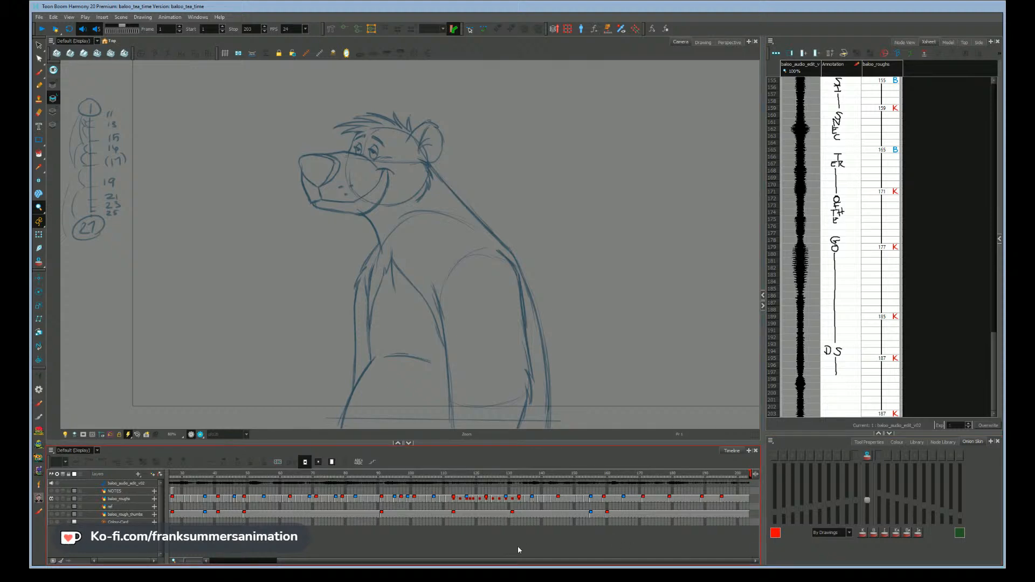
- Flip back and forth through the baloo_roughs drawings between frames 151 and 155 to examine the bear's arm swing and head turn
{"action": "left_click", "coordinate": [578, 500]}
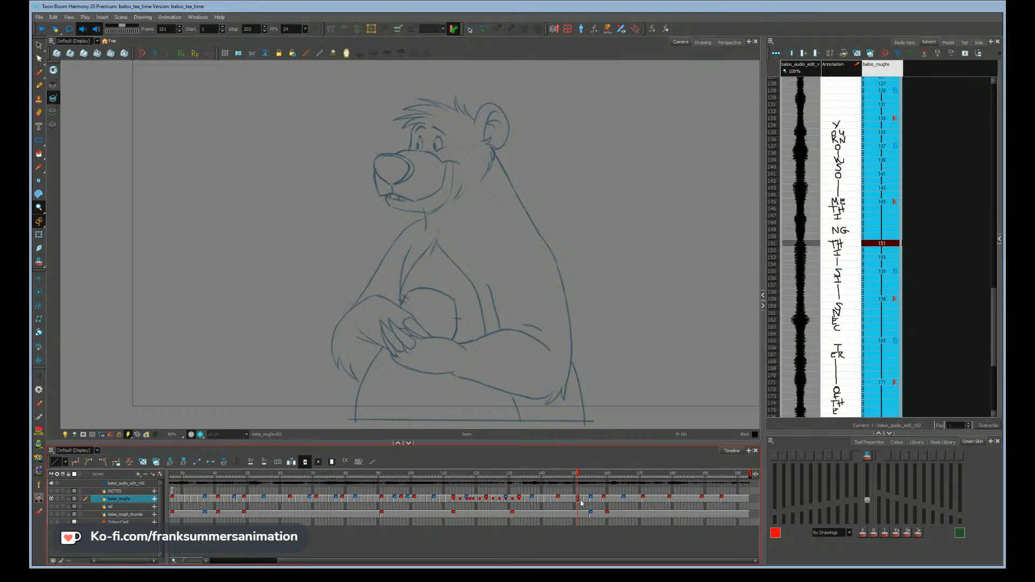
{"action": "key", "text": "g"}
{"action": "key", "text": "g"}
{"action": "key", "text": "f"}
{"action": "key", "text": "f"}
{"action": "key", "text": "g"}
{"action": "key", "text": "g"}
{"action": "key", "text": "f"}
{"action": "key", "text": "f"}
{"action": "key", "text": "g"}
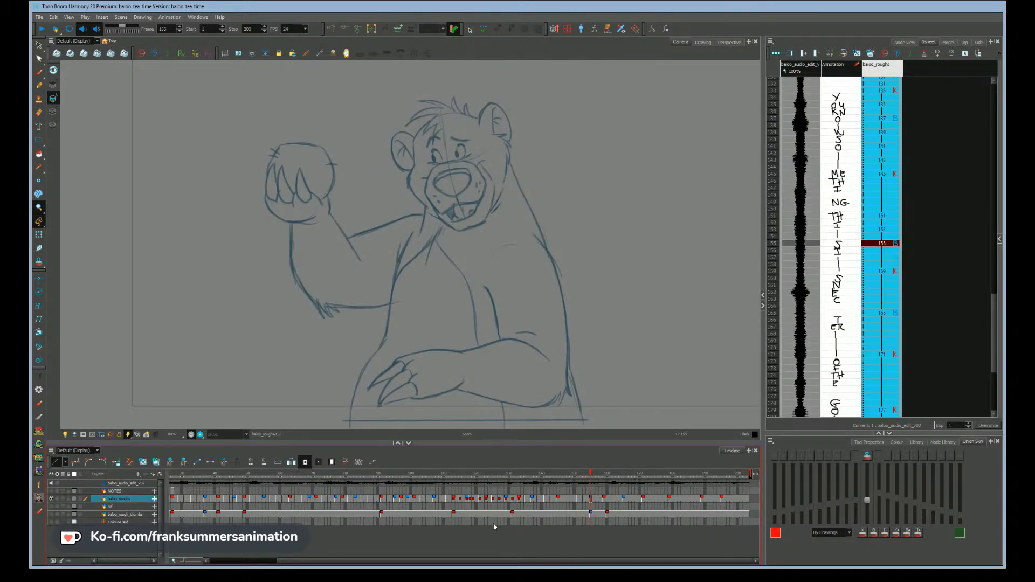
{"action": "key", "text": "f"}
{"action": "key", "text": "f"}
{"action": "key", "text": "g"}
{"action": "key", "text": "g"}
{"action": "key", "text": "f"}
{"action": "key", "text": "f"}
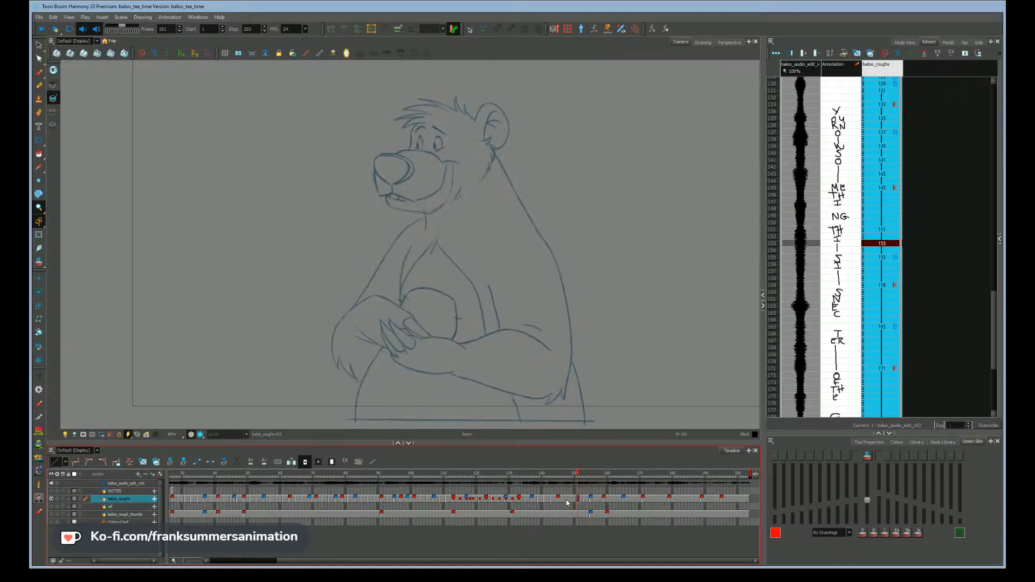
{"action": "key", "text": "g"}
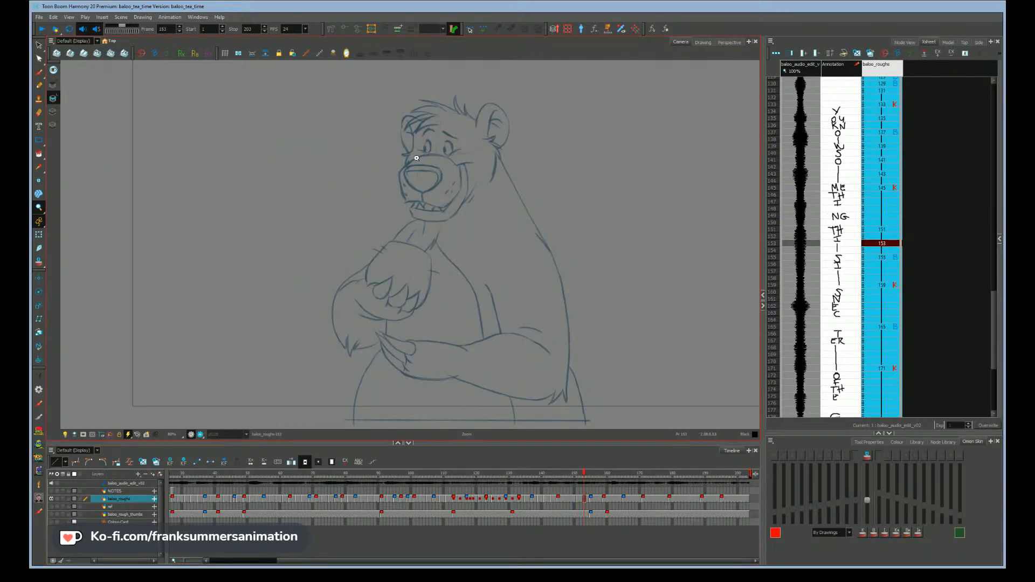
{"action": "key", "text": "f"}
{"action": "key", "text": "f"}
{"action": "key", "text": "g"}
{"action": "key", "text": "g"}
{"action": "key", "text": "f"}
{"action": "key", "text": "g"}
- Play the rough animation with sound from frame 147 onwards to check the arm swing in motion
{"action": "left_click", "coordinate": [565, 475]}
{"action": "key", "text": "shift+Return"}
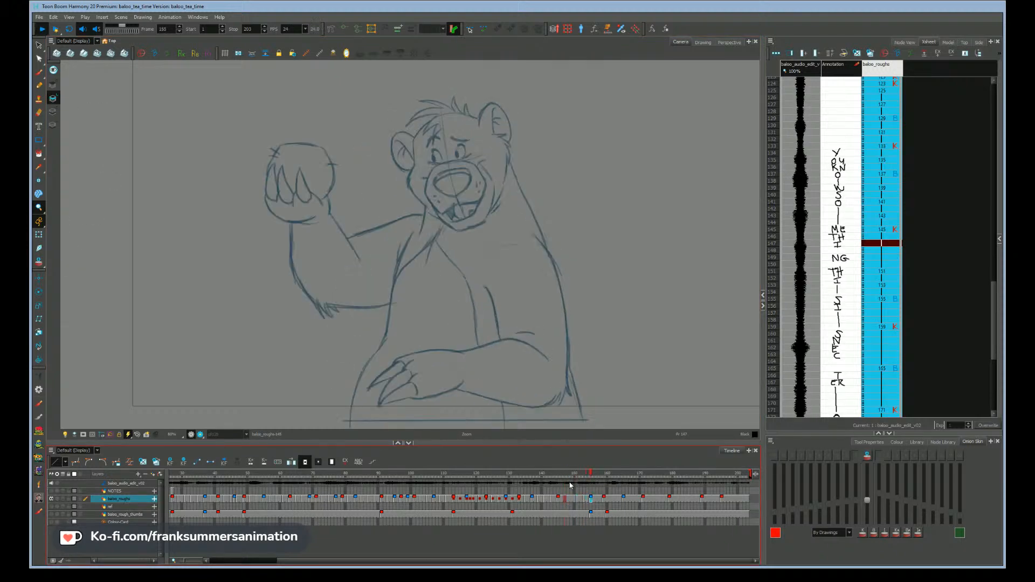
{"action": "key", "text": "shift+Return"}
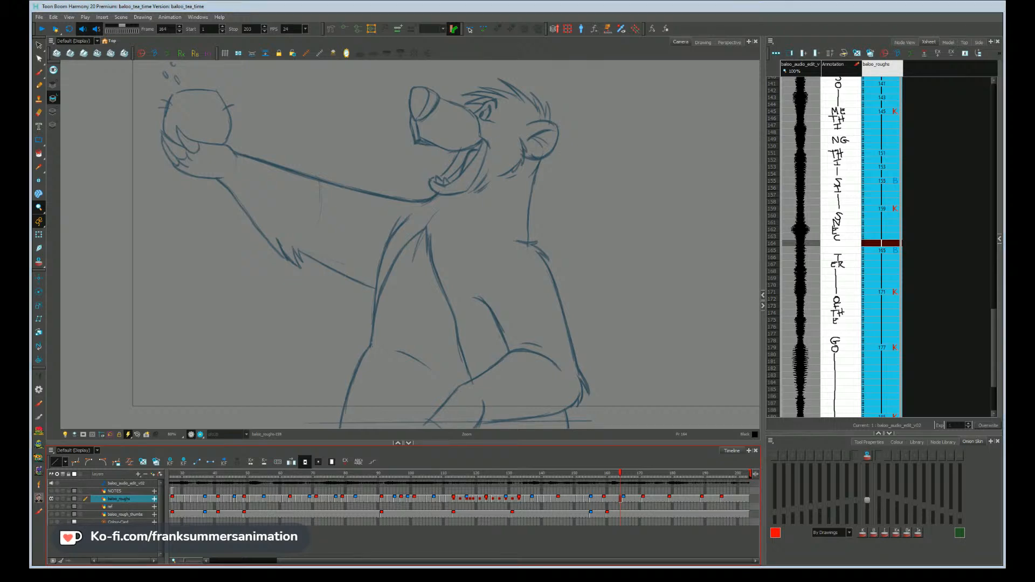
- Flip repeatedly between the rough drawings from frame 145 to frame 155 to study the spacing of the arm raise
{"action": "left_click", "coordinate": [472, 545]}
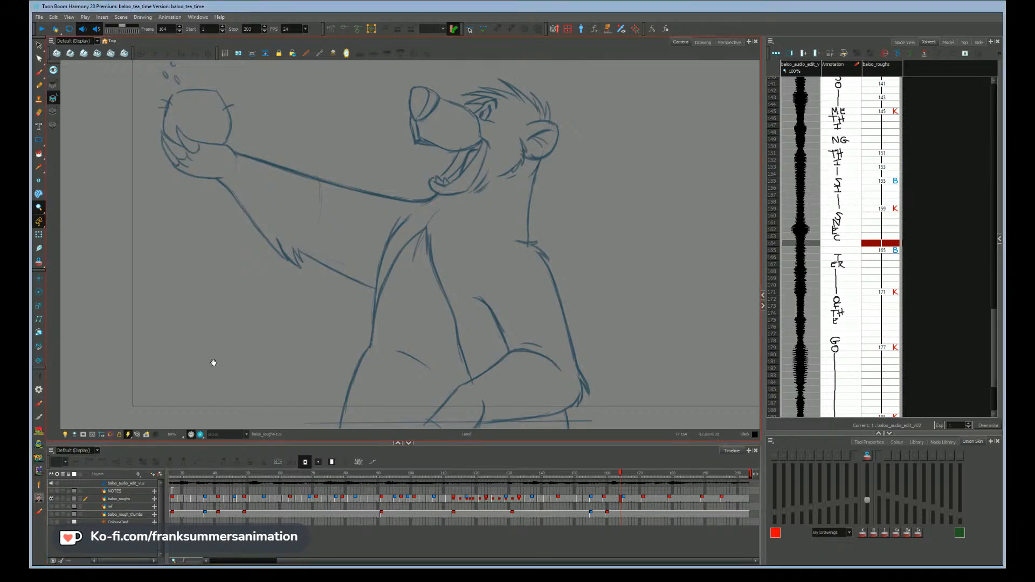
{"action": "left_click_drag", "start_coordinate": [208, 362], "coordinate": [213, 361]}
{"action": "left_click", "coordinate": [576, 474]}
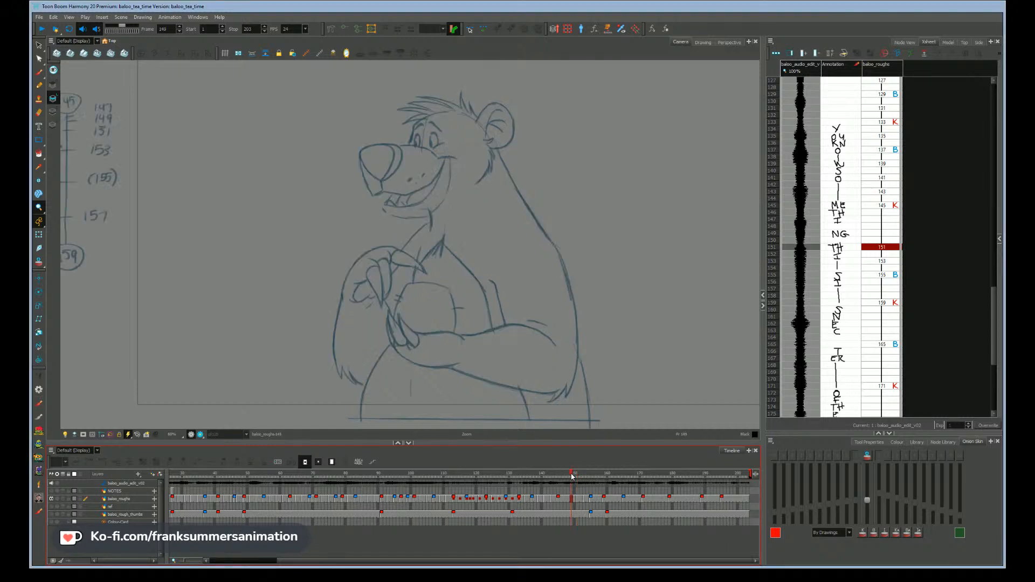
{"action": "key", "text": "g"}
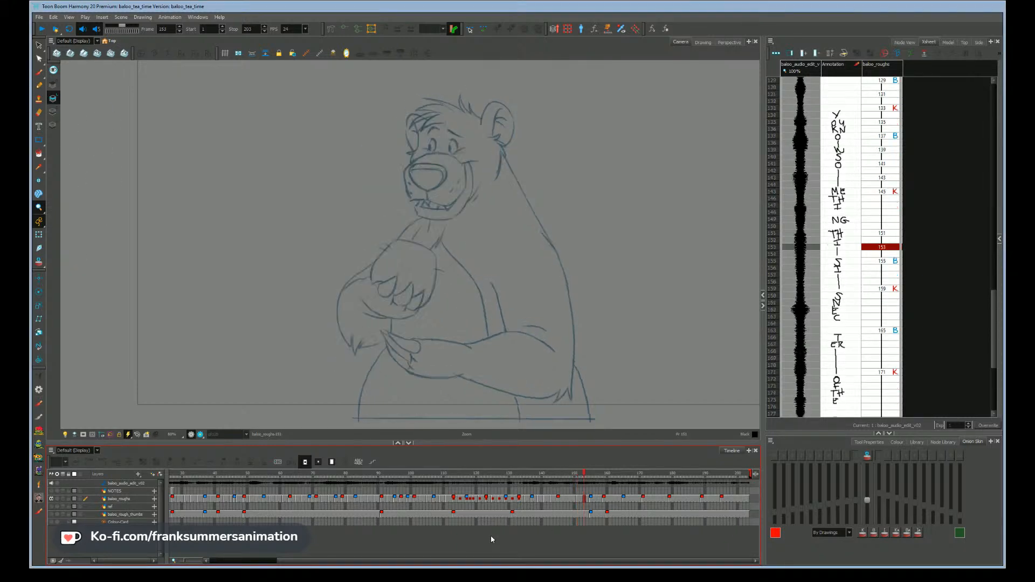
{"action": "key", "text": "f"}
{"action": "key", "text": "f"}
{"action": "key", "text": "g"}
{"action": "key", "text": "g"}
{"action": "key", "text": "g"}
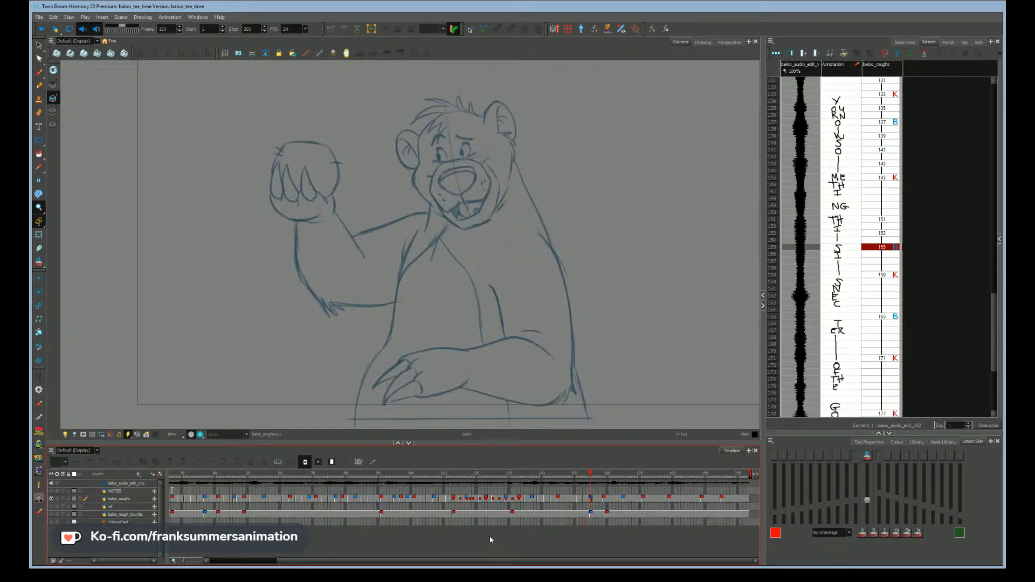
{"action": "key", "text": "f"}
{"action": "key", "text": "f"}
{"action": "key", "text": "g"}
{"action": "key", "text": "g"}
{"action": "key", "text": "f"}
{"action": "key", "text": "f"}
{"action": "key", "text": "g"}
{"action": "key", "text": "g"}
{"action": "key", "text": "f"}
{"action": "key", "text": "f"}
{"action": "key", "text": "g"}
{"action": "key", "text": "g"}
{"action": "key", "text": "g"}
{"action": "key", "text": "f"}
{"action": "key", "text": "f"}
{"action": "key", "text": "f"}
{"action": "key", "text": "f"}
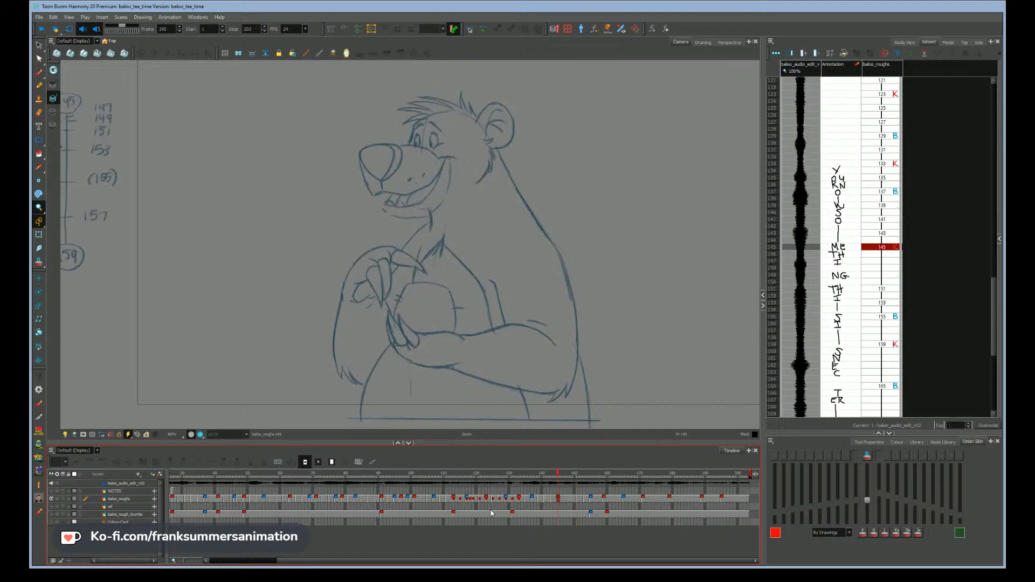
{"action": "key", "text": "g"}
{"action": "key", "text": "g"}
{"action": "key", "text": "g"}
{"action": "key", "text": "f"}
{"action": "key", "text": "f"}
{"action": "key", "text": "f"}
{"action": "key", "text": "g"}
{"action": "key", "text": "f"}
{"action": "key", "text": "g"}
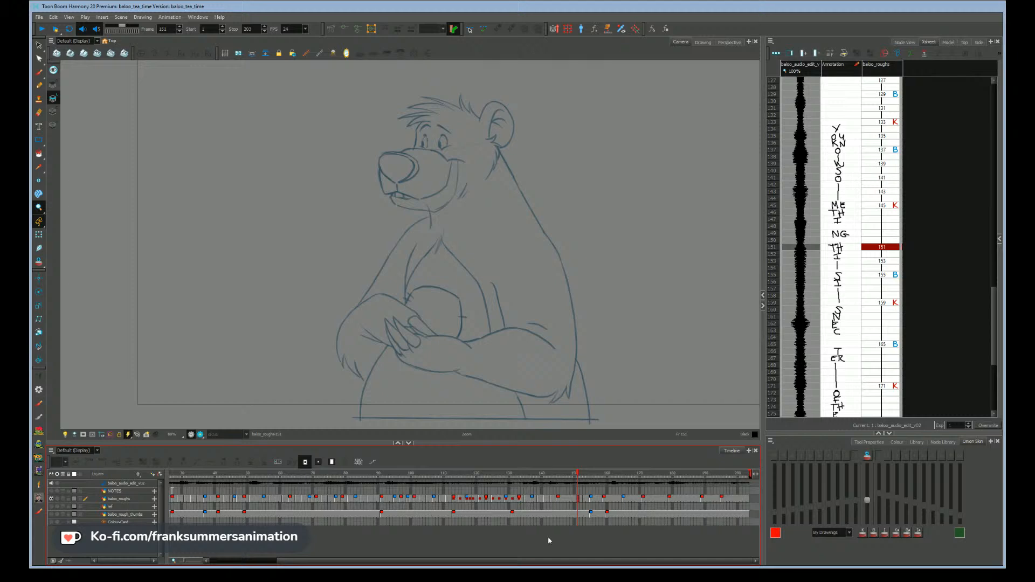
- Flip through the rough drawings between frames 116 and 123 to examine how the bear rises with his clasped hands
{"action": "left_click", "coordinate": [463, 473]}
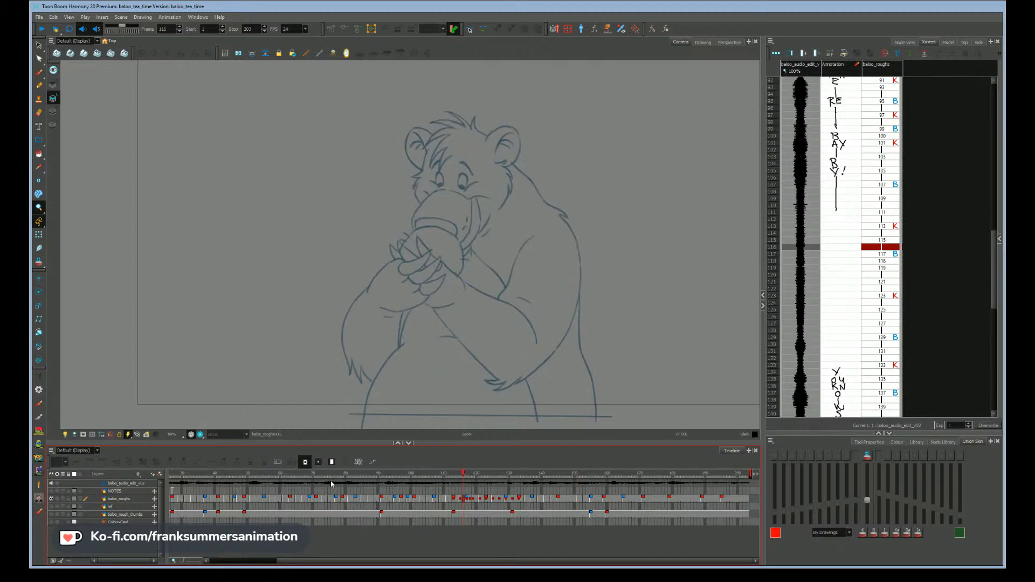
{"action": "key", "text": "g"}
{"action": "key", "text": "g"}
{"action": "key", "text": "g"}
{"action": "key", "text": "g"}
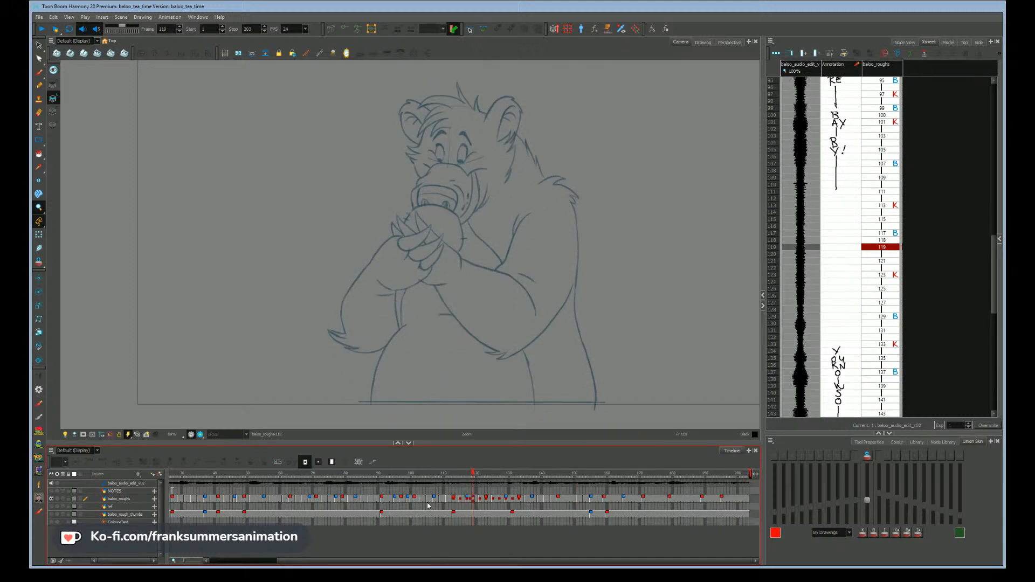
{"action": "key", "text": "g"}
{"action": "key", "text": "g"}
{"action": "key", "text": "f"}
{"action": "key", "text": "f"}
{"action": "key", "text": "f"}
{"action": "key", "text": "f"}
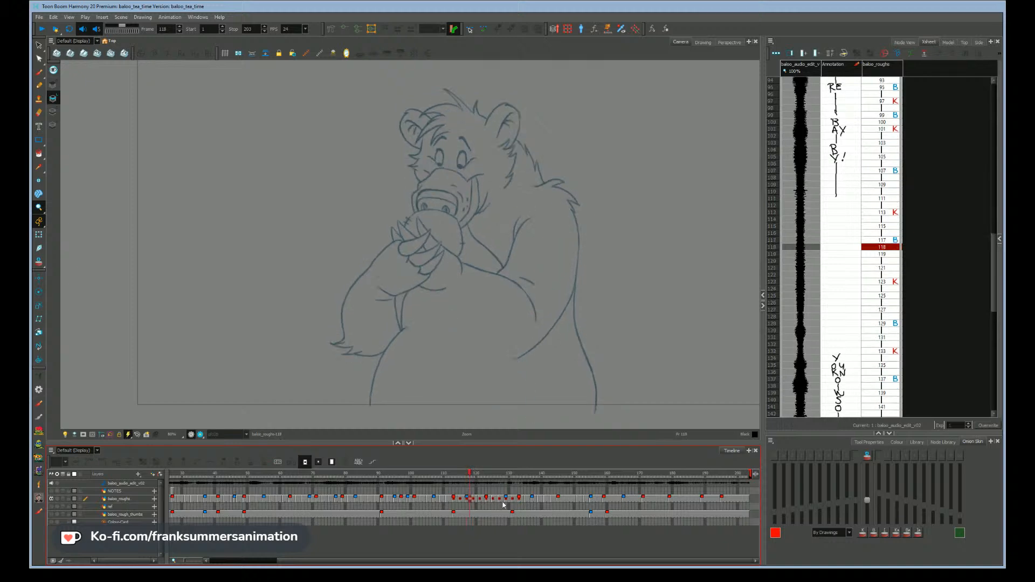
{"action": "key", "text": "g"}
{"action": "key", "text": "g"}
{"action": "key", "text": "g"}
{"action": "key", "text": "f"}
{"action": "key", "text": "f"}
{"action": "key", "text": "f"}
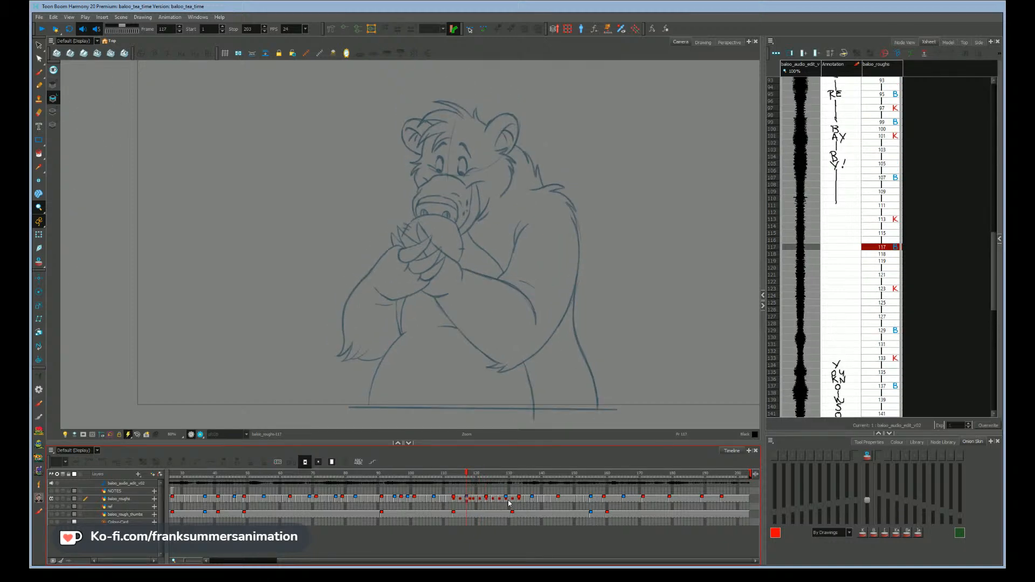
{"action": "key", "text": "f"}
{"action": "key", "text": "g"}
{"action": "key", "text": "g"}
{"action": "key", "text": "g"}
{"action": "key", "text": "f"}
{"action": "key", "text": "f"}
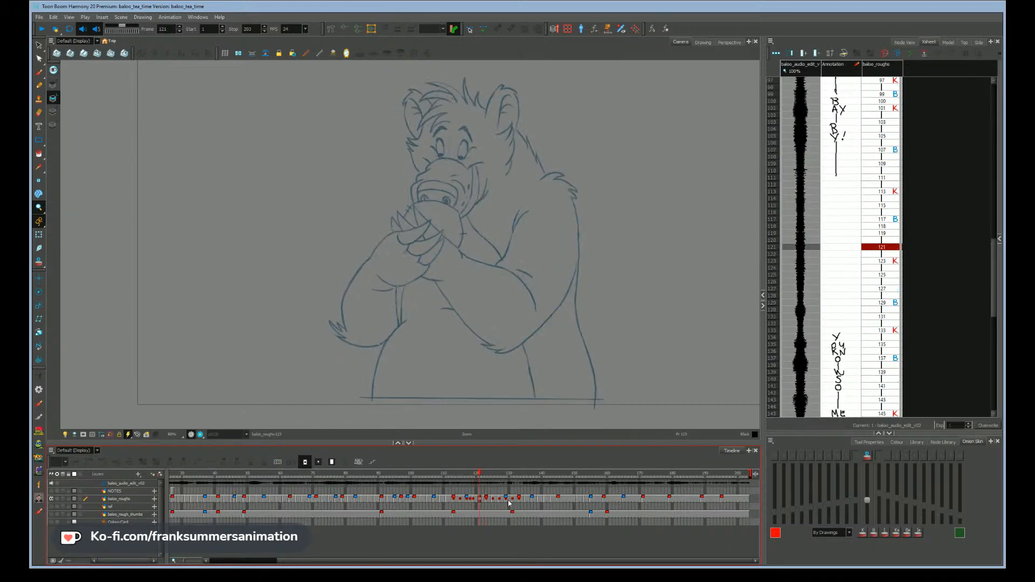
{"action": "key", "text": "g"}
{"action": "key", "text": "g"}
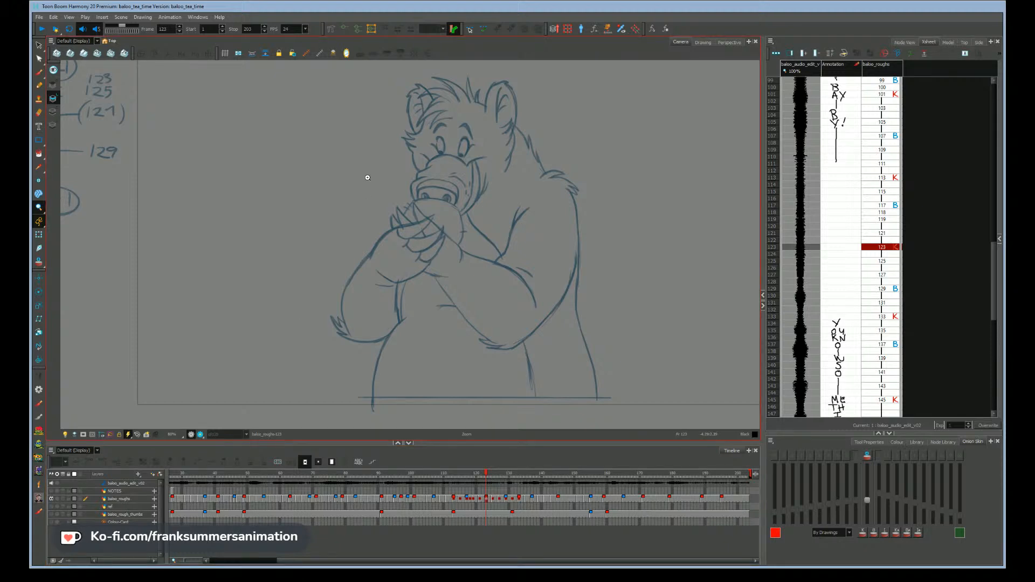
- Step frame by frame from 123 back to 117 and forward to 121 to inspect the inbetween drawings
{"action": "key", "text": "comma"}
{"action": "key", "text": "comma"}
{"action": "key", "text": "comma"}
{"action": "key", "text": "comma"}
{"action": "key", "text": "comma"}
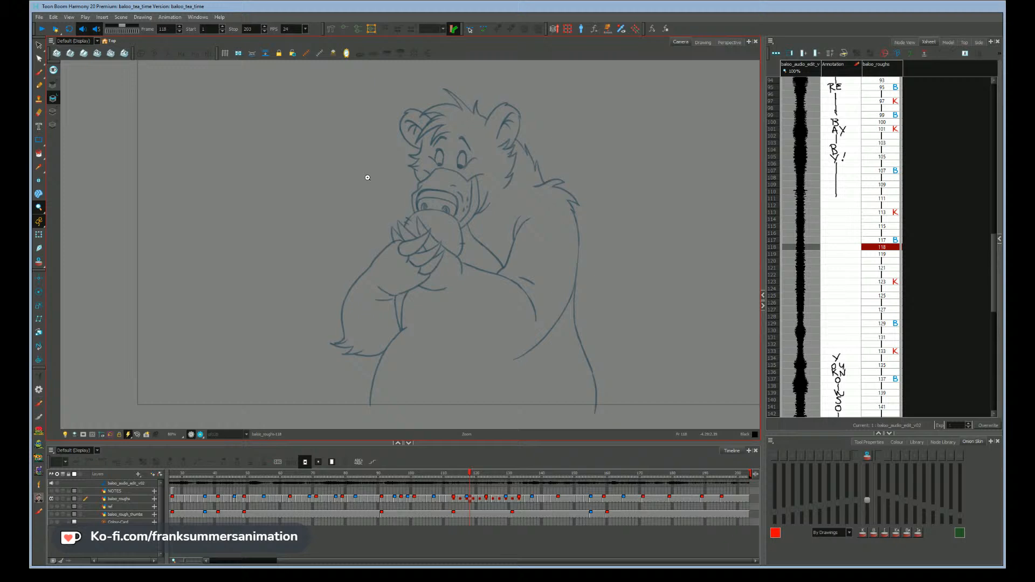
{"action": "key", "text": "comma"}
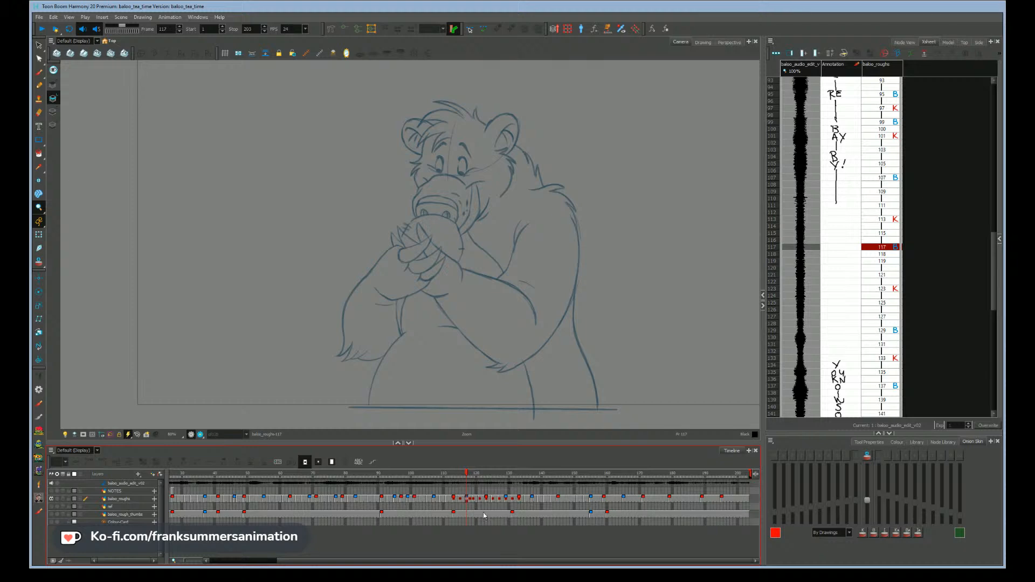
{"action": "key", "text": "period"}
{"action": "key", "text": "period"}
{"action": "key", "text": "period"}
{"action": "key", "text": "period"}
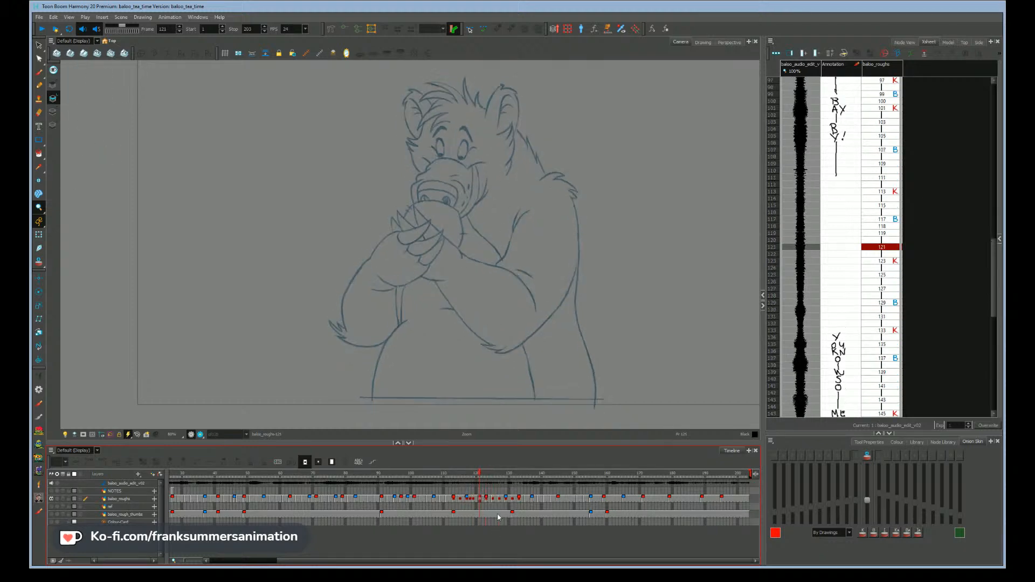
- Inspect the unfinished arm and belly lines on frame 118 up close, comparing them with the neighbouring frames
{"action": "scroll", "coordinate": [442, 397], "scroll_direction": "up", "scroll_amount": 2}
{"action": "key", "text": "comma"}
{"action": "key", "text": "comma"}
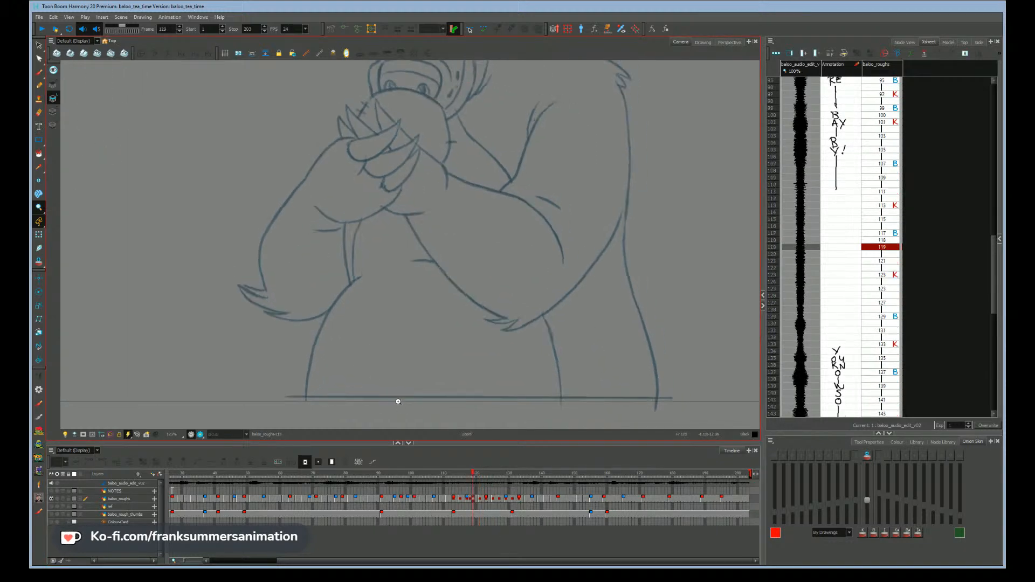
{"action": "key", "text": "comma"}
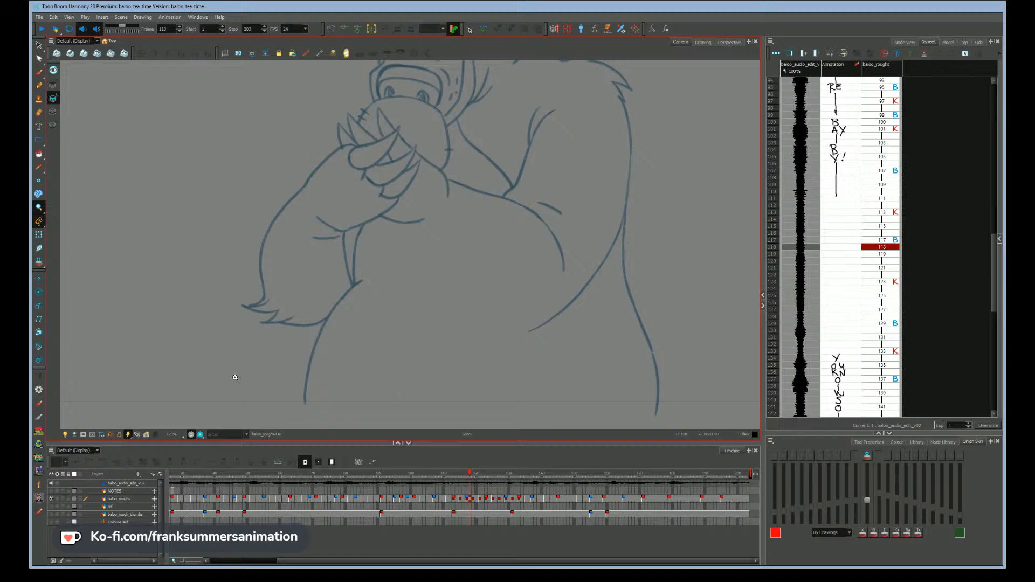
{"action": "left_click_drag", "start_coordinate": [206, 368], "coordinate": [205, 345]}
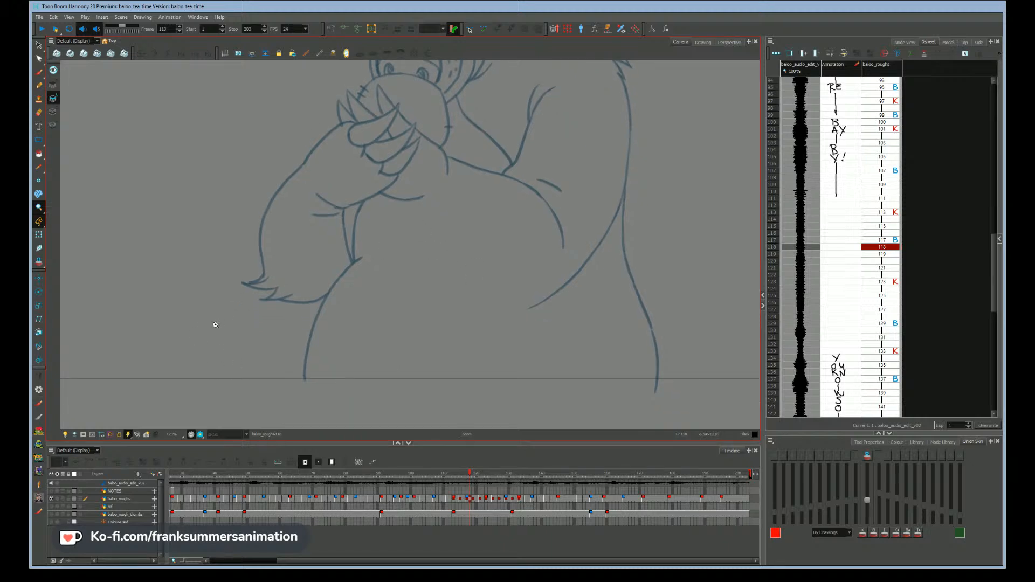
{"action": "key", "text": "comma"}
{"action": "key", "text": "period"}
{"action": "left_click_drag", "start_coordinate": [159, 291], "coordinate": [226, 330]}
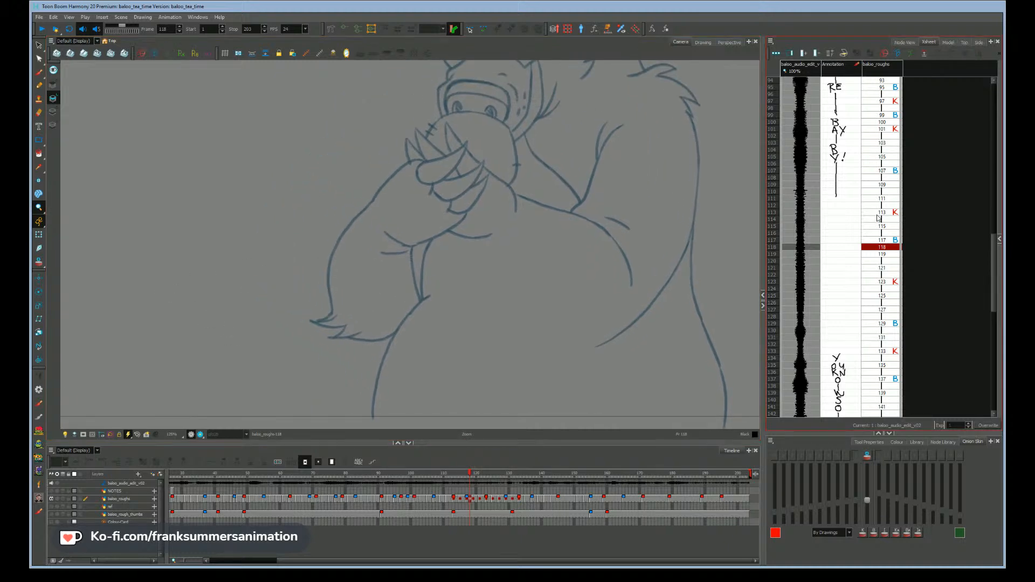
- Compare the key drawing on frame 113 with the unfinished rough on frame 118 and its neighbouring frames
{"action": "left_click", "coordinate": [878, 212]}
{"action": "mouse_move", "coordinate": [225, 247]}
{"action": "left_mouse_down"}
{"action": "mouse_move", "coordinate": [492, 334]}
{"action": "mouse_move", "coordinate": [448, 350]}
{"action": "mouse_move", "coordinate": [376, 324]}
{"action": "mouse_move", "coordinate": [248, 219]}
{"action": "left_mouse_up"}
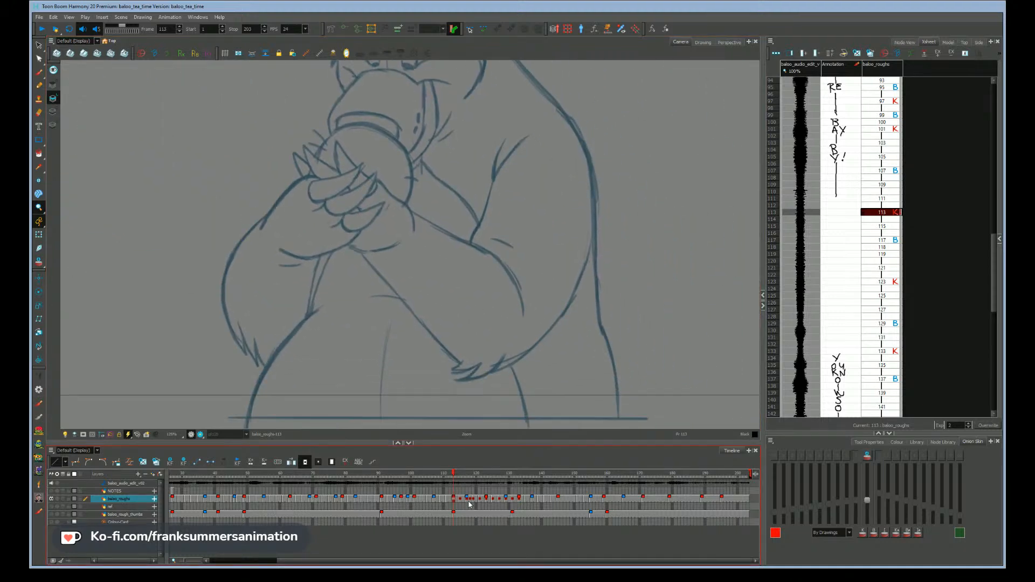
{"action": "left_click", "coordinate": [468, 502]}
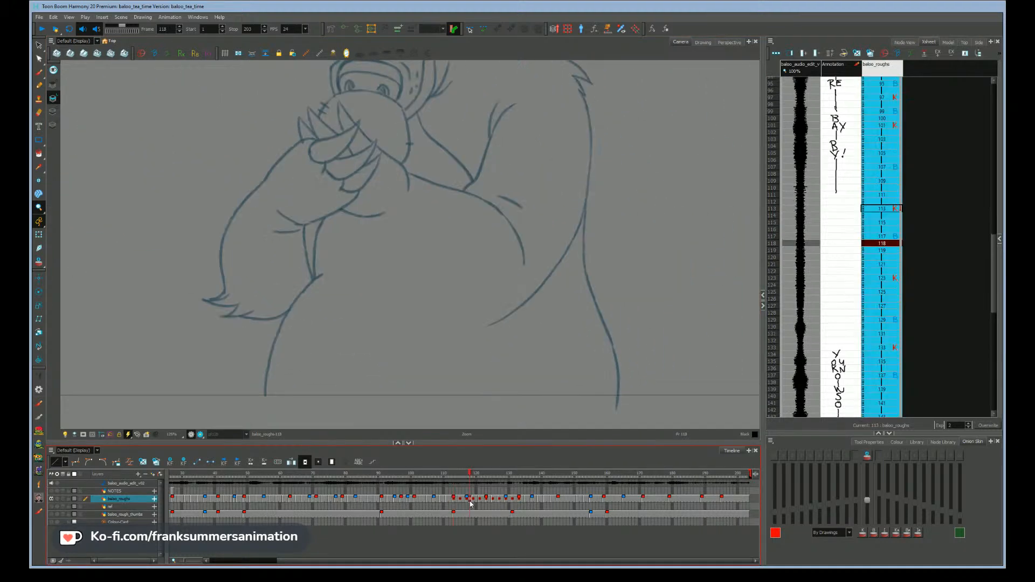
{"action": "scroll", "coordinate": [199, 293], "scroll_direction": "down", "scroll_amount": 2}
{"action": "key", "text": "period"}
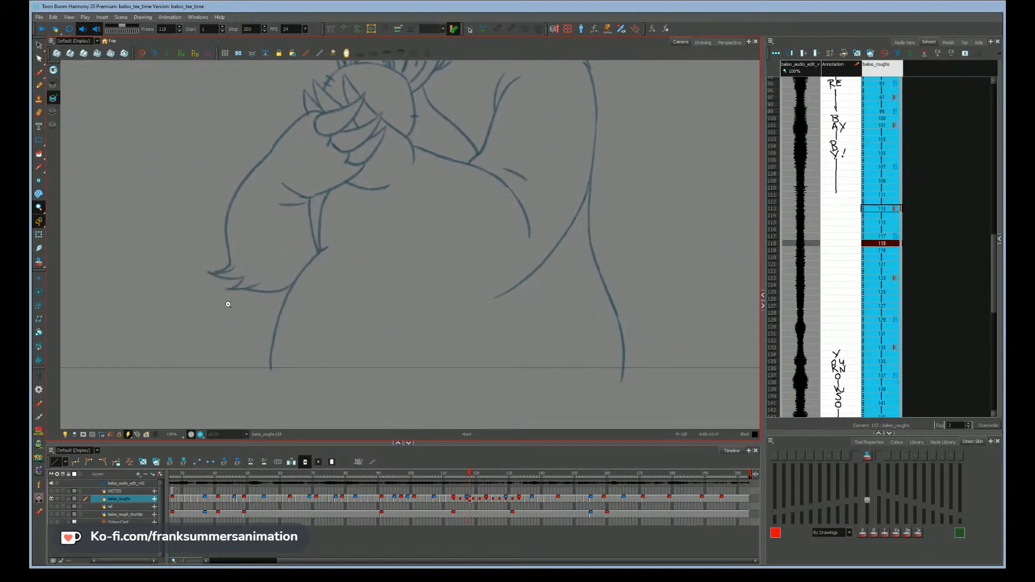
{"action": "key", "text": "comma"}
{"action": "key", "text": "period"}
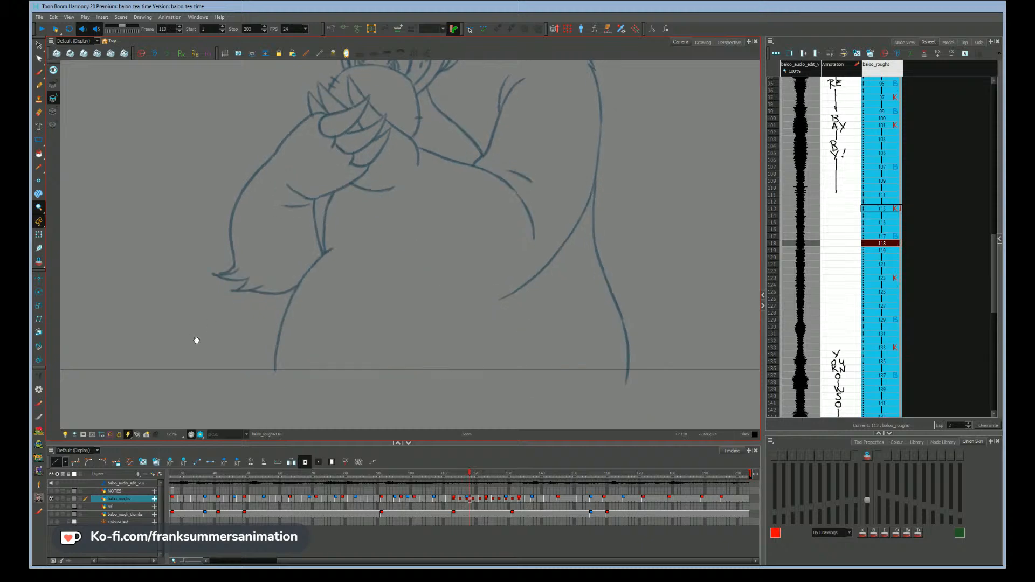
{"action": "left_click_drag", "start_coordinate": [213, 341], "coordinate": [243, 348]}
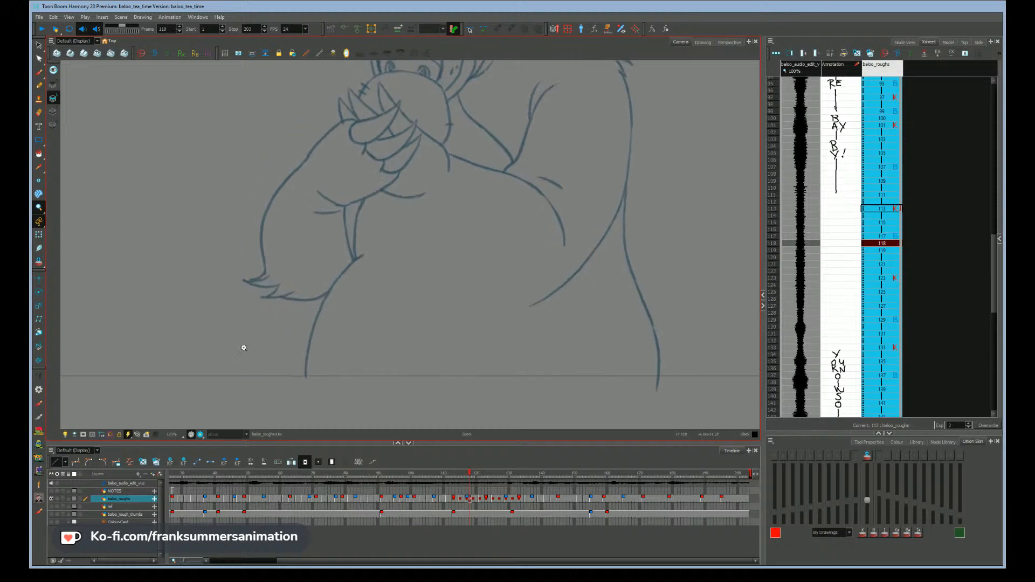
- Turn on onion skin for frame 118 and compare its lines with the previous drawing around the forearm and belly
{"action": "left_click", "coordinate": [40, 264]}
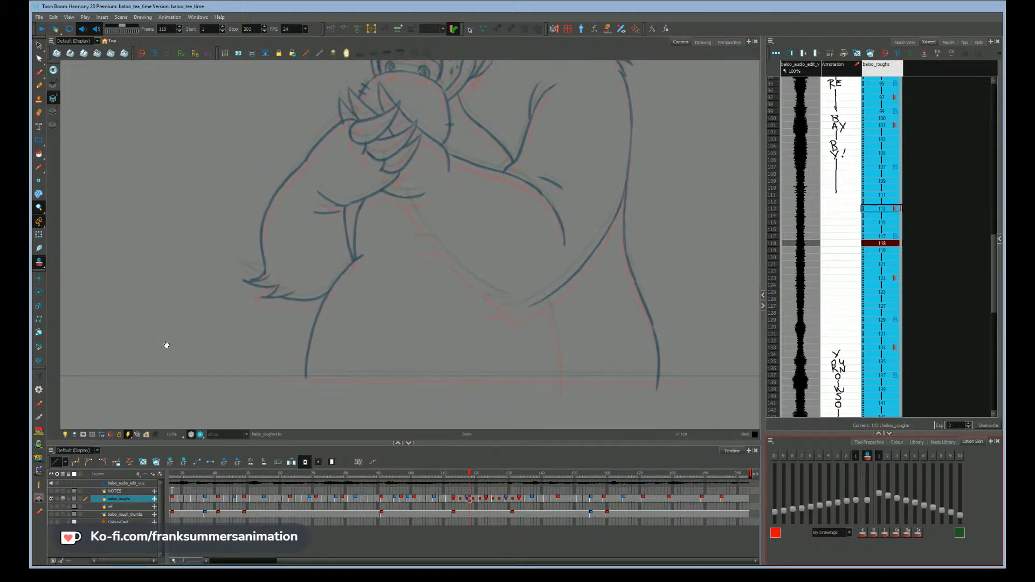
{"action": "left_click_drag", "start_coordinate": [162, 328], "coordinate": [189, 288]}
{"action": "key", "text": "comma"}
{"action": "key", "text": "period"}
{"action": "key", "text": "comma"}
{"action": "key", "text": "period"}
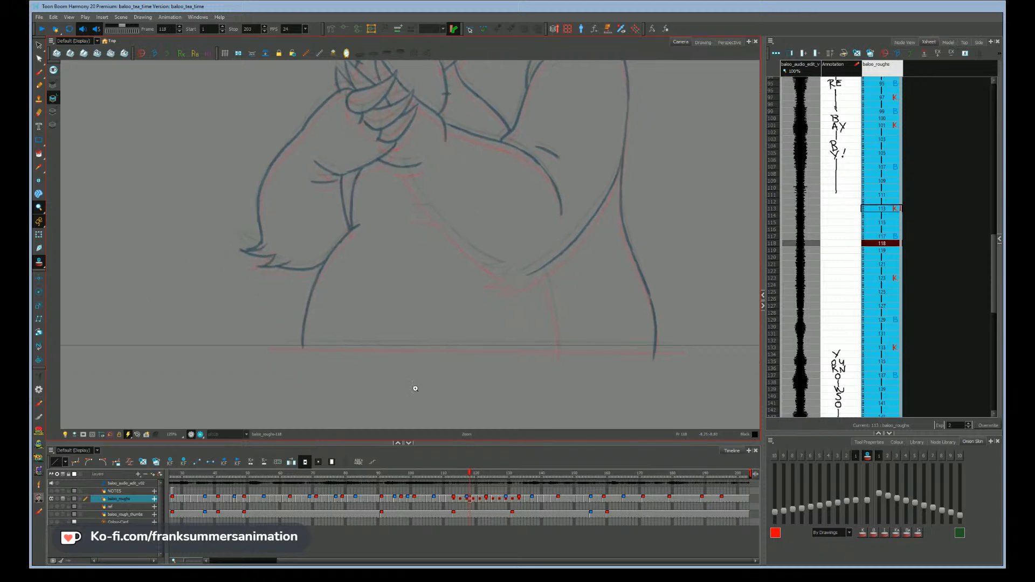
{"action": "key", "text": "comma"}
{"action": "key", "text": "period"}
{"action": "left_click_drag", "start_coordinate": [396, 281], "coordinate": [401, 291]}
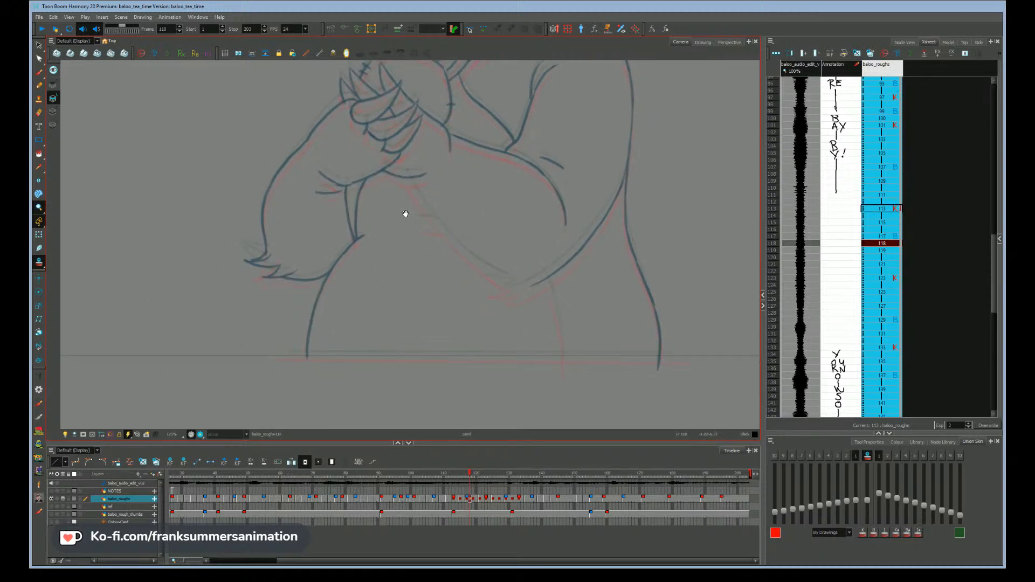
{"action": "left_click_drag", "start_coordinate": [472, 338], "coordinate": [489, 364]}
{"action": "left_click_drag", "start_coordinate": [452, 295], "coordinate": [457, 316]}
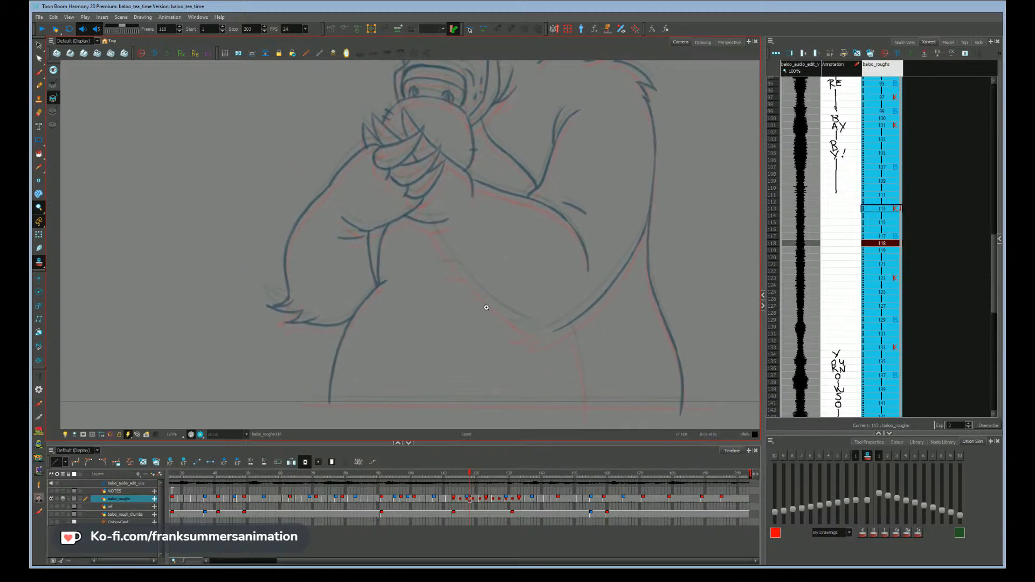
- Switch the frame 118 rough from the Camera view to the Drawing view
{"action": "left_click", "coordinate": [702, 42]}
{"action": "left_click_drag", "start_coordinate": [266, 355], "coordinate": [194, 232]}
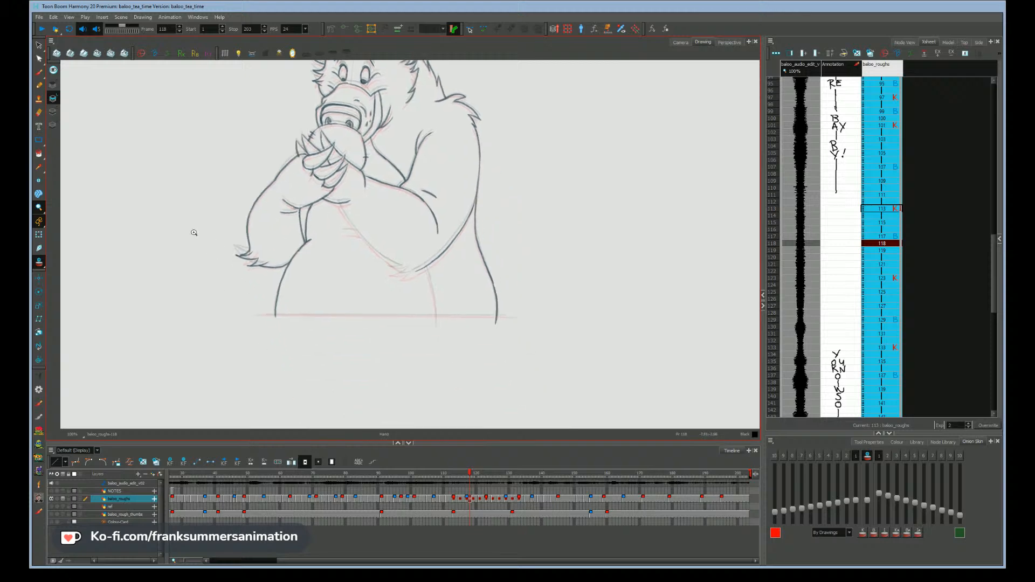
- Start the missing underside line of the forearm near the wrist on frame 118 with the Brush tool
{"action": "left_click", "coordinate": [346, 271]}
{"action": "left_click_drag", "start_coordinate": [277, 270], "coordinate": [335, 346]}
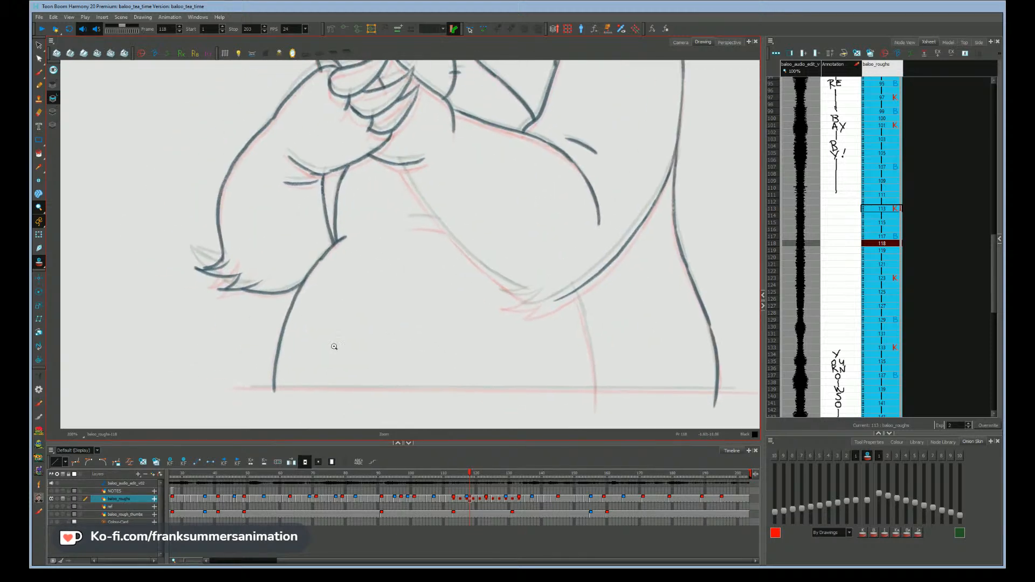
{"action": "key", "text": "alt+b"}
{"action": "left_click_drag", "start_coordinate": [289, 409], "coordinate": [283, 385]}
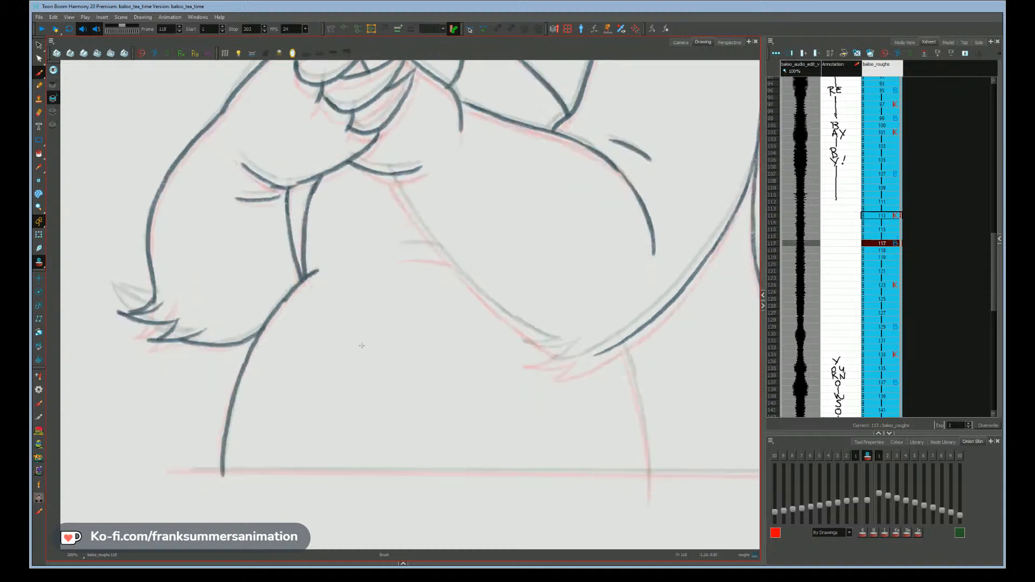
{"action": "left_click_drag", "start_coordinate": [446, 359], "coordinate": [361, 439]}
{"action": "key", "text": "ctrl+z"}
{"action": "key", "text": "ctrl+z"}
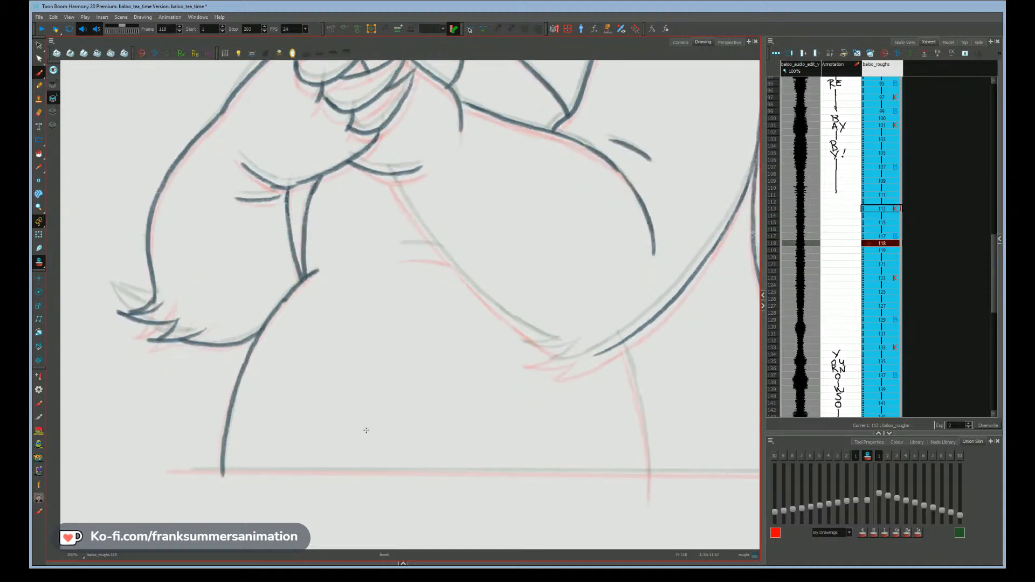
{"action": "key", "text": "1"}
{"action": "left_click_drag", "start_coordinate": [263, 428], "coordinate": [287, 428]}
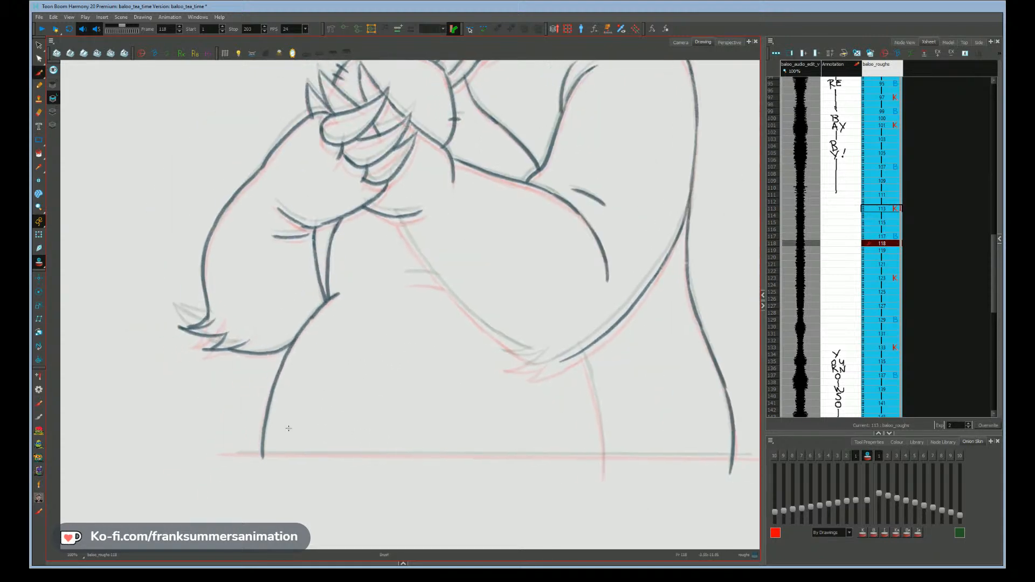
{"action": "key", "text": "comma"}
{"action": "key", "text": "period"}
{"action": "left_click_drag", "start_coordinate": [397, 217], "coordinate": [408, 236]}
- Draw the first fur strokes at the elbow on frame 118 and check them against frame 117
{"action": "mouse_move", "coordinate": [544, 374]}
{"action": "left_mouse_down"}
{"action": "mouse_move", "coordinate": [555, 344]}
{"action": "mouse_move", "coordinate": [542, 339]}
{"action": "left_mouse_up"}
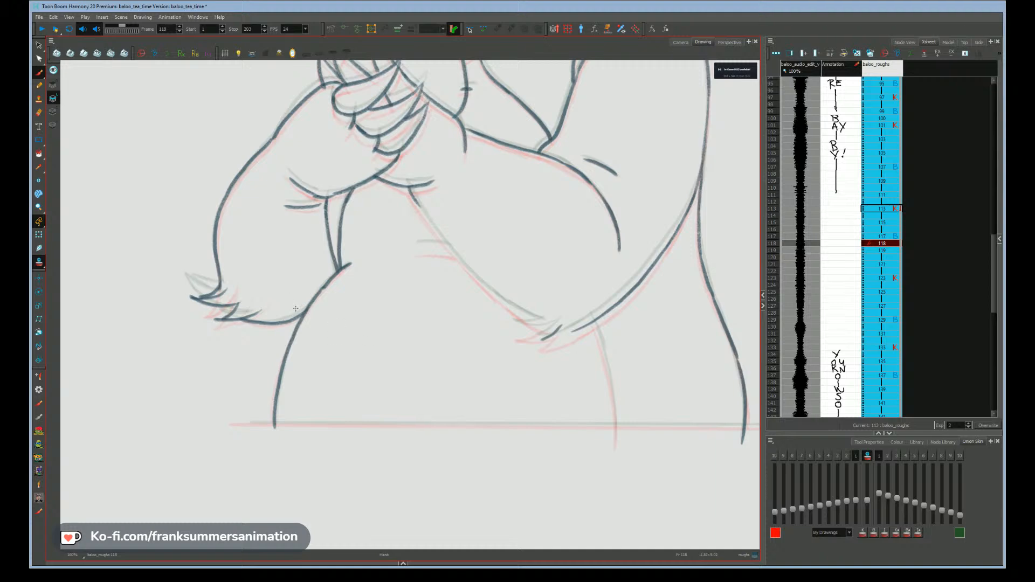
{"action": "left_click_drag", "start_coordinate": [218, 406], "coordinate": [225, 399]}
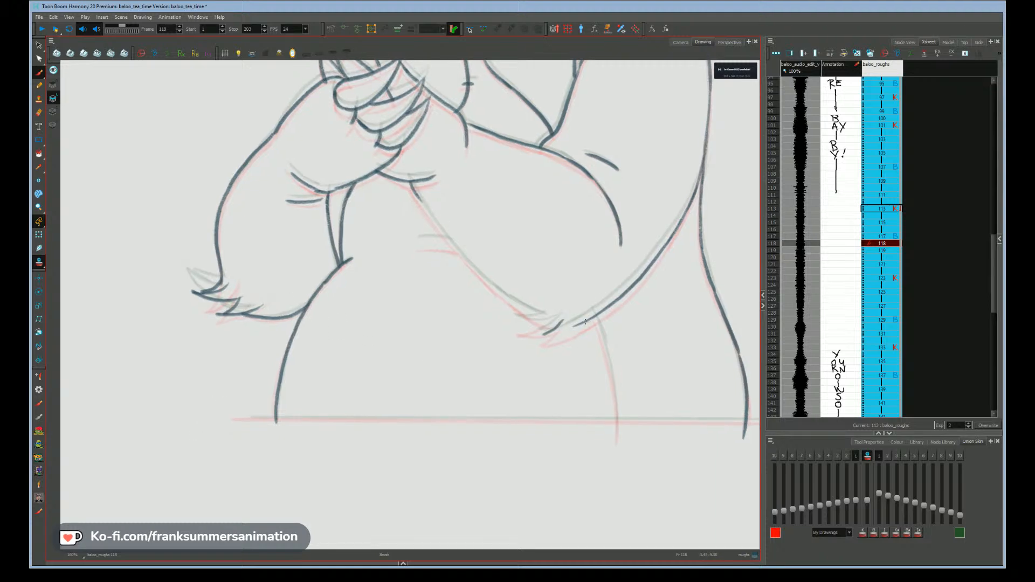
{"action": "left_click_drag", "start_coordinate": [588, 319], "coordinate": [547, 336]}
{"action": "key", "text": "f"}
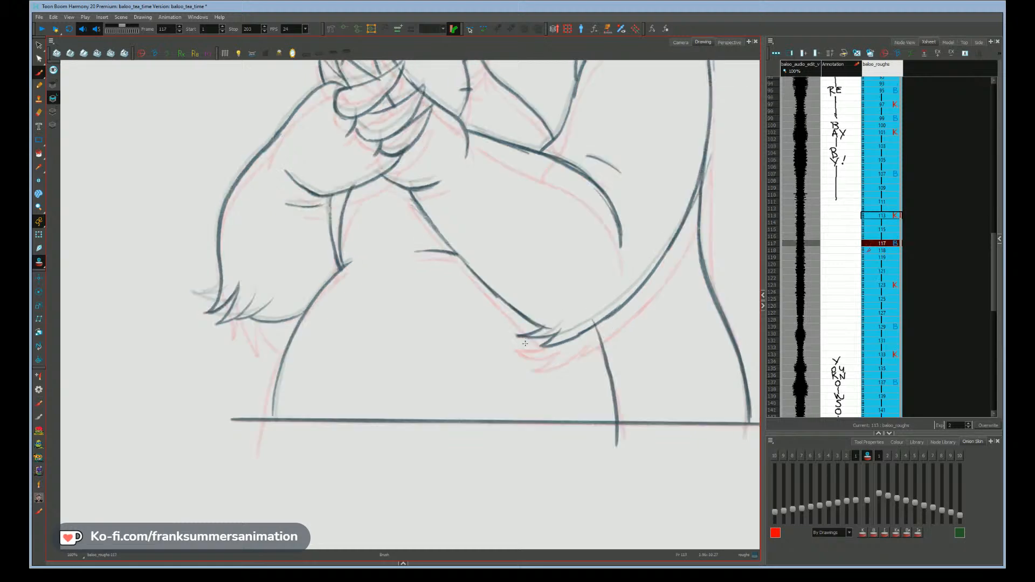
{"action": "key", "text": "g"}
{"action": "key", "text": "g"}
{"action": "key", "text": "f"}
{"action": "key", "text": "space"}
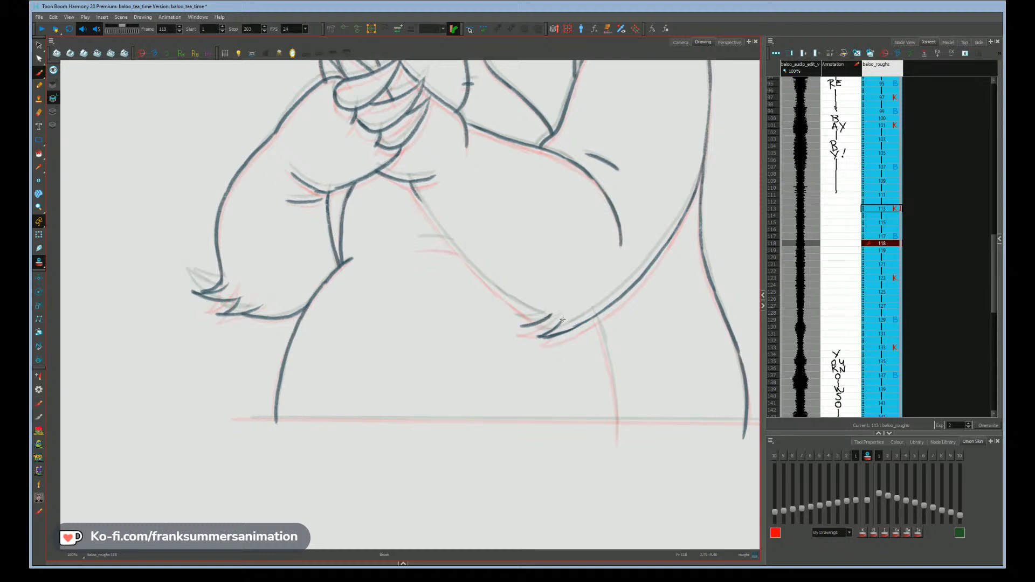
- Finish the elbow fur tuft and draw the forearm's underside line from the wrist to the tuft
{"action": "left_click_drag", "start_coordinate": [553, 325], "coordinate": [518, 327]}
{"action": "left_click_drag", "start_coordinate": [408, 182], "coordinate": [436, 217]}
{"action": "left_click_drag", "start_coordinate": [542, 317], "coordinate": [445, 236]}
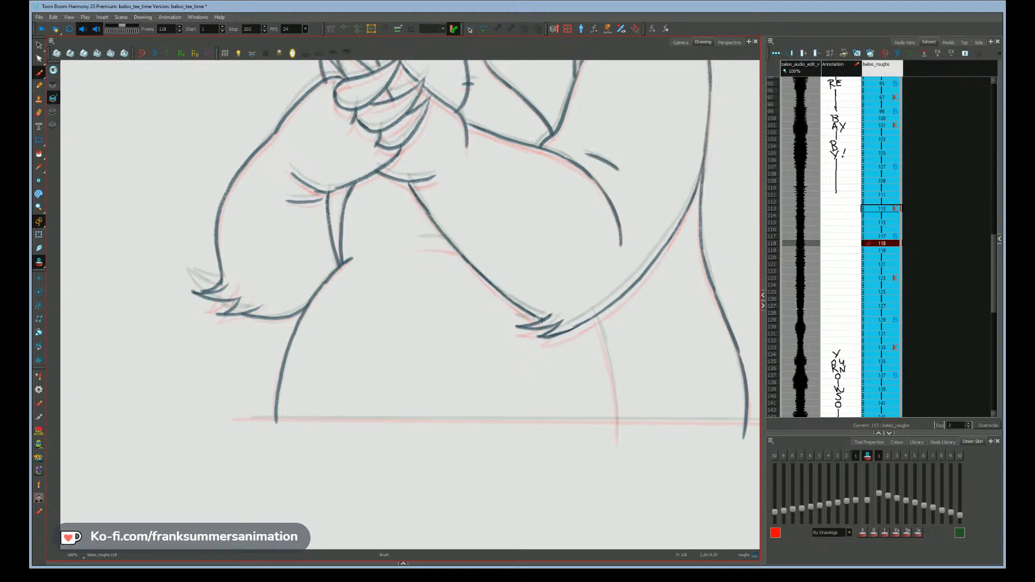
- Complete the torso on frame 118 with the belly crease, the line below the elbow and the horizontal base line
{"action": "mouse_move", "coordinate": [242, 334]}
{"action": "left_mouse_down"}
{"action": "mouse_move", "coordinate": [288, 391]}
{"action": "mouse_move", "coordinate": [277, 338]}
{"action": "left_mouse_up"}
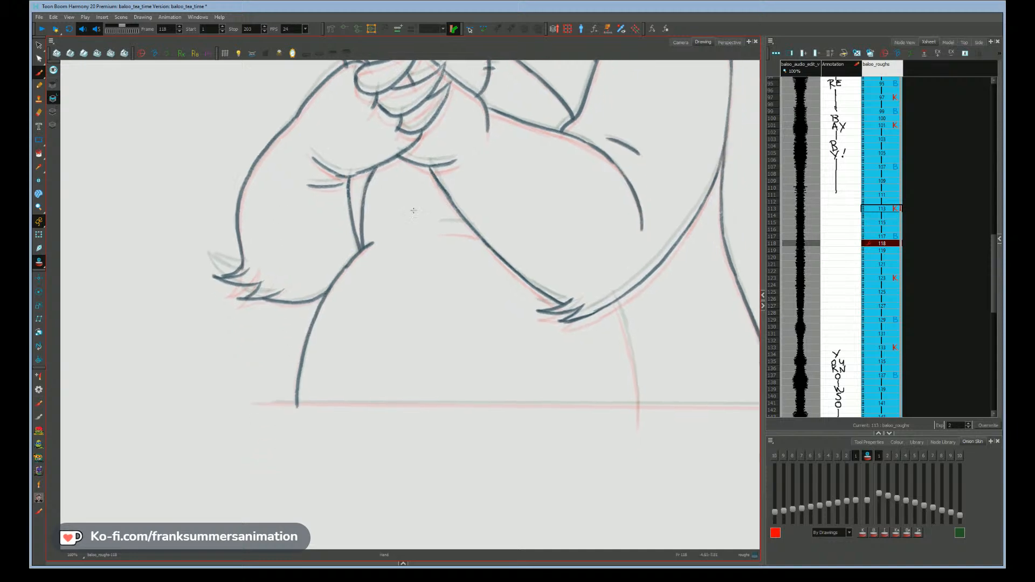
{"action": "left_click_drag", "start_coordinate": [446, 227], "coordinate": [465, 228]}
{"action": "mouse_move", "coordinate": [625, 326]}
{"action": "left_mouse_down"}
{"action": "mouse_move", "coordinate": [638, 414]}
{"action": "mouse_move", "coordinate": [536, 428]}
{"action": "left_mouse_up"}
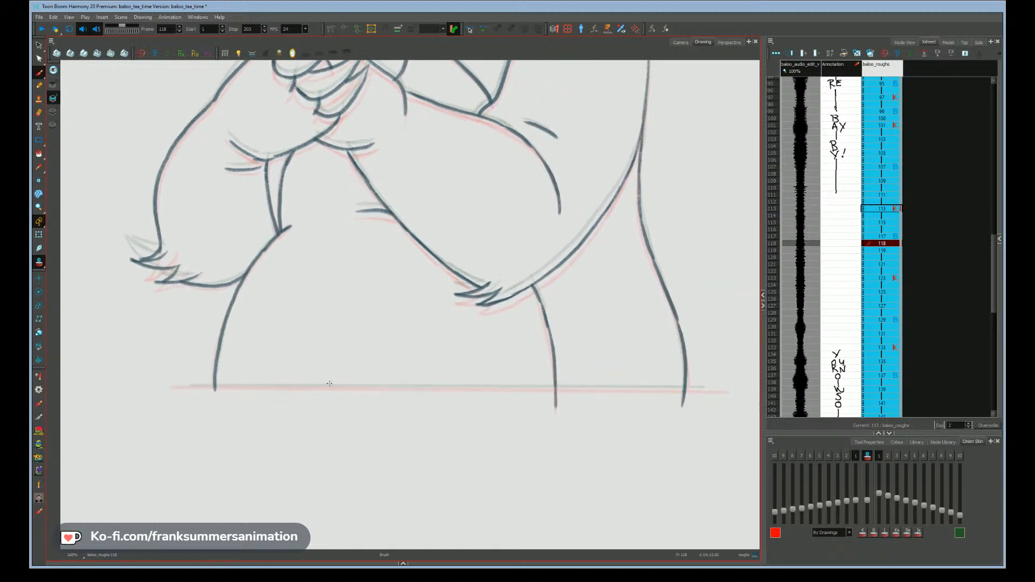
{"action": "left_click_drag", "start_coordinate": [295, 384], "coordinate": [709, 388]}
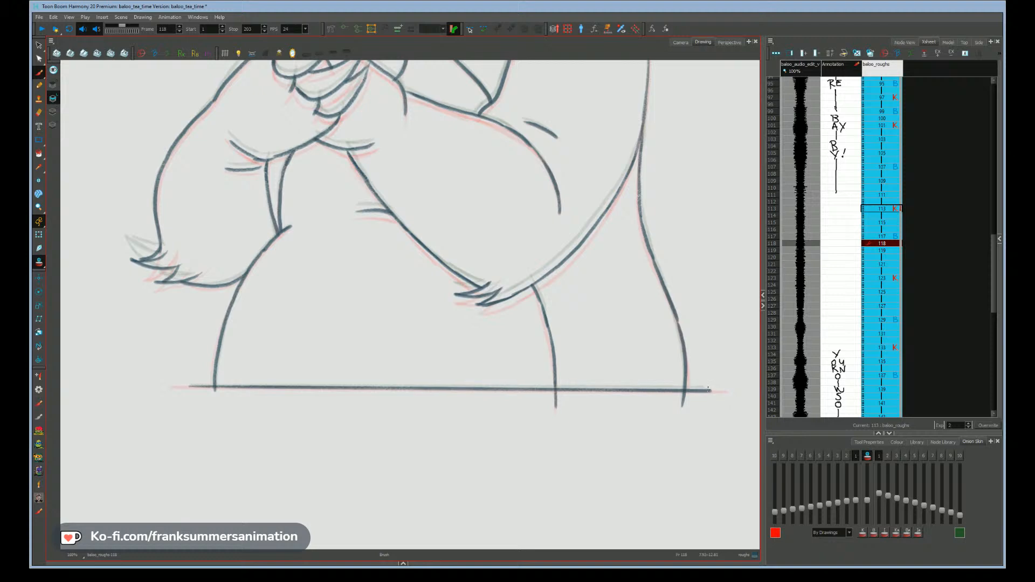
- Switch the frame 118 drawing back to the Camera view and turn off onion skin
{"action": "left_click_drag", "start_coordinate": [162, 244], "coordinate": [265, 461]}
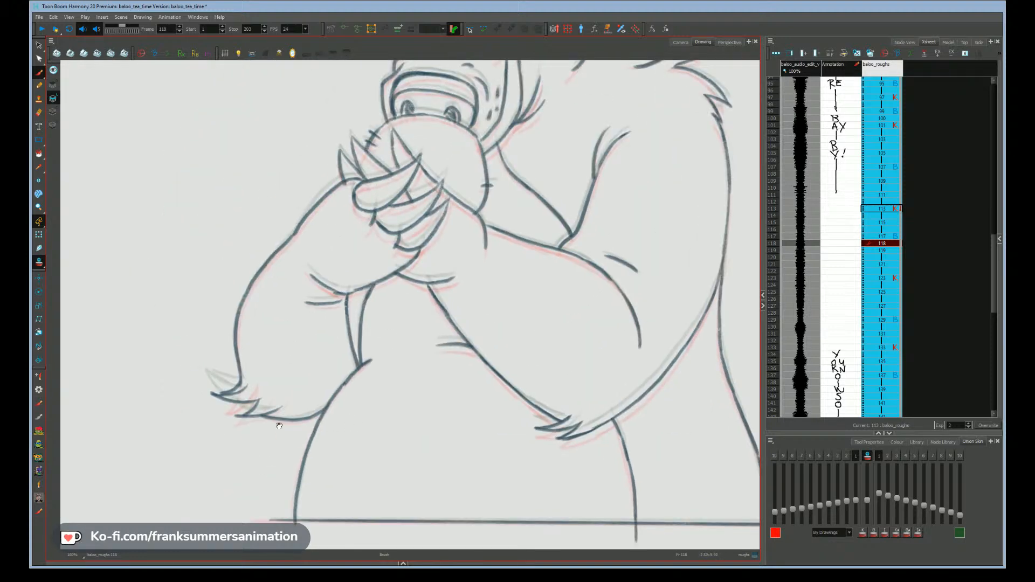
{"action": "key", "text": "ctrl+space"}
{"action": "left_click_drag", "start_coordinate": [272, 419], "coordinate": [238, 437]}
{"action": "left_click", "coordinate": [321, 445]}
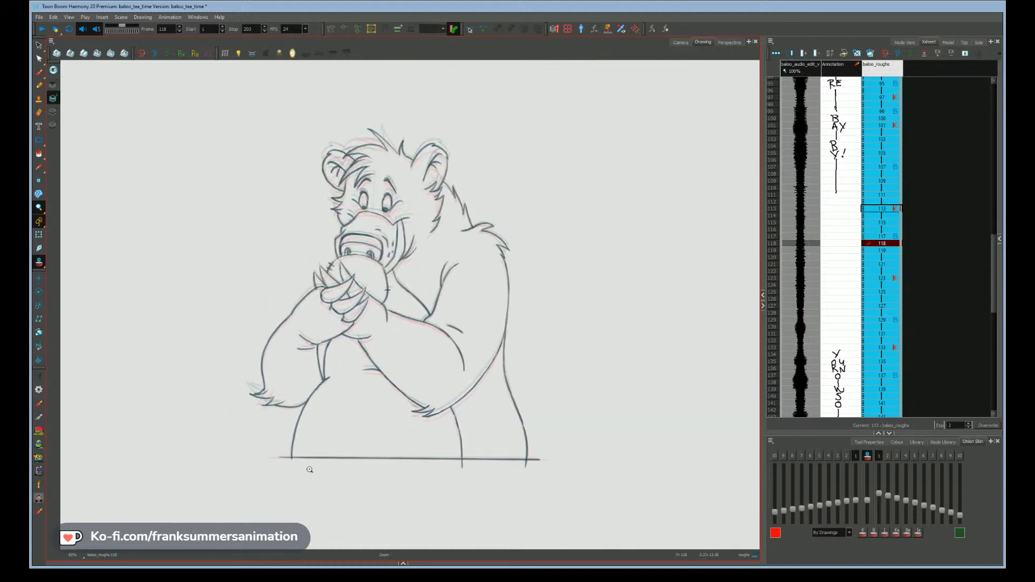
{"action": "left_click", "coordinate": [680, 43]}
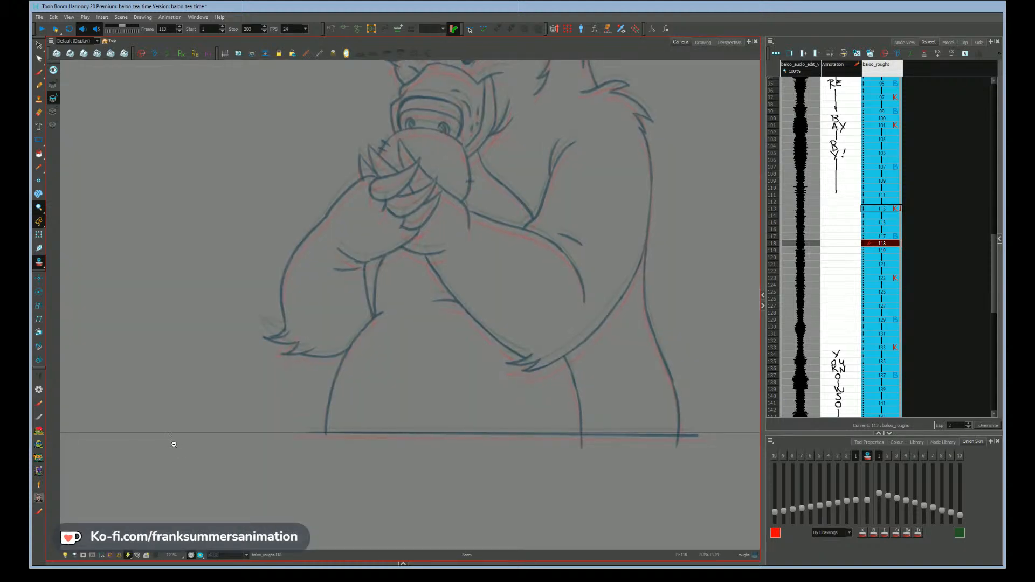
{"action": "left_click", "coordinate": [40, 264]}
{"action": "left_click_drag", "start_coordinate": [198, 478], "coordinate": [195, 490]}
- Bring back the timeline and step through frames 117, 113 and 111 to compare the arm and base line positions
{"action": "key", "text": "comma"}
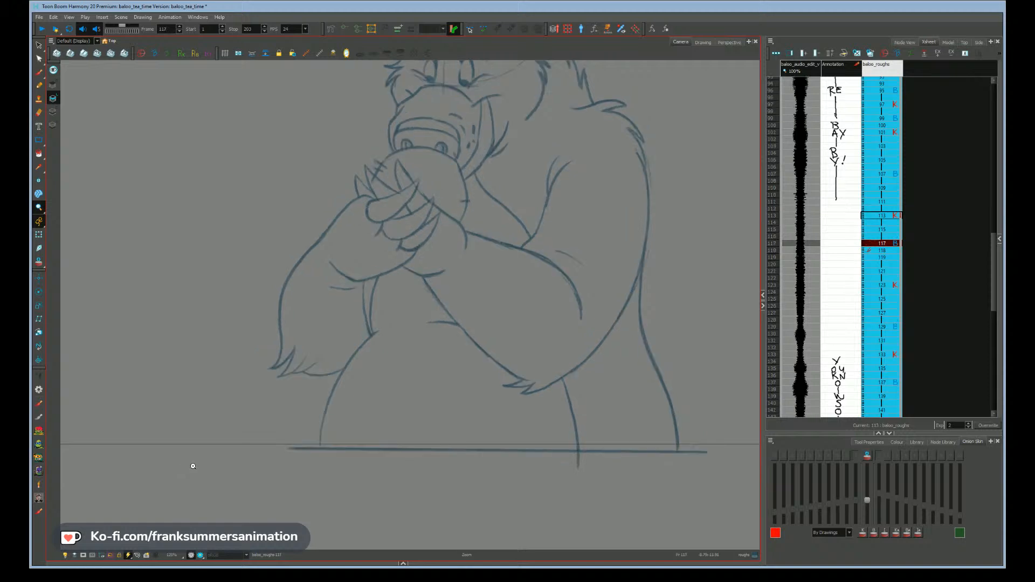
{"action": "key", "text": "f"}
{"action": "key", "text": "f"}
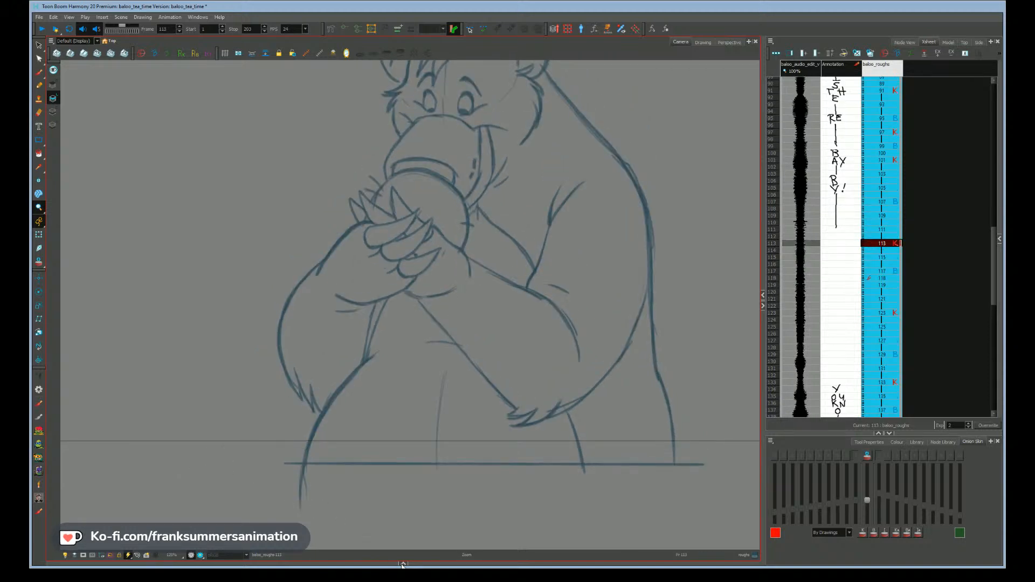
{"action": "left_click", "coordinate": [403, 563]}
{"action": "left_click_drag", "start_coordinate": [237, 373], "coordinate": [235, 359]}
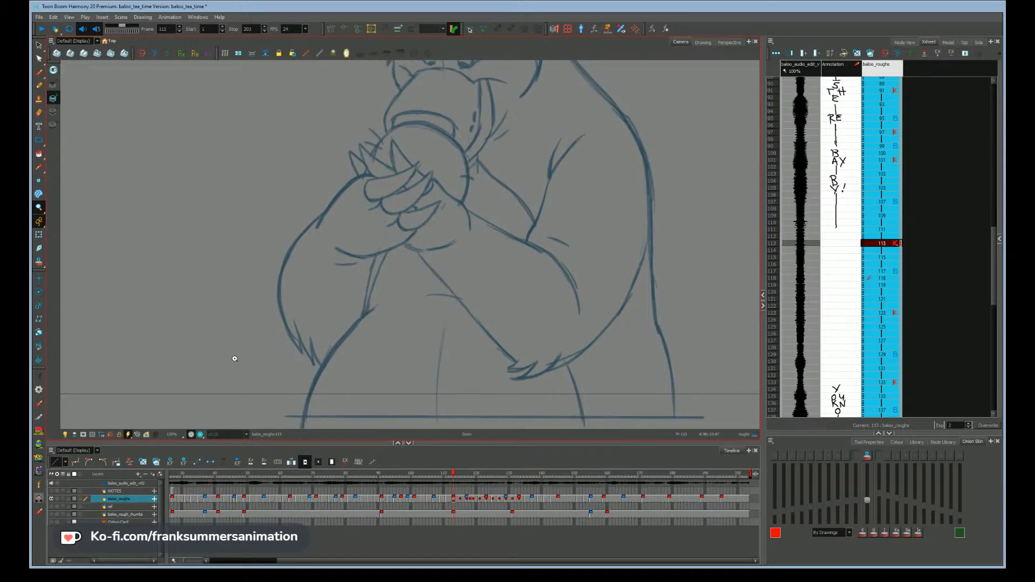
{"action": "key", "text": "f"}
{"action": "key", "text": "g"}
{"action": "key", "text": "f"}
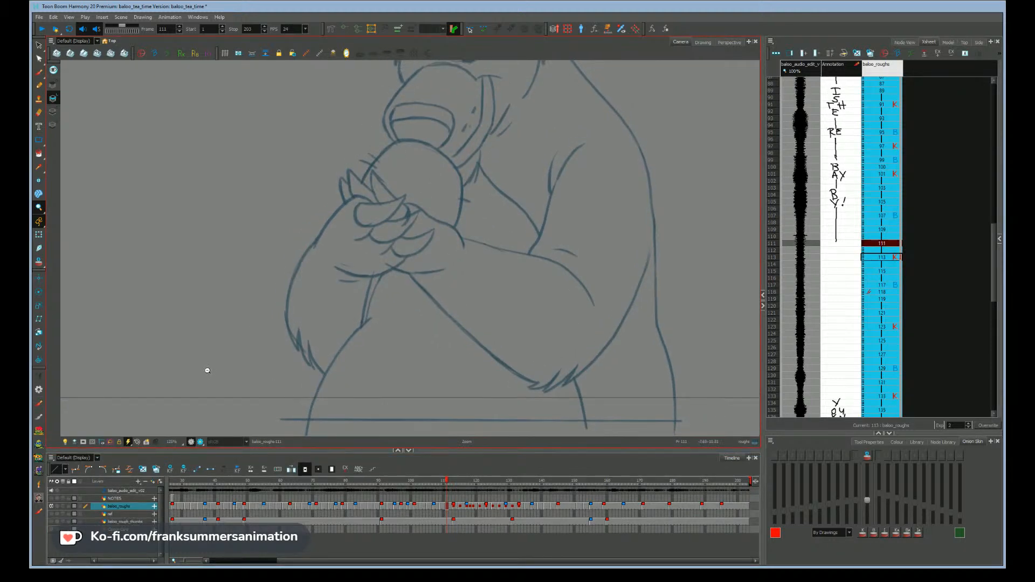
{"action": "scroll", "coordinate": [208, 370], "scroll_direction": "down", "scroll_amount": 1}
{"action": "left_click_drag", "start_coordinate": [203, 353], "coordinate": [212, 338]}
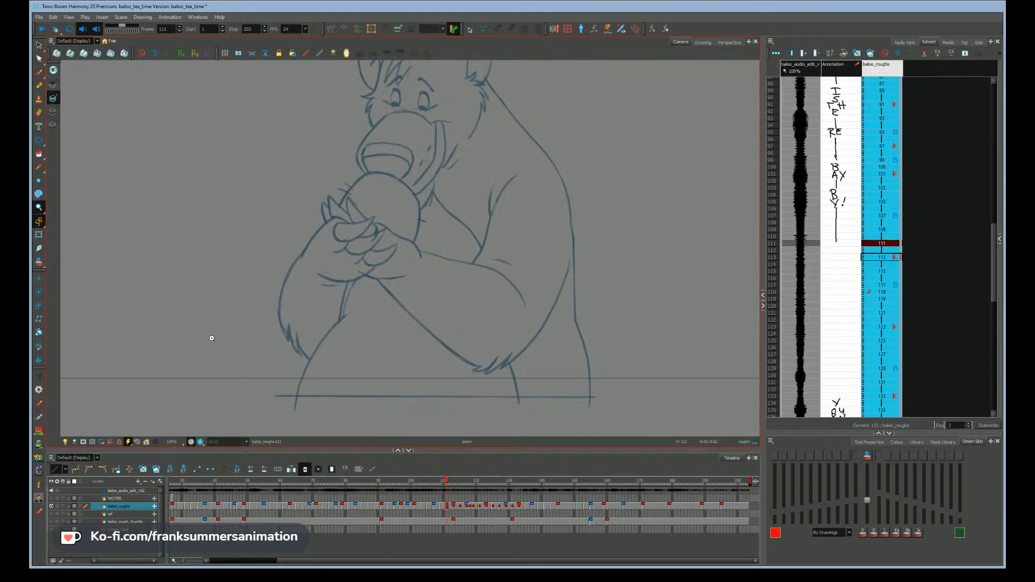
- Flip through the roughs from frame 113 to 123 and examine how the base line moves between drawings
{"action": "key", "text": "g"}
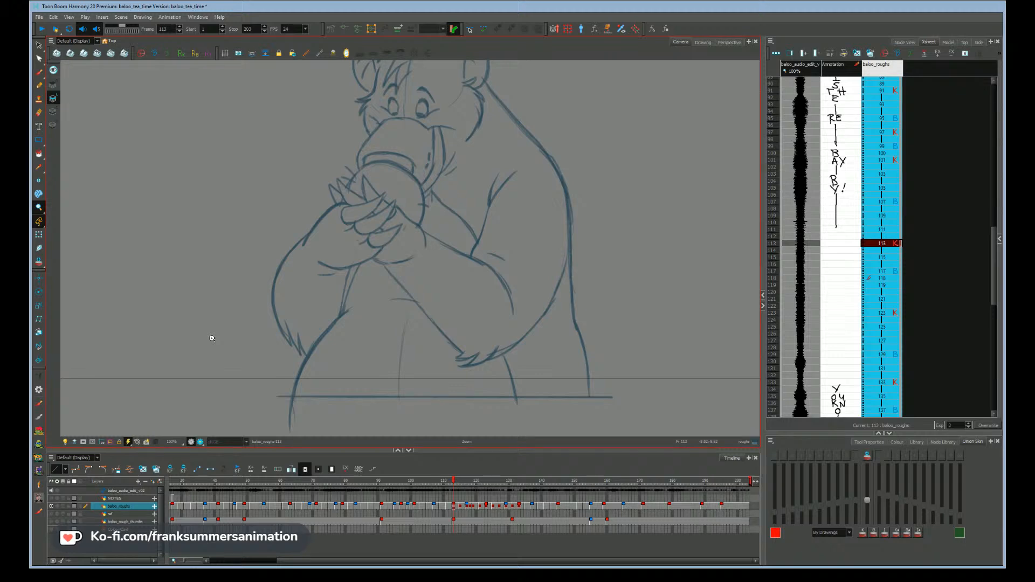
{"action": "key", "text": "g"}
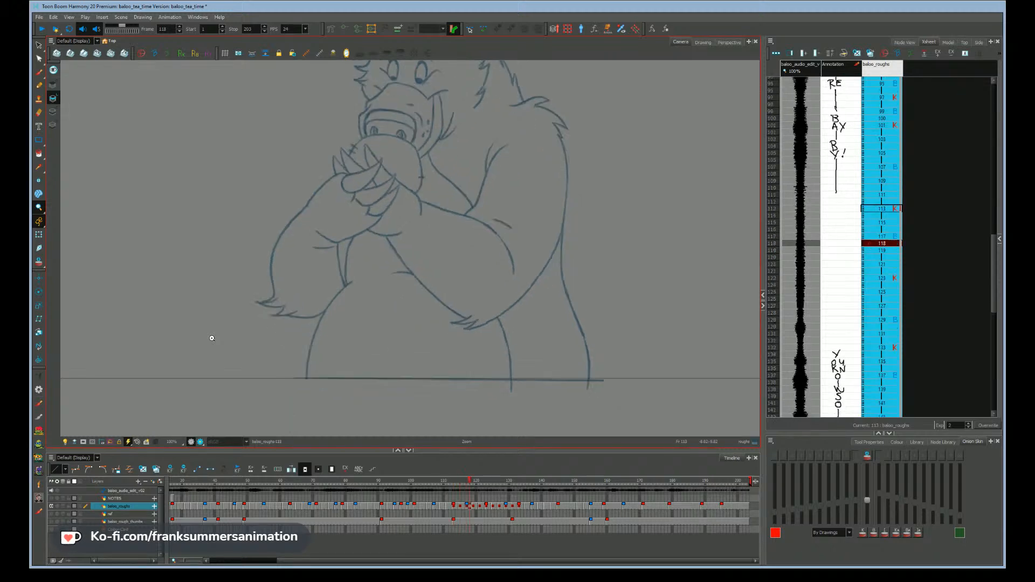
{"action": "key", "text": "f"}
{"action": "key", "text": "g"}
{"action": "key", "text": "f"}
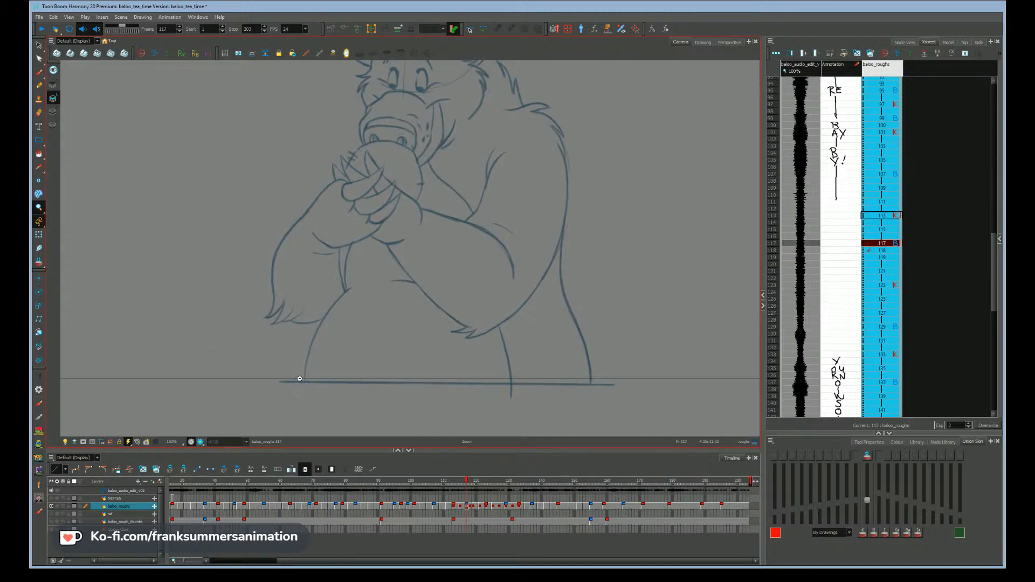
{"action": "key", "text": "alt+b"}
{"action": "key", "text": "f"}
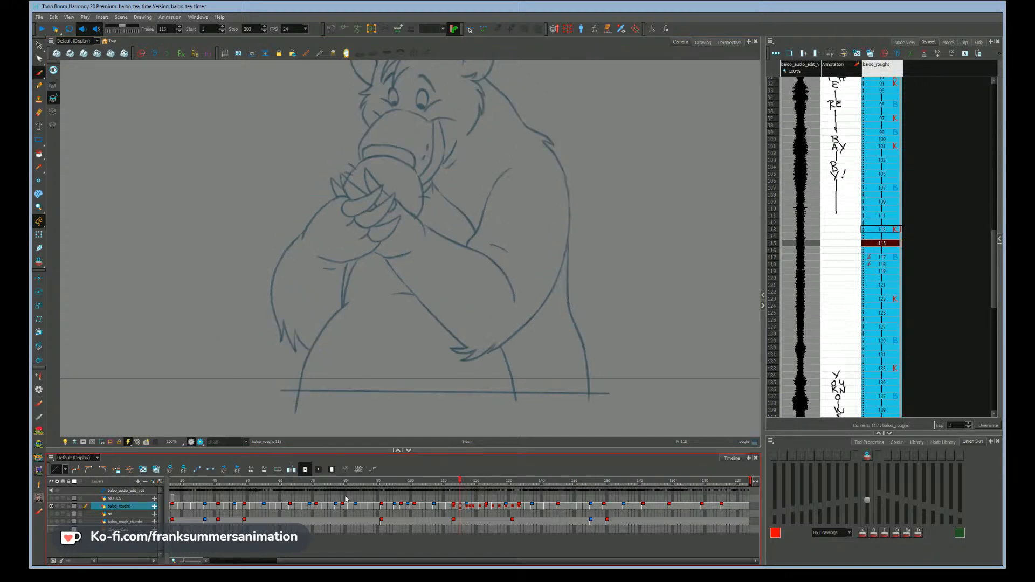
{"action": "key", "text": "f"}
{"action": "key", "text": "g"}
{"action": "key", "text": "g"}
{"action": "key", "text": "g"}
{"action": "key", "text": "g"}
{"action": "key", "text": "g"}
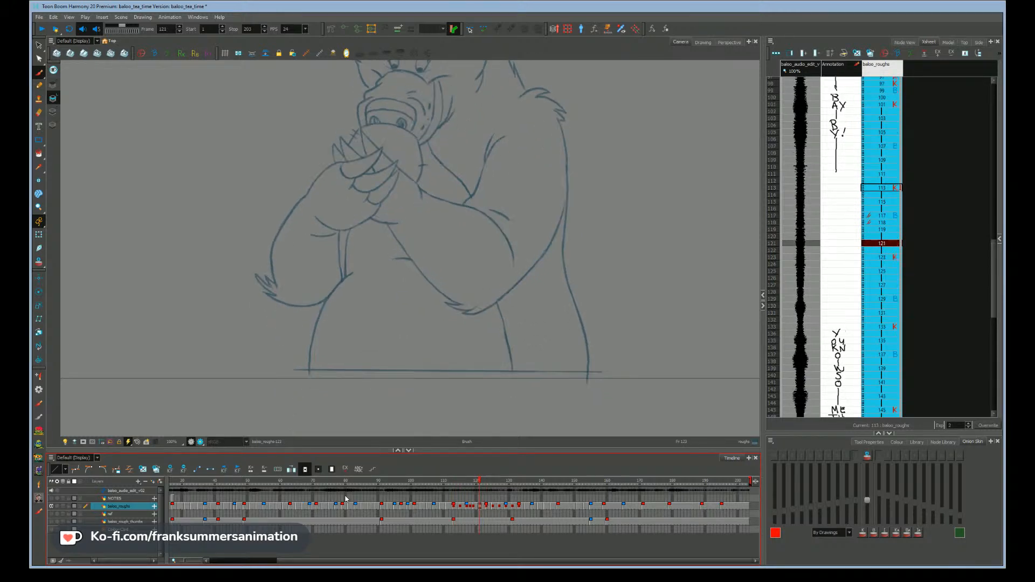
- Lower the horizontal base line on frame 123 to just below the long horizontal guide line
{"action": "key", "text": "alt+s"}
{"action": "left_click", "coordinate": [368, 370]}
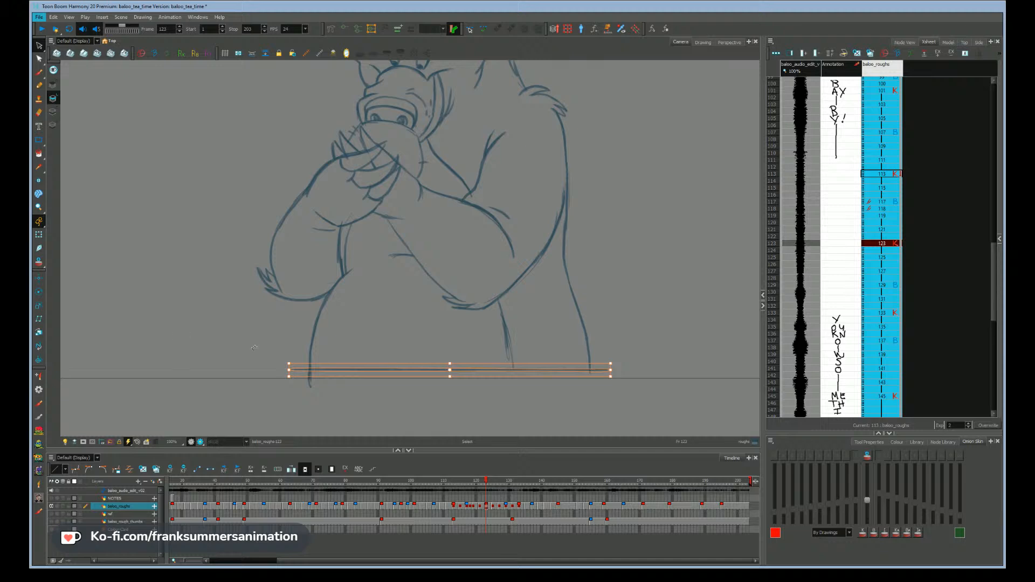
{"action": "key", "text": "Down"}
{"action": "key", "text": "Down"}
{"action": "key", "text": "Down"}
{"action": "key", "text": "Down"}
{"action": "key", "text": "Down"}
{"action": "key", "text": "Down"}
{"action": "key", "text": "Down"}
{"action": "key", "text": "Down"}
{"action": "key", "text": "Down"}
{"action": "key", "text": "Down"}
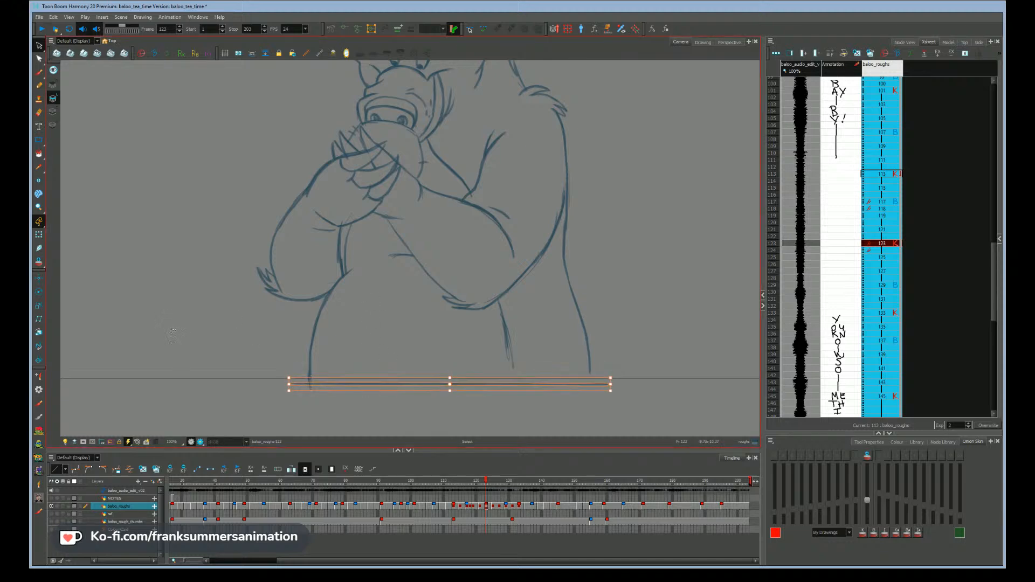
{"action": "left_click", "coordinate": [164, 318]}
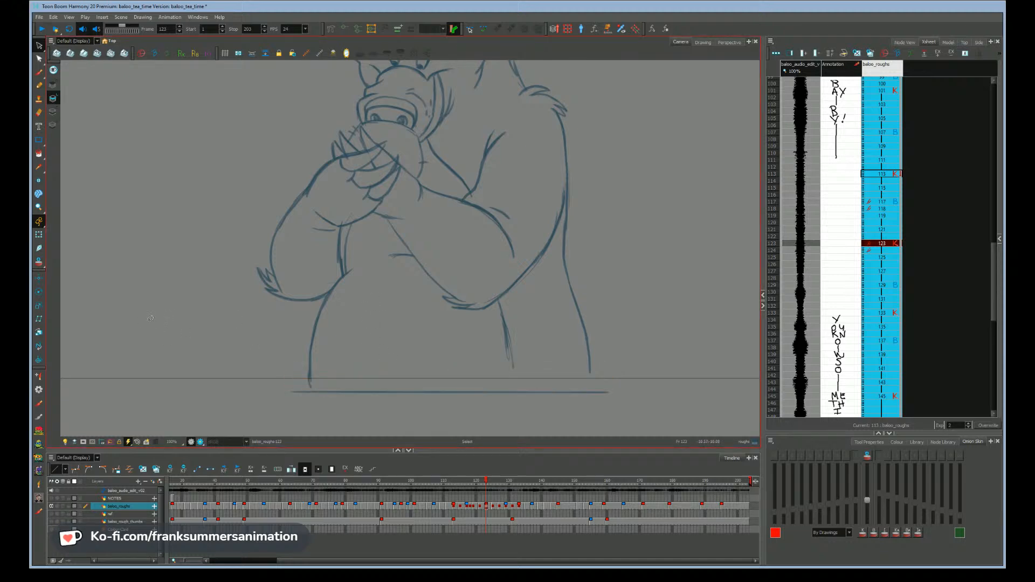
- Turn on onion skin for frame 123 and extend the torso lines down to the lowered base line with the Brush
{"action": "left_click", "coordinate": [866, 456]}
{"action": "key", "text": "alt+i"}
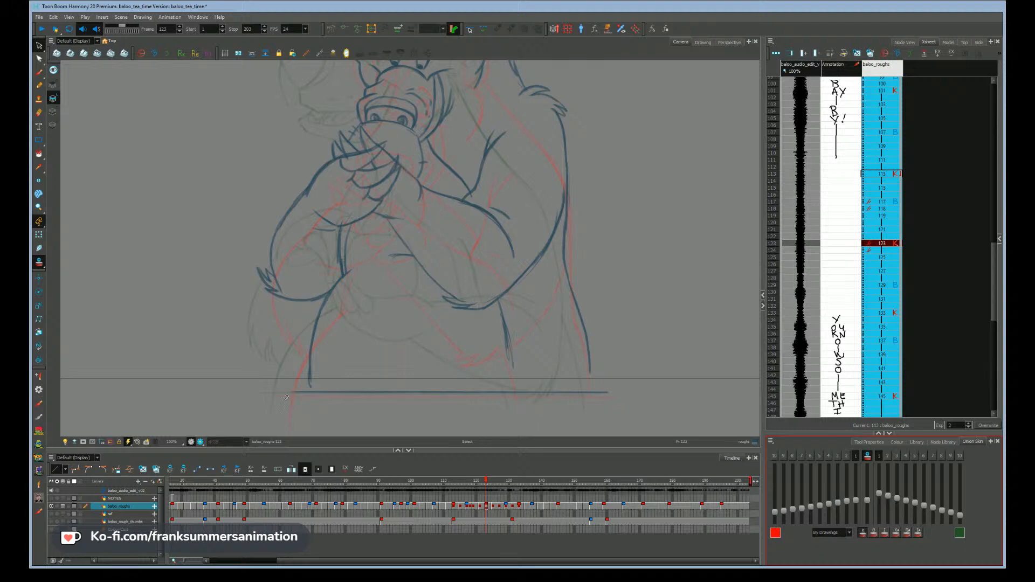
{"action": "left_click_drag", "start_coordinate": [199, 348], "coordinate": [200, 327]}
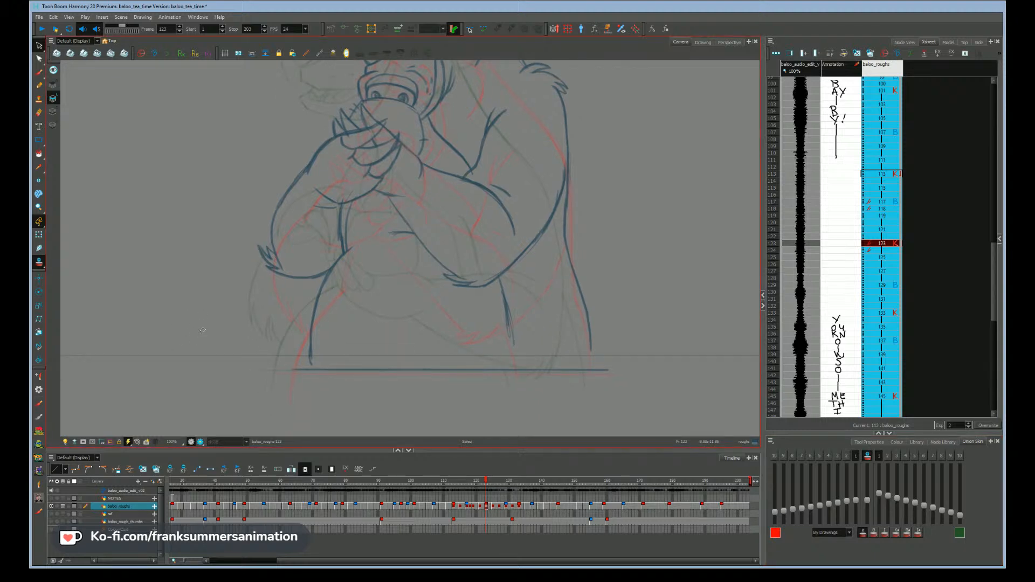
{"action": "left_click_drag", "start_coordinate": [516, 311], "coordinate": [499, 309]}
{"action": "key", "text": "alt+b"}
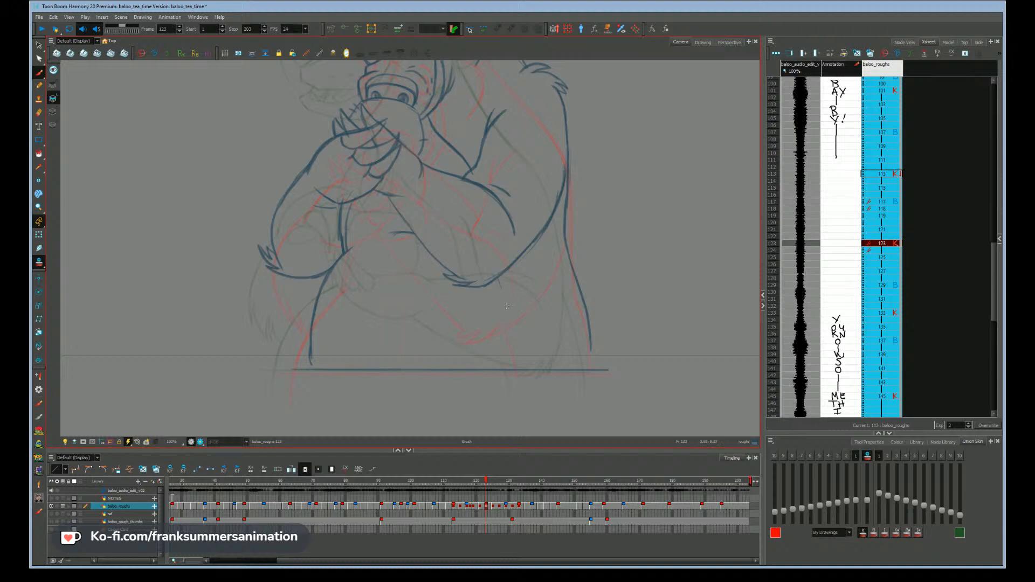
{"action": "left_click_drag", "start_coordinate": [498, 284], "coordinate": [503, 295]}
{"action": "left_click_drag", "start_coordinate": [513, 337], "coordinate": [517, 375]}
{"action": "left_click_drag", "start_coordinate": [591, 354], "coordinate": [590, 382]}
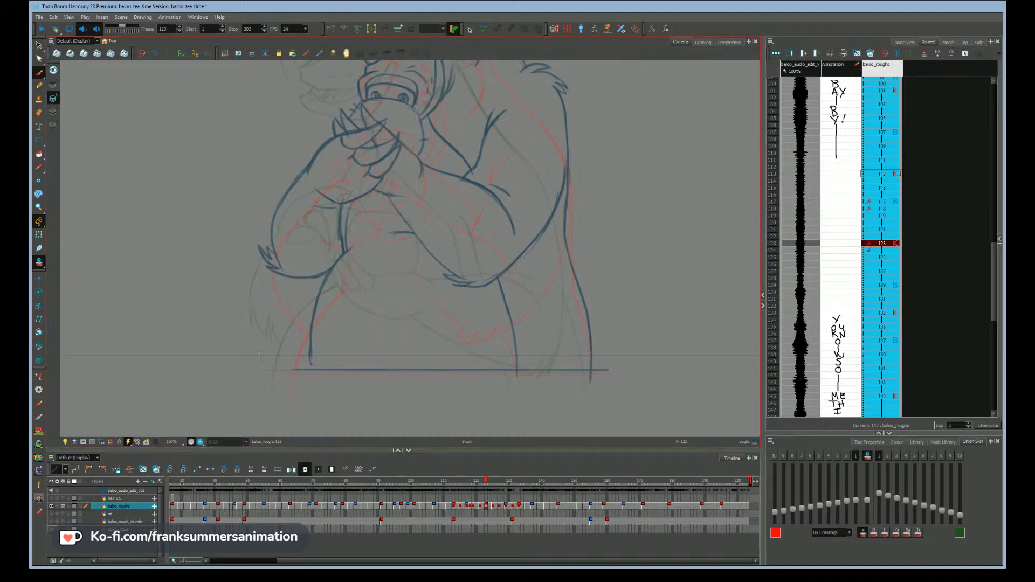
{"action": "left_click_drag", "start_coordinate": [311, 356], "coordinate": [314, 381]}
{"action": "left_click_drag", "start_coordinate": [189, 351], "coordinate": [189, 340]}
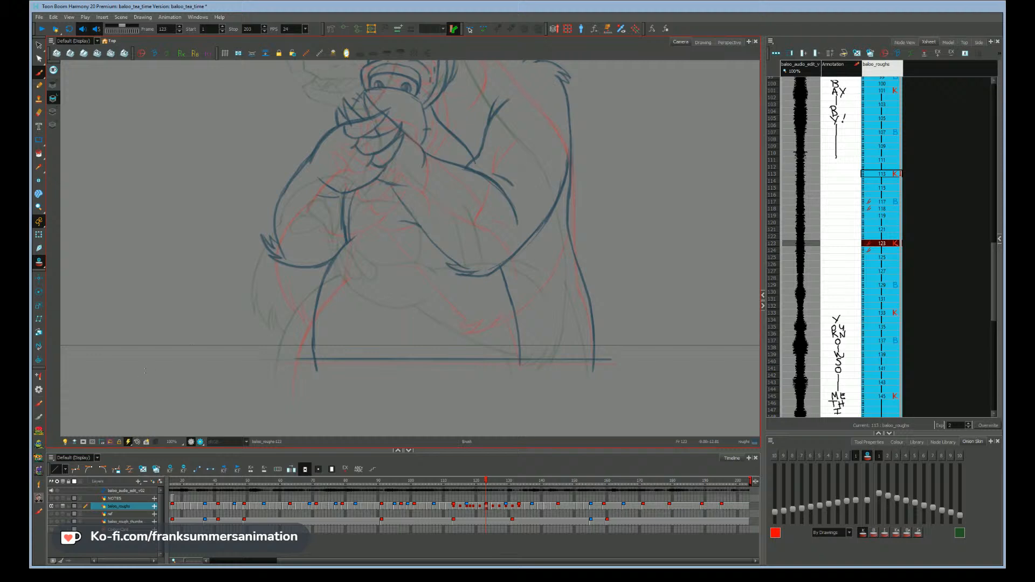
- Lower the horizontal base line on frame 117 to just below the long horizontal guide line
{"action": "left_click", "coordinate": [469, 509]}
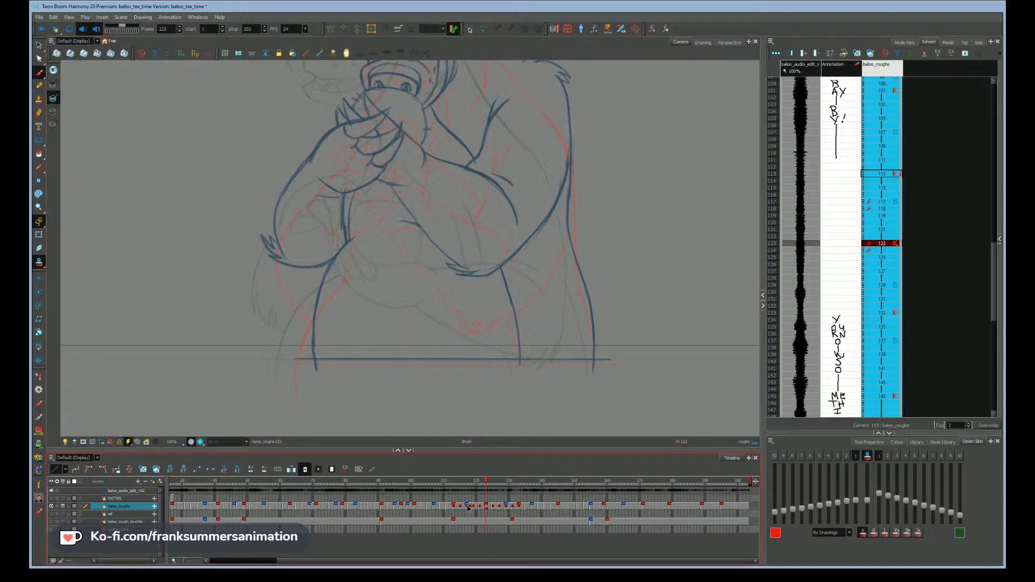
{"action": "left_click", "coordinate": [873, 533]}
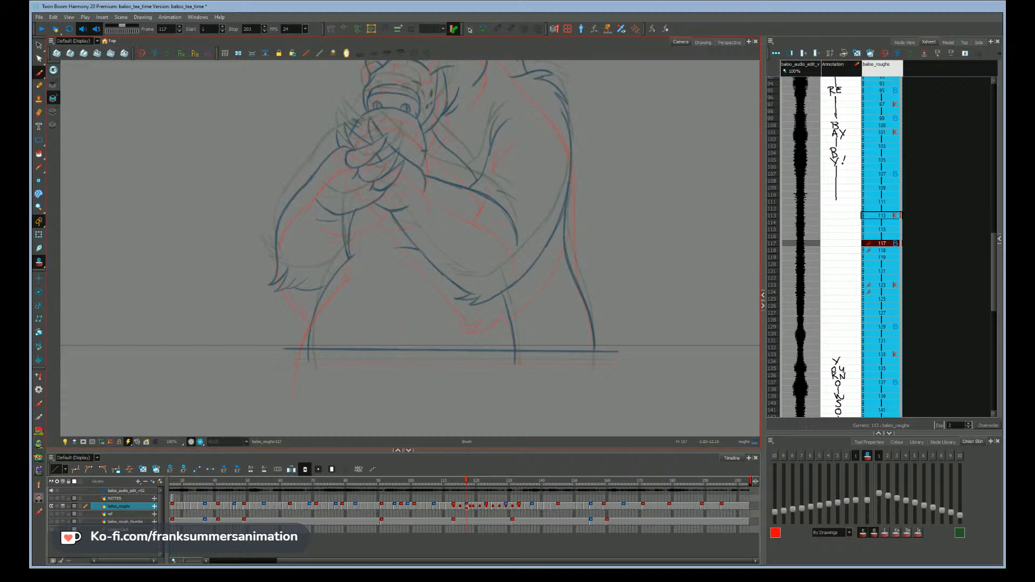
{"action": "key", "text": "alt+s"}
{"action": "left_click_drag", "start_coordinate": [372, 331], "coordinate": [372, 362]}
{"action": "key", "text": "Down"}
{"action": "key", "text": "Down"}
{"action": "key", "text": "Down"}
{"action": "key", "text": "Down"}
{"action": "key", "text": "Down"}
{"action": "key", "text": "Down"}
{"action": "key", "text": "Down"}
{"action": "key", "text": "Down"}
{"action": "key", "text": "Down"}
{"action": "key", "text": "Down"}
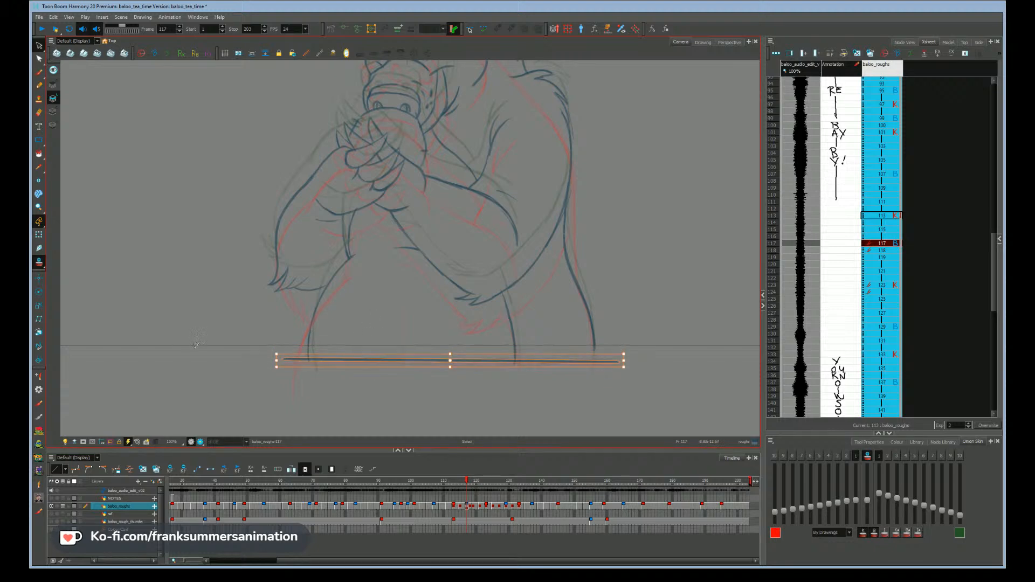
{"action": "key", "text": "Down"}
{"action": "key", "text": "Down"}
{"action": "key", "text": "alt+b"}
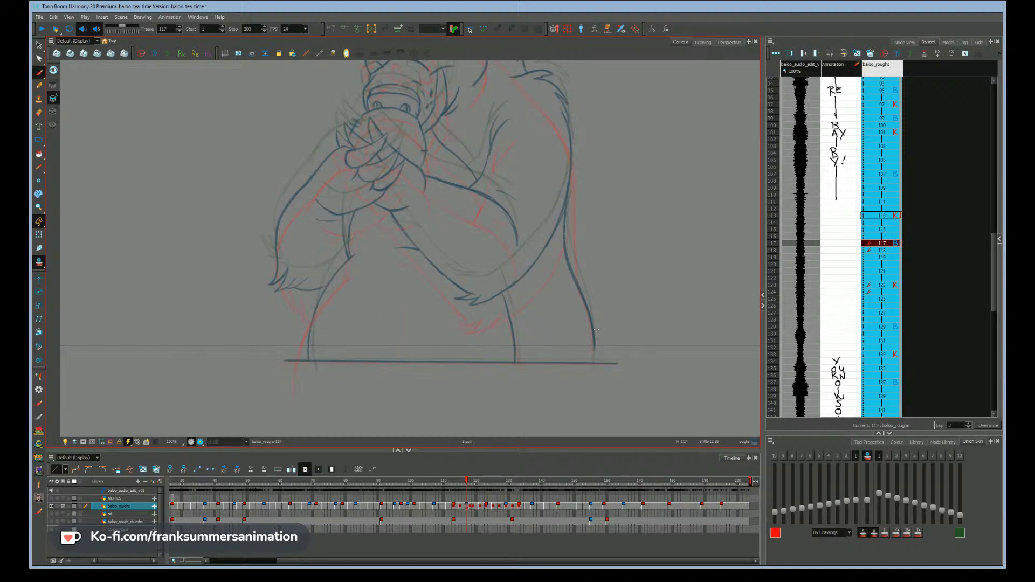
- Apply the camera mask temporarily and compare the base line's height against the frame edge on frames 117 to 120
{"action": "left_click", "coordinate": [83, 441]}
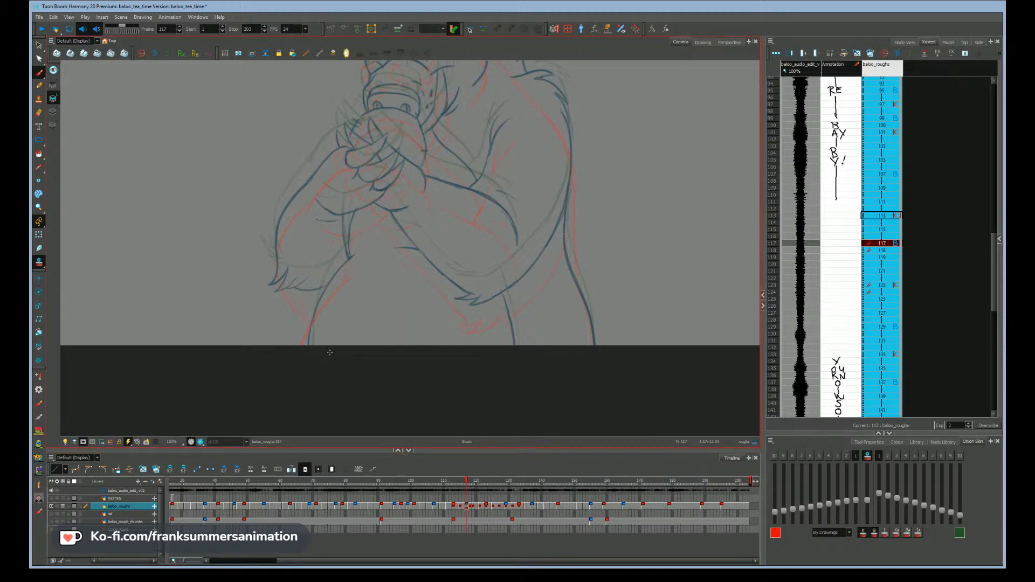
{"action": "key", "text": "period"}
{"action": "key", "text": "period"}
{"action": "key", "text": "period"}
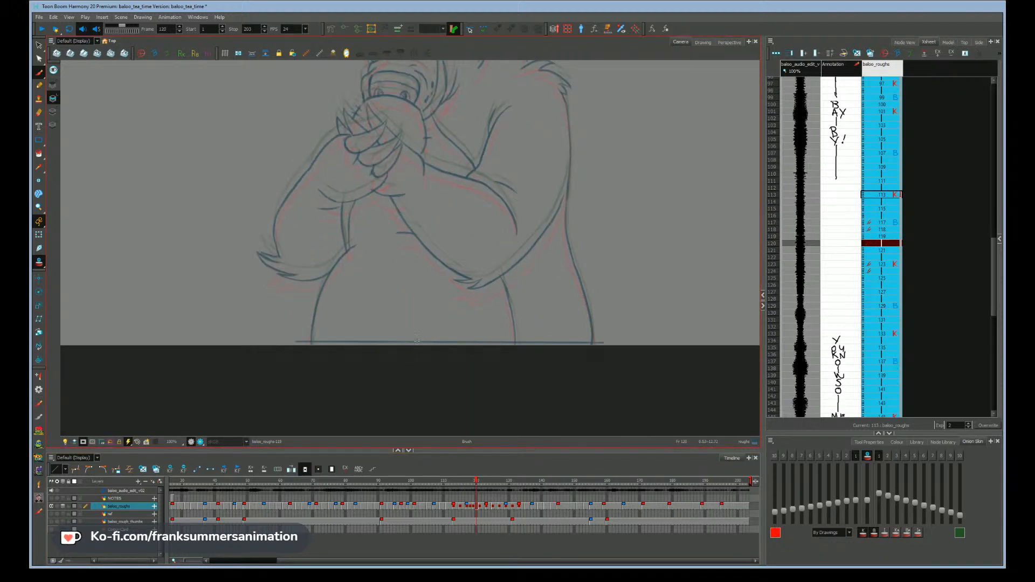
{"action": "key", "text": "comma"}
{"action": "key", "text": "comma"}
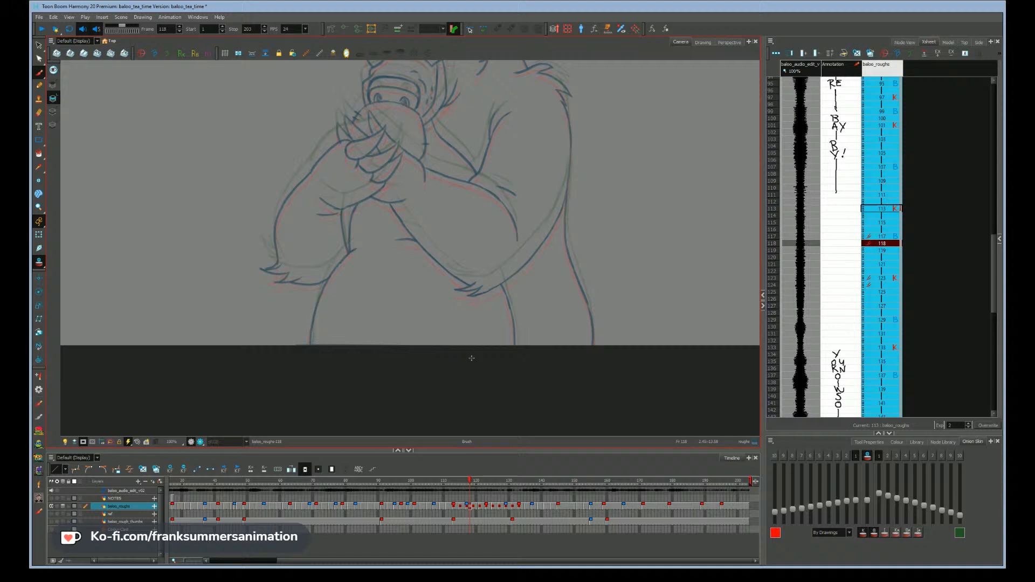
{"action": "left_click", "coordinate": [91, 441]}
{"action": "key", "text": "comma"}
{"action": "key", "text": "period"}
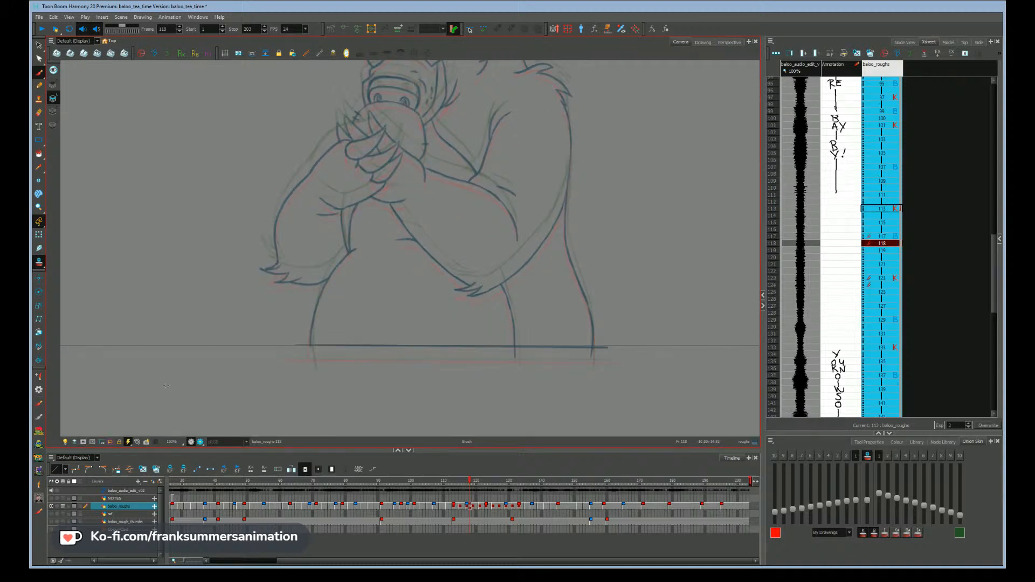
- Lower the horizontal base line on frame 115 slightly to match the neighbouring onion-skinned drawing
{"action": "key", "text": "comma"}
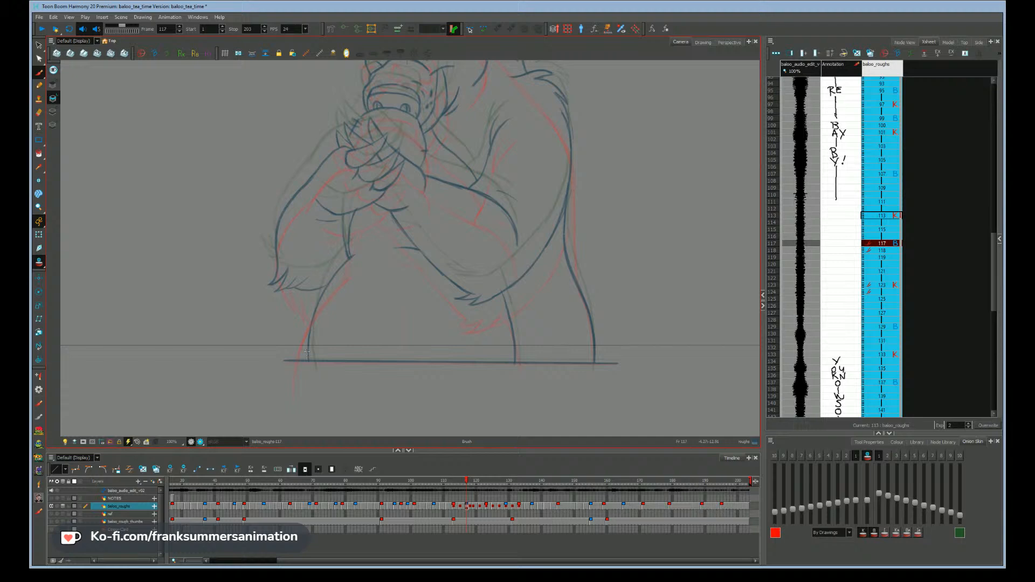
{"action": "key", "text": "comma"}
{"action": "key", "text": "comma"}
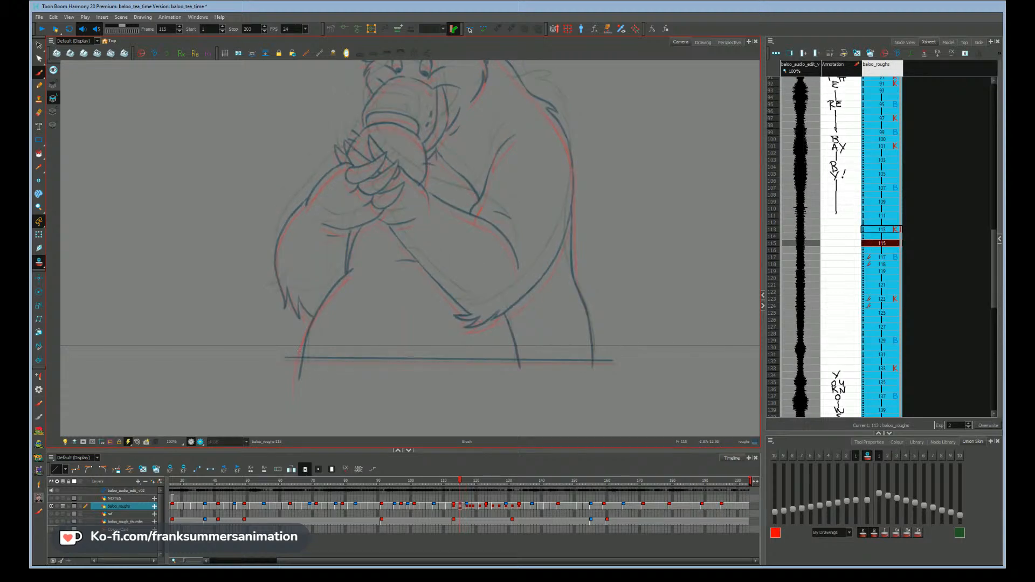
{"action": "key", "text": "ctrl"}
{"action": "left_click_drag", "start_coordinate": [335, 367], "coordinate": [317, 391]}
{"action": "key", "text": "alt+s"}
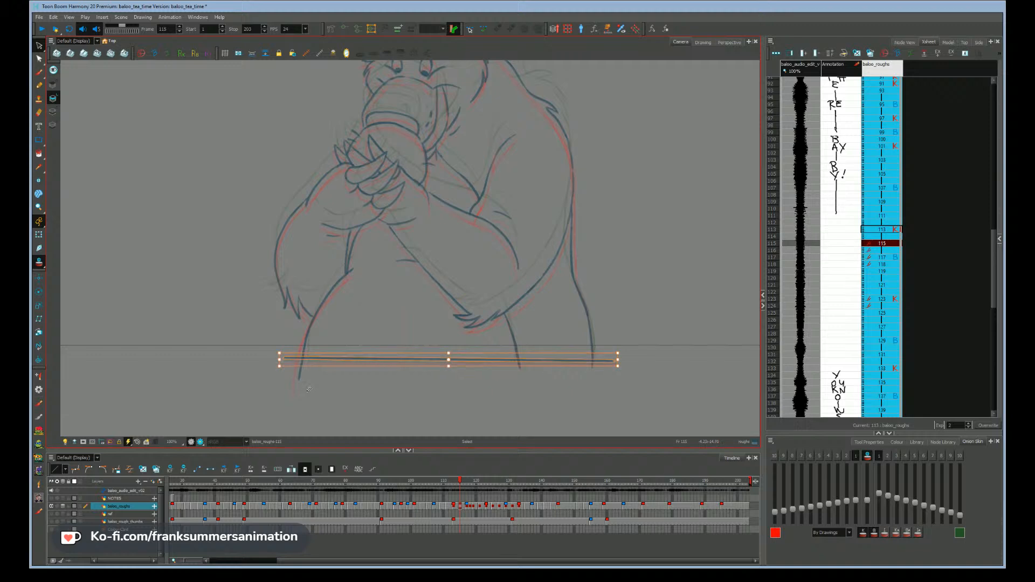
{"action": "key", "text": "alt+b"}
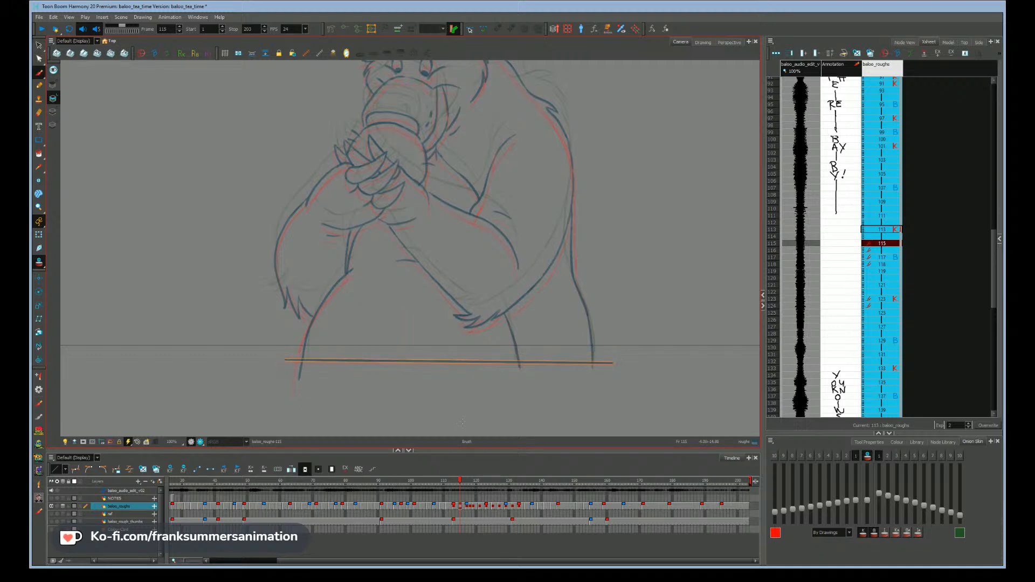
- Flip through the roughs from frame 115 to 123 and examine how the base line moves
{"action": "key", "text": "space"}
{"action": "left_click_drag", "start_coordinate": [439, 397], "coordinate": [441, 400]}
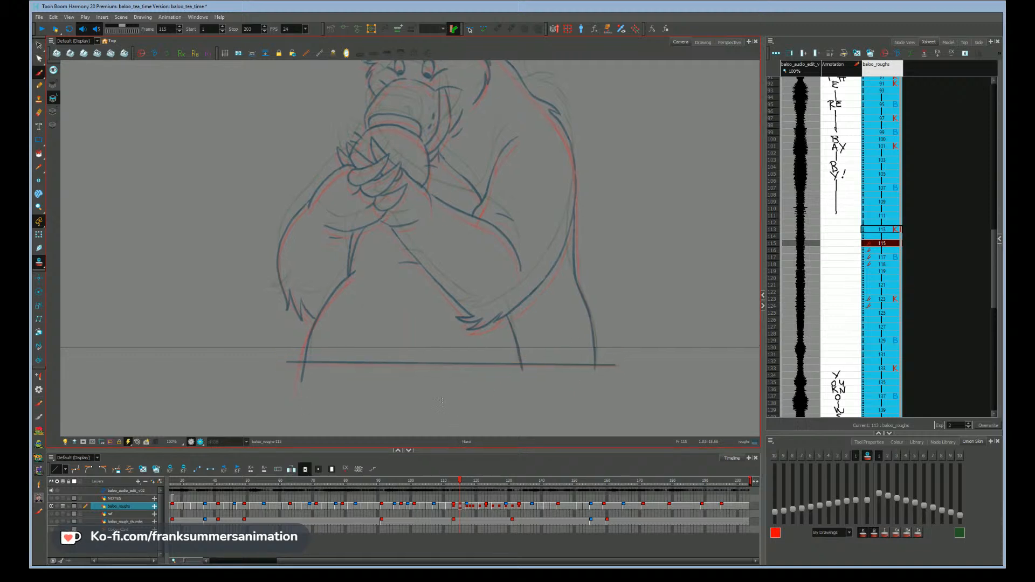
{"action": "key", "text": "period"}
{"action": "key", "text": "period"}
{"action": "key", "text": "period"}
{"action": "key", "text": "period"}
{"action": "key", "text": "period"}
{"action": "key", "text": "period"}
{"action": "key", "text": "period"}
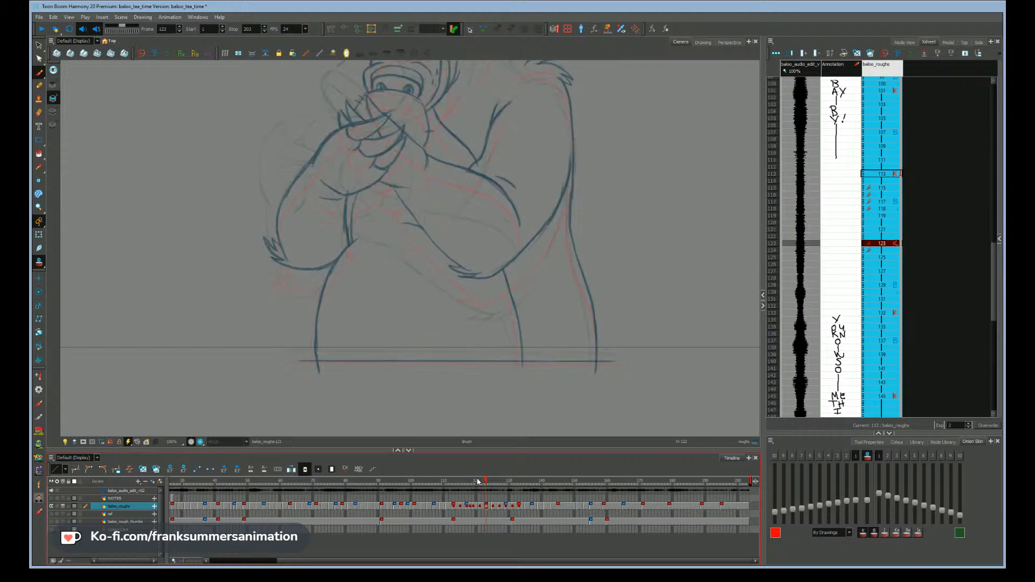
- Examine frame 122's base line against the camera mask with the onion skin turned off
{"action": "left_click", "coordinate": [83, 442]}
{"action": "left_click_drag", "start_coordinate": [167, 188], "coordinate": [139, 276]}
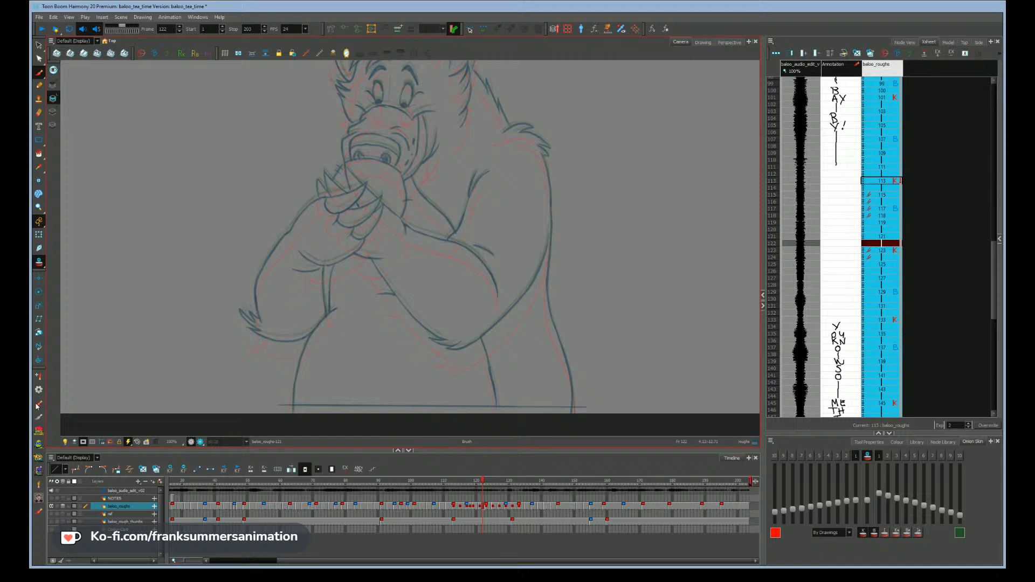
{"action": "left_click", "coordinate": [38, 261]}
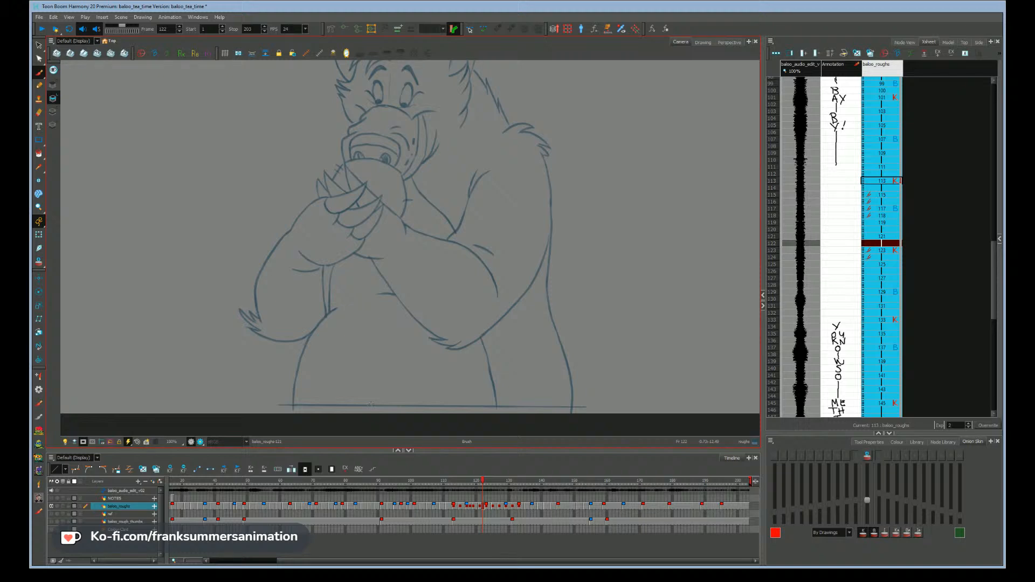
{"action": "mouse_move", "coordinate": [189, 310]}
{"action": "left_mouse_down"}
{"action": "mouse_move", "coordinate": [212, 290]}
{"action": "mouse_move", "coordinate": [181, 331]}
{"action": "mouse_move", "coordinate": [204, 253]}
{"action": "left_mouse_up"}
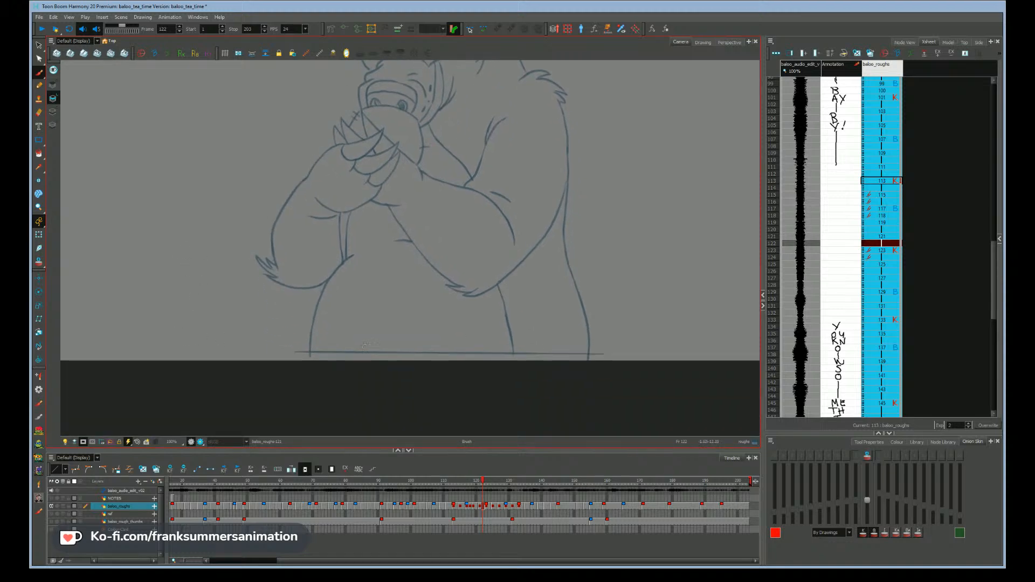
{"action": "left_click_drag", "start_coordinate": [171, 282], "coordinate": [171, 295]}
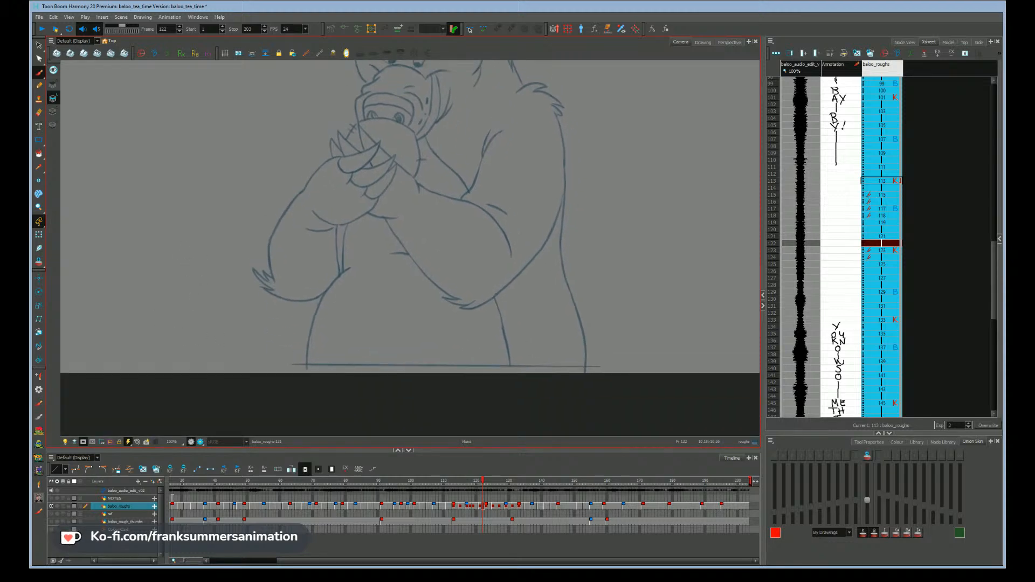
- Bring back the onion skin, remove the camera mask and compare the base lines on frames 118 to 123
{"action": "left_click", "coordinate": [39, 263]}
{"action": "key", "text": "comma"}
{"action": "key", "text": "period"}
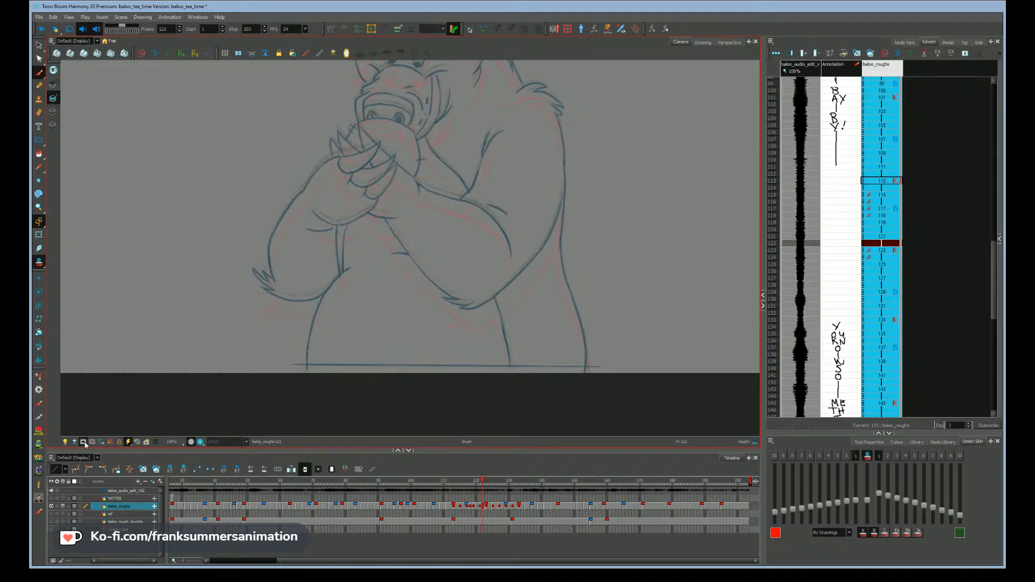
{"action": "key", "text": "comma"}
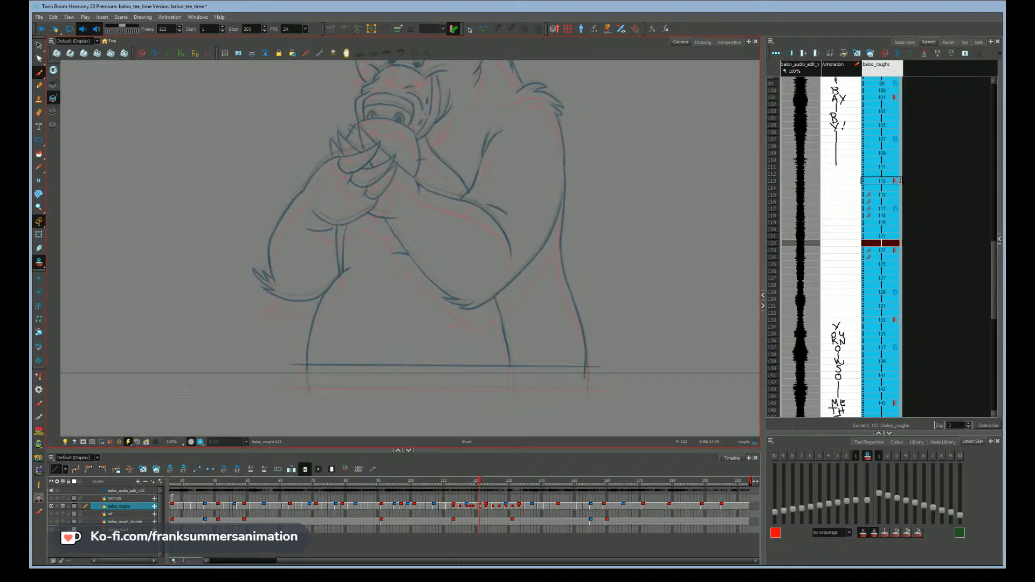
{"action": "key", "text": "comma"}
{"action": "key", "text": "period"}
{"action": "key", "text": "period"}
{"action": "key", "text": "period"}
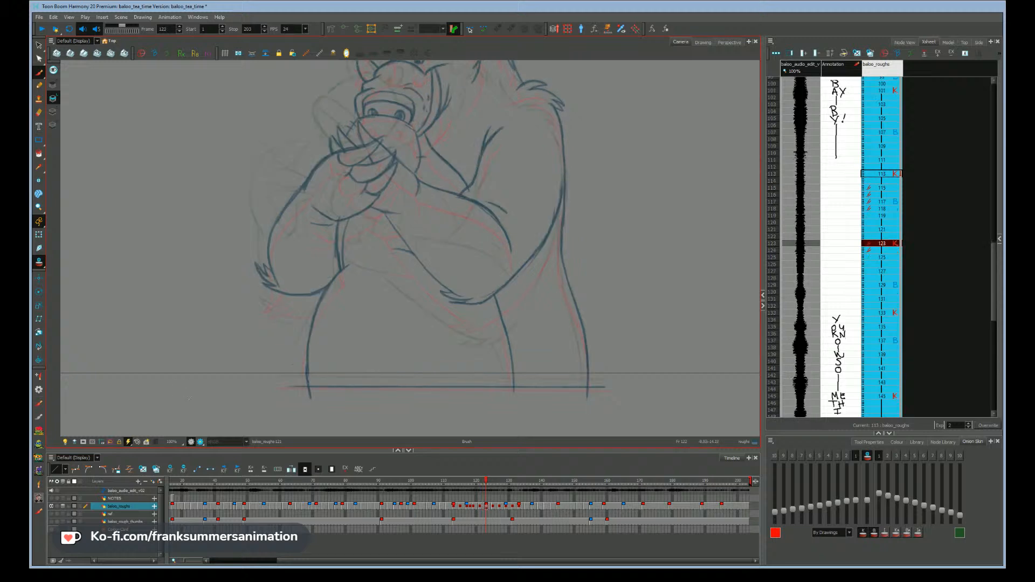
{"action": "key", "text": "comma"}
{"action": "key", "text": "comma"}
{"action": "key", "text": "comma"}
{"action": "key", "text": "comma"}
{"action": "key", "text": "comma"}
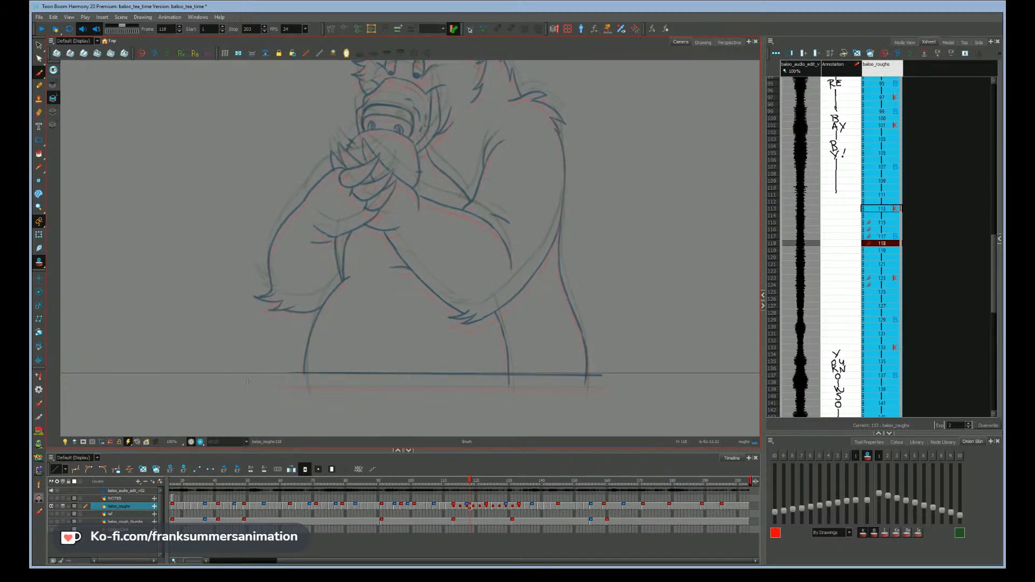
- Lower the horizontal base line on frame 118 to just below the long horizontal guide line
{"action": "left_click", "coordinate": [471, 509]}
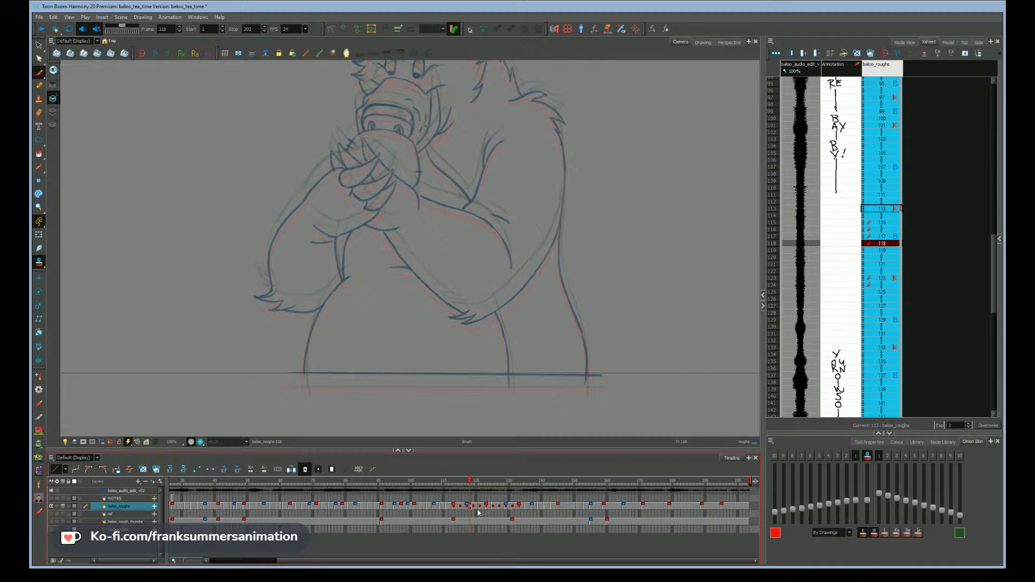
{"action": "left_click", "coordinate": [131, 60]}
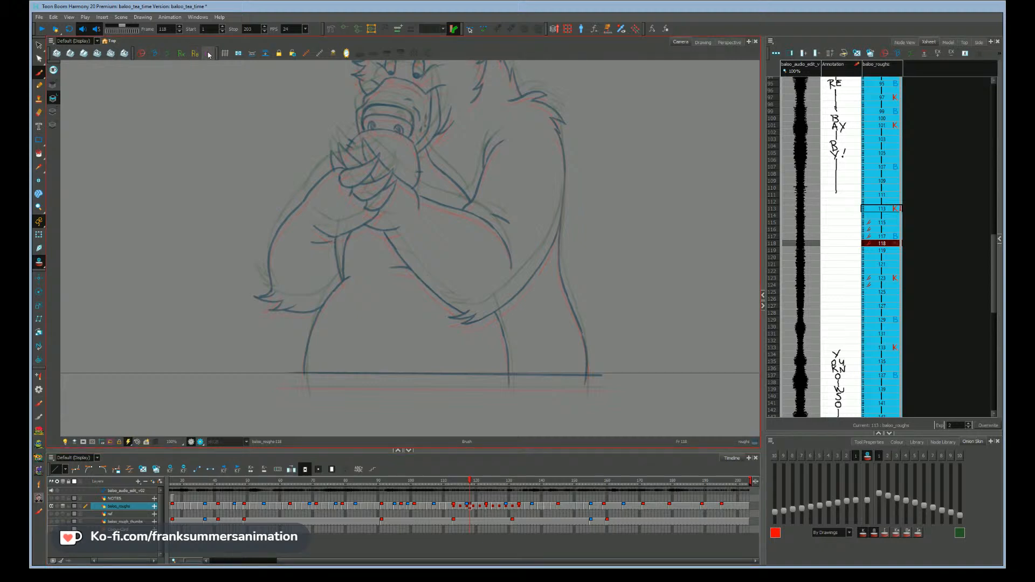
{"action": "left_click", "coordinate": [906, 544]}
{"action": "key", "text": "alt+s"}
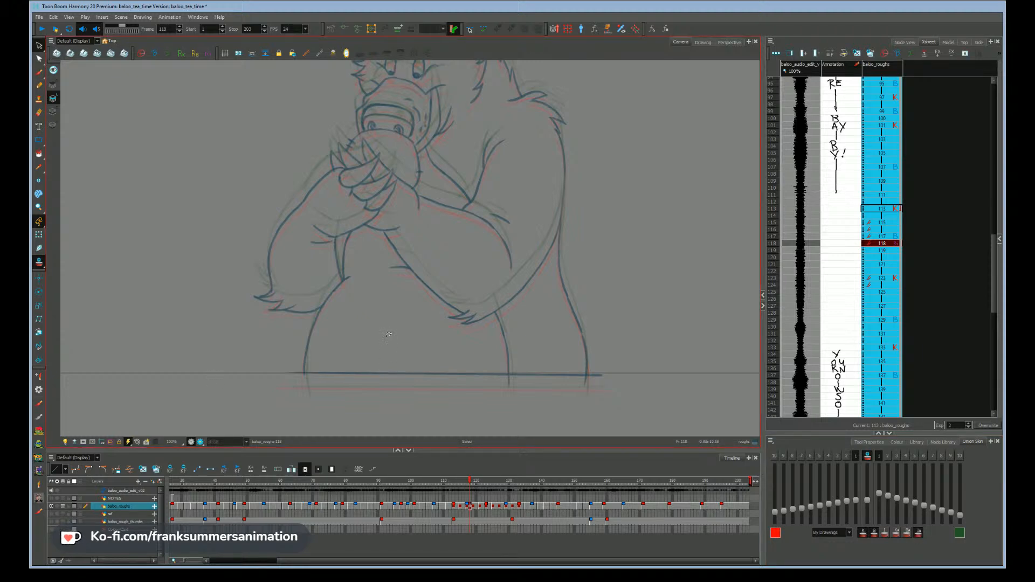
{"action": "left_click_drag", "start_coordinate": [395, 329], "coordinate": [389, 385]}
{"action": "key", "text": "Down"}
{"action": "key", "text": "Down"}
{"action": "key", "text": "Down"}
{"action": "key", "text": "Down"}
{"action": "key", "text": "Down"}
{"action": "key", "text": "Down"}
{"action": "key", "text": "Down"}
{"action": "key", "text": "Down"}
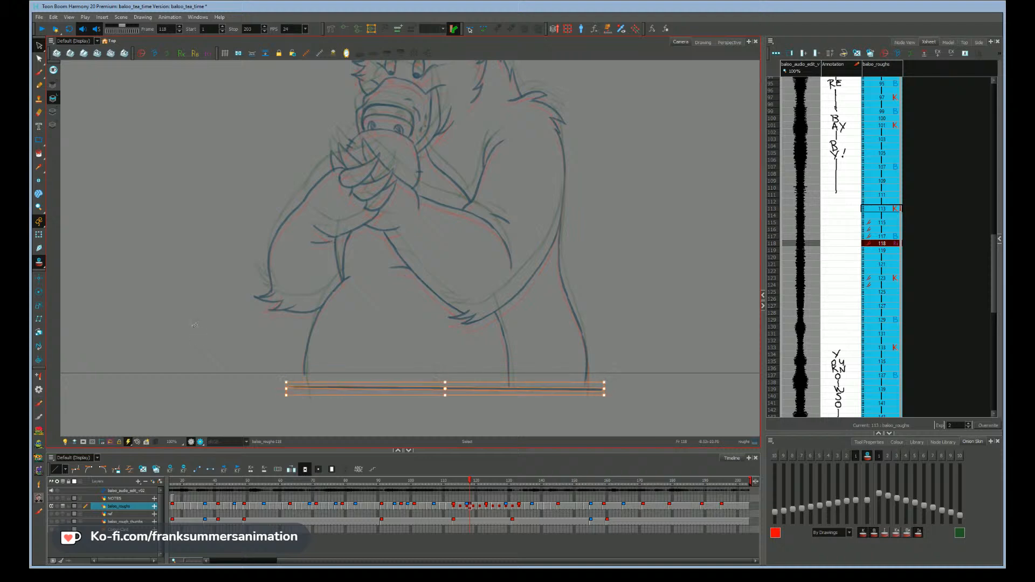
- Extend the torso lines on frame 118 down to the lowered base line with the Brush
{"action": "key", "text": "alt+b"}
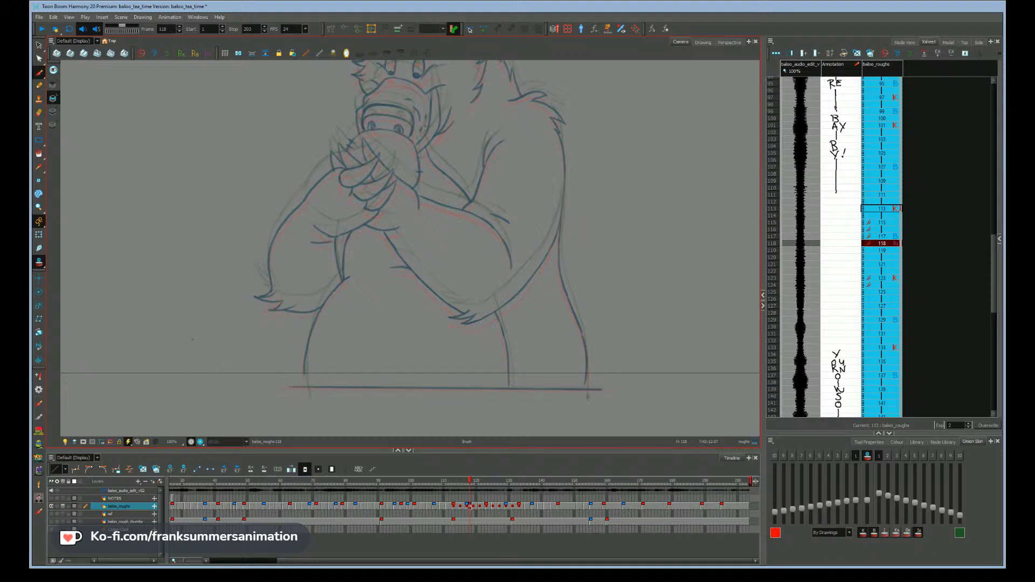
{"action": "left_click_drag", "start_coordinate": [587, 371], "coordinate": [588, 399]}
{"action": "key", "text": "alt+s"}
{"action": "key", "text": "ctrl+z"}
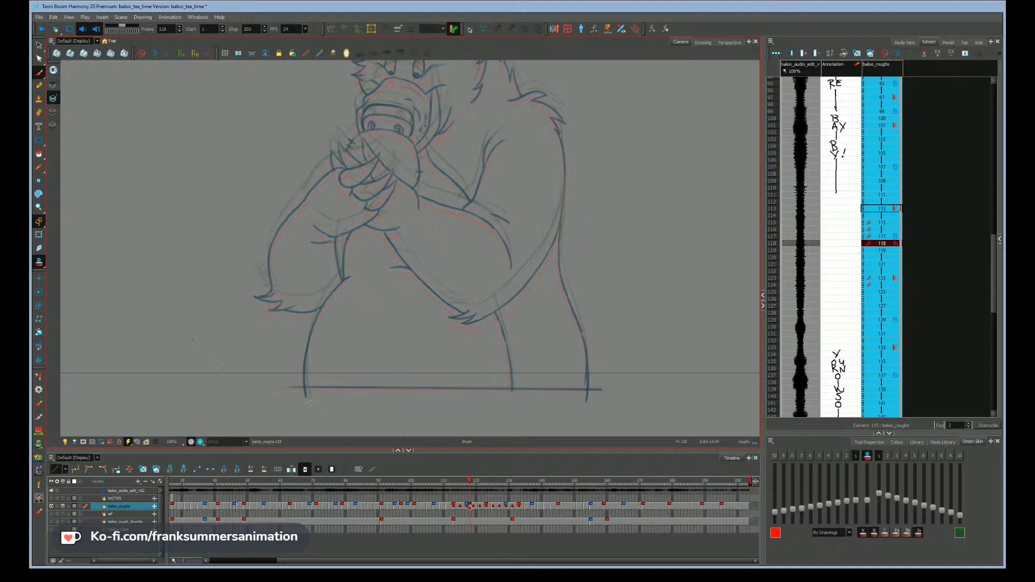
- Flip between frames 118 and 119 to compare their base lines and torso lines
{"action": "left_click", "coordinate": [470, 509]}
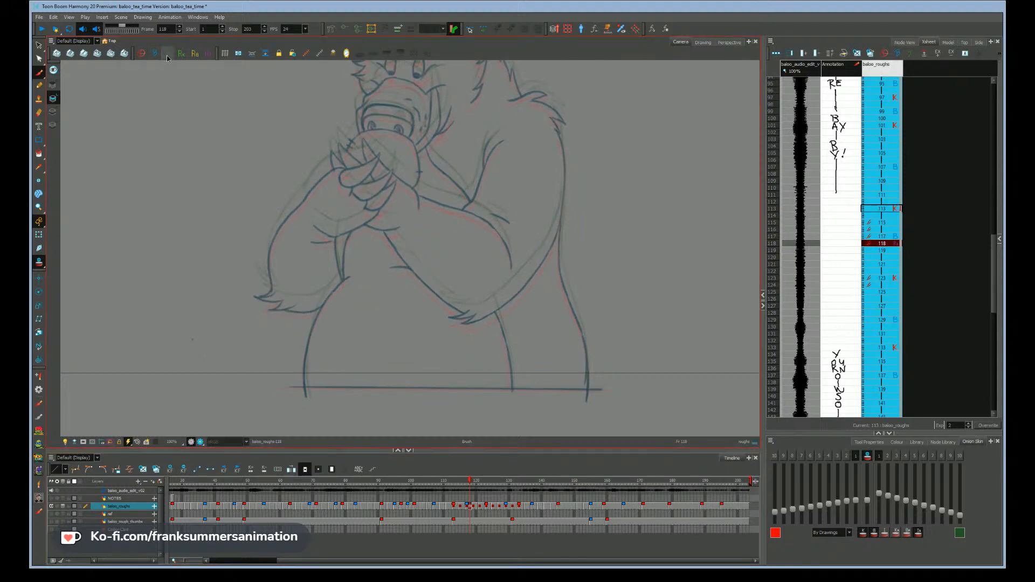
{"action": "left_click", "coordinate": [165, 55]}
{"action": "left_click", "coordinate": [473, 514]}
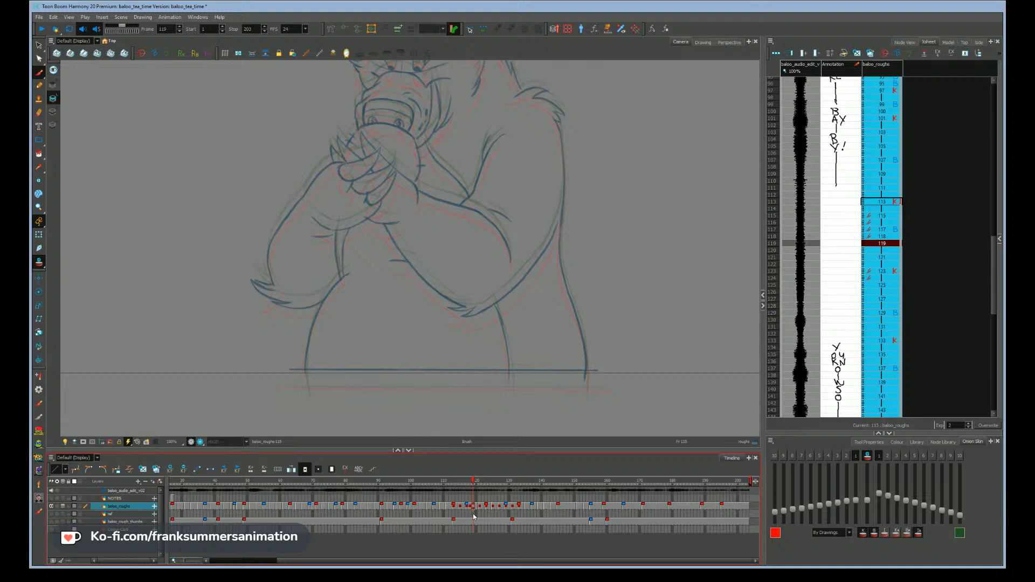
{"action": "key", "text": "comma"}
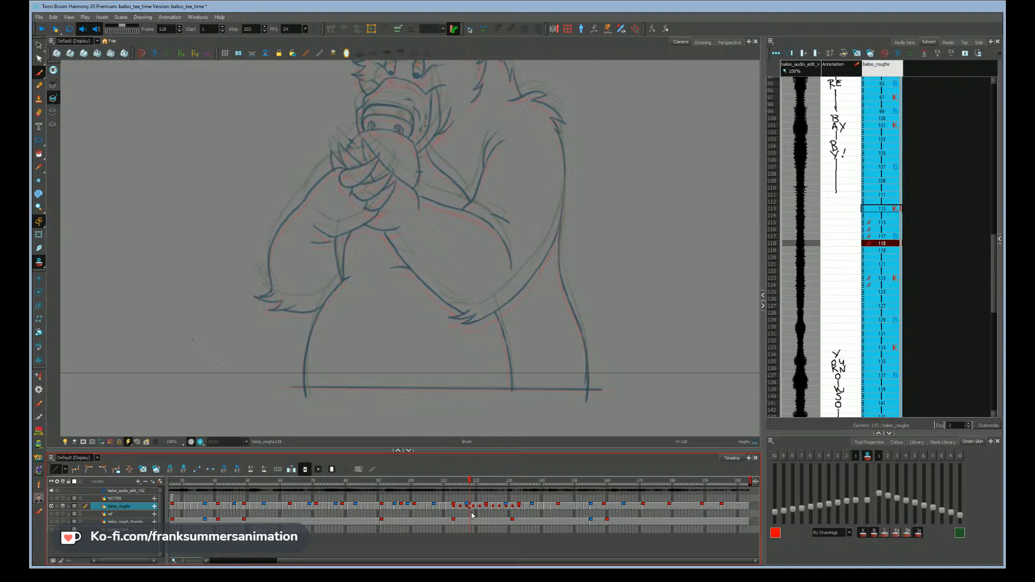
{"action": "key", "text": "period"}
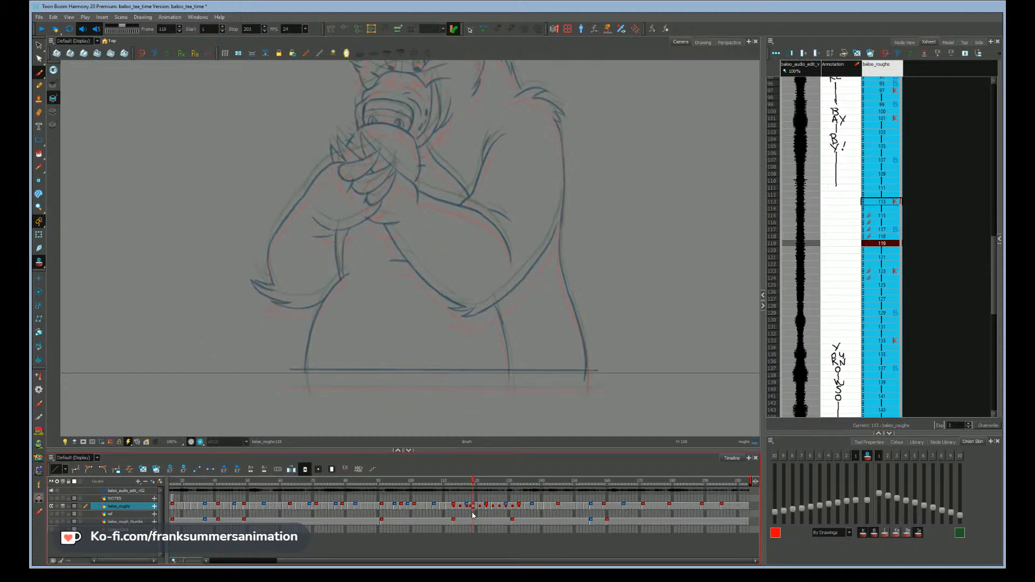
{"action": "key", "text": "comma"}
{"action": "left_click", "coordinate": [473, 509]}
- Change frame 119's onion skin to show the second previous drawing instead of the first
{"action": "left_click", "coordinate": [781, 554]}
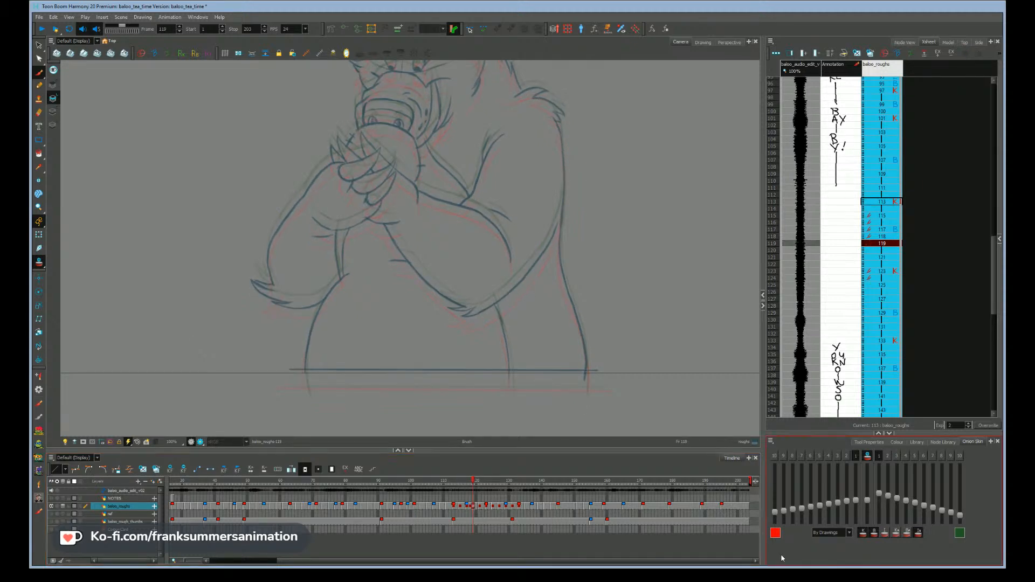
{"action": "left_click", "coordinate": [863, 533]}
{"action": "left_click", "coordinate": [474, 520]}
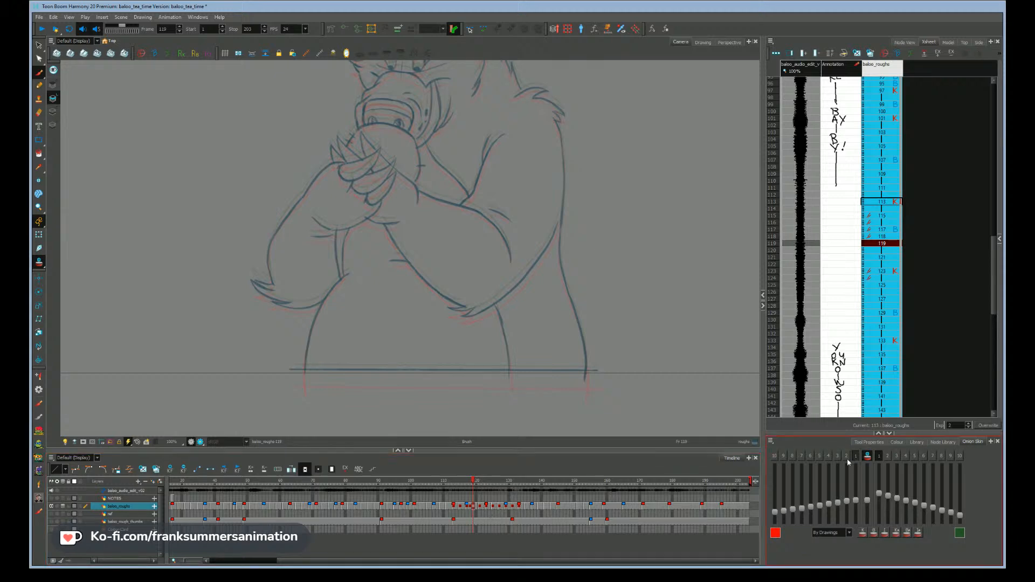
{"action": "left_click", "coordinate": [856, 456]}
{"action": "left_click", "coordinate": [837, 455]}
{"action": "left_click", "coordinate": [844, 456]}
{"action": "left_click", "coordinate": [478, 512]}
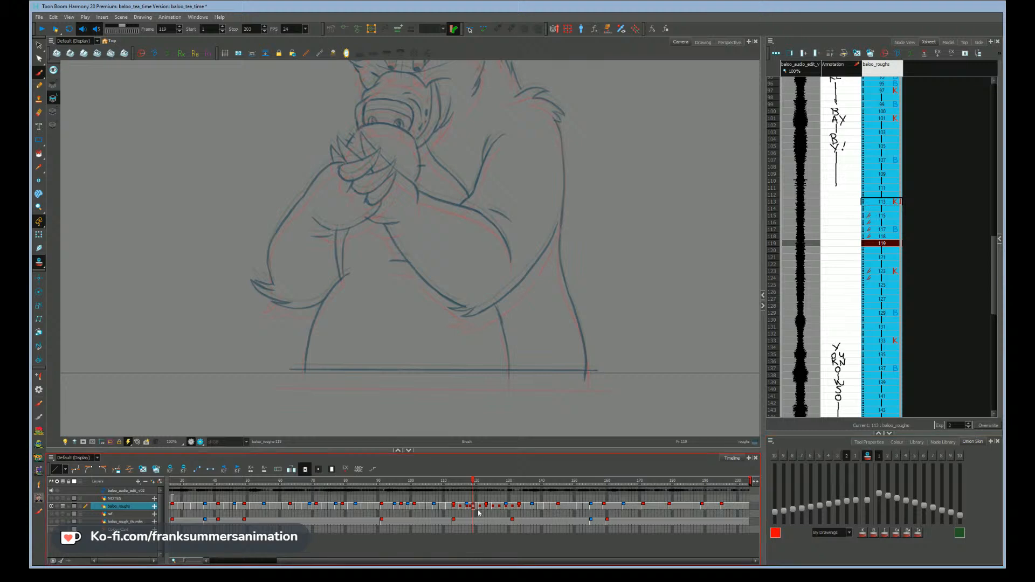
- Switch the onion skin to the second next drawing and lower frame 119's base line to just below the long guide line
{"action": "left_click", "coordinate": [886, 457]}
{"action": "left_click", "coordinate": [878, 457]}
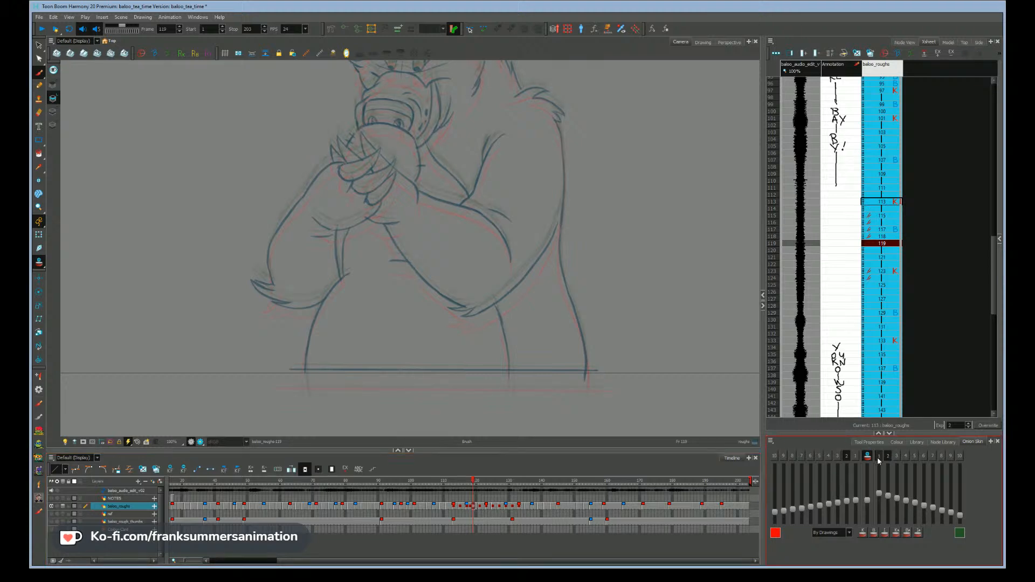
{"action": "key", "text": "alt"}
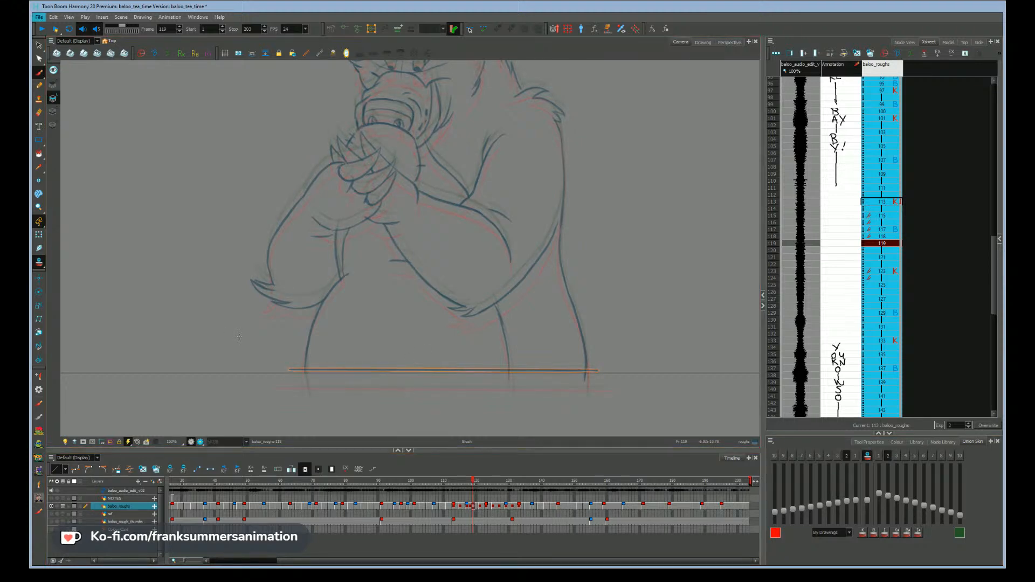
{"action": "key", "text": "alt+s"}
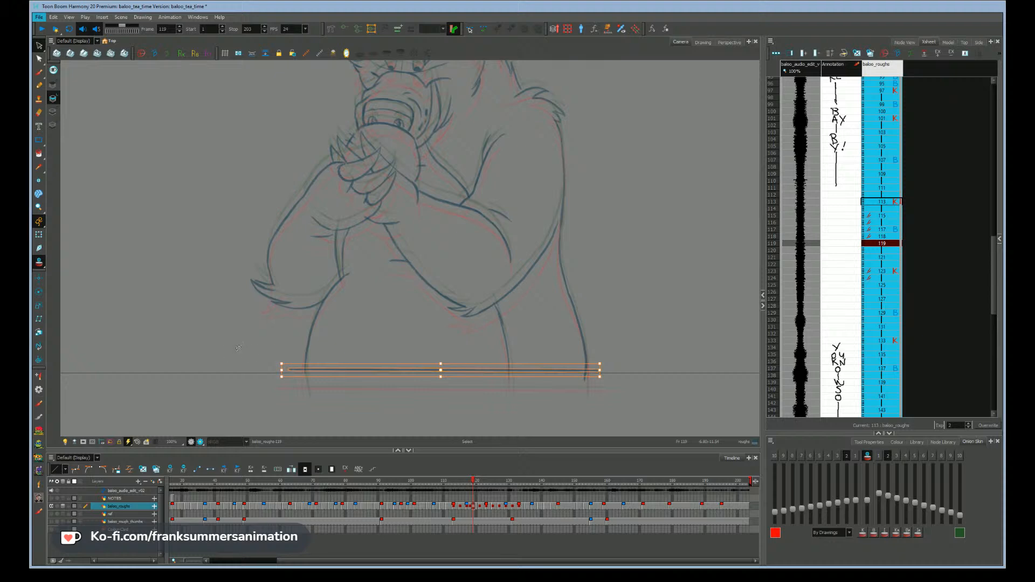
{"action": "key", "text": "Escape"}
{"action": "key", "text": "Down"}
{"action": "key", "text": "Down"}
{"action": "key", "text": "Down"}
{"action": "key", "text": "Down"}
{"action": "key", "text": "Down"}
{"action": "key", "text": "Down"}
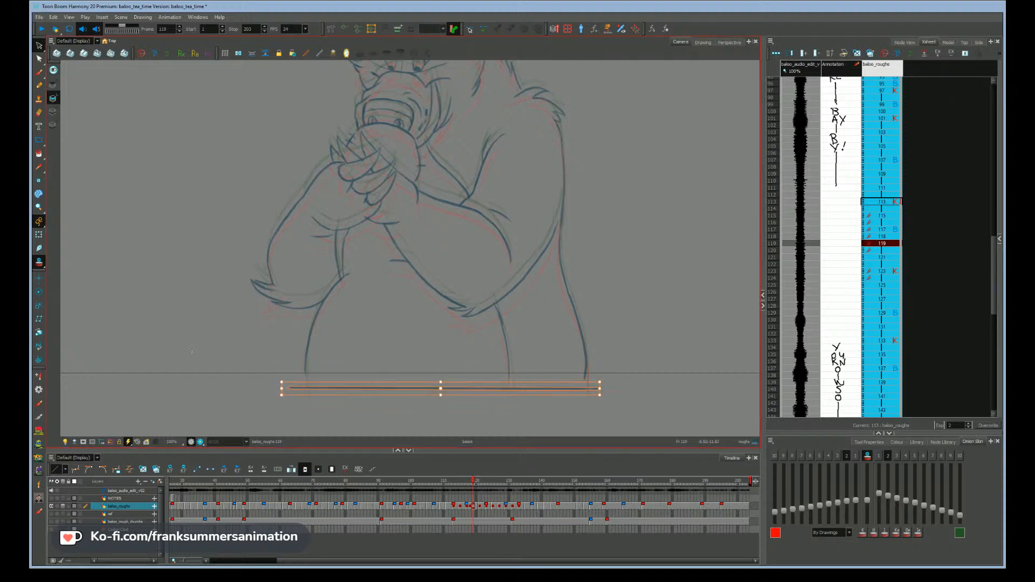
{"action": "key", "text": "Escape"}
- Extend frame 119's torso lines down to the lowered base line with the Brush
{"action": "key", "text": "alt+b"}
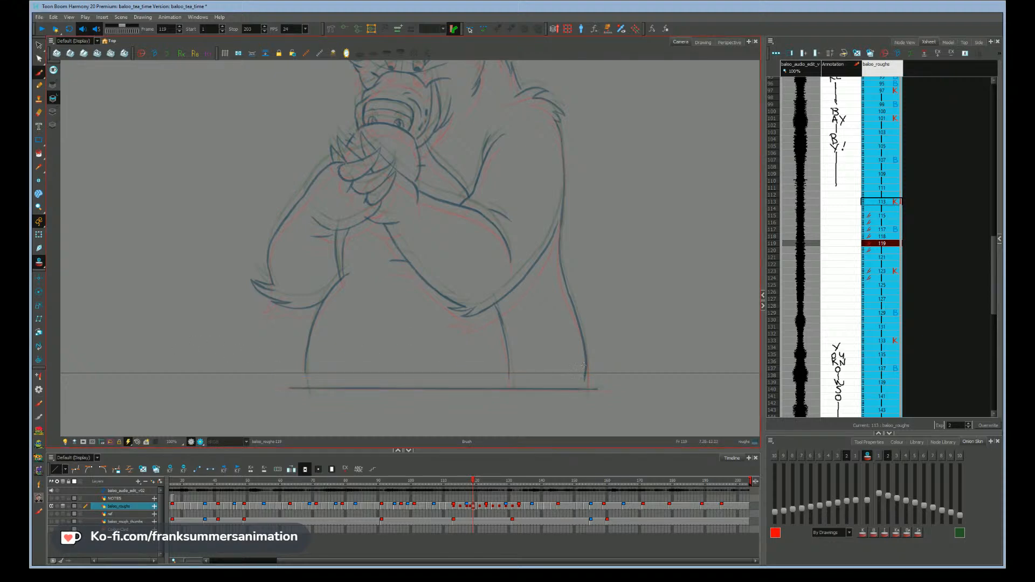
{"action": "left_click_drag", "start_coordinate": [584, 372], "coordinate": [588, 376]}
{"action": "left_click_drag", "start_coordinate": [586, 362], "coordinate": [587, 409]}
{"action": "left_click_drag", "start_coordinate": [512, 373], "coordinate": [502, 325]}
{"action": "left_click_drag", "start_coordinate": [502, 328], "coordinate": [508, 354]}
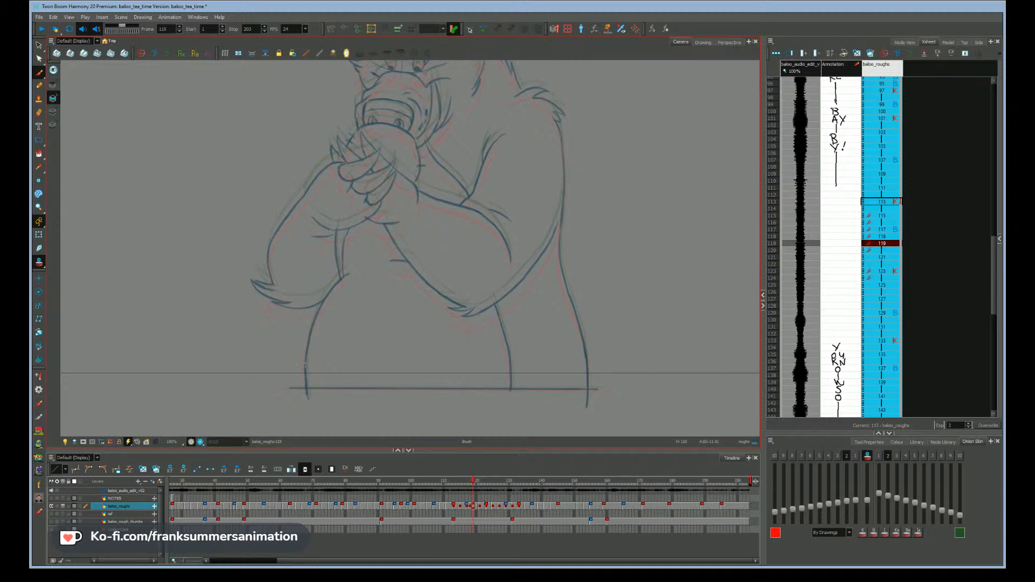
{"action": "left_click_drag", "start_coordinate": [150, 288], "coordinate": [149, 290]}
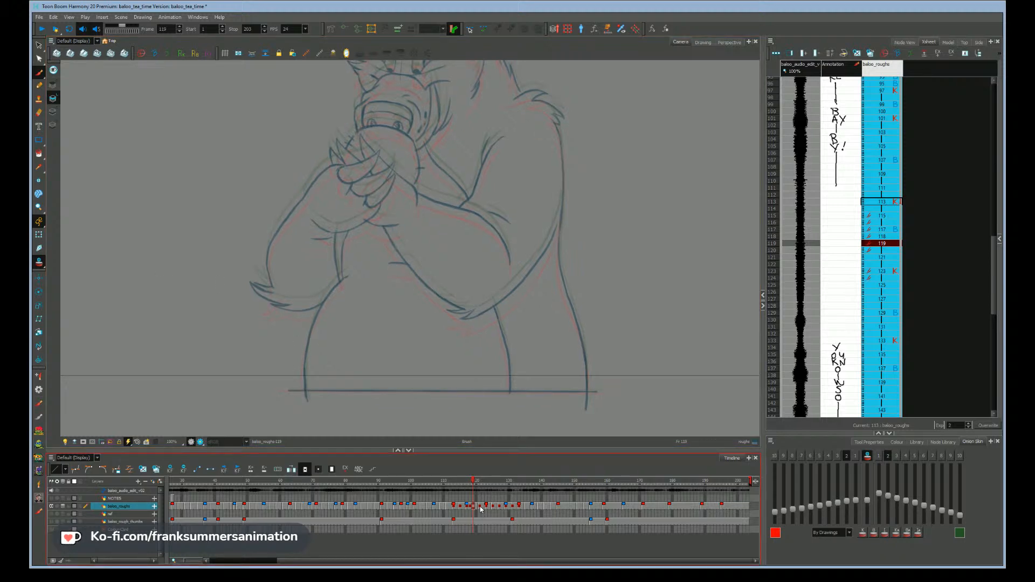
- Set the onion skin on frame 121 to show the first previous and first next drawings
{"action": "key", "text": "g"}
{"action": "left_click", "coordinate": [855, 456]}
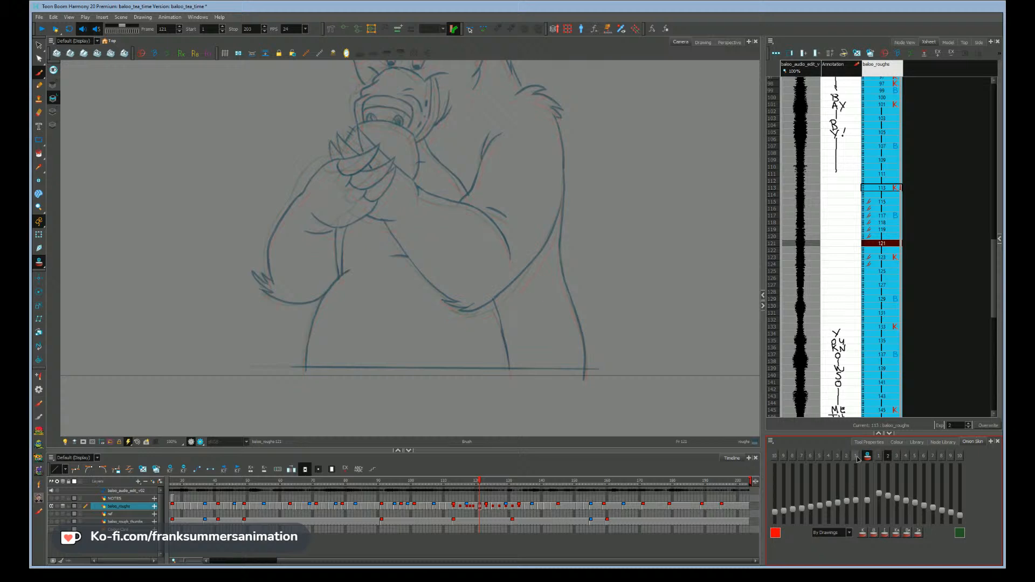
{"action": "left_click", "coordinate": [878, 456]}
- Lower frame 121's base line to just below the guide line and extend the torso lines down to it with the Brush
{"action": "key", "text": "alt+s"}
{"action": "key", "text": "ctrl+a"}
{"action": "key", "text": "Down"}
{"action": "key", "text": "Down"}
{"action": "key", "text": "Down"}
{"action": "key", "text": "Down"}
{"action": "key", "text": "Down"}
{"action": "key", "text": "Down"}
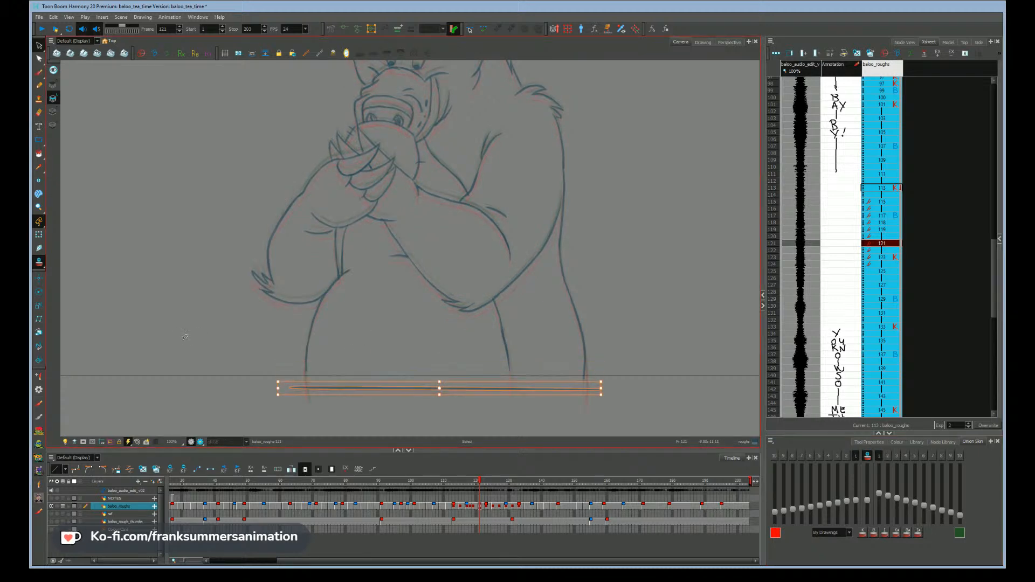
{"action": "left_click", "coordinate": [184, 339]}
{"action": "key", "text": "alt+b"}
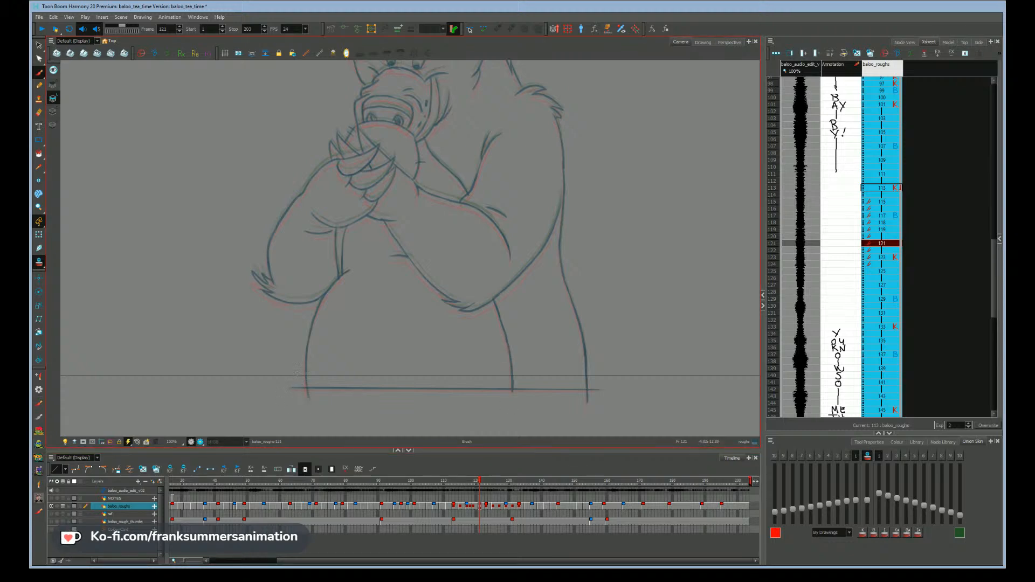
- Turn off the onion skin and flip through the drawings from frame 115 to 129 to compare their base lines
{"action": "scroll", "coordinate": [181, 351], "scroll_direction": "down", "scroll_amount": 3}
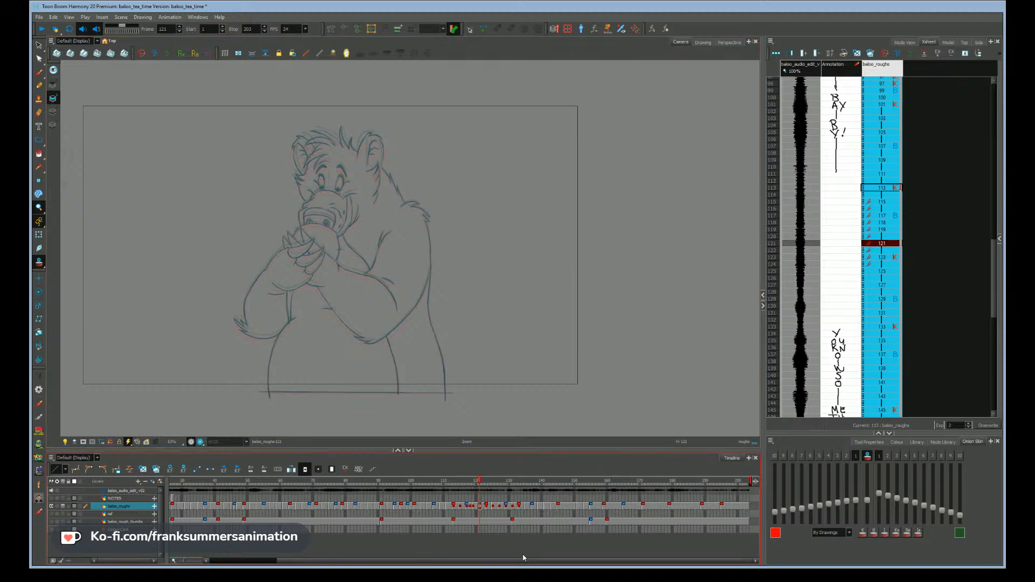
{"action": "left_click", "coordinate": [461, 483]}
{"action": "left_click", "coordinate": [39, 264]}
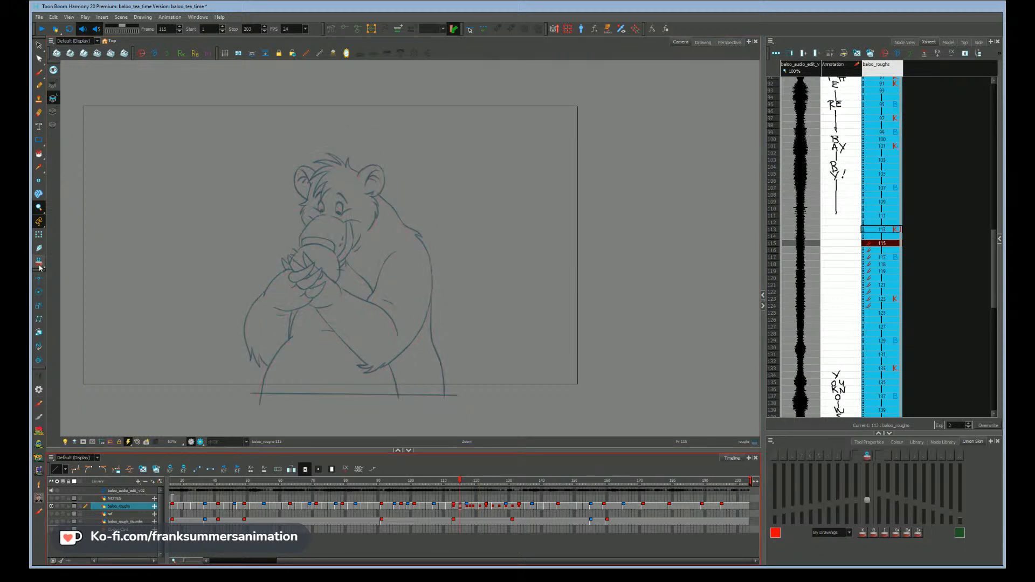
{"action": "key", "text": "g"}
{"action": "key", "text": "g"}
{"action": "key", "text": "g"}
{"action": "key", "text": "g"}
{"action": "key", "text": "f"}
{"action": "key", "text": "f"}
{"action": "key", "text": "f"}
{"action": "key", "text": "g"}
{"action": "key", "text": "g"}
{"action": "key", "text": "g"}
{"action": "key", "text": "g"}
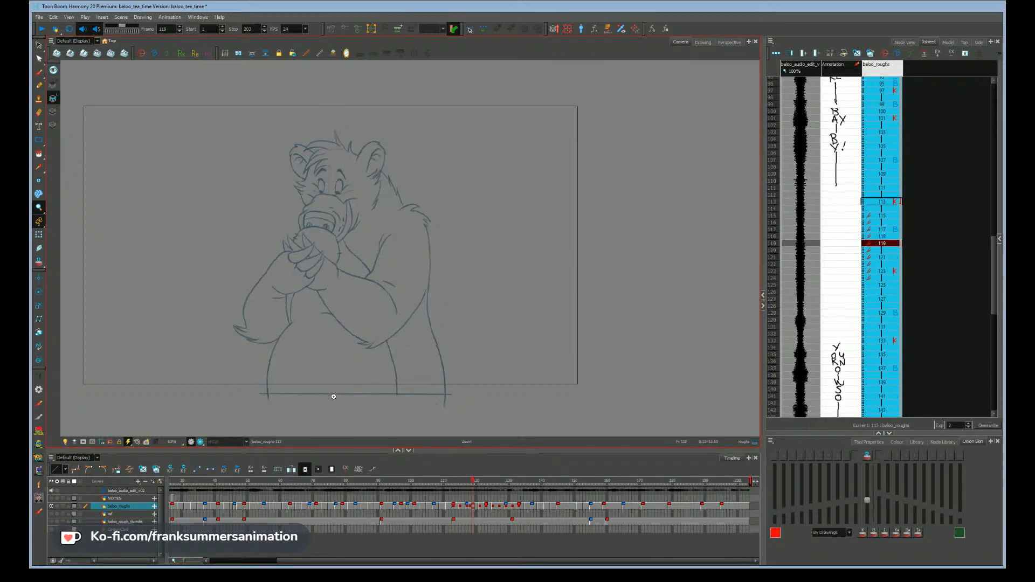
{"action": "key", "text": "g"}
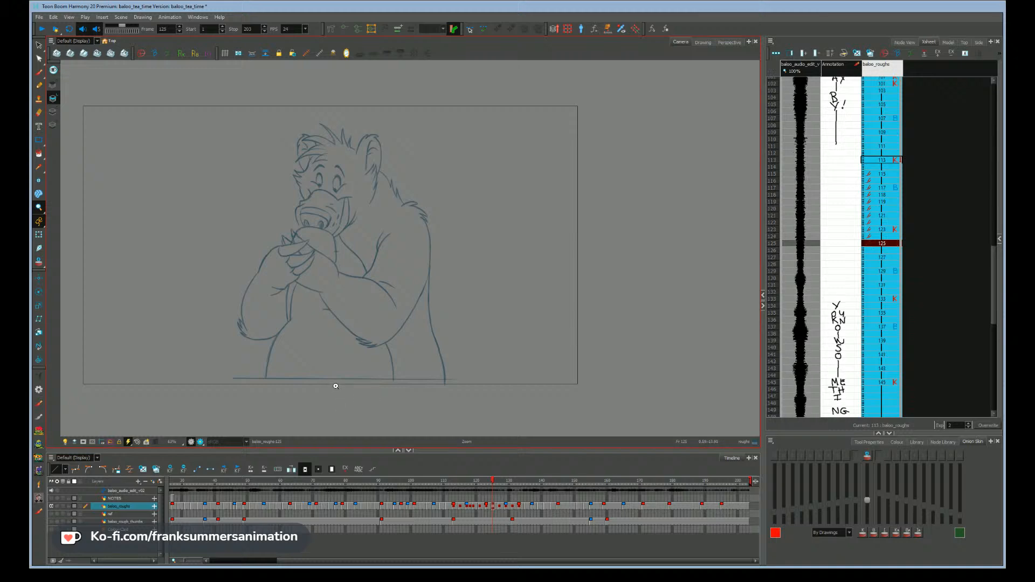
{"action": "key", "text": "g"}
{"action": "key", "text": "g"}
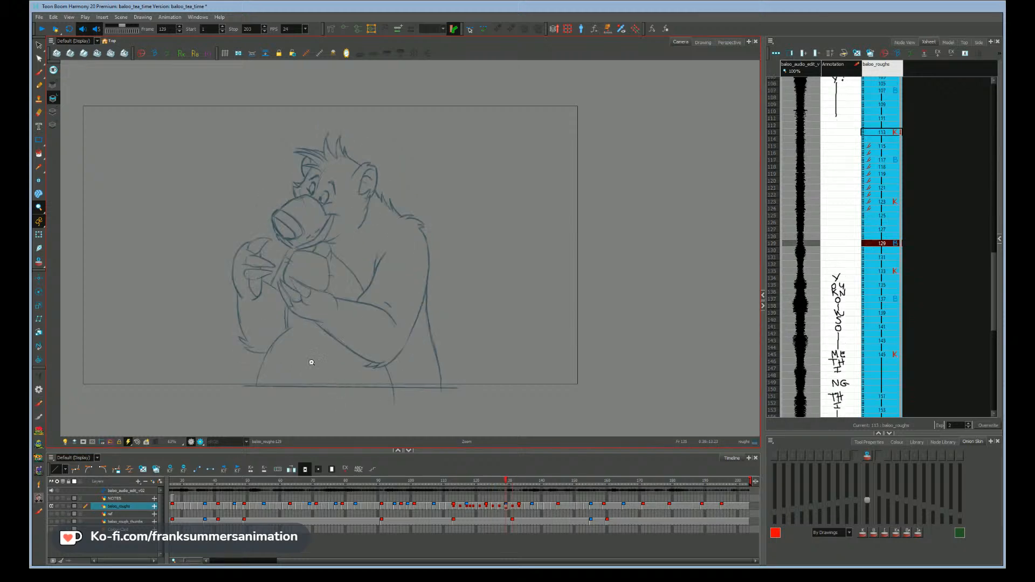
- Turn on the onion skin at frame 129 to show the neighbouring key and breakdown drawings
{"action": "scroll", "coordinate": [307, 362], "scroll_direction": "up", "scroll_amount": 4}
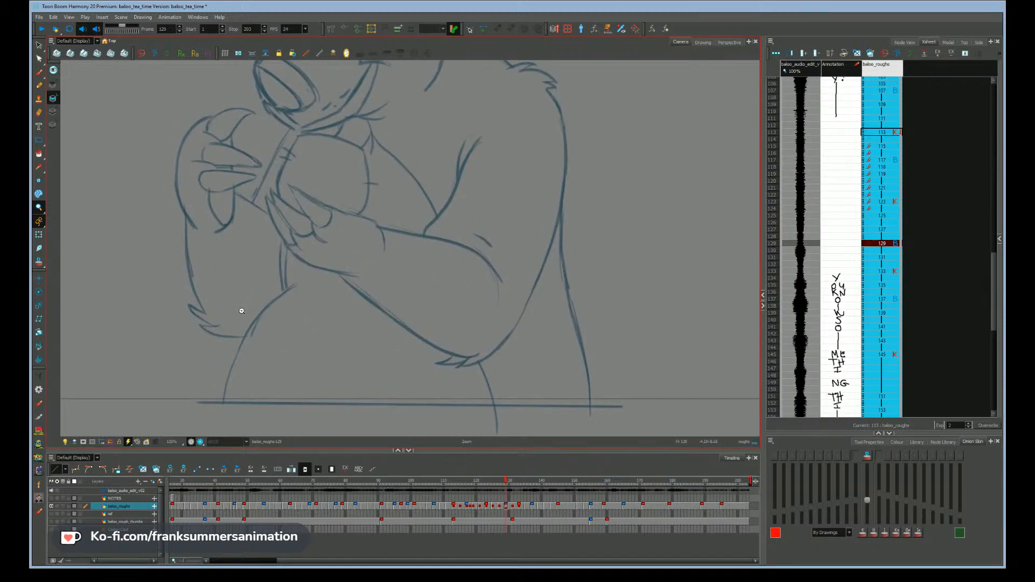
{"action": "key", "text": "alt+s"}
{"action": "key", "text": "alt+b"}
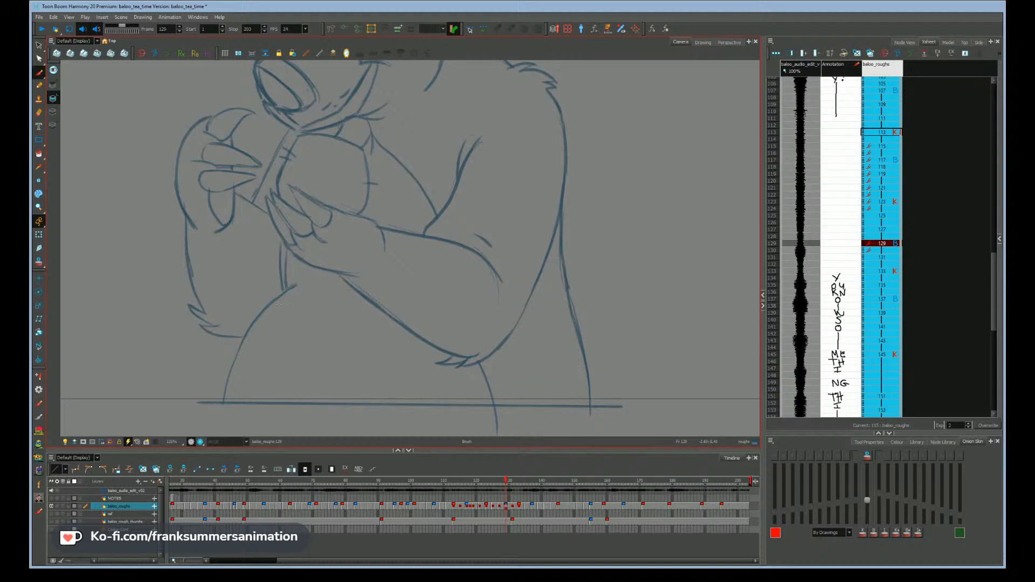
{"action": "left_click_drag", "start_coordinate": [155, 362], "coordinate": [158, 335]}
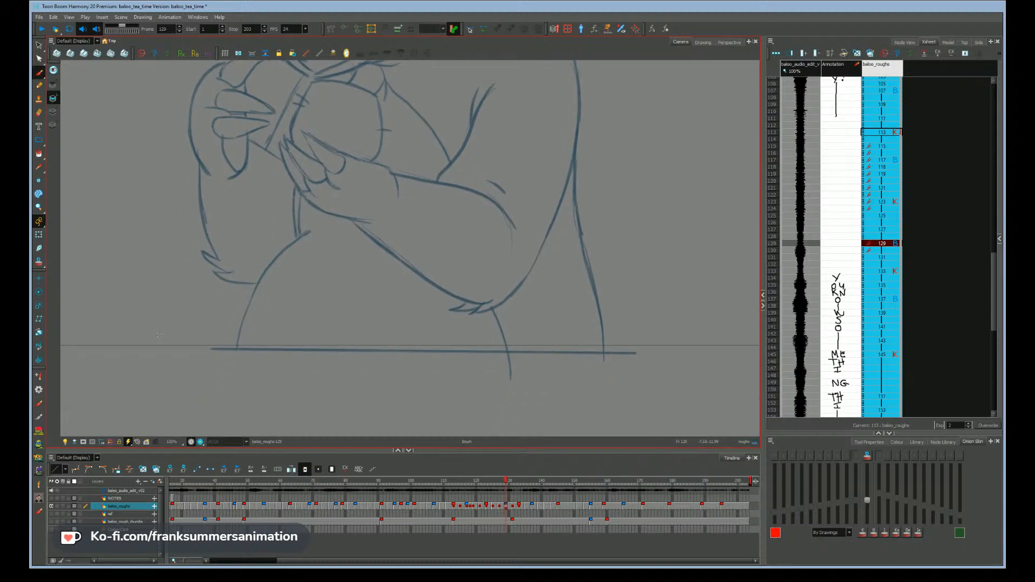
{"action": "left_click", "coordinate": [863, 533]}
{"action": "left_click", "coordinate": [873, 533]}
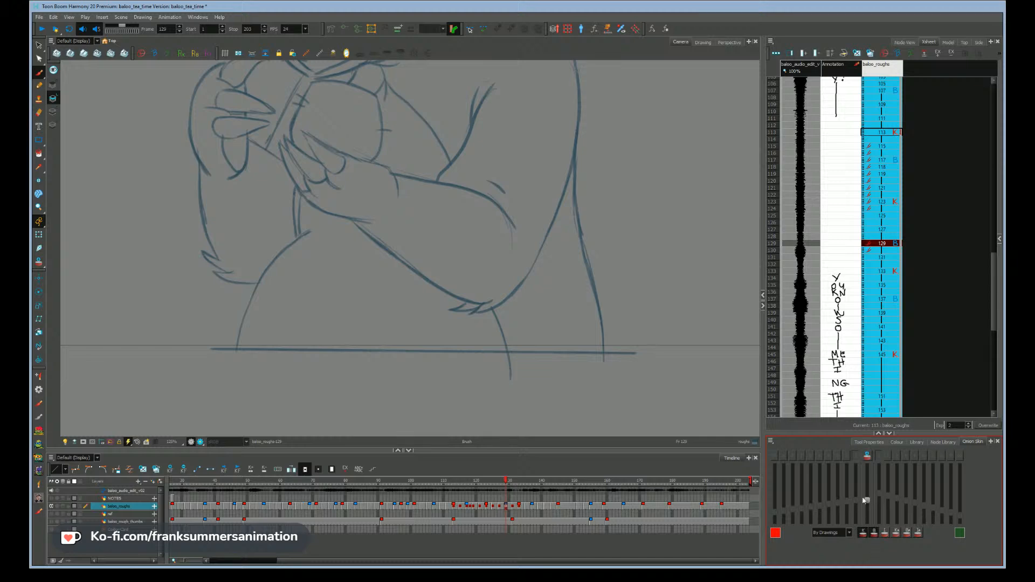
{"action": "key", "text": "alt+o"}
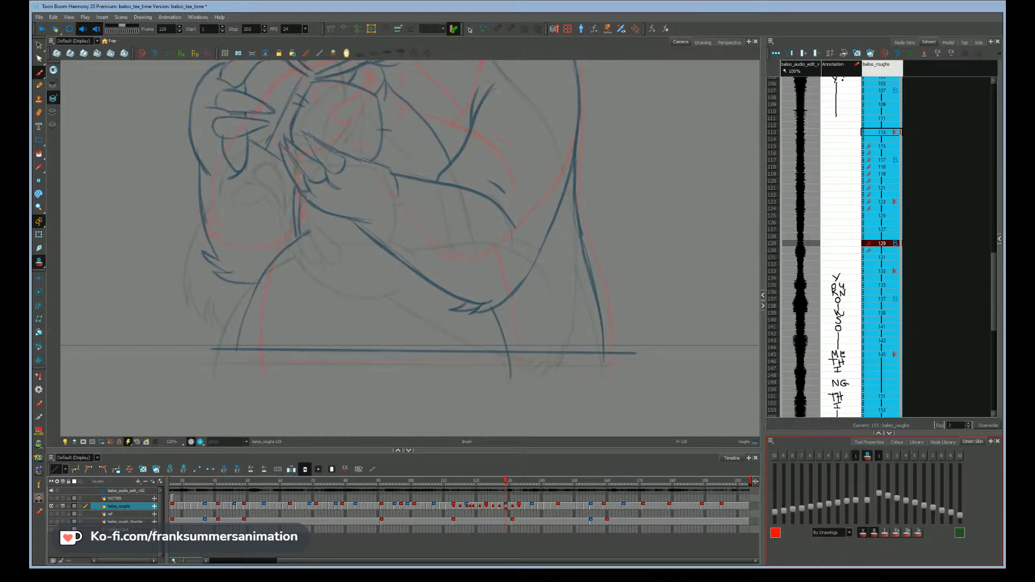
- Lower the horizontal base line on frame 129 to just below the long guide line
{"action": "scroll", "coordinate": [210, 349], "scroll_direction": "down", "scroll_amount": 1}
{"action": "left_click_drag", "start_coordinate": [296, 358], "coordinate": [324, 379]}
{"action": "key", "text": "alt+s"}
{"action": "left_click", "coordinate": [375, 373]}
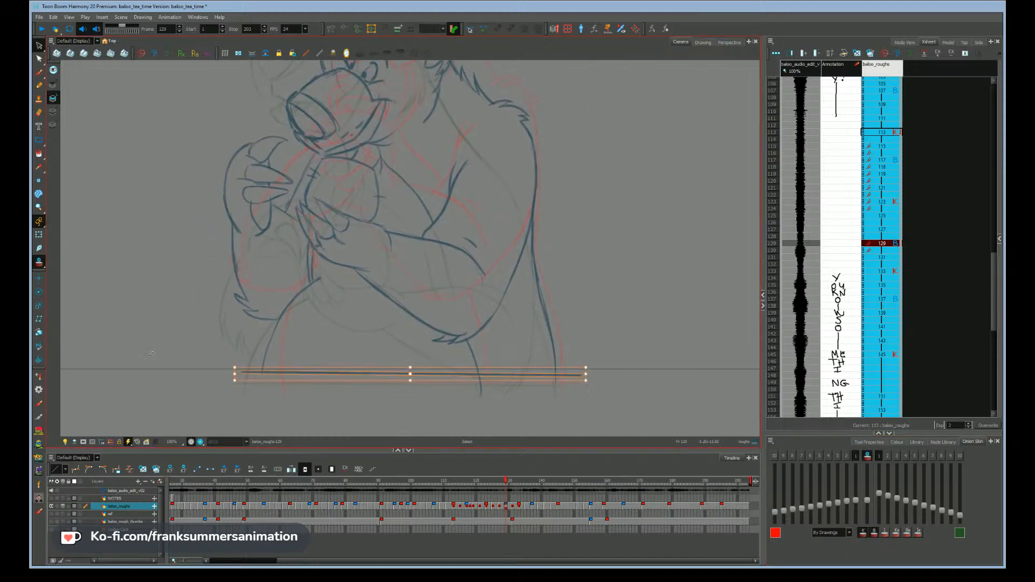
{"action": "key", "text": "Down"}
{"action": "key", "text": "Down"}
{"action": "key", "text": "Down"}
{"action": "key", "text": "Down"}
{"action": "key", "text": "Down"}
{"action": "key", "text": "Down"}
{"action": "key", "text": "Up"}
{"action": "left_click", "coordinate": [157, 384]}
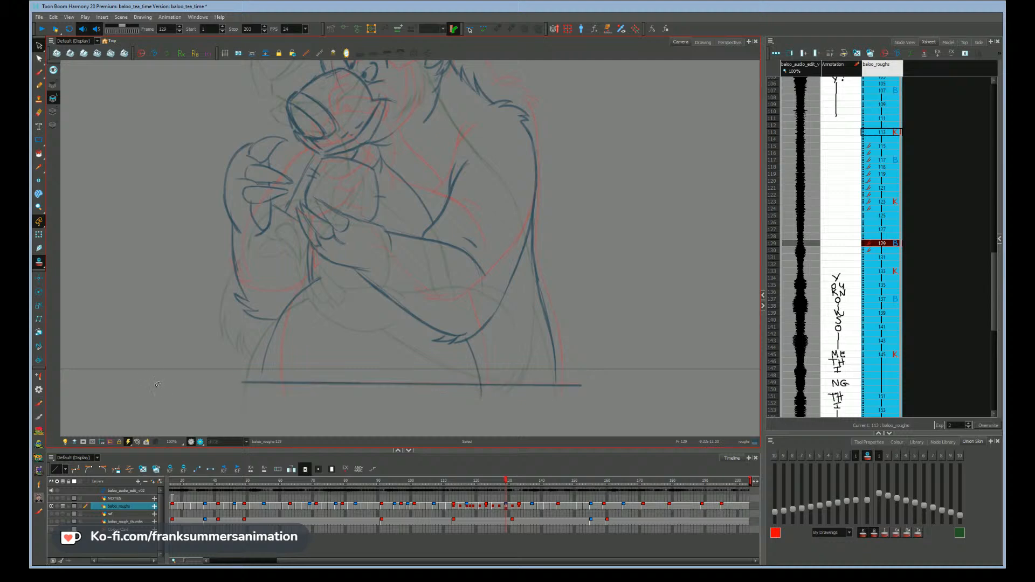
- Extend the torso lines on frame 129 past the lowered base line with the Brush
{"action": "key", "text": "alt+b"}
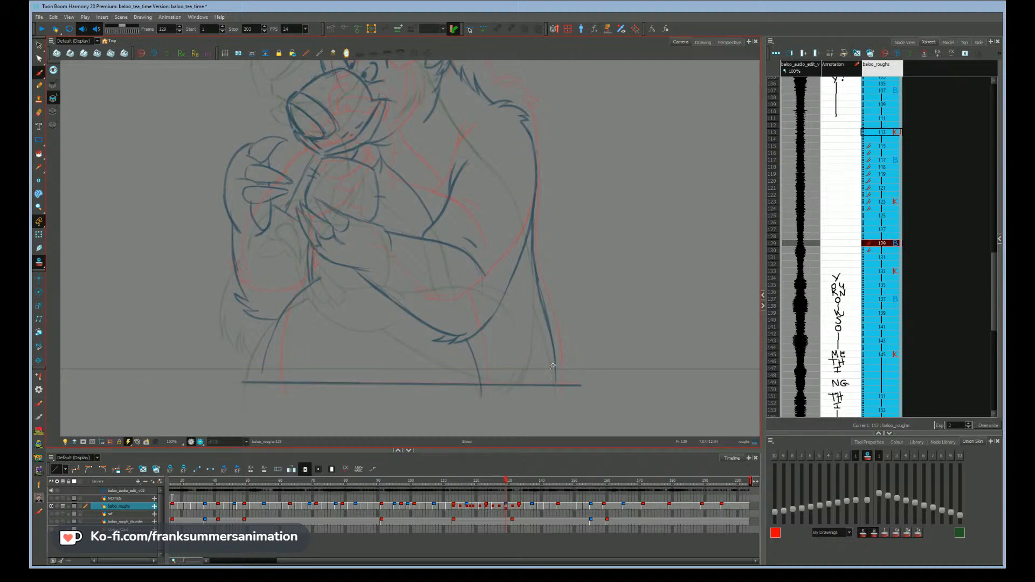
{"action": "left_click", "coordinate": [549, 326], "text": "ctrl"}
{"action": "left_click_drag", "start_coordinate": [556, 385], "coordinate": [557, 385]}
{"action": "left_click_drag", "start_coordinate": [271, 334], "coordinate": [332, 323]}
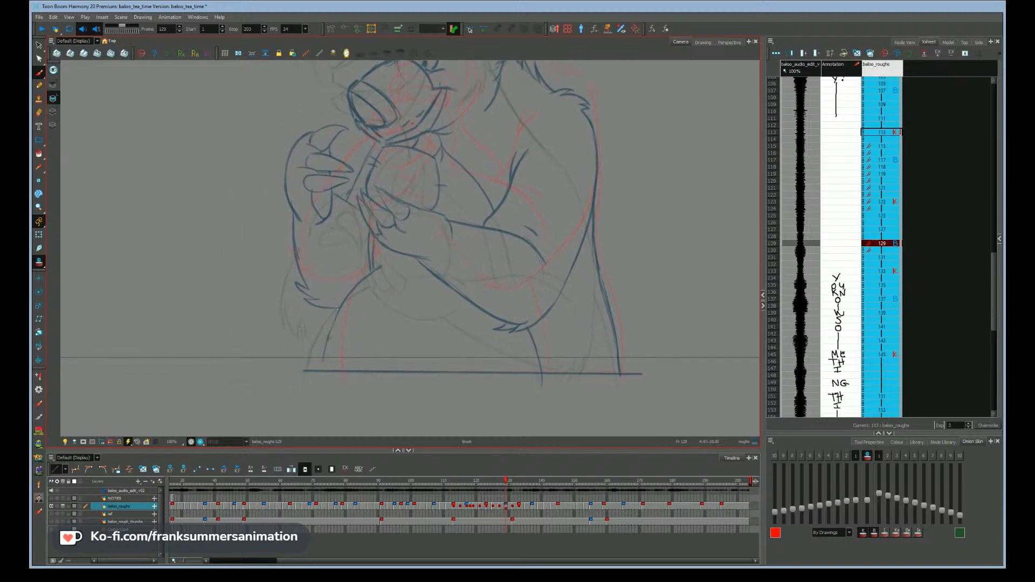
{"action": "left_click_drag", "start_coordinate": [209, 335], "coordinate": [193, 351]}
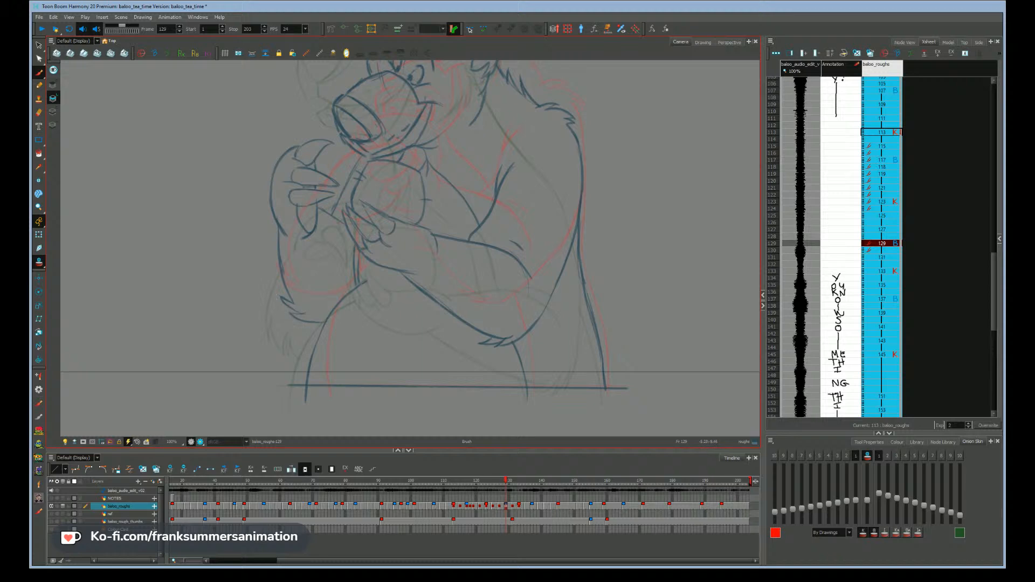
- Change frame 127's onion skin to show the second previous drawing and the first next drawing
{"action": "left_click", "coordinate": [499, 508]}
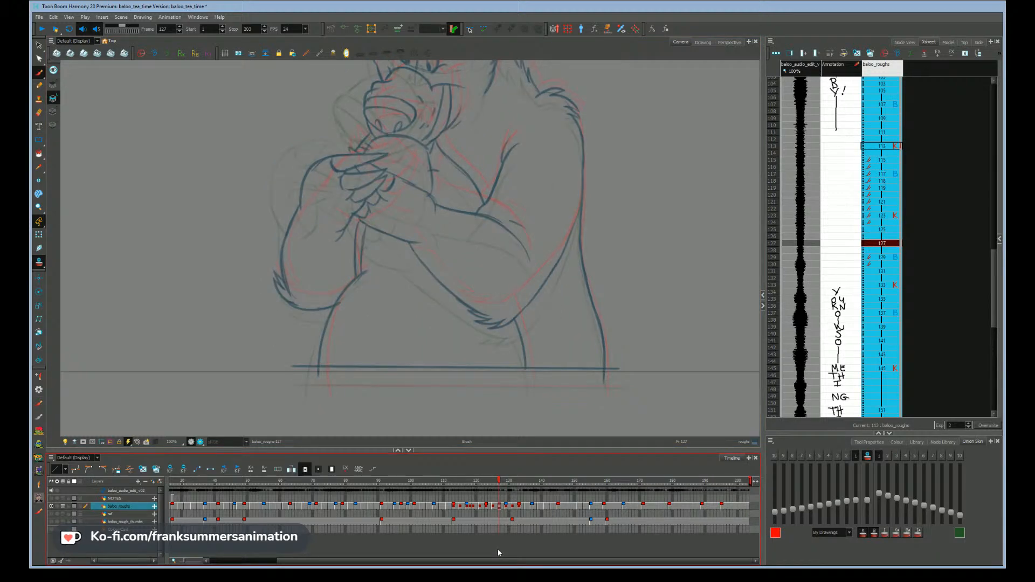
{"action": "left_click", "coordinate": [863, 533]}
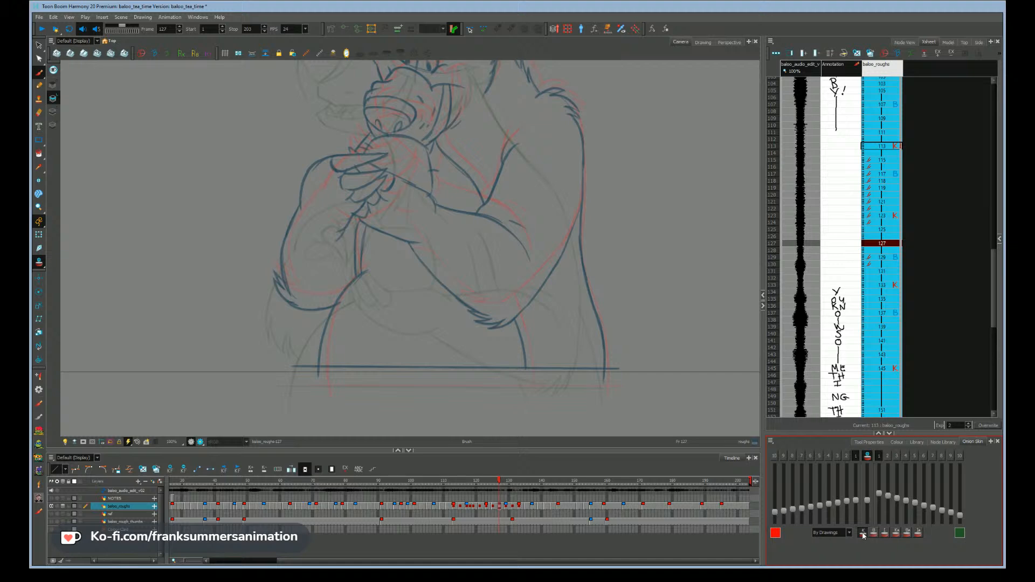
{"action": "left_click", "coordinate": [861, 534]}
{"action": "left_click", "coordinate": [880, 457]}
{"action": "left_click", "coordinate": [847, 457]}
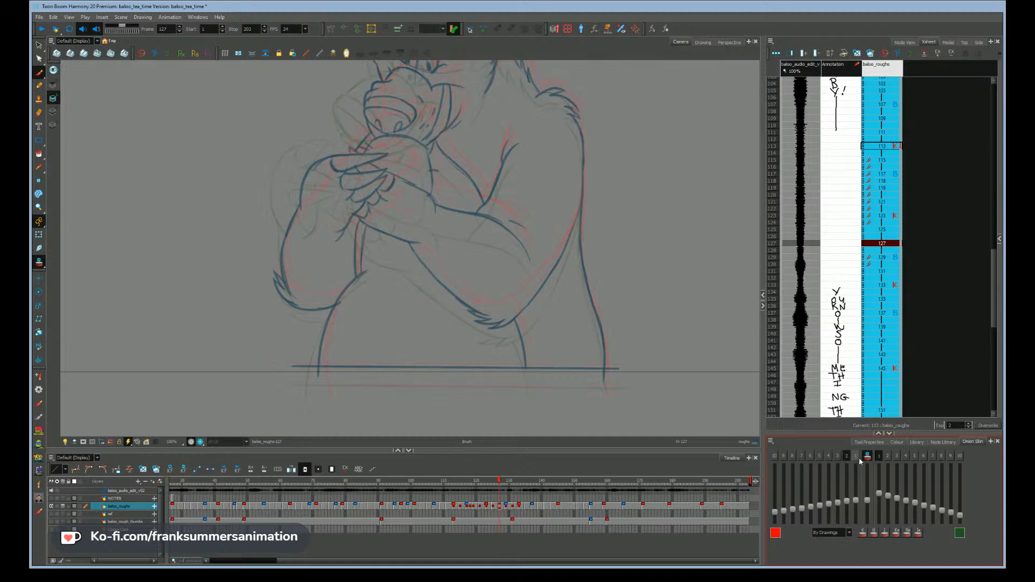
- Lower the horizontal base line on frame 127 to match the onion-skinned base line below the guide line
{"action": "key", "text": "alt+s"}
{"action": "left_click", "coordinate": [387, 368]}
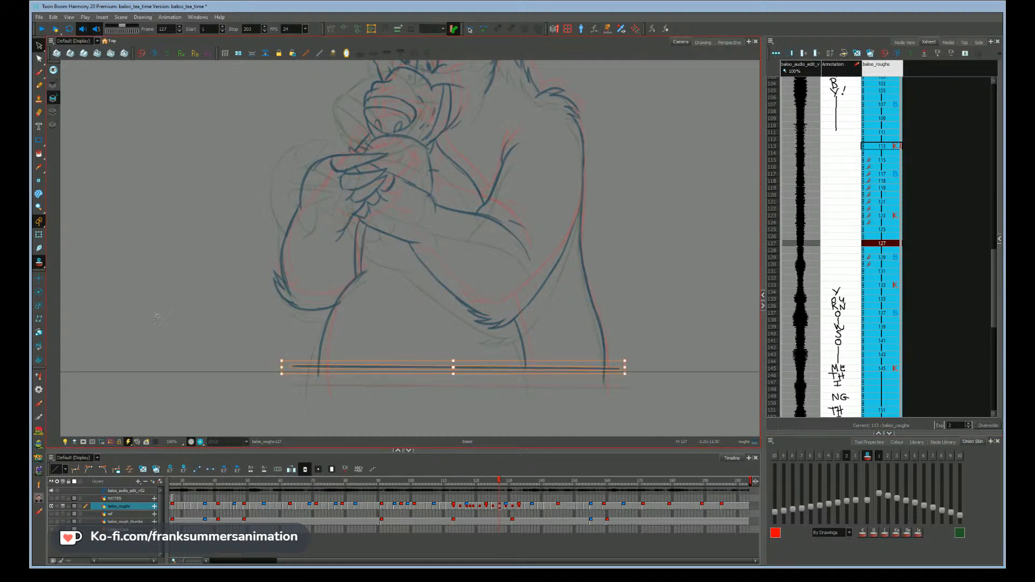
{"action": "key", "text": "Down"}
{"action": "key", "text": "Down"}
{"action": "key", "text": "Down"}
{"action": "key", "text": "Down"}
{"action": "key", "text": "Down"}
{"action": "key", "text": "Down"}
{"action": "key", "text": "Down"}
{"action": "key", "text": "Down"}
{"action": "key", "text": "Down"}
{"action": "key", "text": "Down"}
{"action": "key", "text": "Down"}
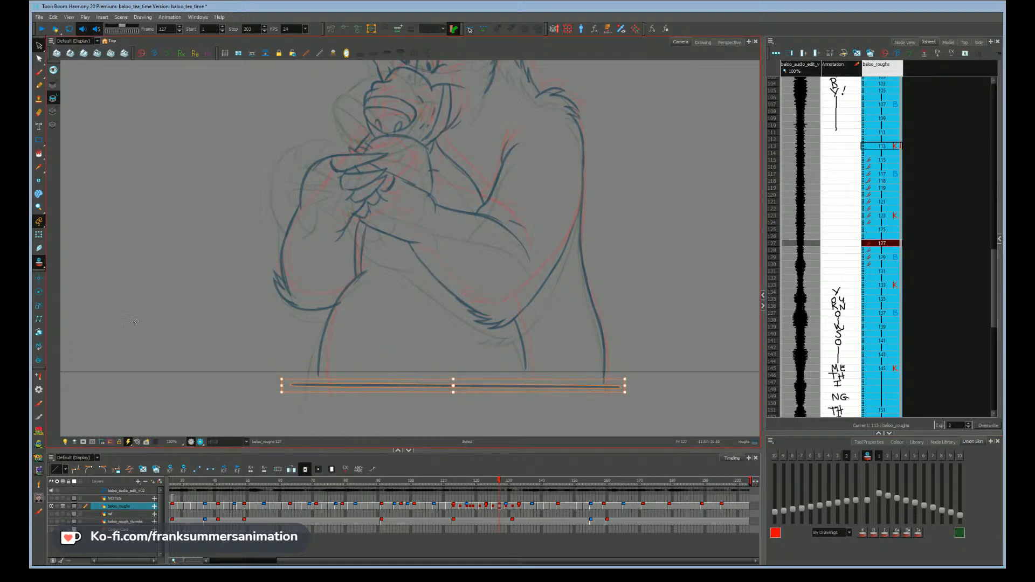
{"action": "key", "text": "Escape"}
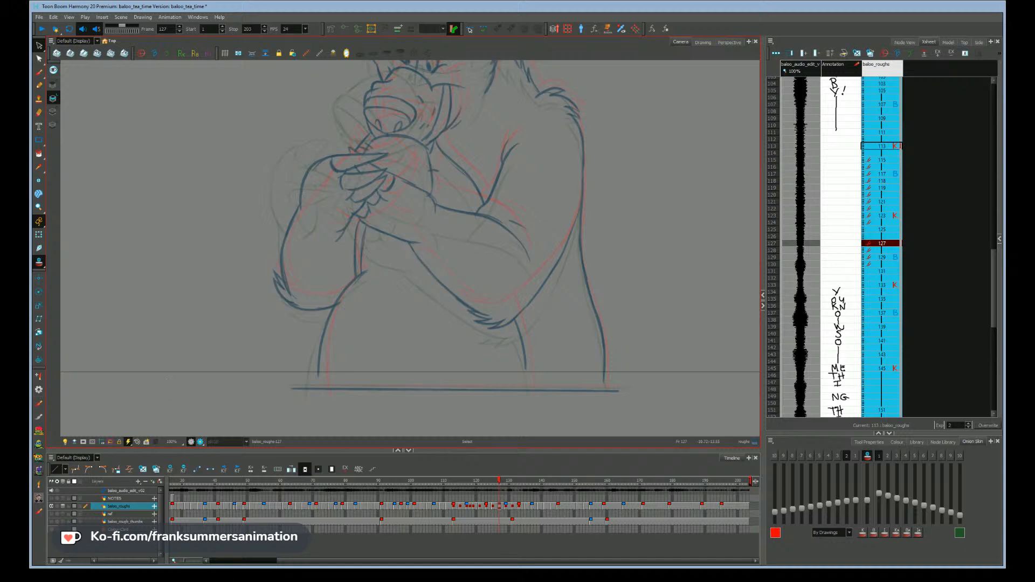
- Extend the torso lines on frame 127 down to the lowered base line with the Brush
{"action": "key", "text": "alt+b"}
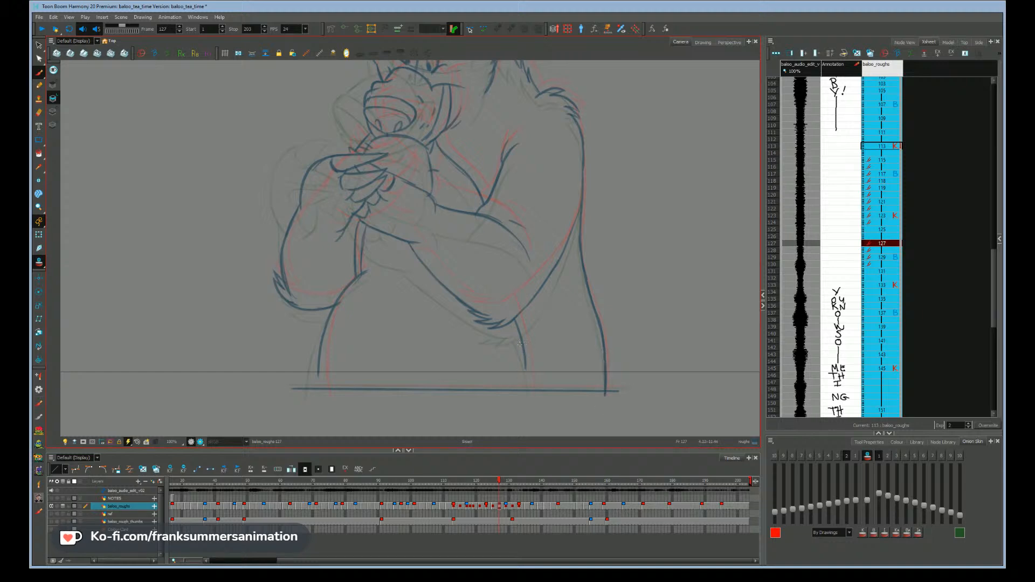
{"action": "key", "text": "ctrl+z"}
{"action": "key", "text": "ctrl+shift+z"}
{"action": "key", "text": "alt+s"}
- Show the first previous drawing in frame 125's onion skin and lower its base line to just below the guide line
{"action": "key", "text": "f"}
{"action": "left_click", "coordinate": [853, 456]}
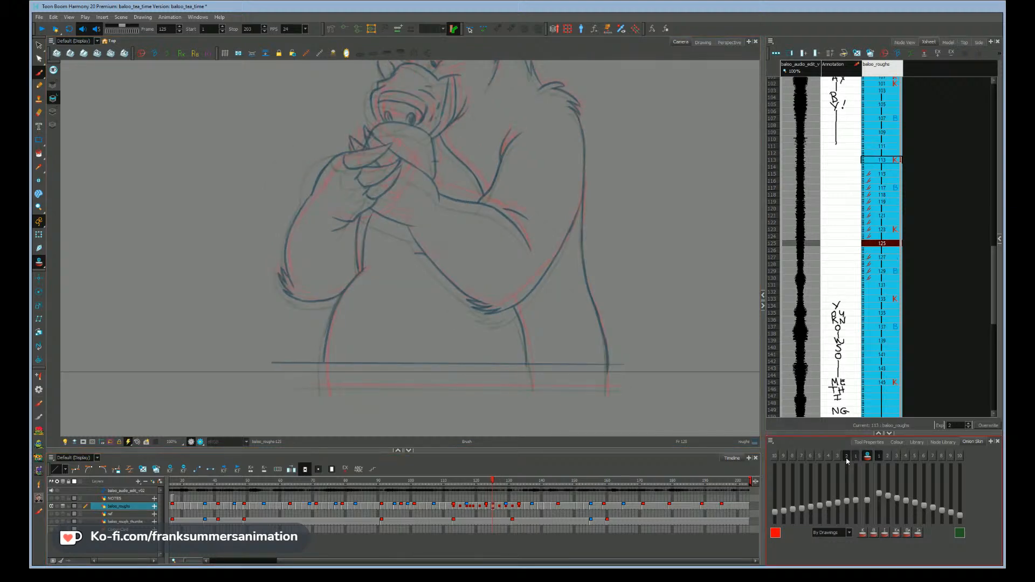
{"action": "key", "text": "alt+s"}
{"action": "left_click_drag", "start_coordinate": [426, 335], "coordinate": [420, 391]}
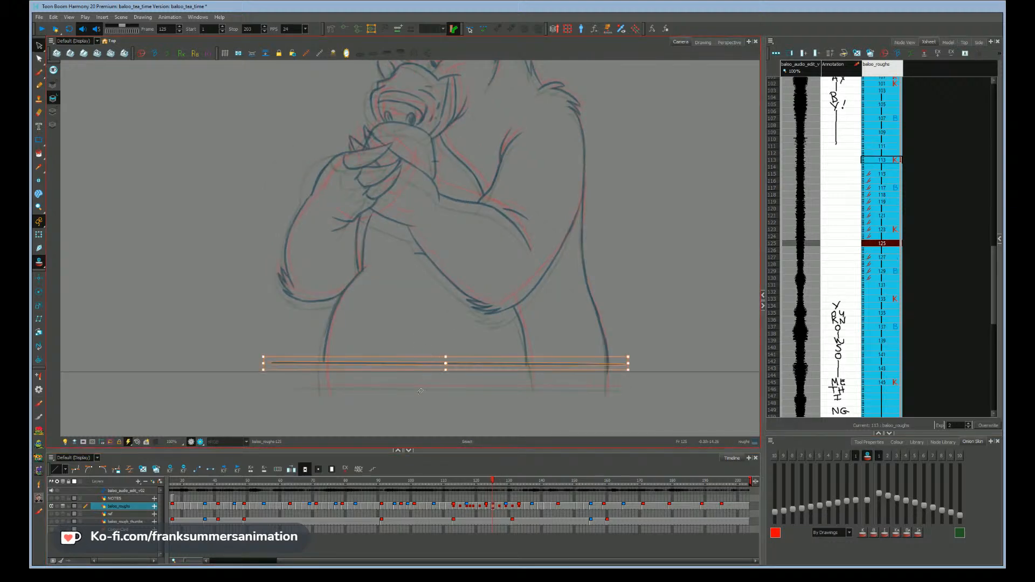
{"action": "key", "text": "Down"}
{"action": "key", "text": "Down"}
{"action": "key", "text": "Down"}
{"action": "key", "text": "Down"}
{"action": "key", "text": "Down"}
{"action": "key", "text": "Down"}
{"action": "key", "text": "Down"}
{"action": "key", "text": "Down"}
{"action": "key", "text": "Down"}
{"action": "key", "text": "Down"}
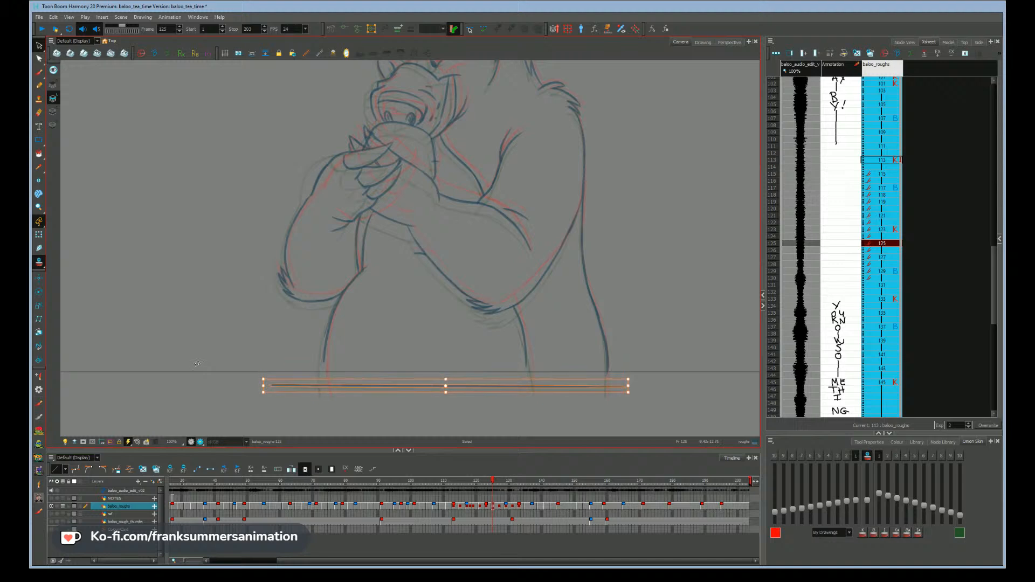
- Nudge frame 125's base line slightly up and deselect it
{"action": "key", "text": "Up"}
{"action": "key", "text": "Up"}
{"action": "left_click", "coordinate": [196, 364]}
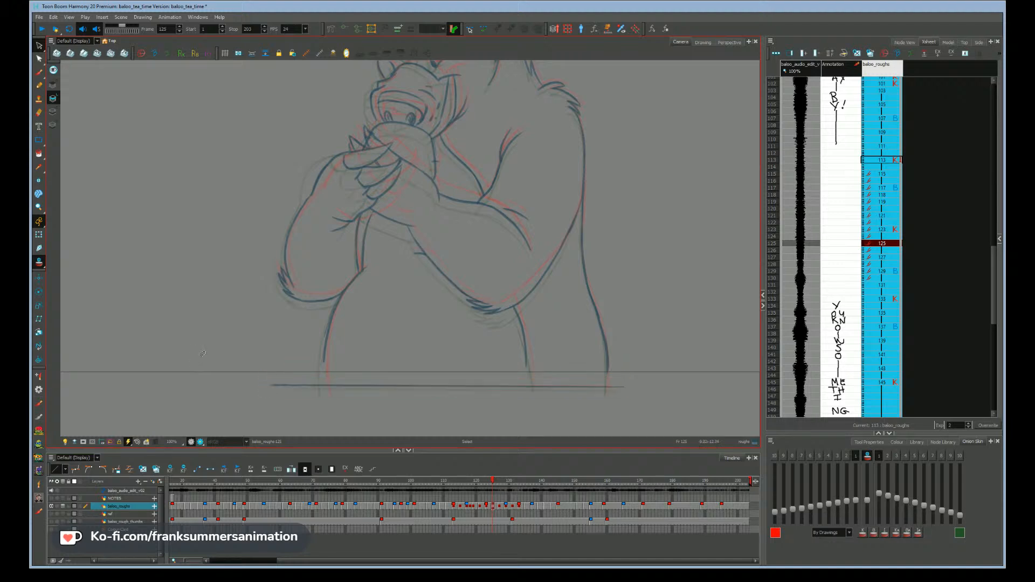
- Extend the torso lines on frame 125 down past the base line with the Brush, undoing and redrawing the belly-side stroke
{"action": "key", "text": "alt+b"}
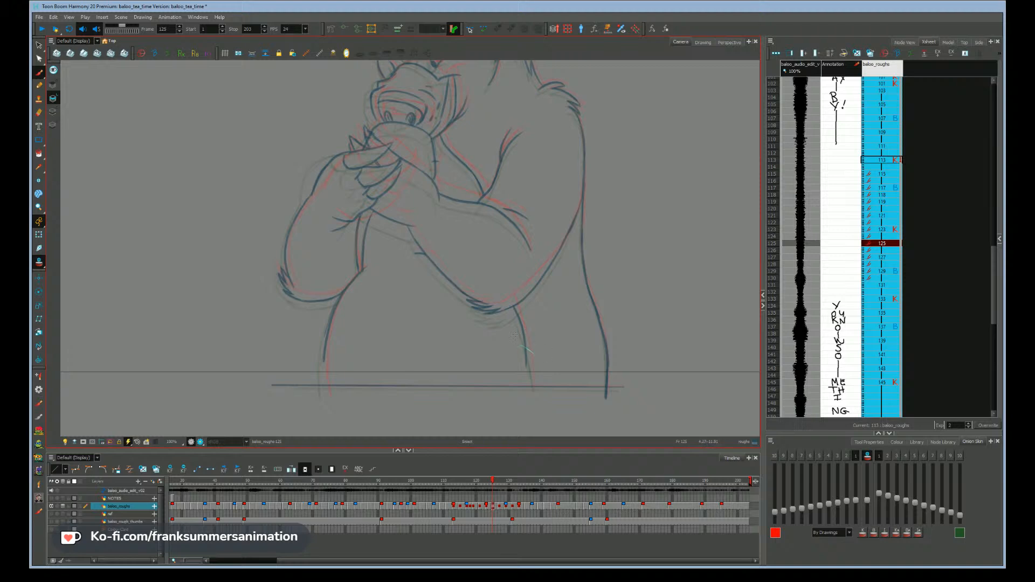
{"action": "key", "text": "ctrl+z"}
{"action": "left_click_drag", "start_coordinate": [514, 308], "coordinate": [531, 367]}
{"action": "left_click_drag", "start_coordinate": [323, 367], "coordinate": [325, 396]}
{"action": "left_click_drag", "start_coordinate": [174, 384], "coordinate": [170, 379]}
- Flip through the drawings on frames 123 to 129 to compare their base and torso lines
{"action": "key", "text": "alt+z"}
{"action": "left_click", "coordinate": [160, 371], "text": "alt"}
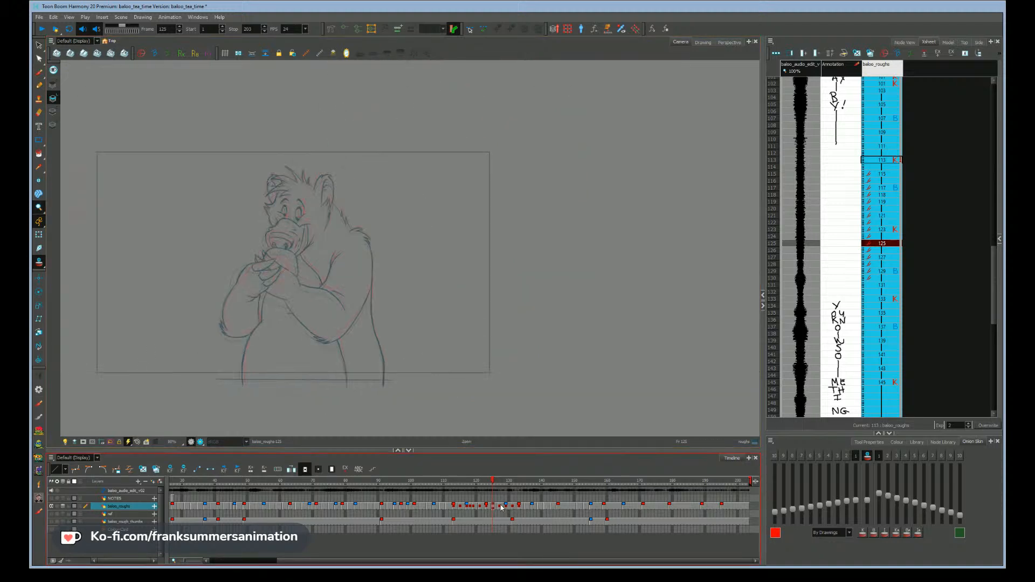
{"action": "left_click", "coordinate": [501, 507]}
{"action": "left_click", "coordinate": [277, 363]}
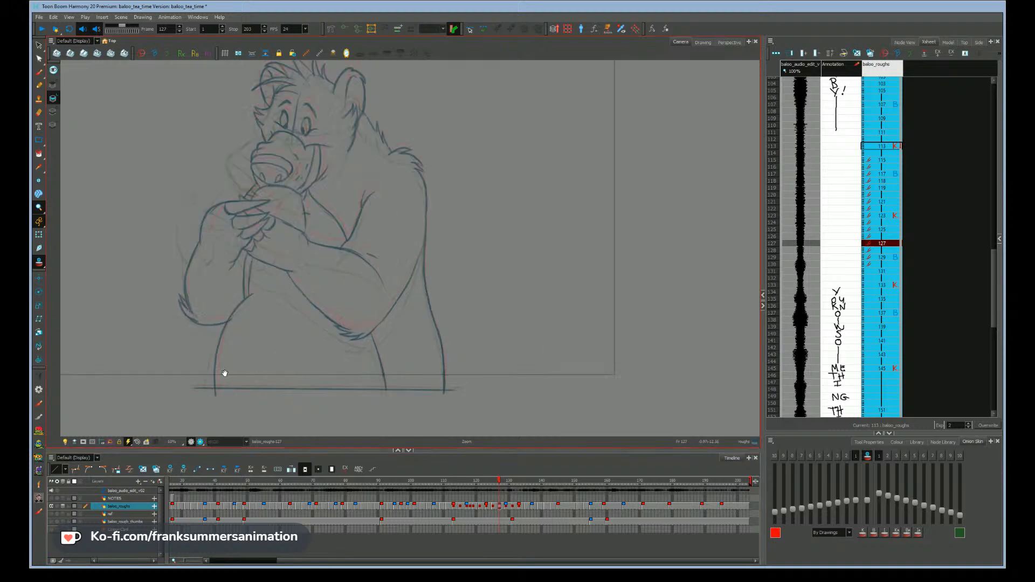
{"action": "left_click_drag", "start_coordinate": [222, 374], "coordinate": [236, 374]}
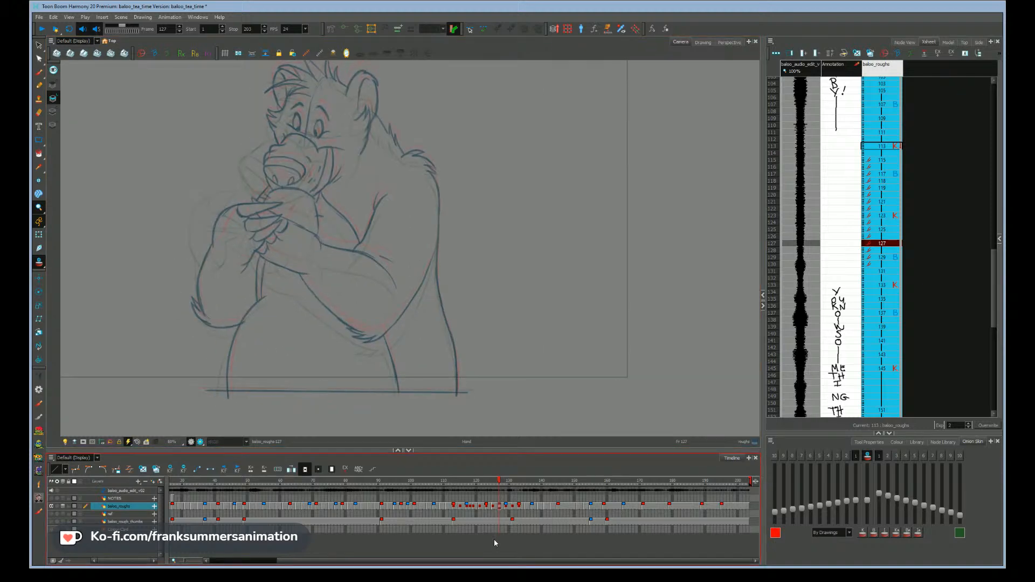
{"action": "key", "text": "g"}
{"action": "key", "text": "f"}
{"action": "key", "text": "f"}
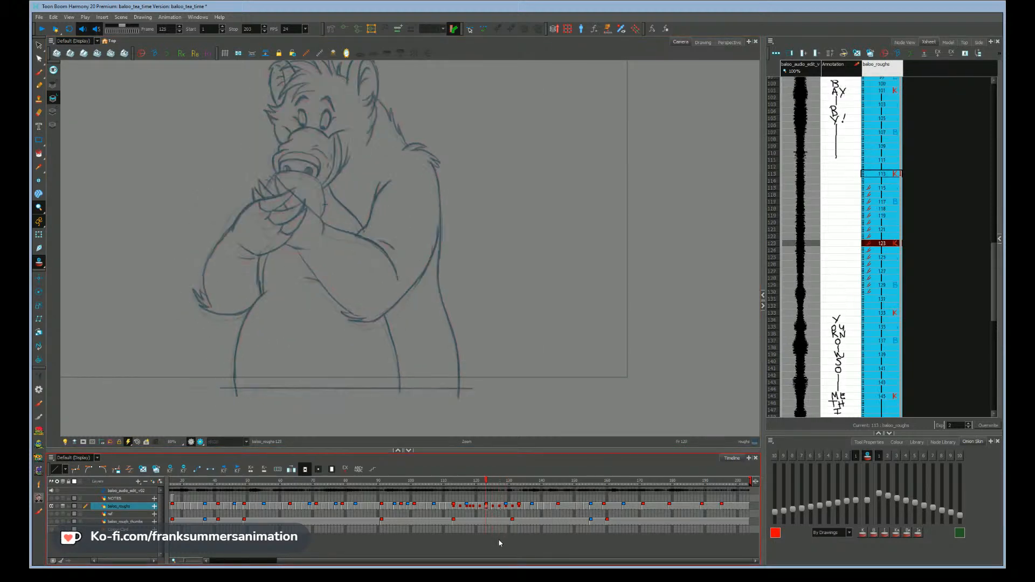
{"action": "key", "text": "g"}
{"action": "key", "text": "f"}
{"action": "key", "text": "g"}
{"action": "key", "text": "g"}
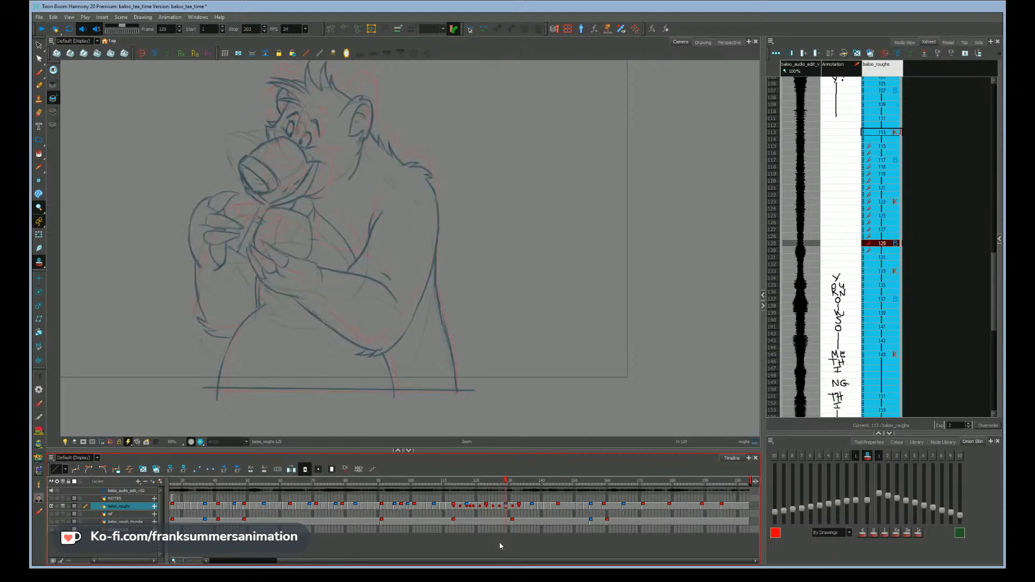
- Touch up the bear's back line above the base line on frame 129 with the Brush
{"action": "left_click", "coordinate": [451, 369]}
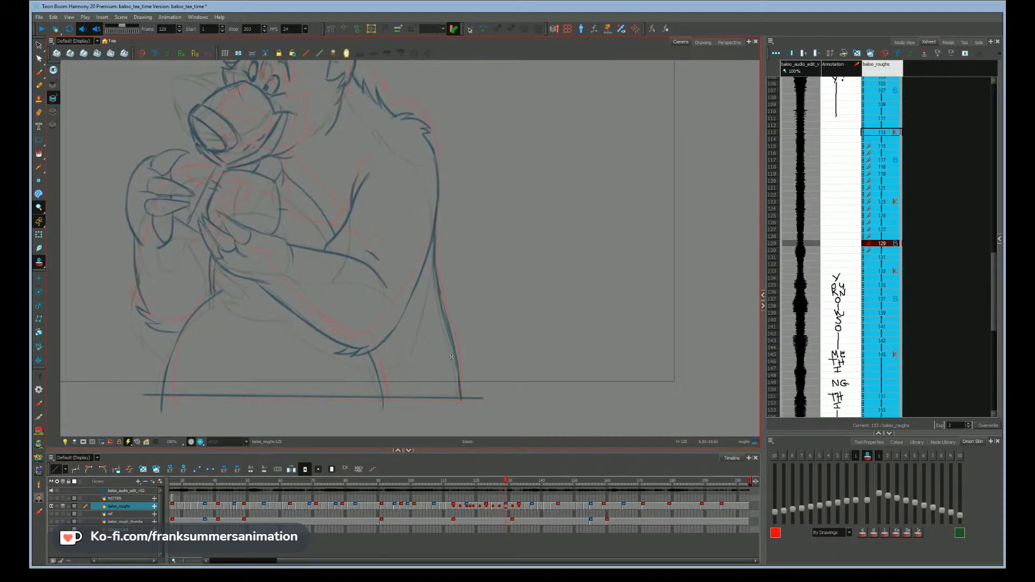
{"action": "key", "text": "alt+b"}
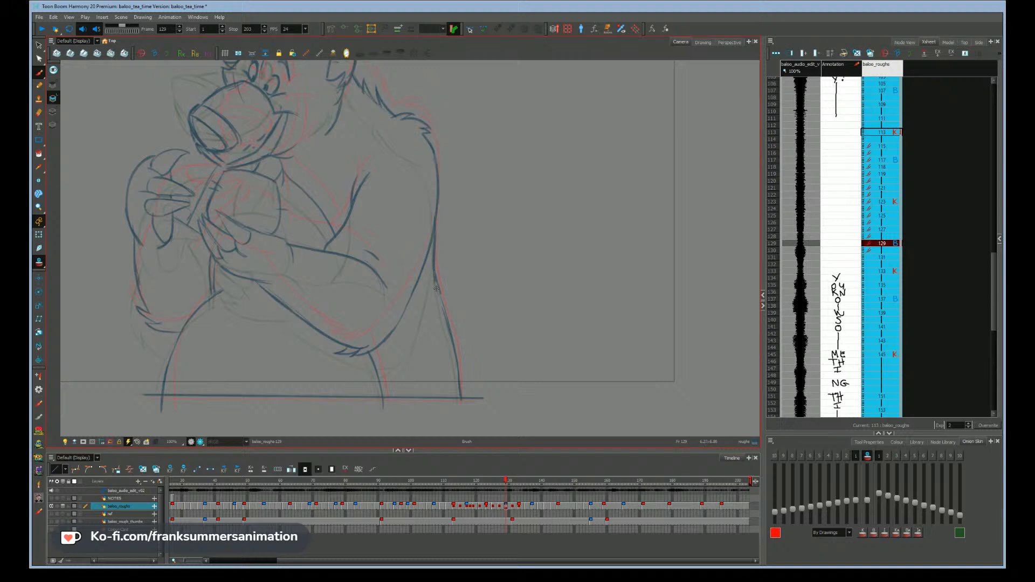
{"action": "left_click_drag", "start_coordinate": [448, 329], "coordinate": [458, 370]}
{"action": "left_click_drag", "start_coordinate": [196, 377], "coordinate": [204, 376]}
- Examine the base and torso lines on frame 131 against the onion-skinned drawings
{"action": "left_click", "coordinate": [512, 507]}
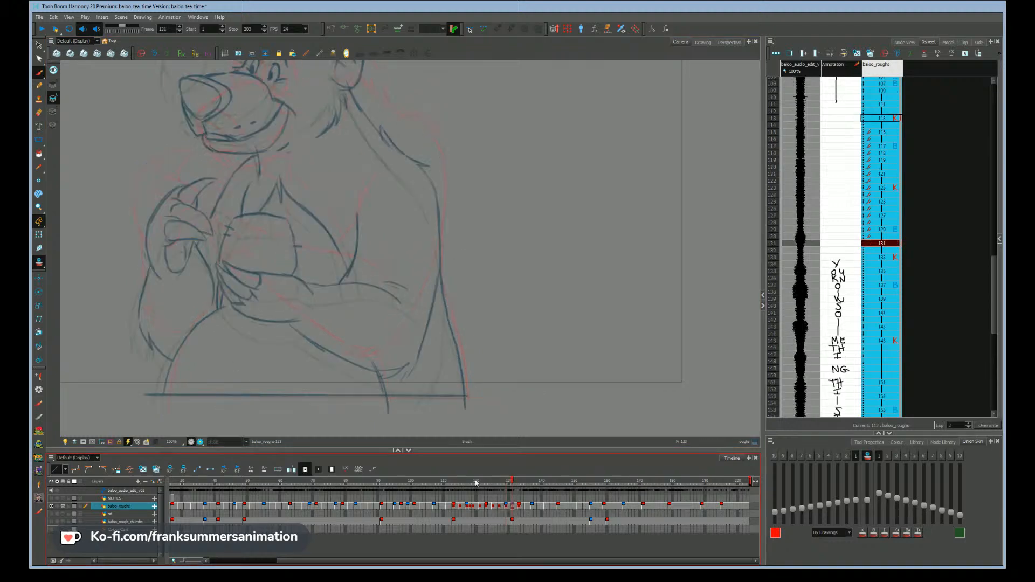
{"action": "left_click_drag", "start_coordinate": [334, 378], "coordinate": [527, 353]}
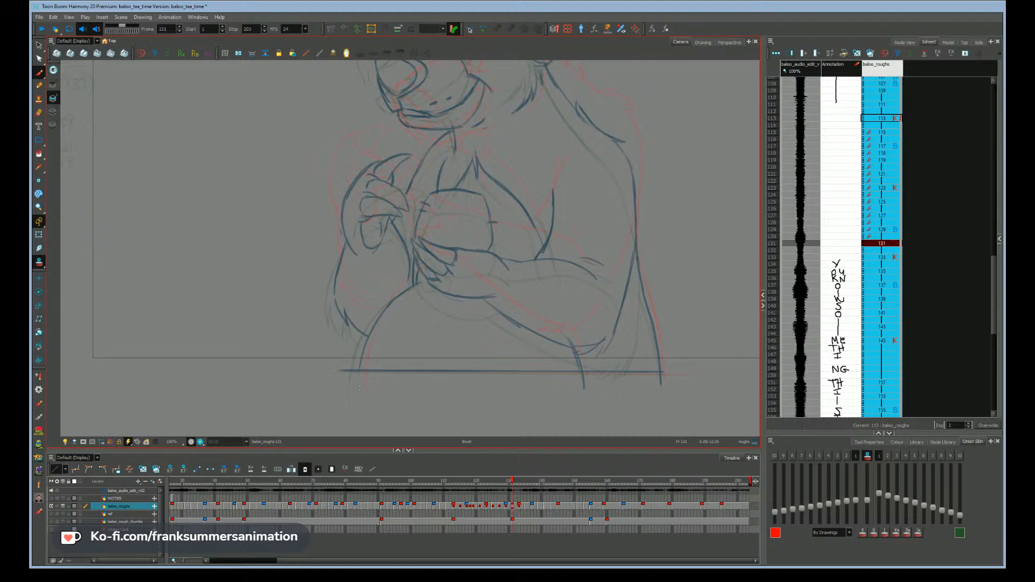
{"action": "left_click_drag", "start_coordinate": [239, 332], "coordinate": [237, 335]}
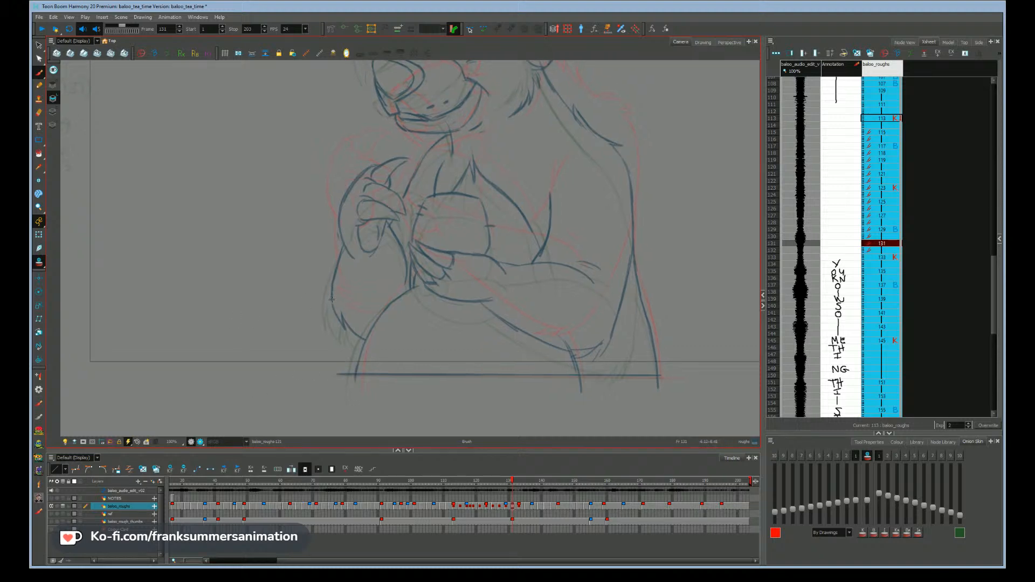
{"action": "mouse_move", "coordinate": [436, 198]}
{"action": "left_mouse_down"}
{"action": "mouse_move", "coordinate": [454, 246]}
{"action": "mouse_move", "coordinate": [453, 294]}
{"action": "left_mouse_up"}
{"action": "scroll", "coordinate": [202, 332], "scroll_direction": "down", "scroll_amount": 3}
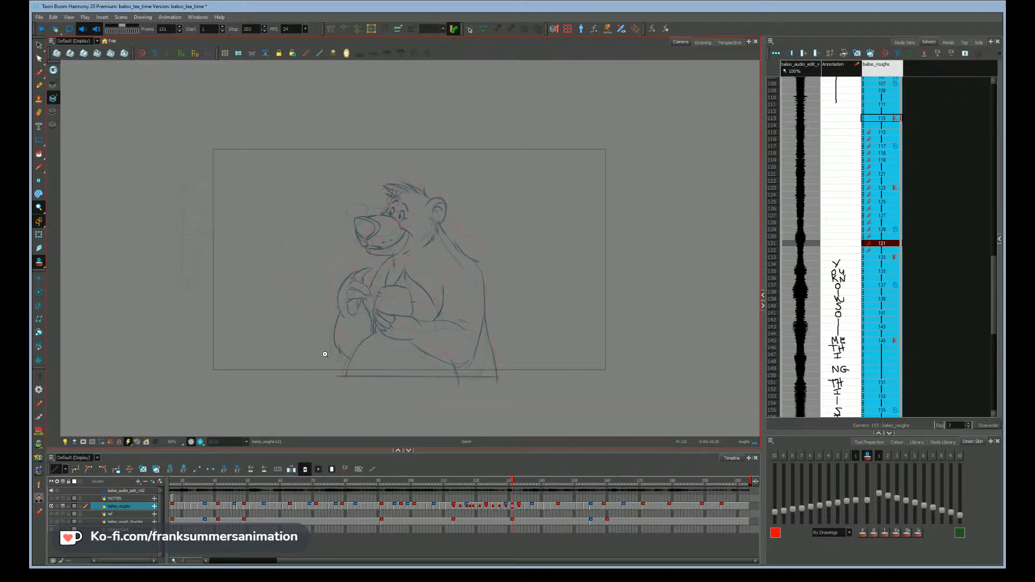
- Play back the corrected section, masking everything outside the camera frame, to review the torso movement
{"action": "key", "text": "shift+Return"}
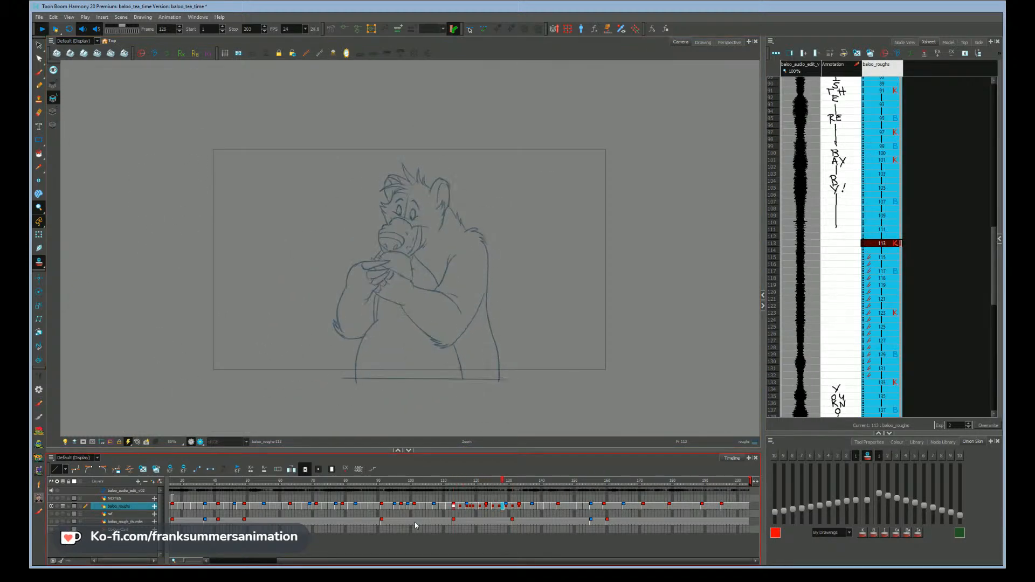
{"action": "key", "text": "shift+Return"}
{"action": "left_click", "coordinate": [84, 442]}
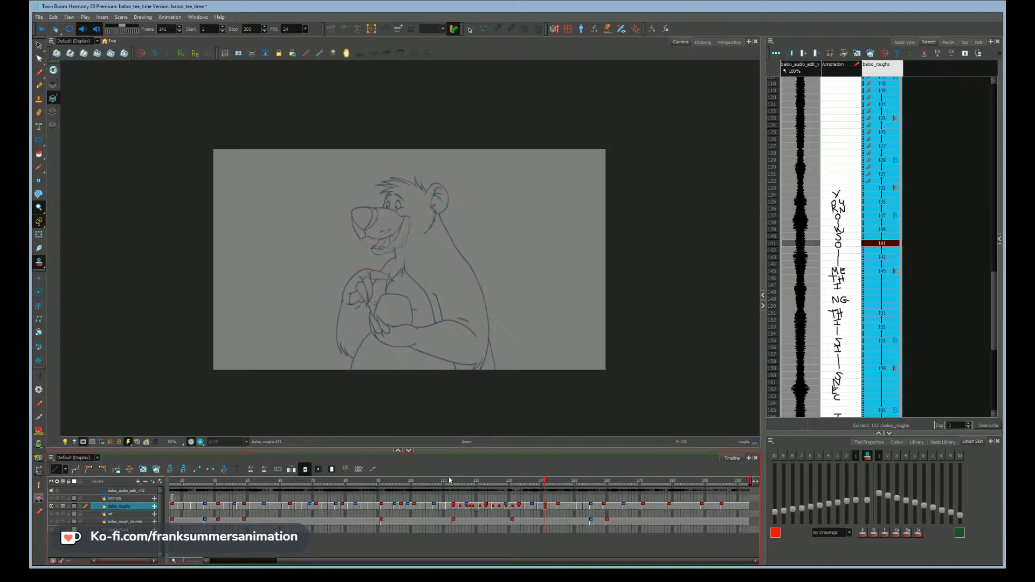
{"action": "key", "text": "shift+Return"}
{"action": "key", "text": "shift+Return"}
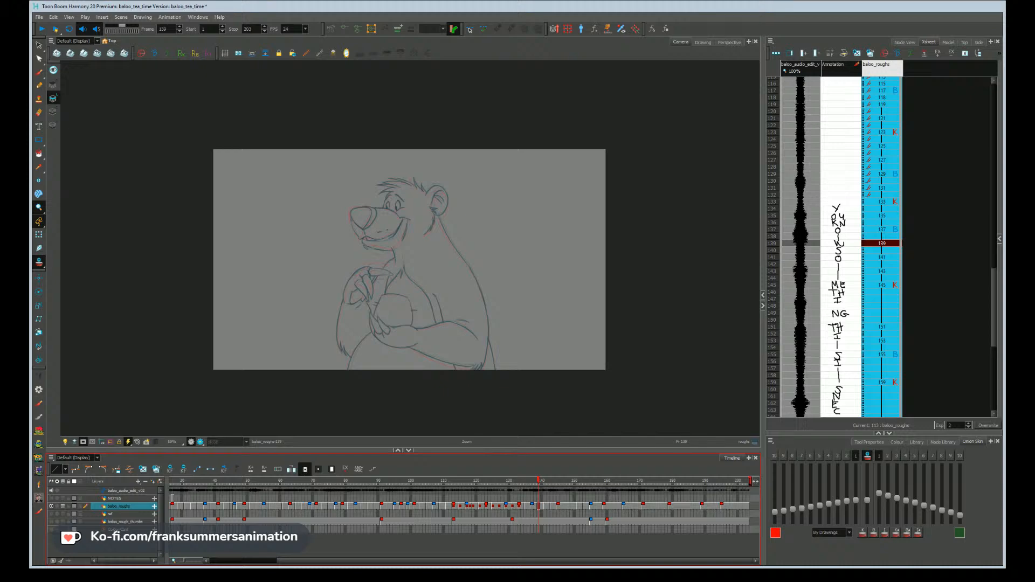
- Deselect the drawings and play the whole scene from frame 1 to review the rough animation
{"action": "left_click", "coordinate": [421, 542]}
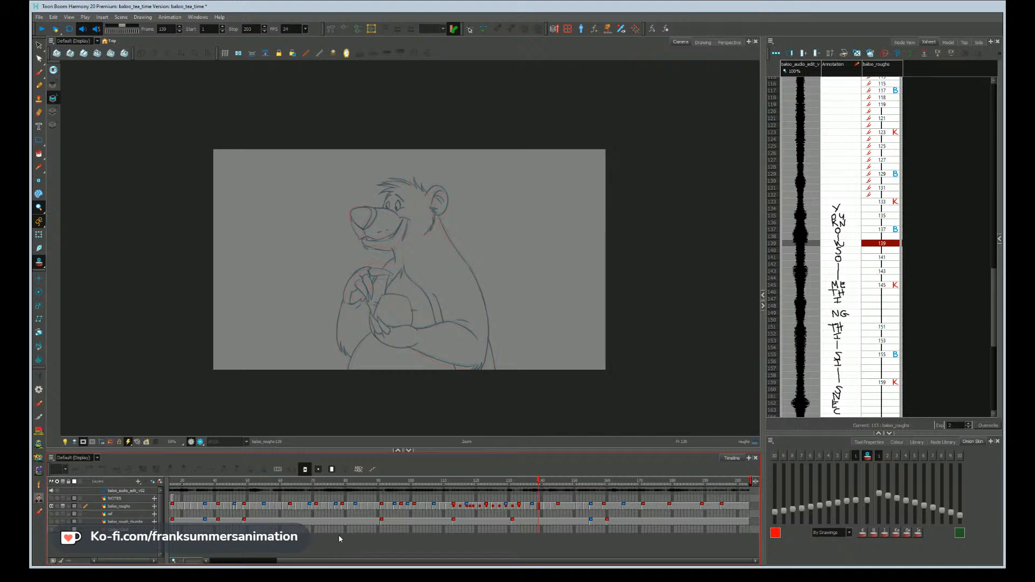
{"action": "scroll", "coordinate": [252, 327], "scroll_direction": "down", "scroll_amount": 1}
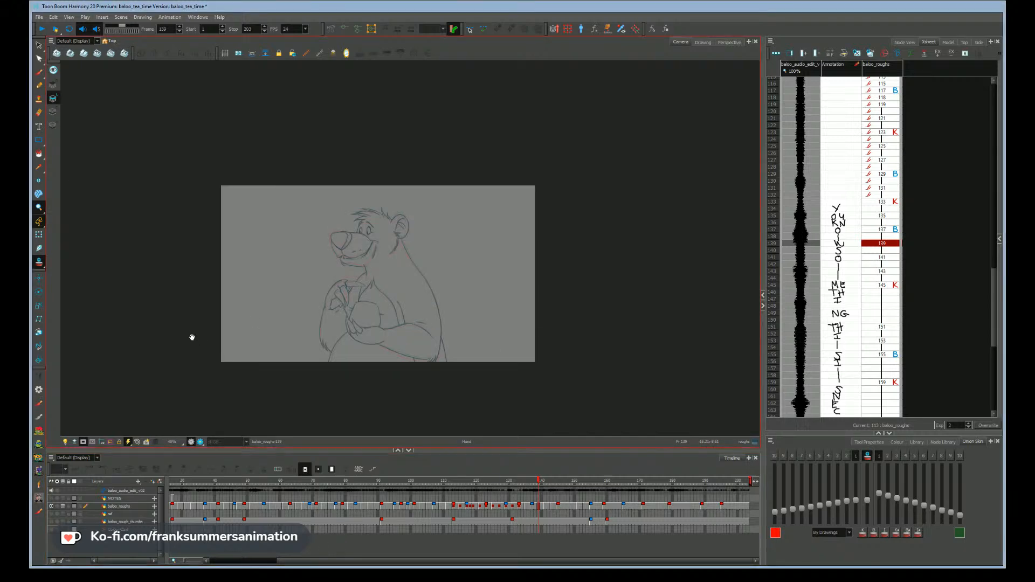
{"action": "left_click_drag", "start_coordinate": [191, 337], "coordinate": [190, 336]}
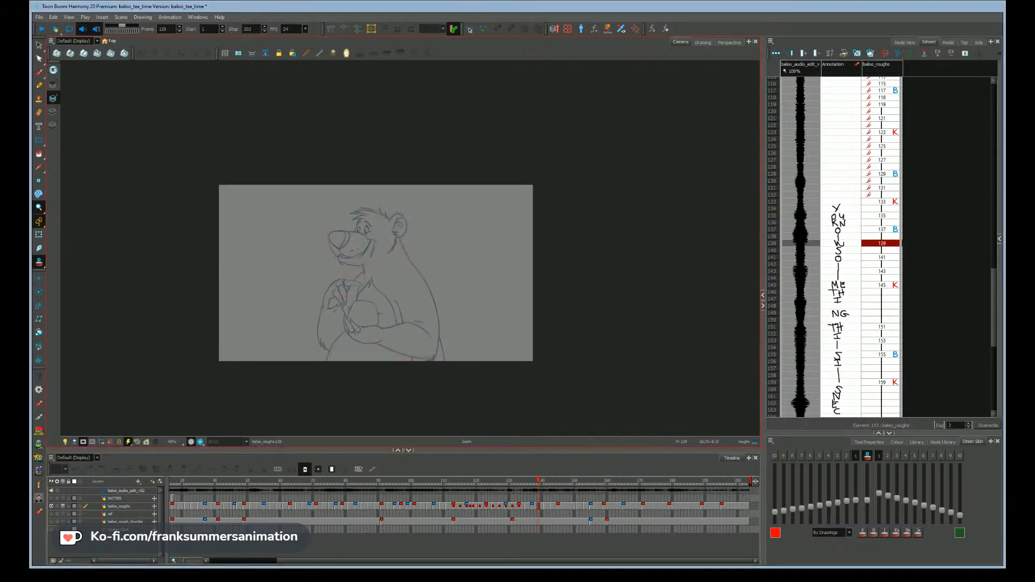
{"action": "left_click_drag", "start_coordinate": [368, 561], "coordinate": [247, 555]}
{"action": "left_click_drag", "start_coordinate": [176, 480], "coordinate": [146, 470]}
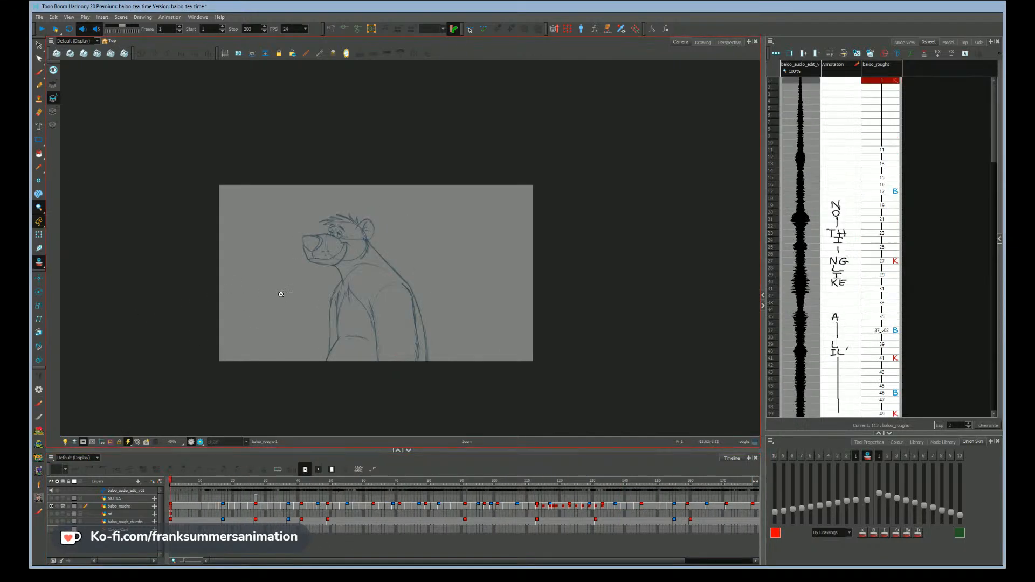
{"action": "scroll", "coordinate": [280, 293], "scroll_direction": "up", "scroll_amount": 1}
{"action": "left_click_drag", "start_coordinate": [215, 358], "coordinate": [221, 363]}
{"action": "key", "text": "Return"}
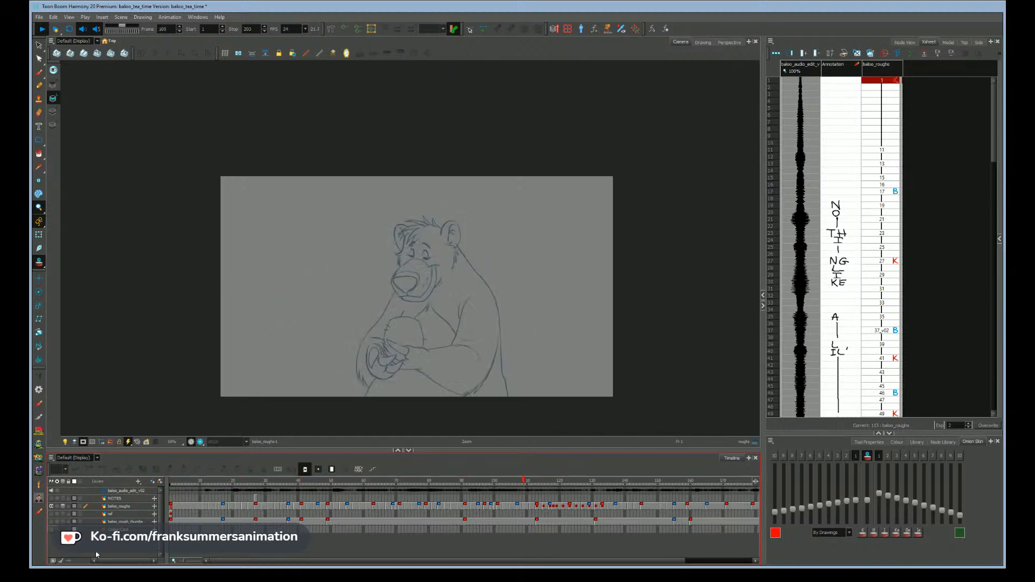
{"action": "key", "text": "Return"}
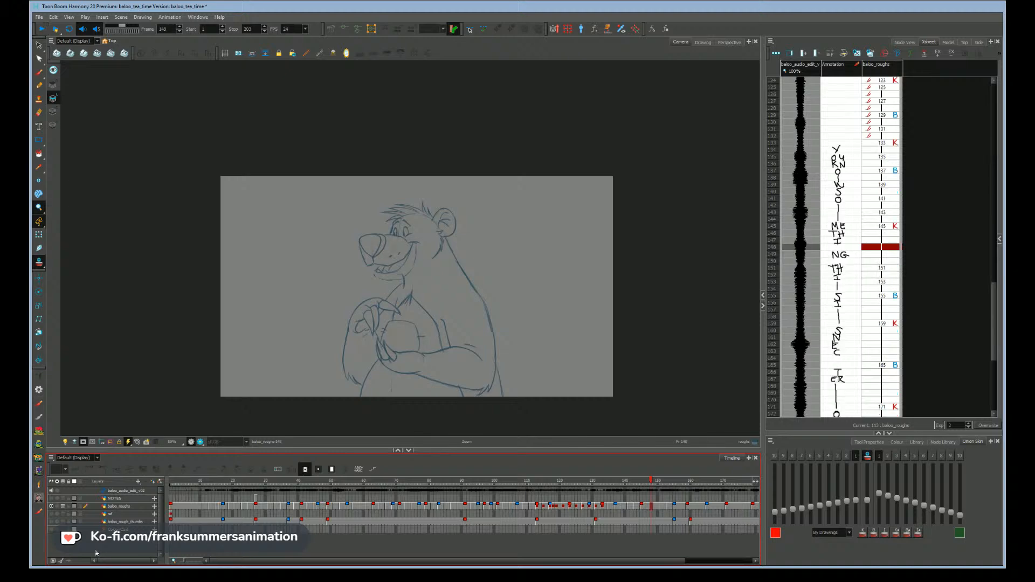
{"action": "key", "text": "shift+comma"}
{"action": "key", "text": "Return"}
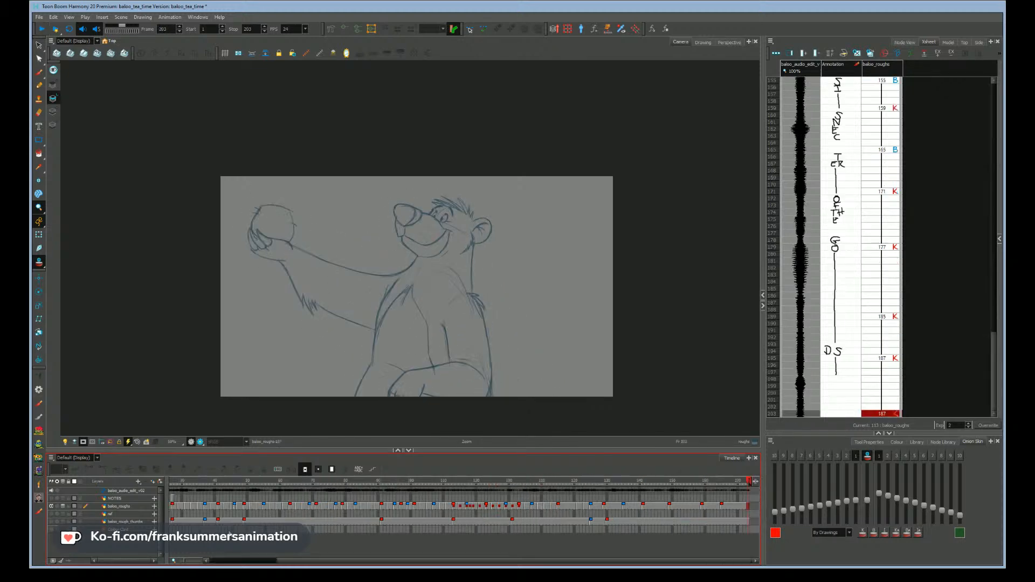
- Flip between frame 151 and the preceding held drawing to compare the bear's poses
{"action": "left_click", "coordinate": [578, 507]}
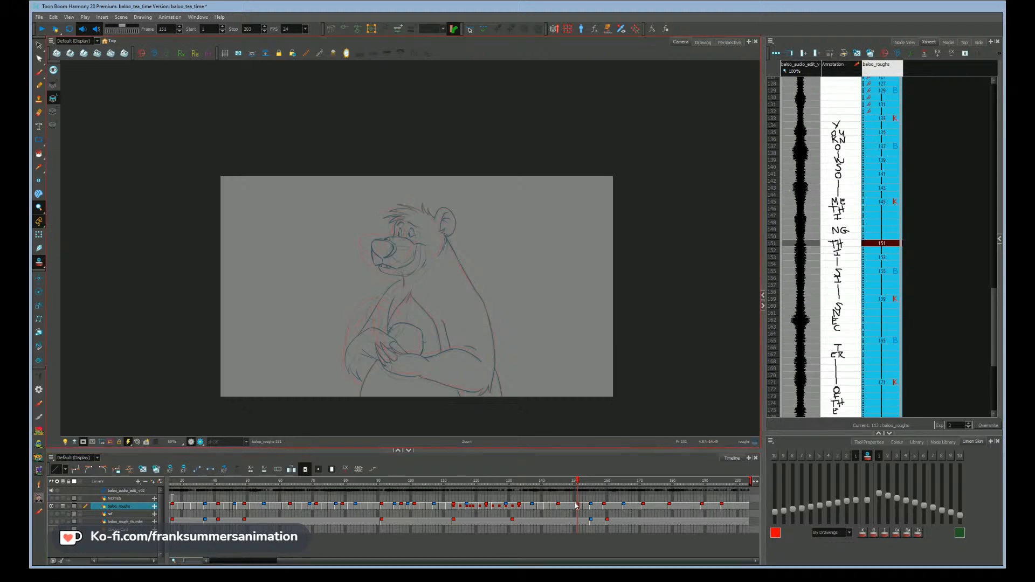
{"action": "scroll", "coordinate": [428, 300], "scroll_direction": "up", "scroll_amount": 3}
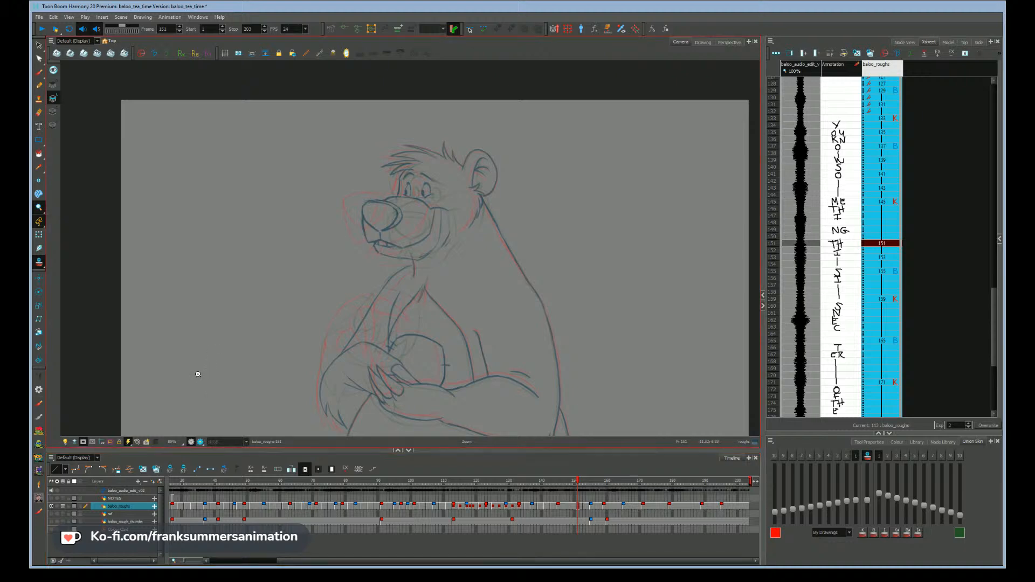
{"action": "left_click_drag", "start_coordinate": [194, 387], "coordinate": [196, 384]}
{"action": "left_click_drag", "start_coordinate": [376, 457], "coordinate": [377, 463]}
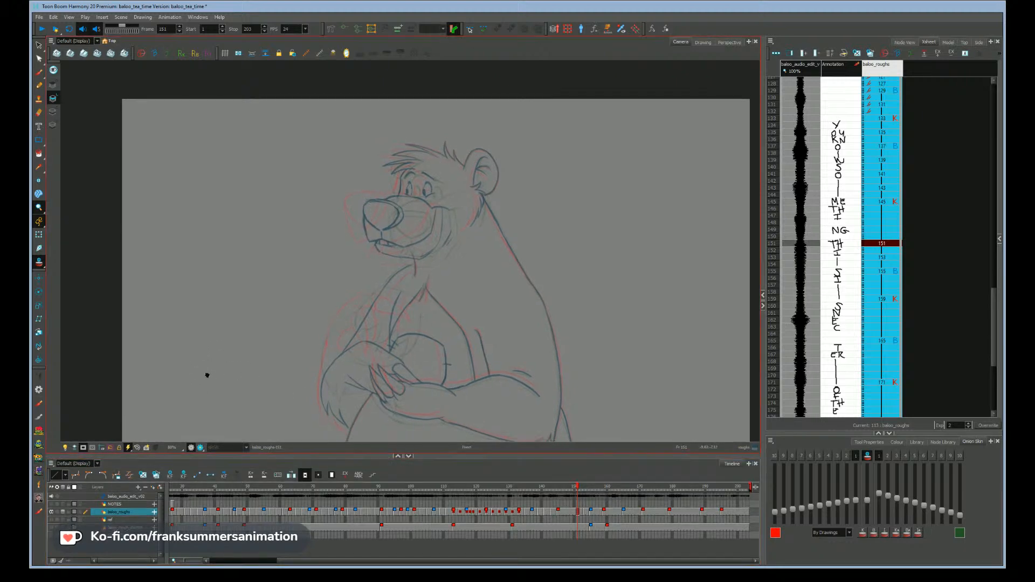
{"action": "left_click_drag", "start_coordinate": [208, 374], "coordinate": [196, 337]}
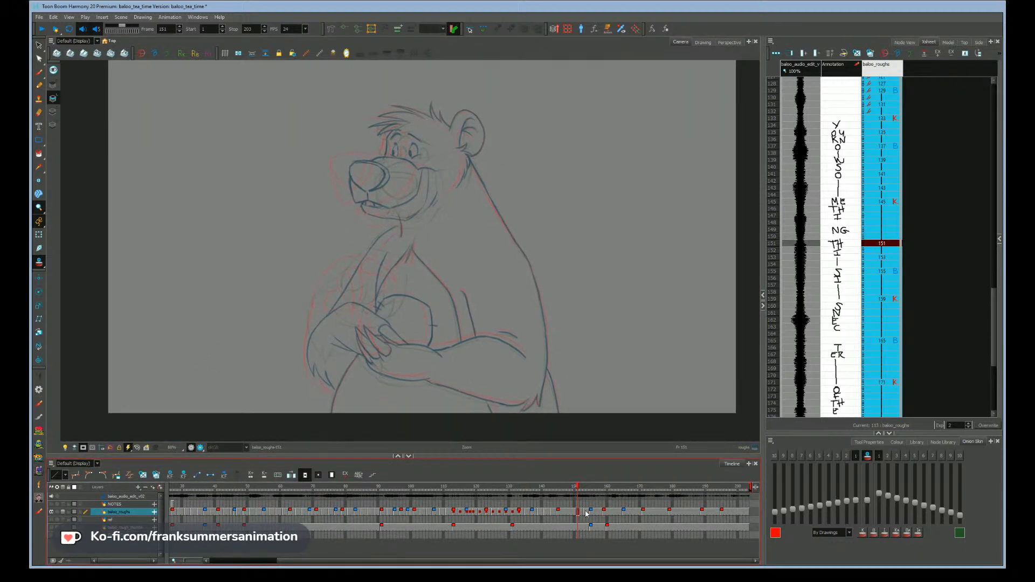
{"action": "key", "text": "comma"}
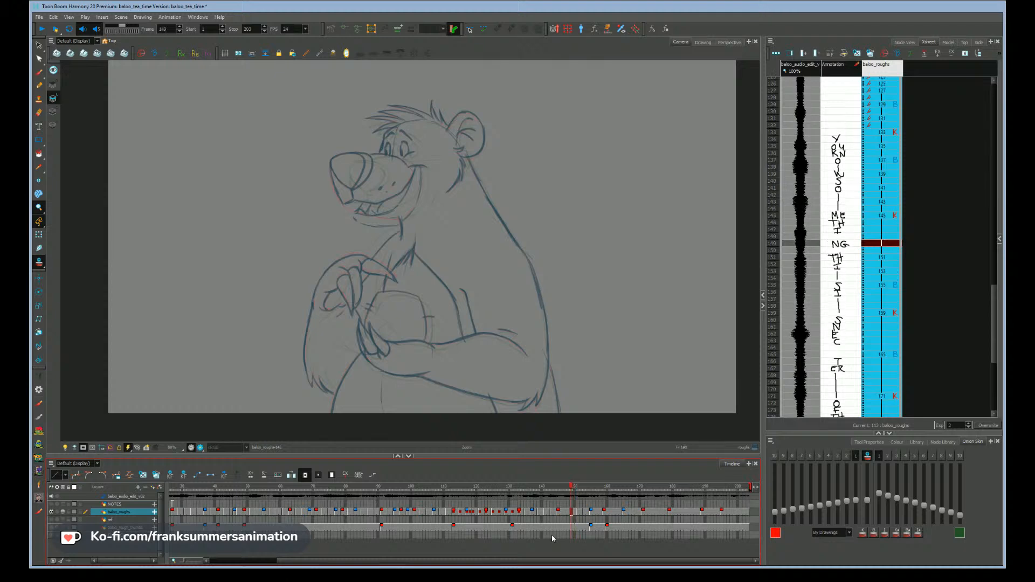
{"action": "key", "text": "period"}
{"action": "key", "text": "comma"}
{"action": "key", "text": "period"}
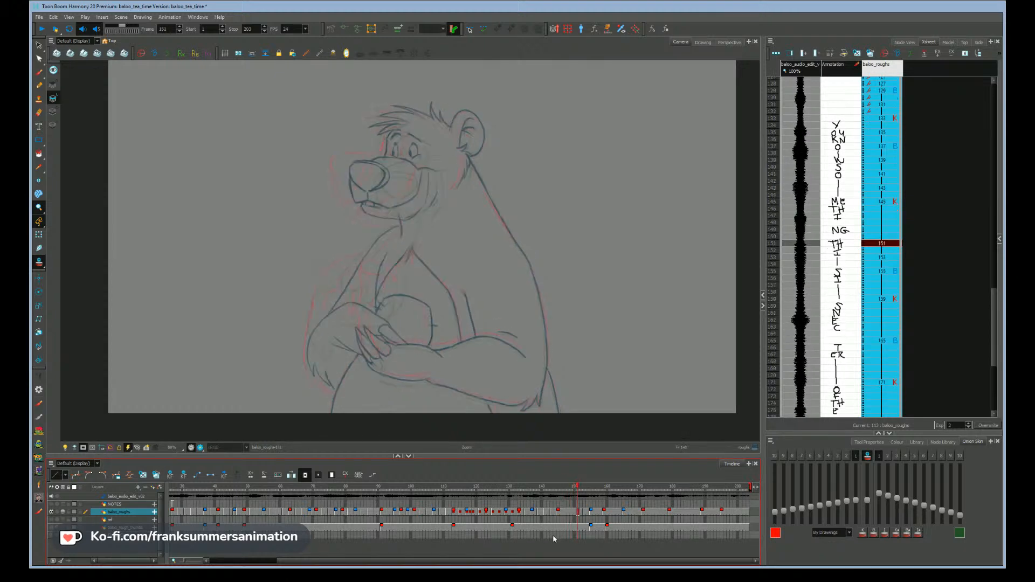
{"action": "key", "text": "comma"}
{"action": "key", "text": "period"}
{"action": "key", "text": "comma"}
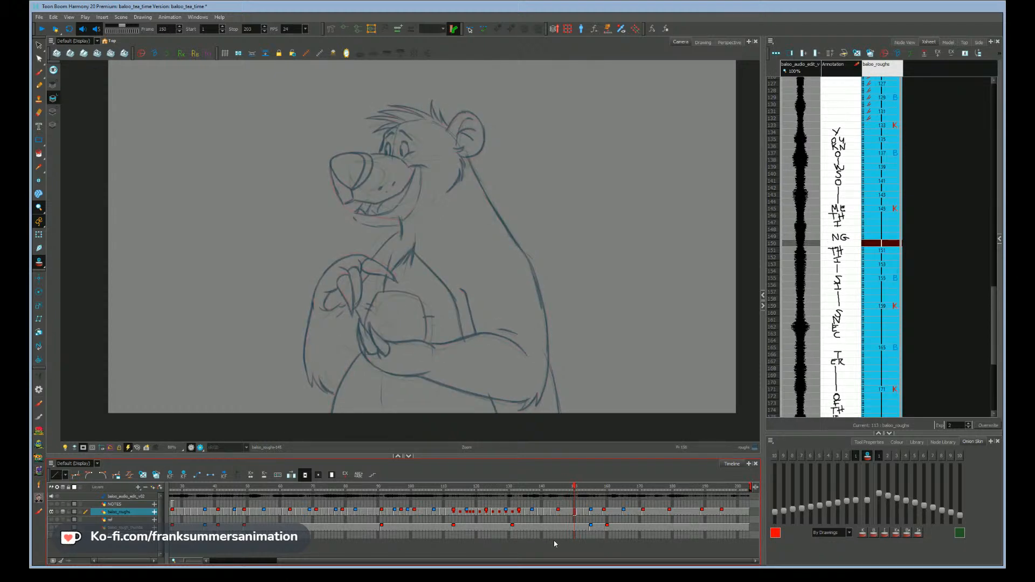
- Deselect the drawing, go to frame 149 and turn off the onion skin
{"action": "left_click_drag", "start_coordinate": [144, 360], "coordinate": [146, 374]}
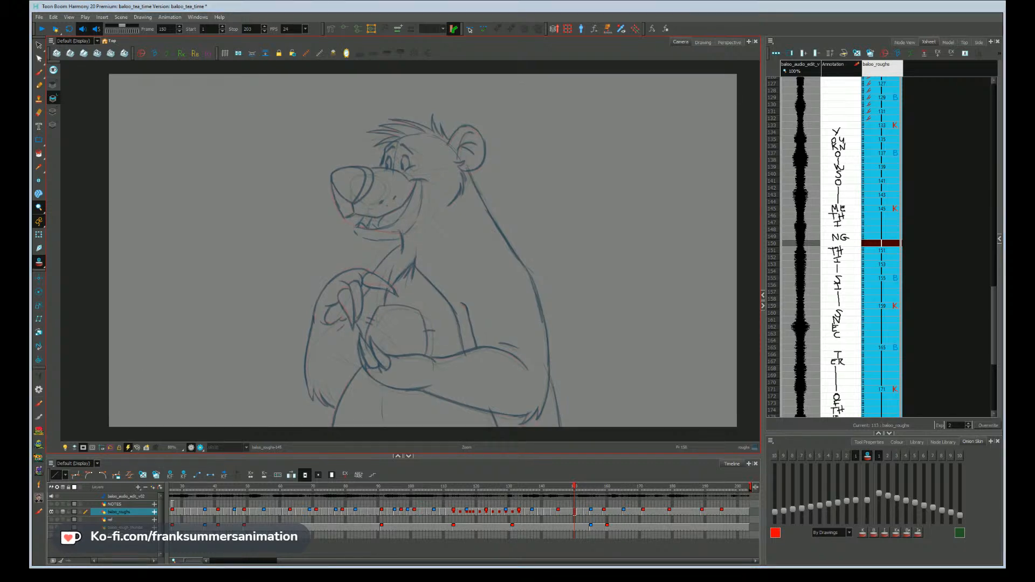
{"action": "left_click", "coordinate": [578, 541]}
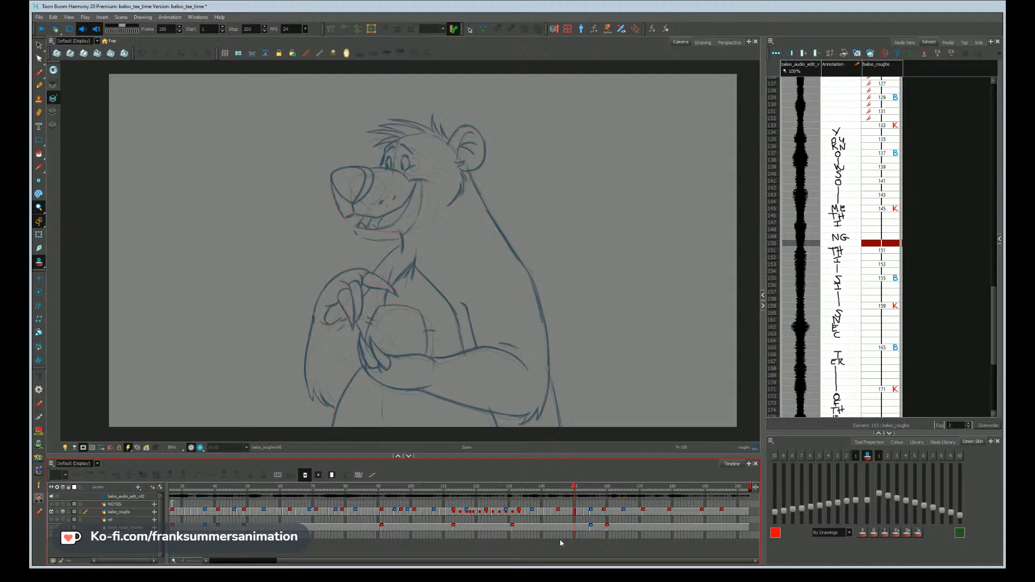
{"action": "key", "text": "period"}
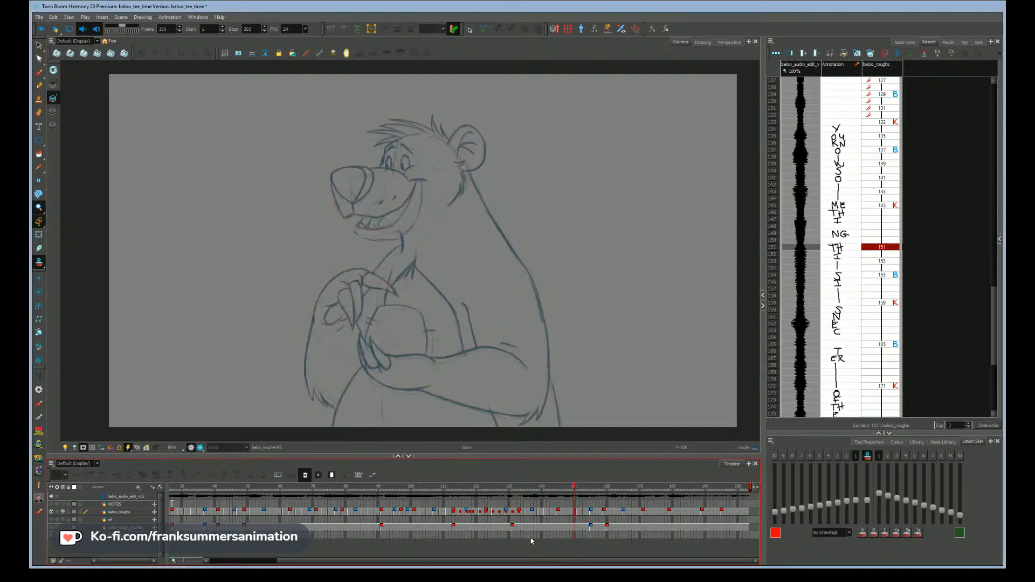
{"action": "key", "text": "comma"}
{"action": "key", "text": "comma"}
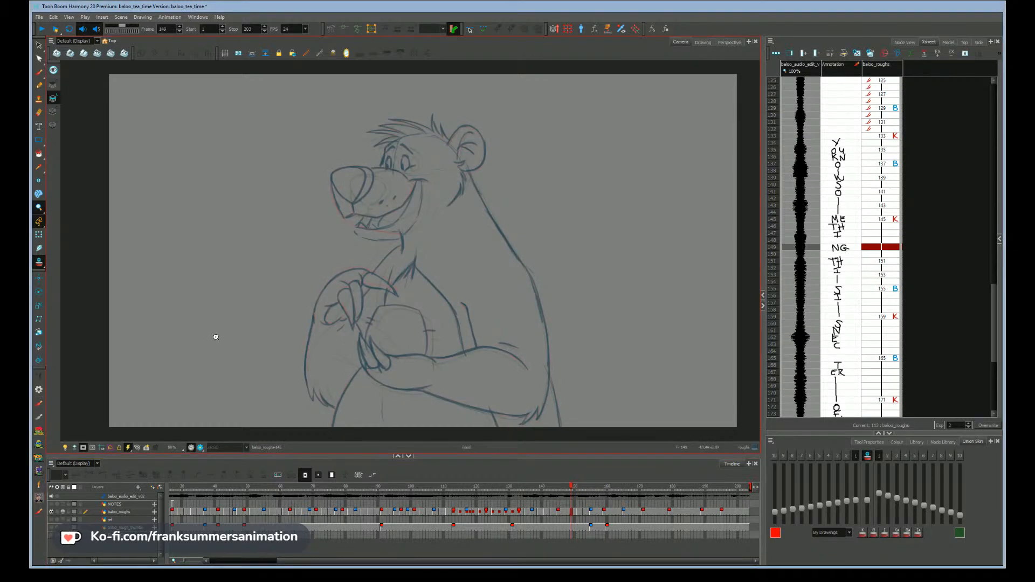
{"action": "key", "text": "alt+o"}
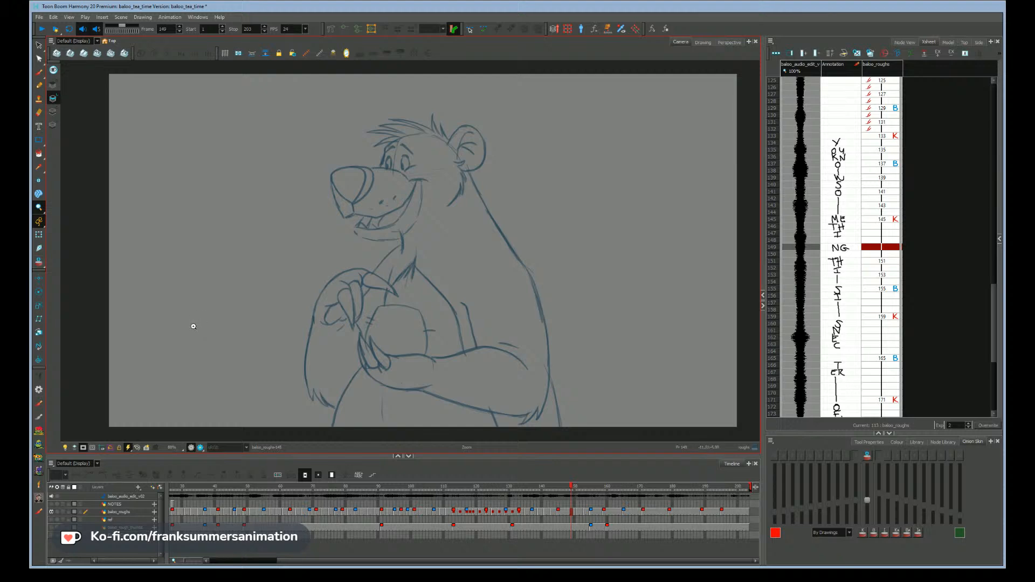
{"action": "key", "text": "comma"}
{"action": "key", "text": "comma"}
{"action": "key", "text": "period"}
{"action": "key", "text": "period"}
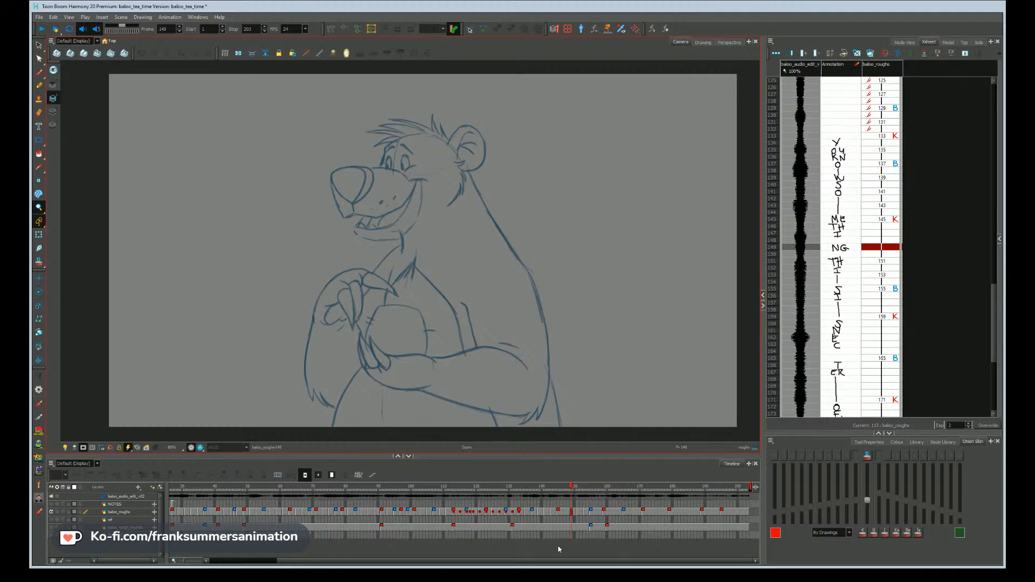
{"action": "left_click", "coordinate": [802, 552]}
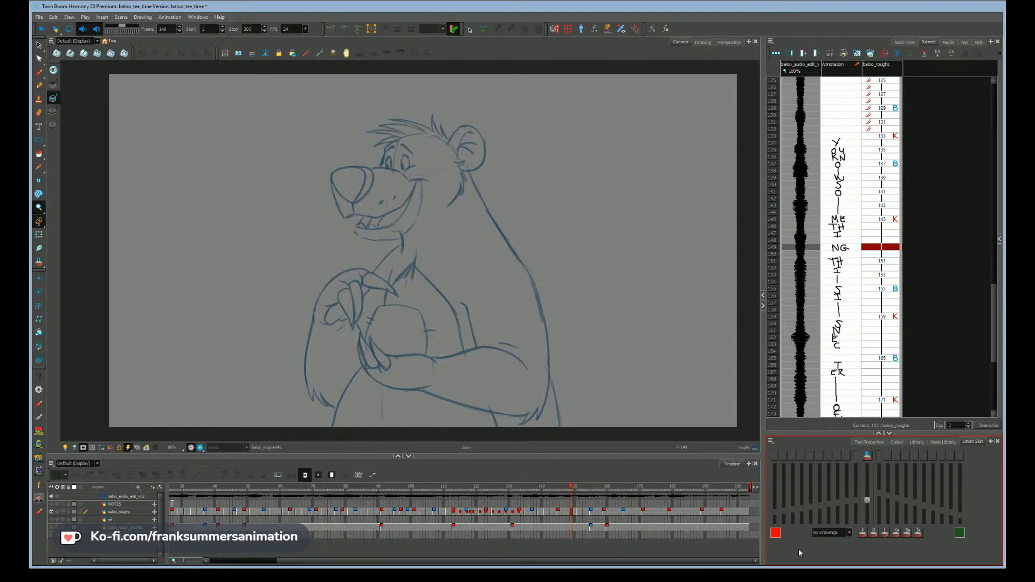
{"action": "mouse_move", "coordinate": [374, 280]}
{"action": "left_mouse_down"}
{"action": "mouse_move", "coordinate": [358, 239]}
{"action": "mouse_move", "coordinate": [405, 301]}
{"action": "mouse_move", "coordinate": [396, 279]}
{"action": "left_mouse_up"}
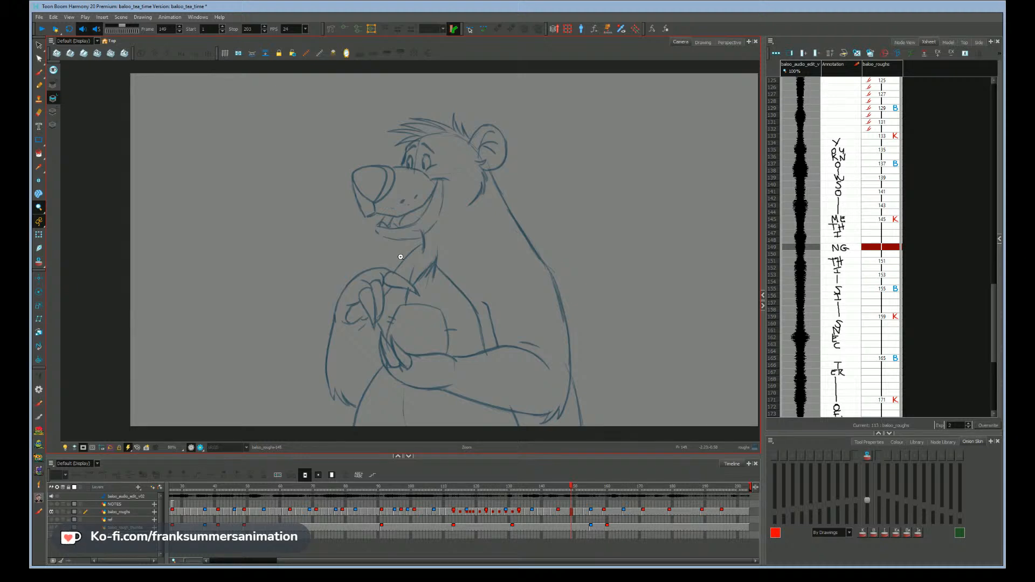
{"action": "mouse_move", "coordinate": [354, 228]}
{"action": "left_mouse_down"}
{"action": "mouse_move", "coordinate": [381, 275]}
{"action": "mouse_move", "coordinate": [358, 244]}
{"action": "left_mouse_up"}
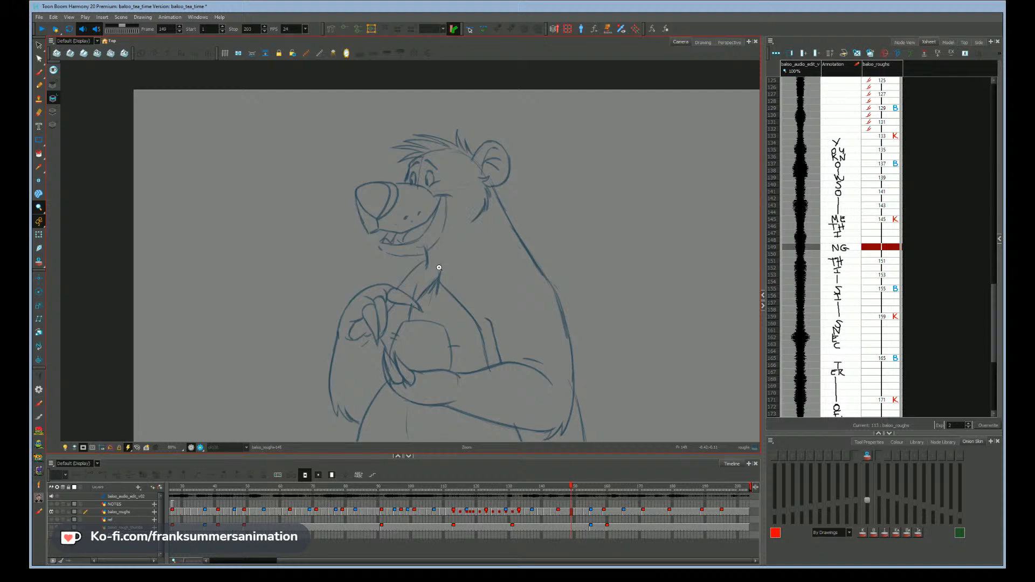
{"action": "scroll", "coordinate": [279, 376], "scroll_direction": "down", "scroll_amount": 2}
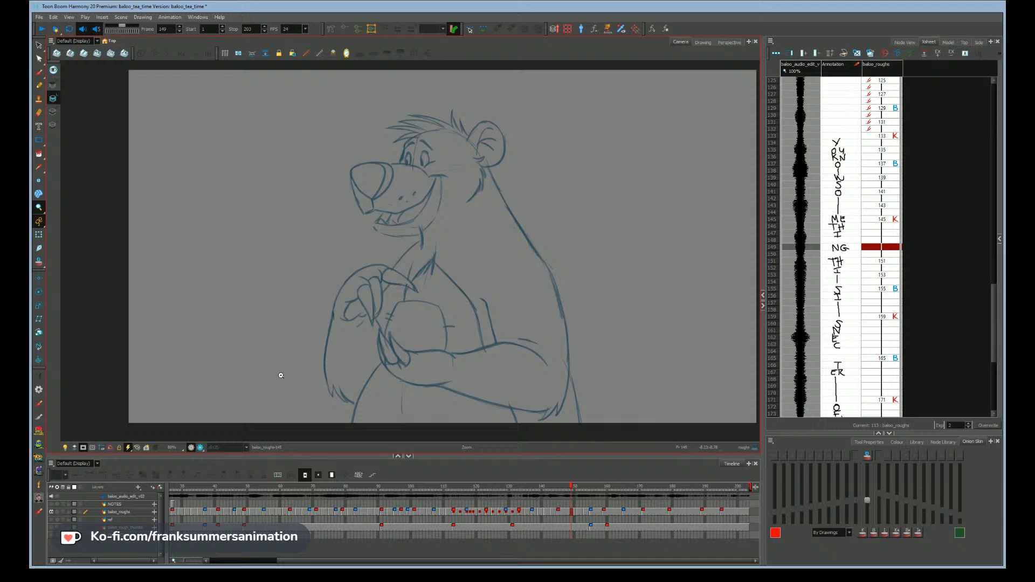
{"action": "left_click_drag", "start_coordinate": [267, 372], "coordinate": [256, 372]}
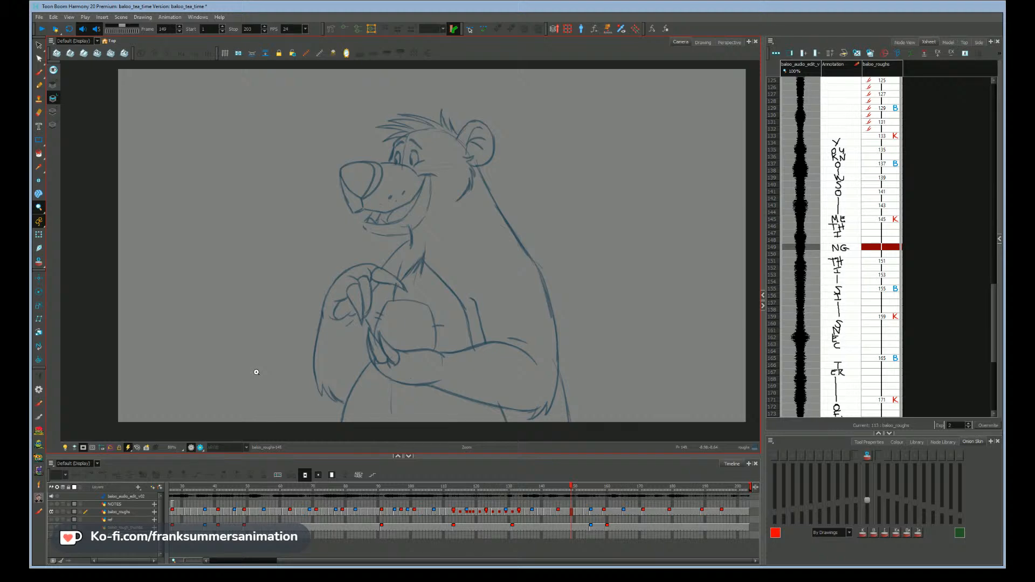
{"action": "left_click_drag", "start_coordinate": [354, 348], "coordinate": [353, 338]}
{"action": "left_click_drag", "start_coordinate": [272, 347], "coordinate": [268, 368]}
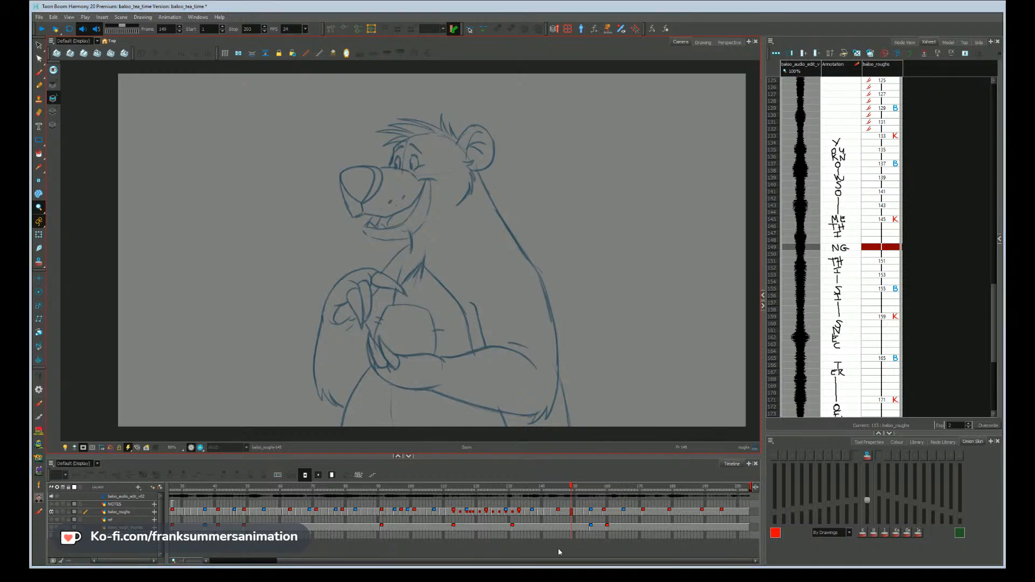
{"action": "left_click", "coordinate": [810, 548]}
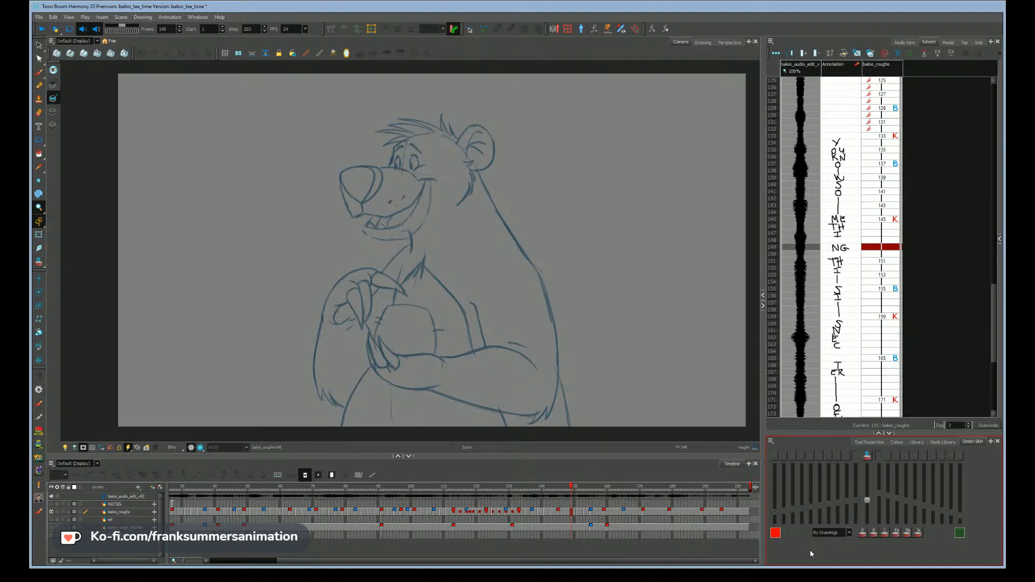
- Add an empty drawing at frame 149 on the baloo_roughs layer and turn on the onion skin
{"action": "left_click", "coordinate": [569, 515]}
{"action": "key", "text": "comma"}
{"action": "key", "text": "period"}
{"action": "key", "text": "period"}
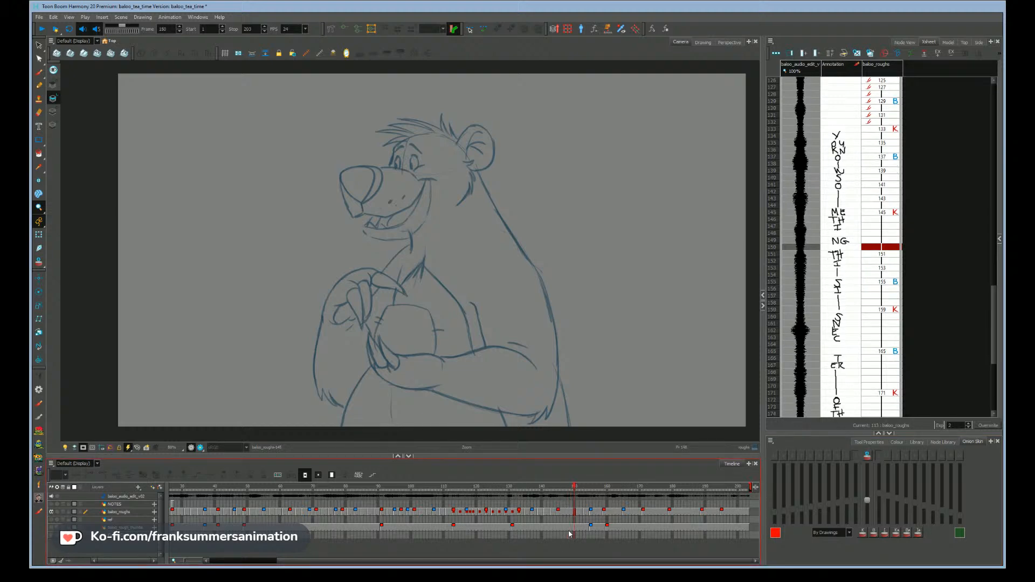
{"action": "key", "text": "comma"}
{"action": "left_click", "coordinate": [573, 512]}
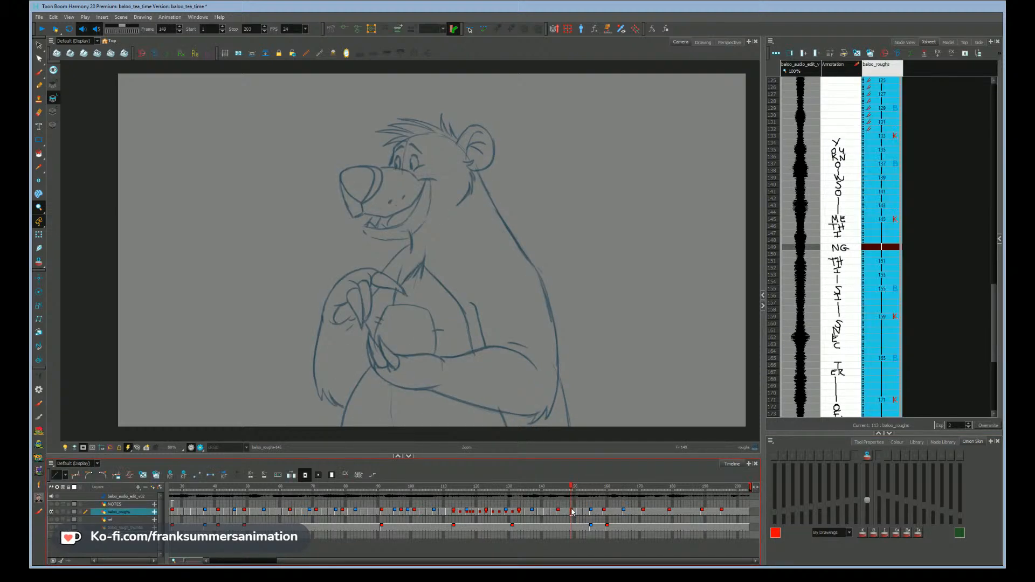
{"action": "left_click", "coordinate": [888, 256]}
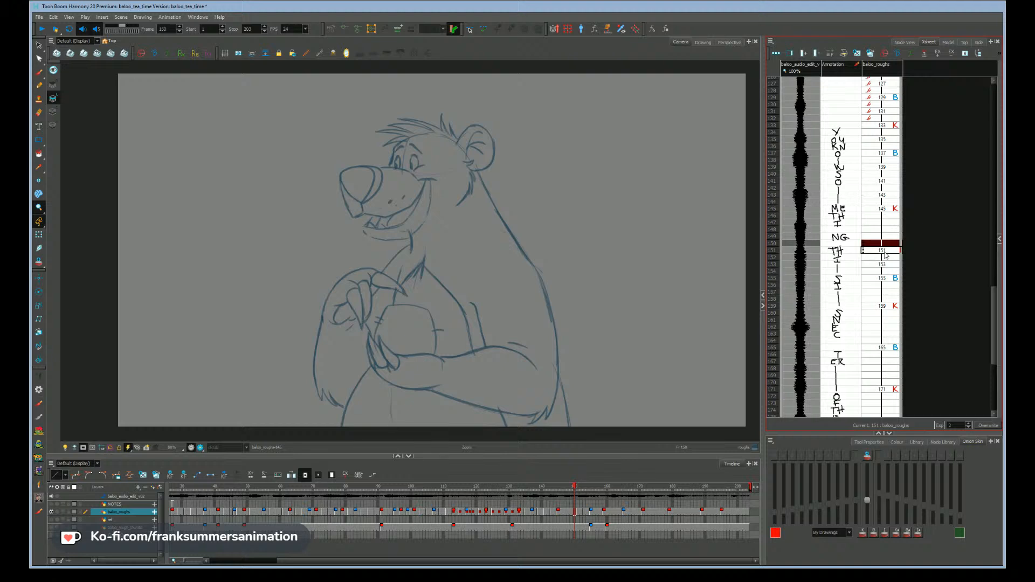
{"action": "left_click", "coordinate": [572, 514]}
{"action": "key", "text": "comma"}
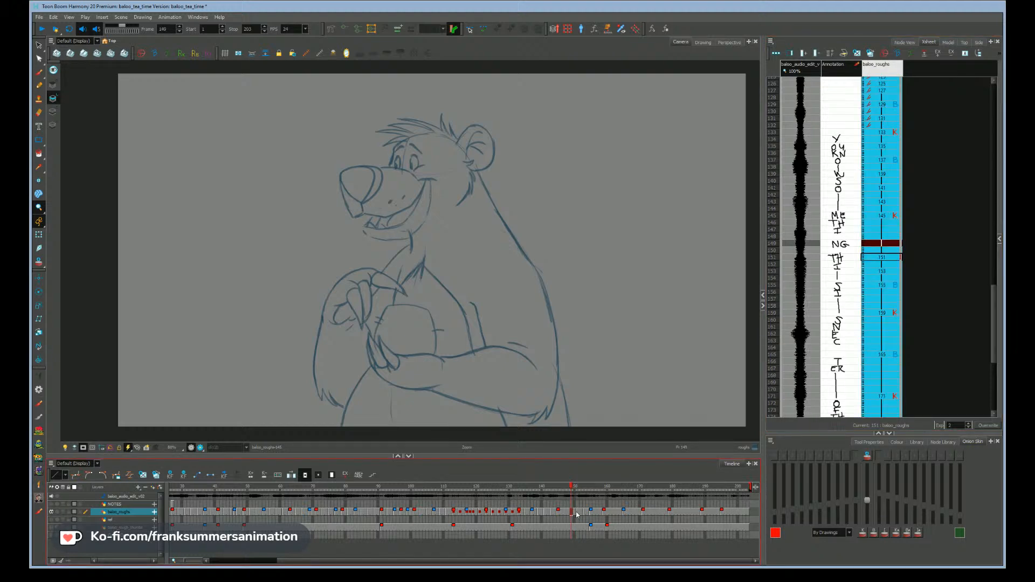
{"action": "left_click", "coordinate": [144, 475]}
{"action": "left_click_drag", "start_coordinate": [300, 306], "coordinate": [306, 309]}
{"action": "left_click", "coordinate": [39, 262]}
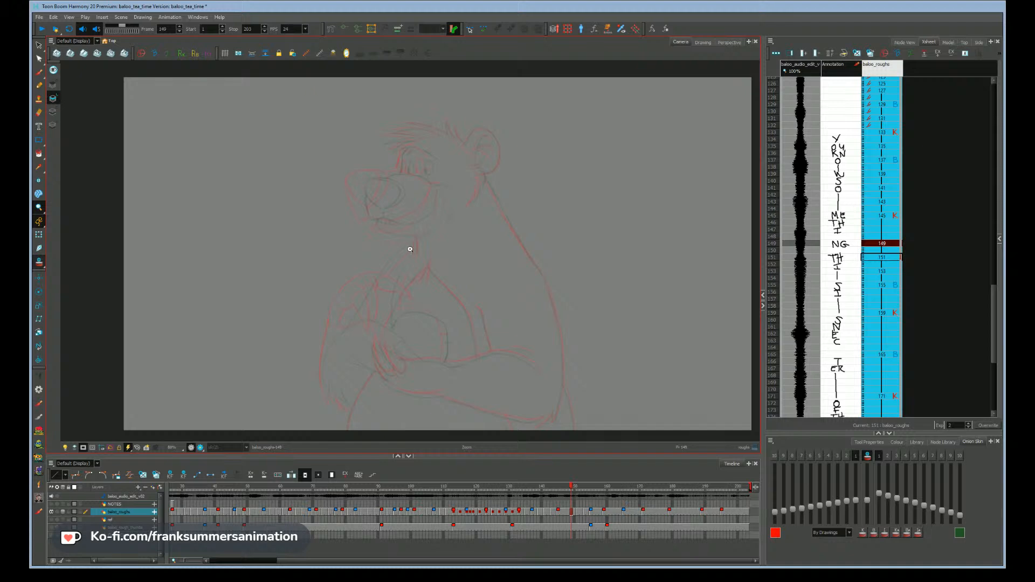
- Enlarge the camera view over the timeline, activate the Brush and flip between frame 149 and the preceding key drawing
{"action": "left_click", "coordinate": [408, 456]}
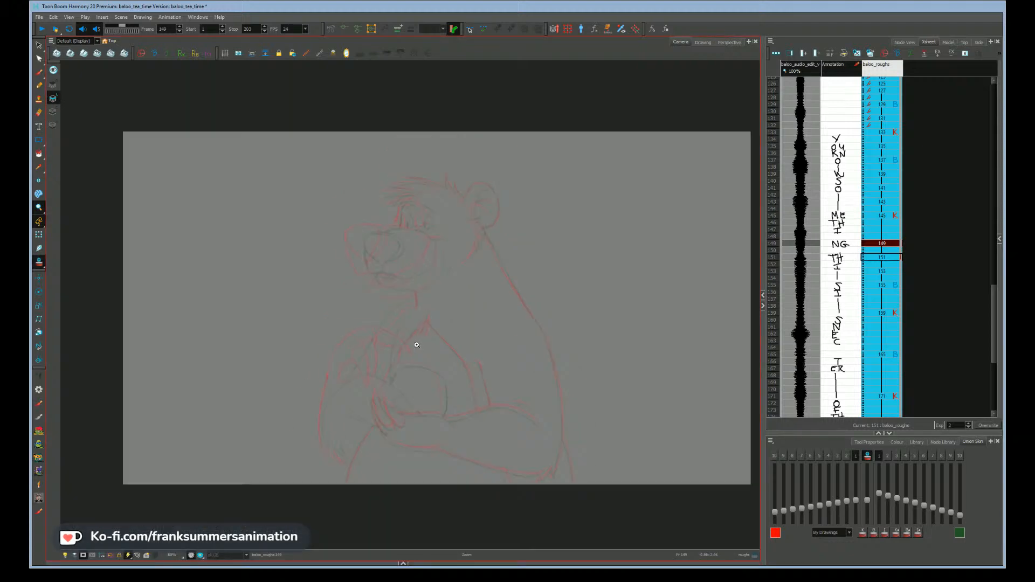
{"action": "left_click", "coordinate": [416, 345]}
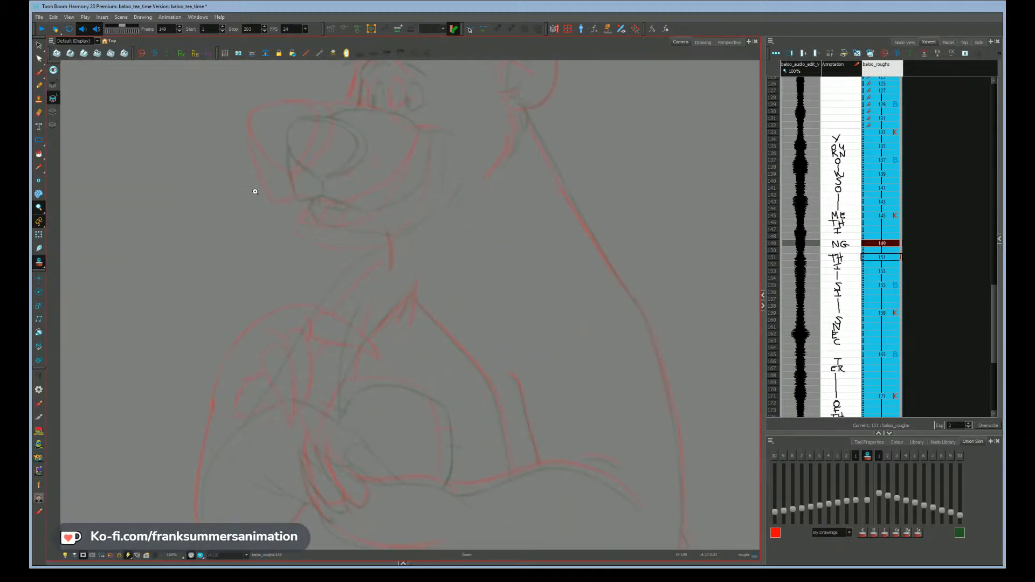
{"action": "left_click_drag", "start_coordinate": [272, 246], "coordinate": [322, 308]}
{"action": "key", "text": "alt+b"}
{"action": "key", "text": "f"}
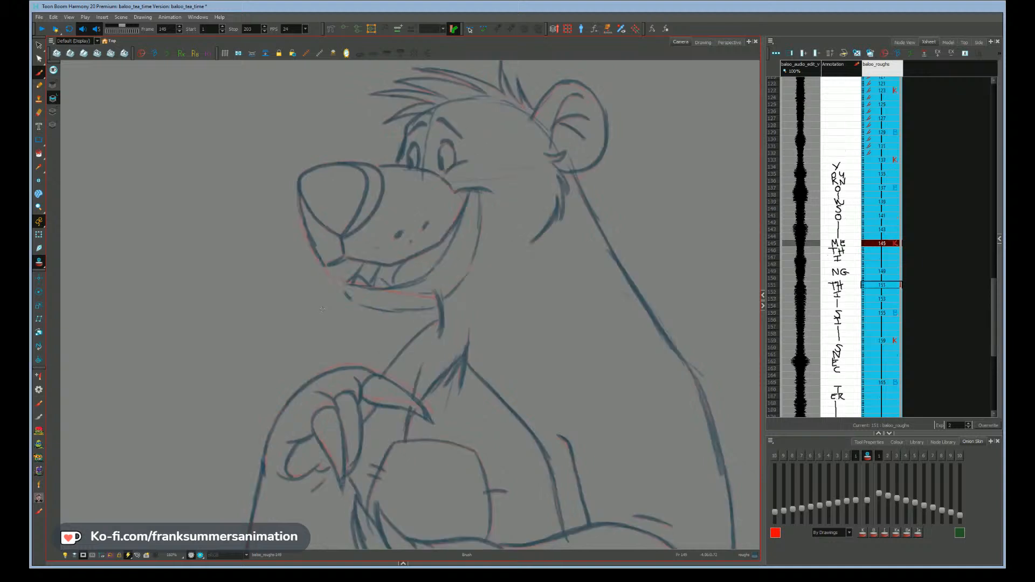
{"action": "key", "text": "g"}
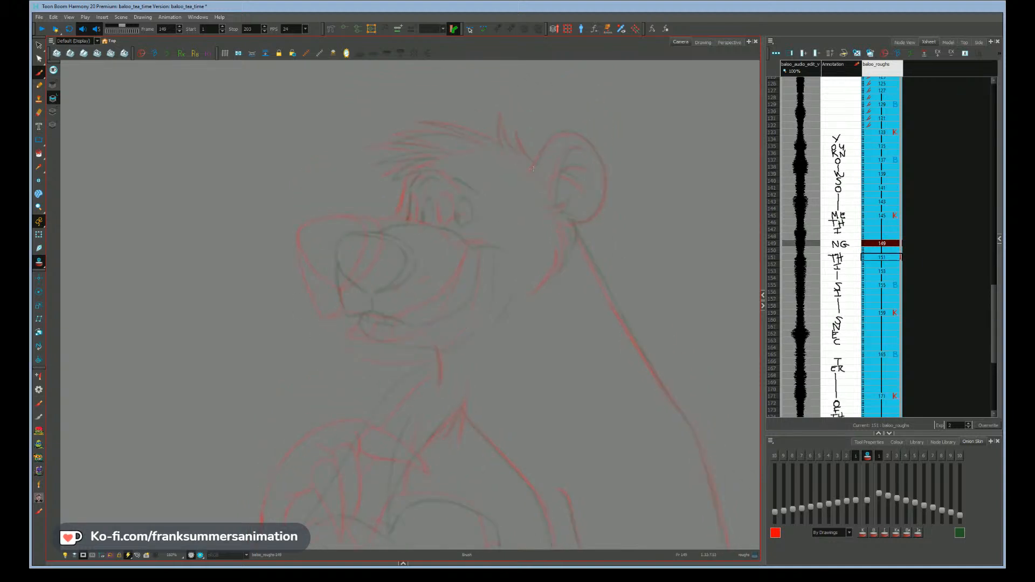
- Draw the bear's ear on frame 149, with its outer contour and inner fold lines following the onion skin
{"action": "mouse_move", "coordinate": [532, 168]}
{"action": "left_mouse_down"}
{"action": "mouse_move", "coordinate": [555, 139]}
{"action": "mouse_move", "coordinate": [588, 145]}
{"action": "left_mouse_up"}
{"action": "mouse_move", "coordinate": [595, 149]}
{"action": "left_mouse_down"}
{"action": "mouse_move", "coordinate": [599, 209]}
{"action": "mouse_move", "coordinate": [570, 225]}
{"action": "left_mouse_up"}
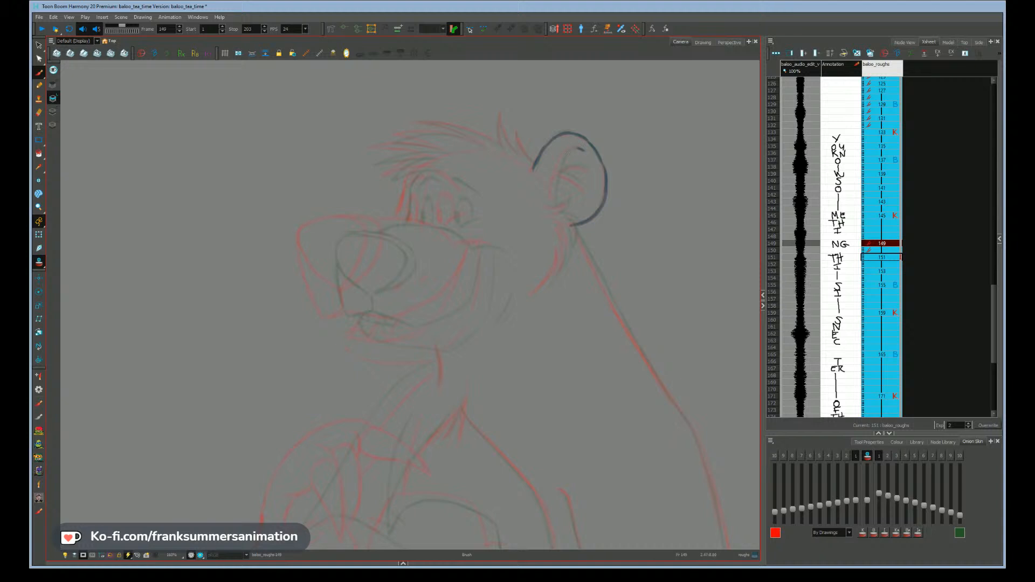
{"action": "left_click_drag", "start_coordinate": [562, 162], "coordinate": [554, 196]}
{"action": "left_click_drag", "start_coordinate": [566, 157], "coordinate": [559, 171]}
{"action": "key", "text": "ctrl+z"}
{"action": "left_click_drag", "start_coordinate": [558, 175], "coordinate": [554, 201]}
{"action": "left_click_drag", "start_coordinate": [325, 296], "coordinate": [321, 308]}
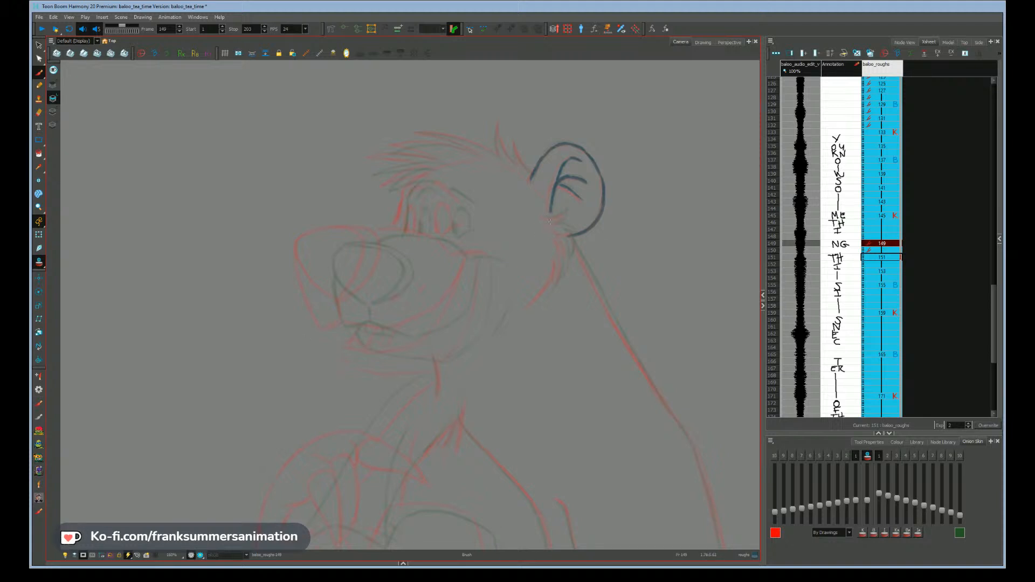
{"action": "left_click_drag", "start_coordinate": [228, 397], "coordinate": [237, 371]}
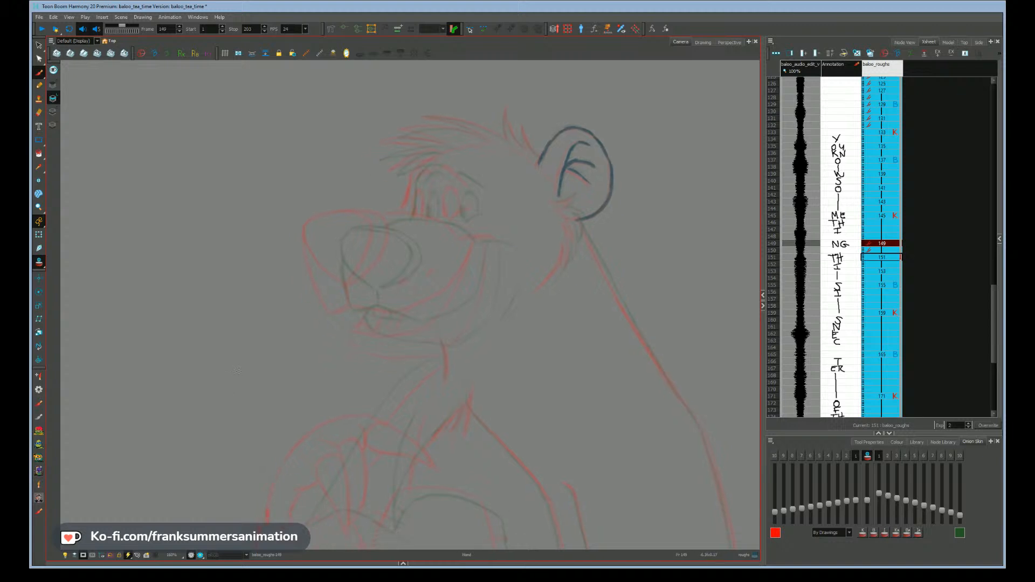
- Sketch the face edge beside the far eye plus vertical and horizontal guide lines for the face, checking against the next drawing
{"action": "key", "text": "alt"}
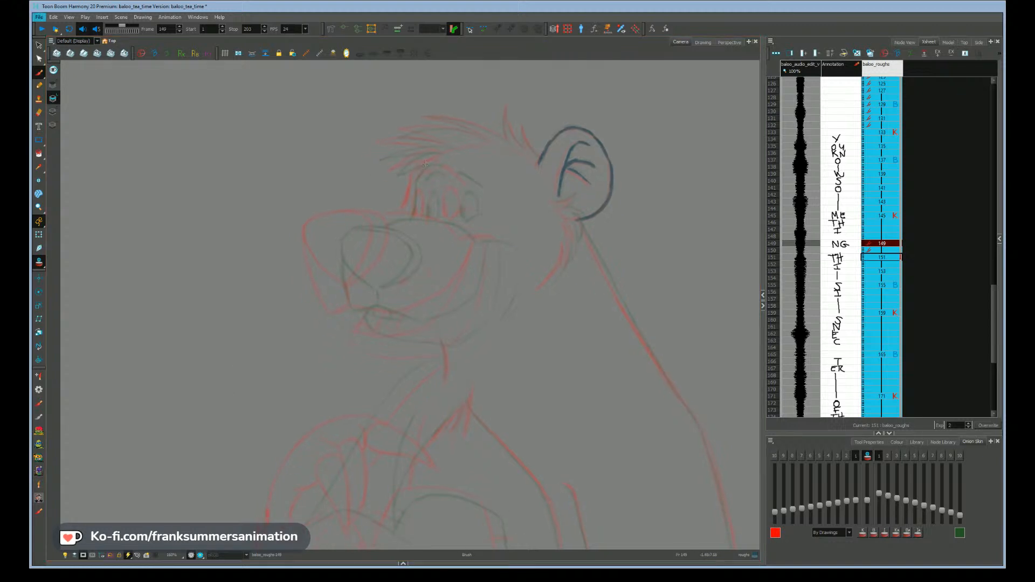
{"action": "mouse_move", "coordinate": [415, 176]}
{"action": "left_mouse_down"}
{"action": "mouse_move", "coordinate": [427, 166]}
{"action": "mouse_move", "coordinate": [411, 199]}
{"action": "left_mouse_up"}
{"action": "key", "text": "g"}
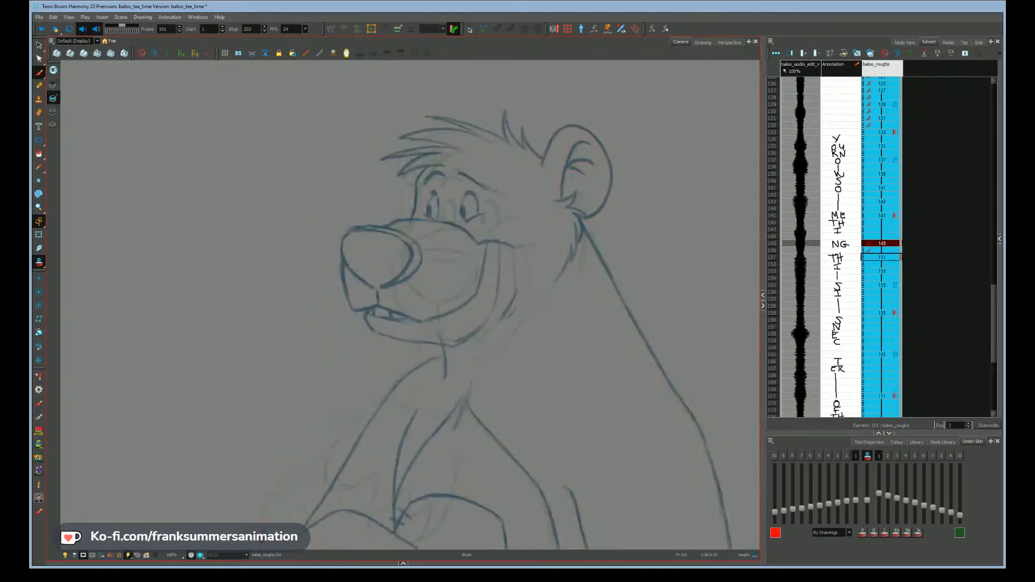
{"action": "key", "text": "f"}
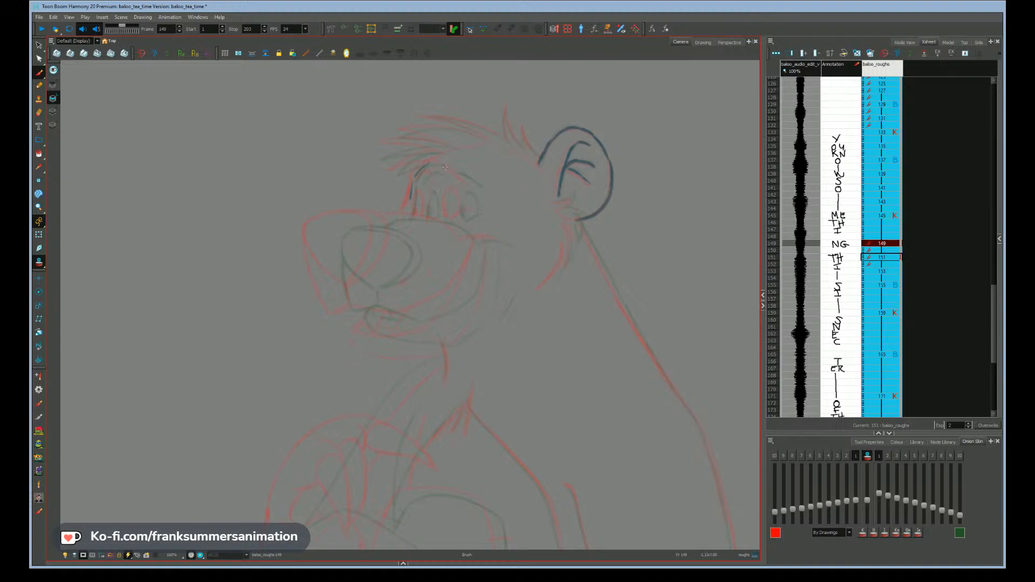
{"action": "left_click_drag", "start_coordinate": [441, 173], "coordinate": [438, 214]}
{"action": "left_click_drag", "start_coordinate": [530, 219], "coordinate": [465, 223]}
{"action": "left_click_drag", "start_coordinate": [411, 183], "coordinate": [408, 206]}
- Draw the short neck line beneath the chin and compare frame 149 with the preceding key at frame 145
{"action": "left_click_drag", "start_coordinate": [323, 352], "coordinate": [348, 308]}
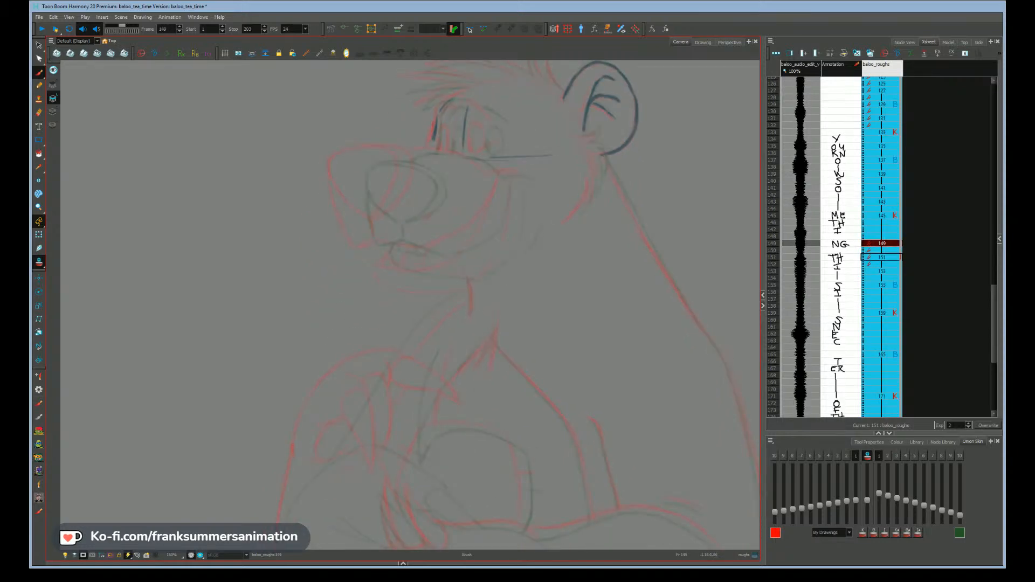
{"action": "left_click_drag", "start_coordinate": [466, 286], "coordinate": [470, 305]}
{"action": "left_click_drag", "start_coordinate": [302, 359], "coordinate": [283, 400]}
{"action": "key", "text": "f"}
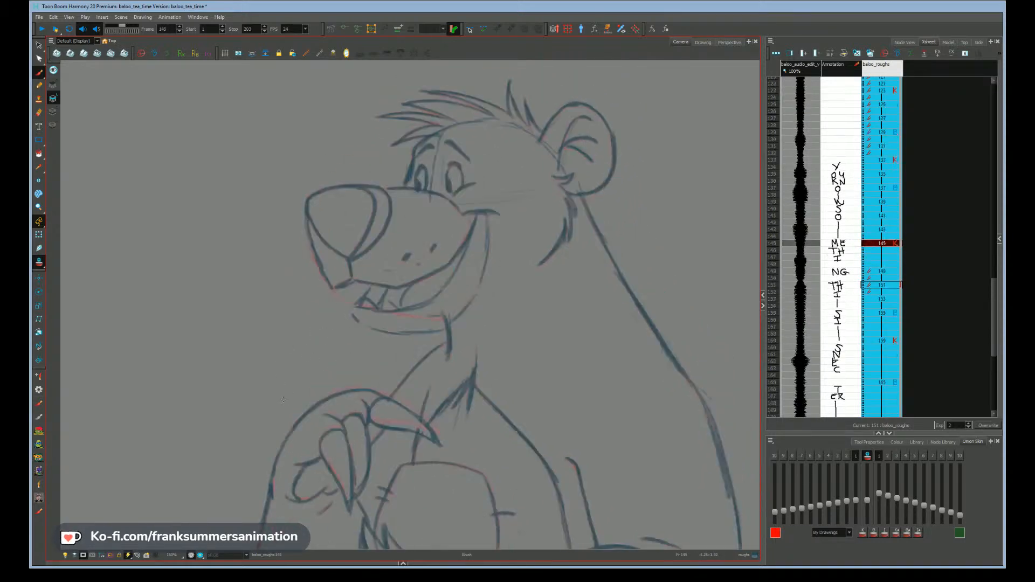
{"action": "key", "text": "g"}
{"action": "key", "text": "space"}
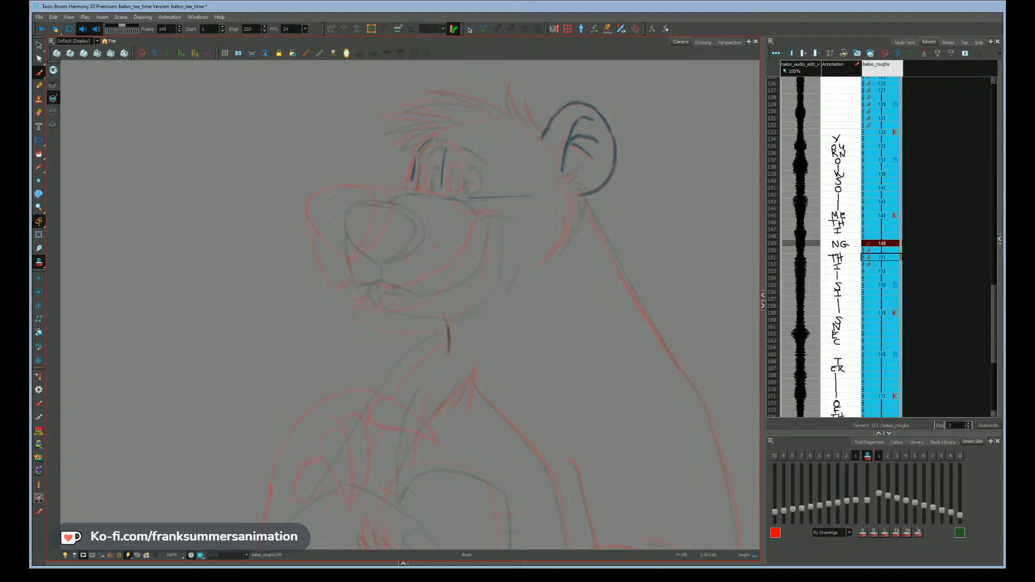
- Start the back line at the neck, draw the fur tufts below the ear and add the cheek crease at the mouth corner
{"action": "left_click_drag", "start_coordinate": [604, 233], "coordinate": [612, 258]}
{"action": "mouse_move", "coordinate": [565, 185]}
{"action": "left_mouse_down"}
{"action": "mouse_move", "coordinate": [578, 189]}
{"action": "mouse_move", "coordinate": [580, 216]}
{"action": "mouse_move", "coordinate": [575, 201]}
{"action": "mouse_move", "coordinate": [569, 240]}
{"action": "mouse_move", "coordinate": [571, 219]}
{"action": "mouse_move", "coordinate": [552, 259]}
{"action": "left_mouse_up"}
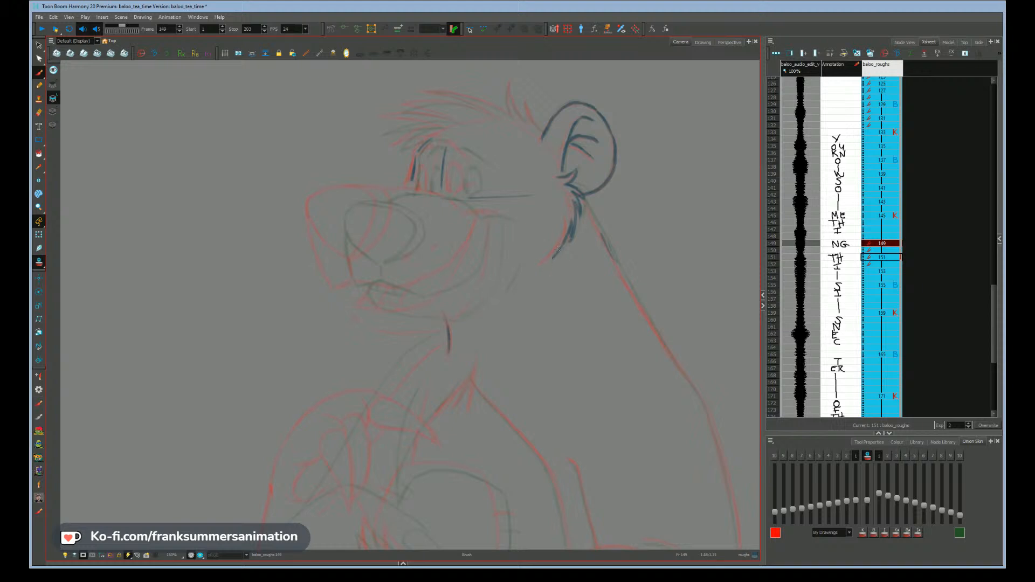
{"action": "left_click_drag", "start_coordinate": [245, 421], "coordinate": [239, 405]}
{"action": "left_click_drag", "start_coordinate": [470, 199], "coordinate": [481, 197]}
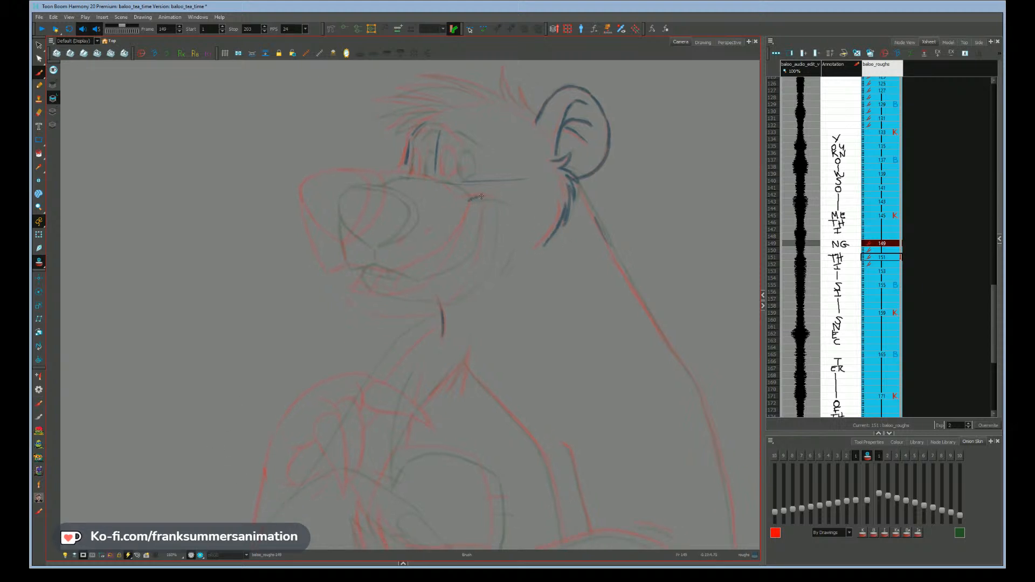
{"action": "left_click_drag", "start_coordinate": [445, 254], "coordinate": [421, 235]}
{"action": "key", "text": "ctrl+z"}
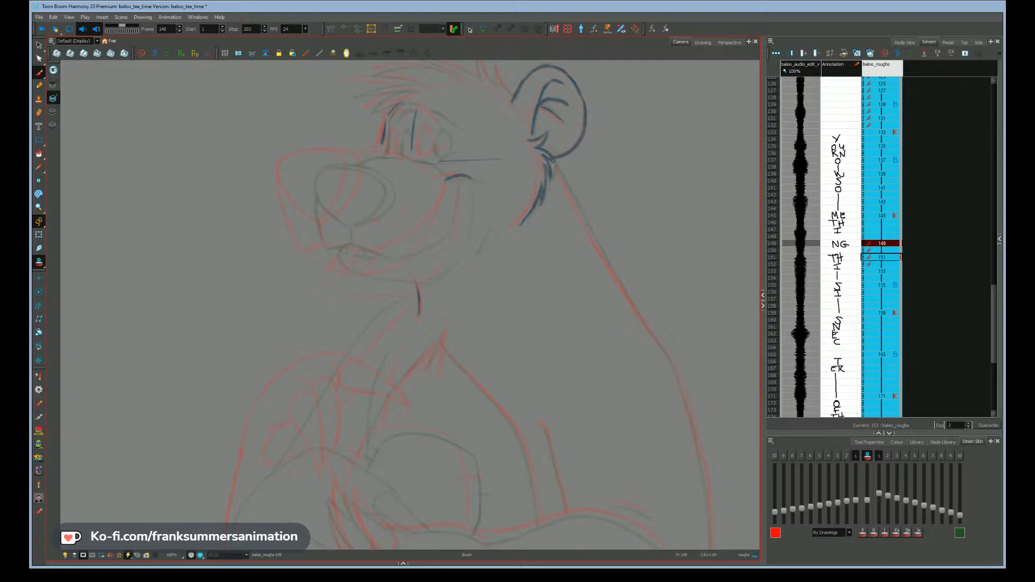
- Draw the back contour from the neck down to the elbow and the short crease line above the folded forearm
{"action": "left_click_drag", "start_coordinate": [553, 163], "coordinate": [683, 390]}
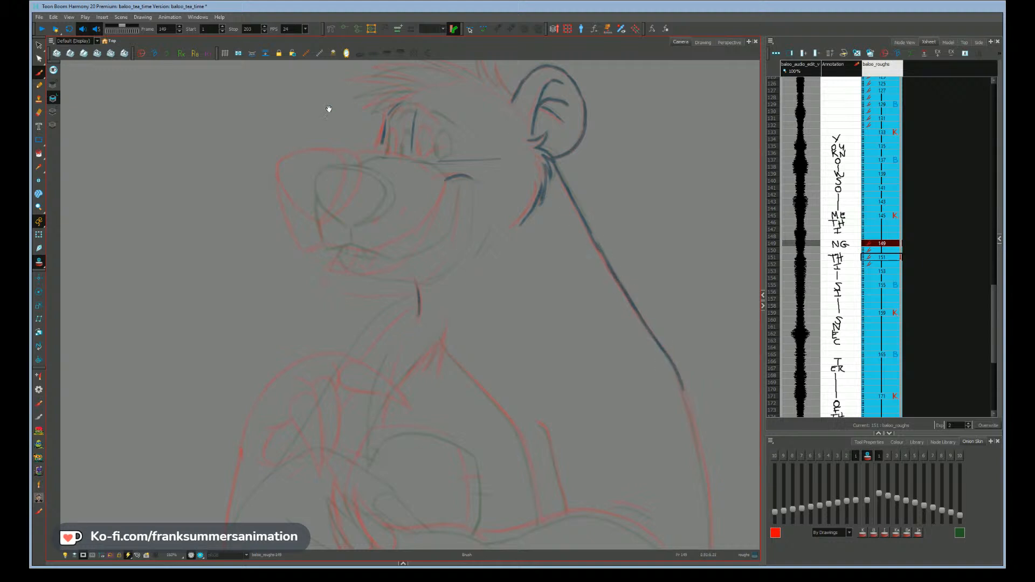
{"action": "left_click_drag", "start_coordinate": [329, 109], "coordinate": [361, 213]}
{"action": "mouse_move", "coordinate": [349, 420]}
{"action": "left_mouse_down"}
{"action": "mouse_move", "coordinate": [250, 277]}
{"action": "mouse_move", "coordinate": [262, 187]}
{"action": "left_mouse_up"}
{"action": "left_click_drag", "start_coordinate": [315, 427], "coordinate": [297, 282]}
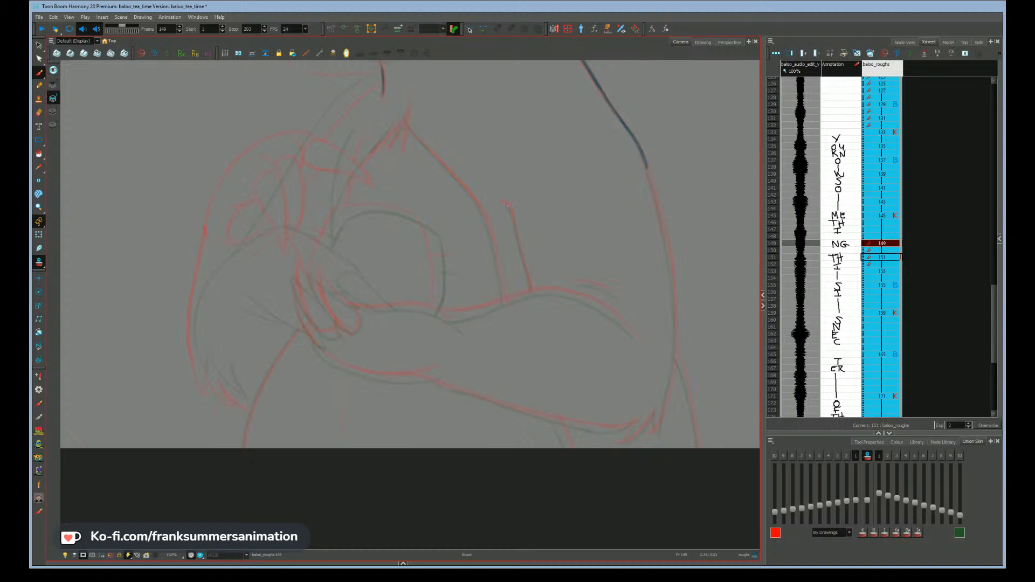
{"action": "mouse_move", "coordinate": [502, 202]}
{"action": "left_mouse_down"}
{"action": "mouse_move", "coordinate": [528, 276]}
{"action": "mouse_move", "coordinate": [515, 223]}
{"action": "mouse_move", "coordinate": [525, 266]}
{"action": "left_mouse_up"}
{"action": "left_click_drag", "start_coordinate": [202, 365], "coordinate": [203, 370]}
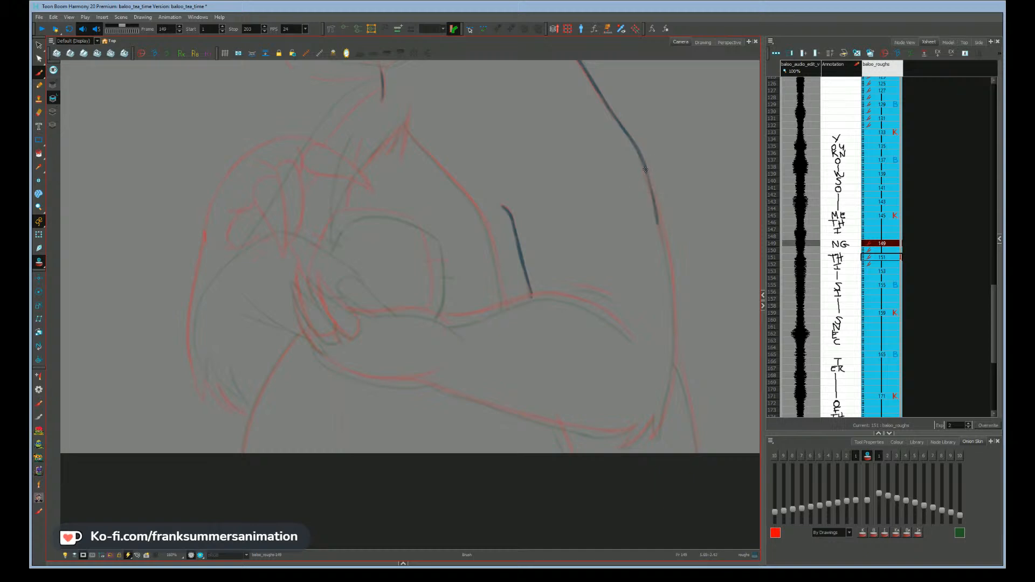
{"action": "left_click_drag", "start_coordinate": [655, 207], "coordinate": [673, 284]}
{"action": "key", "text": "ctrl+z"}
{"action": "mouse_move", "coordinate": [646, 172]}
{"action": "left_mouse_down"}
{"action": "mouse_move", "coordinate": [671, 285]}
{"action": "mouse_move", "coordinate": [671, 365]}
{"action": "mouse_move", "coordinate": [675, 332]}
{"action": "mouse_move", "coordinate": [674, 350]}
{"action": "mouse_move", "coordinate": [655, 449]}
{"action": "left_mouse_up"}
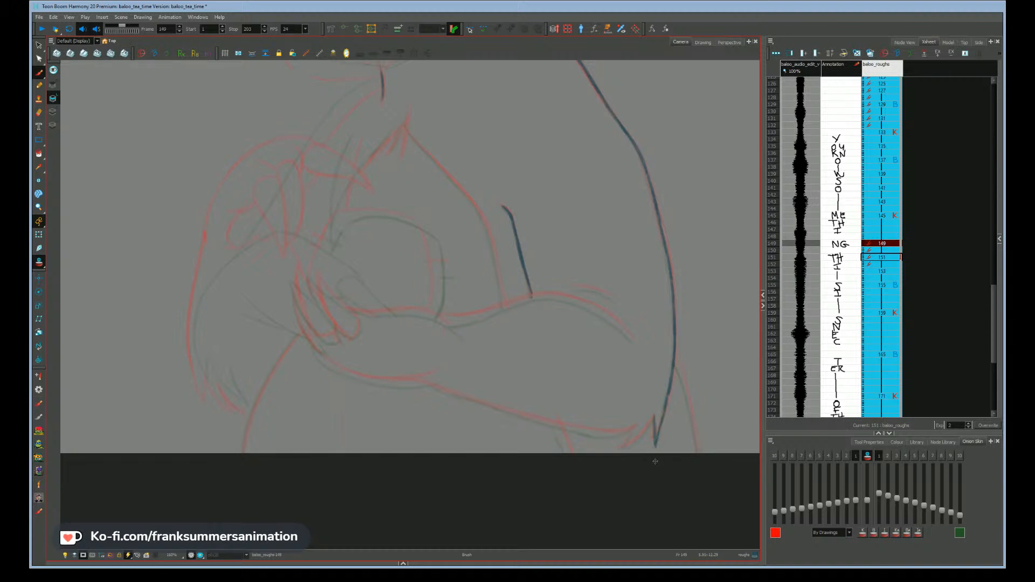
- Draw the pointed fur tufts at the elbow of the near arm with the canvas rotated
{"action": "scroll", "coordinate": [555, 381], "scroll_direction": "down", "scroll_amount": 2}
{"action": "left_click_drag", "start_coordinate": [555, 381], "coordinate": [574, 256]}
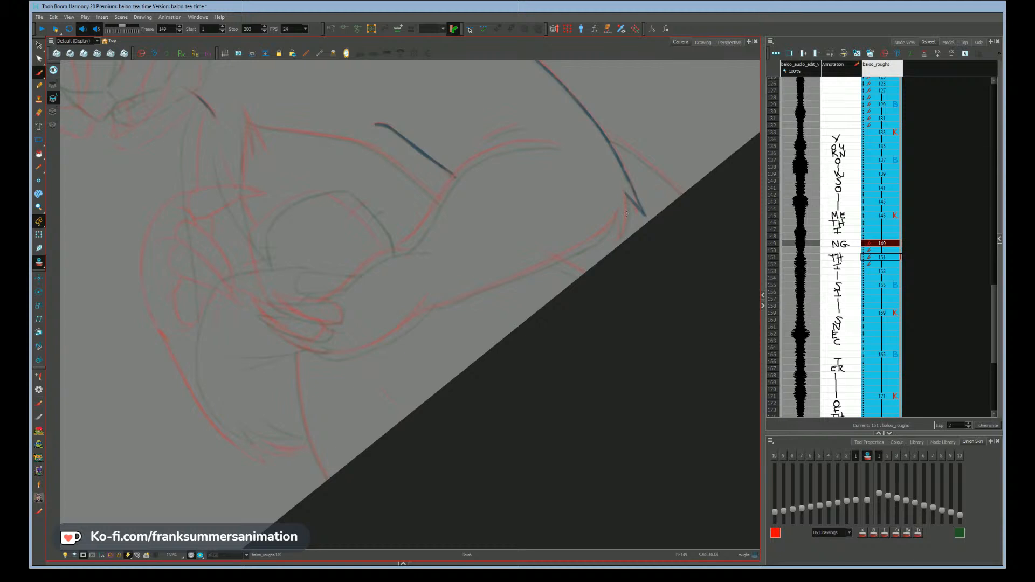
{"action": "mouse_move", "coordinate": [627, 213]}
{"action": "left_mouse_down"}
{"action": "mouse_move", "coordinate": [625, 197]}
{"action": "mouse_move", "coordinate": [625, 222]}
{"action": "mouse_move", "coordinate": [619, 212]}
{"action": "left_mouse_up"}
{"action": "left_click_drag", "start_coordinate": [424, 265], "coordinate": [362, 332]}
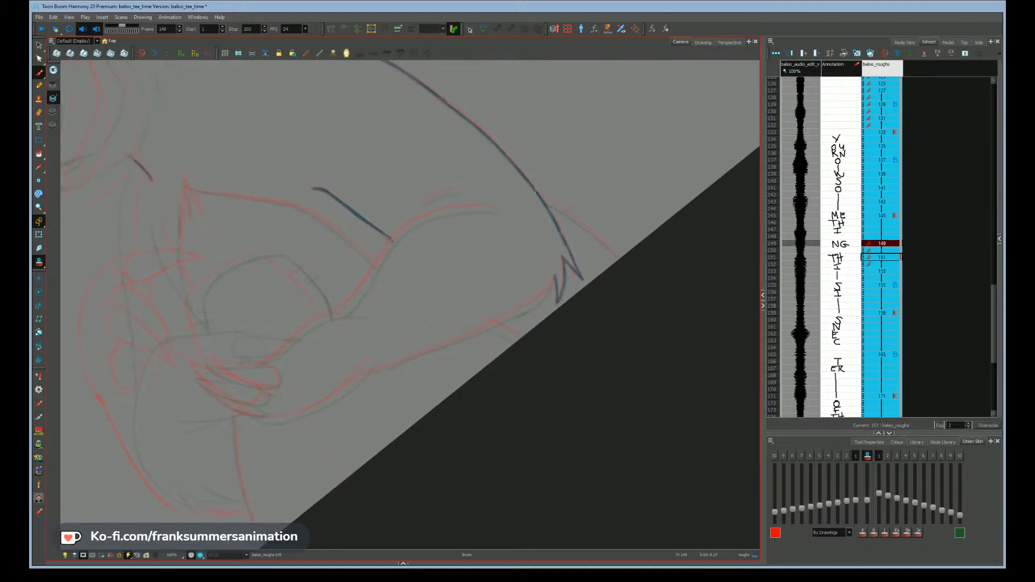
- Draw the continuation of the bear's back contour below the elbow of the near arm
{"action": "left_click_drag", "start_coordinate": [547, 200], "coordinate": [617, 253]}
{"action": "mouse_move", "coordinate": [253, 442]}
{"action": "left_mouse_down"}
{"action": "mouse_move", "coordinate": [350, 418]}
{"action": "mouse_move", "coordinate": [361, 370]}
{"action": "left_mouse_up"}
{"action": "key", "text": "shift+m"}
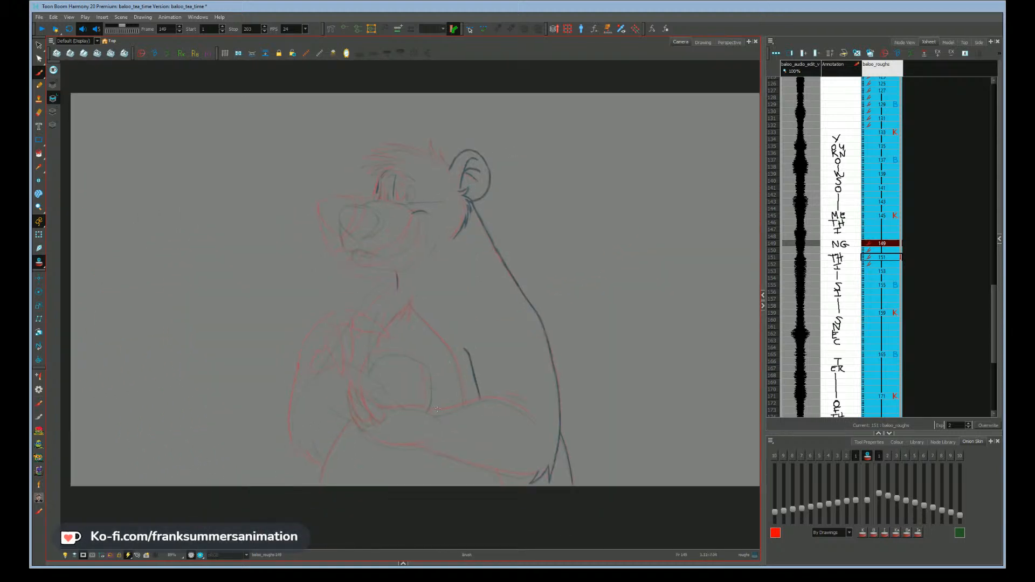
- Draw the front edge of the far eye socket and the muzzle's top line running back to the cheek crease
{"action": "scroll", "coordinate": [370, 430], "scroll_direction": "up", "scroll_amount": 3}
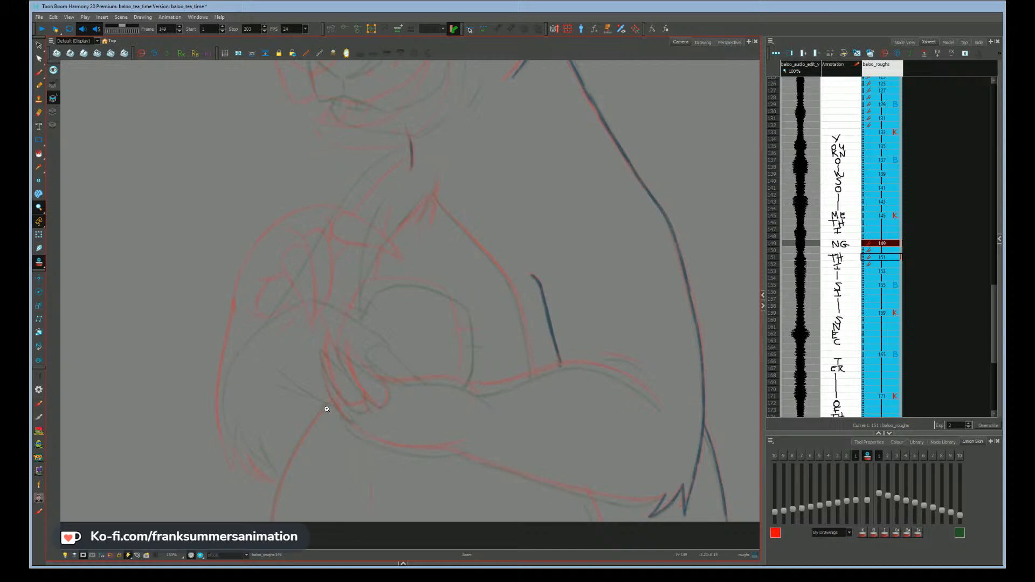
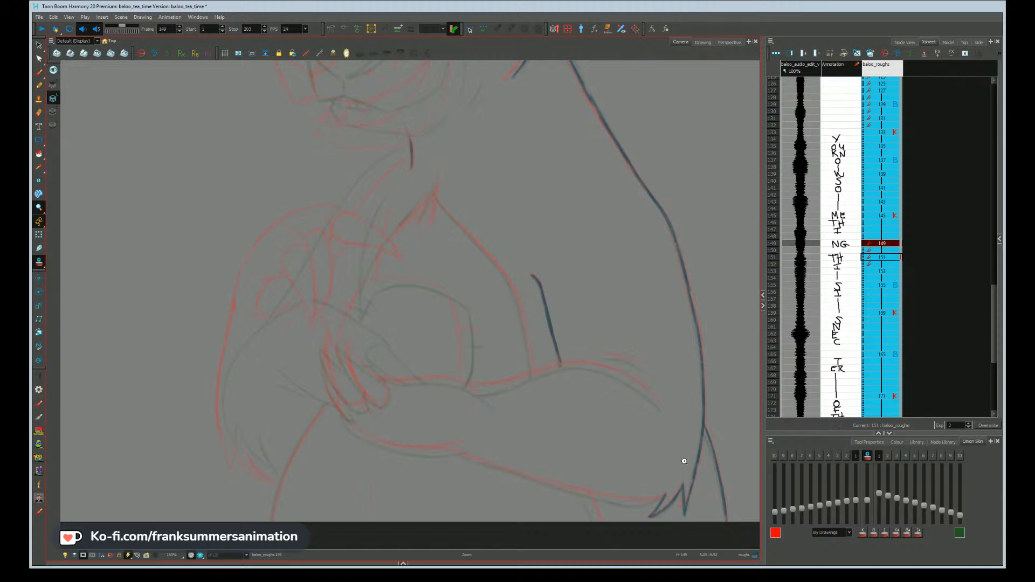
{"action": "left_click", "coordinate": [298, 433], "text": "alt"}
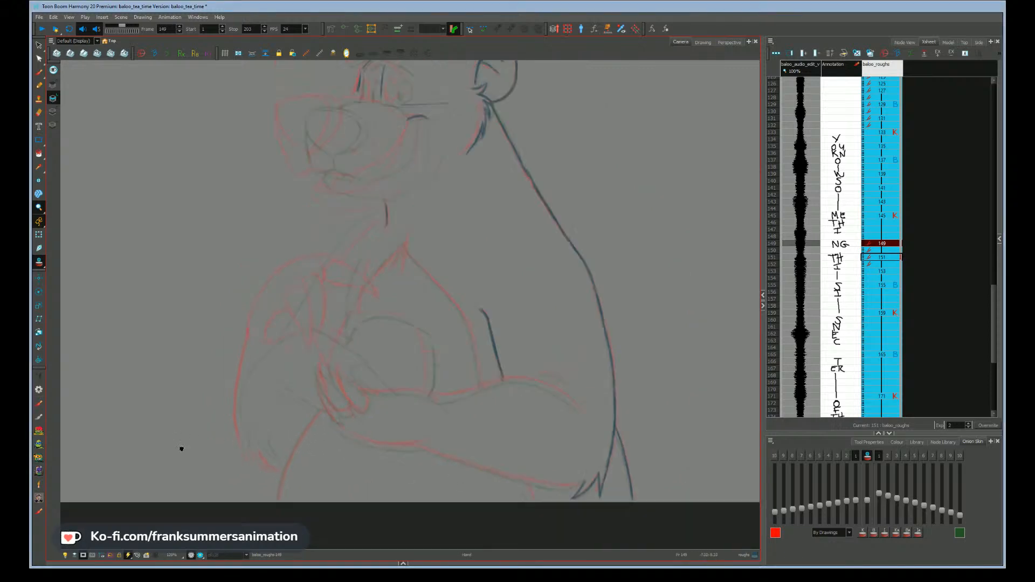
{"action": "left_click_drag", "start_coordinate": [180, 447], "coordinate": [202, 468]}
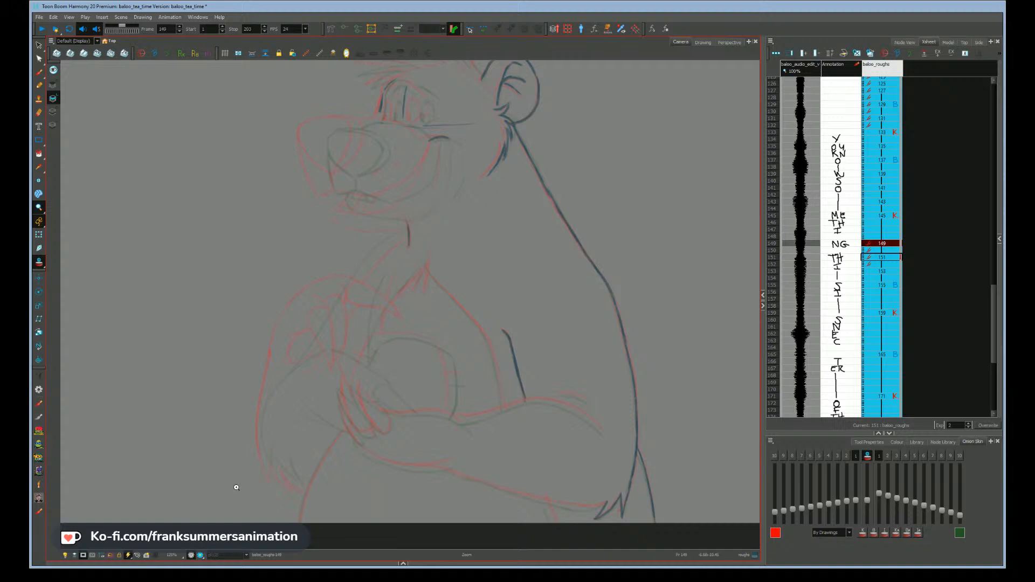
{"action": "left_click", "coordinate": [351, 132]}
{"action": "left_click", "coordinate": [344, 132]}
{"action": "left_click_drag", "start_coordinate": [299, 196], "coordinate": [294, 254]}
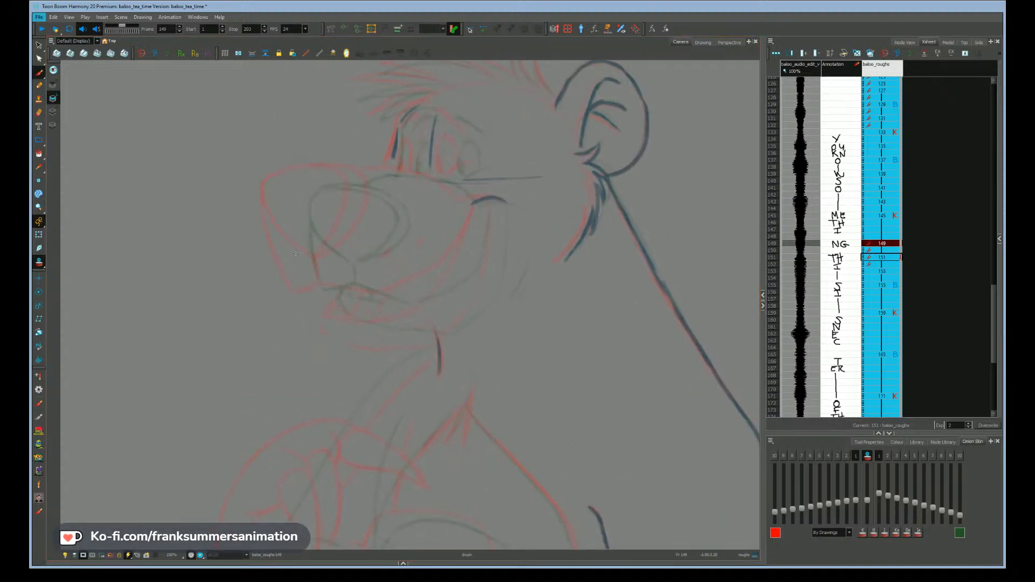
{"action": "left_click_drag", "start_coordinate": [415, 107], "coordinate": [402, 119]}
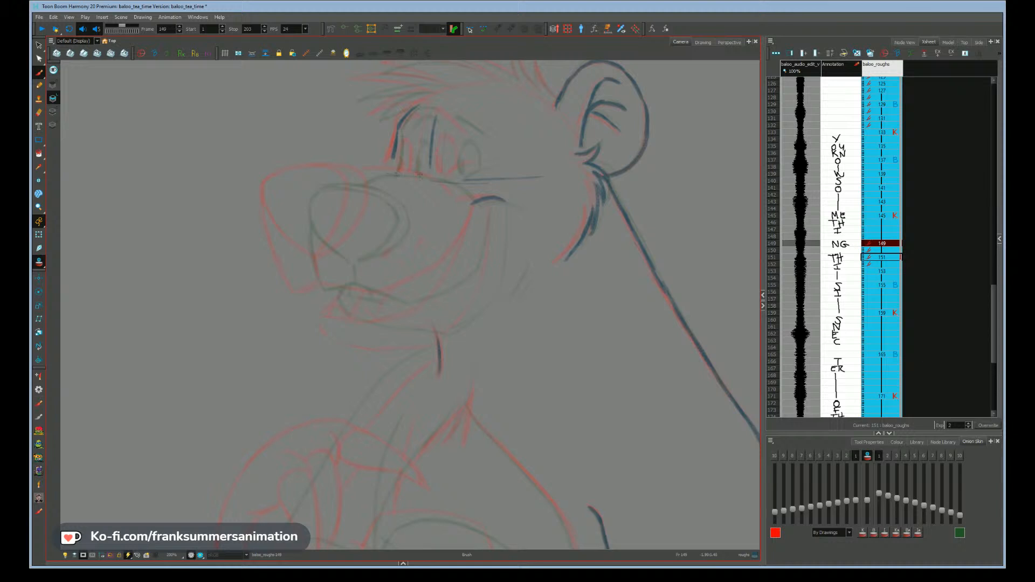
{"action": "mouse_move", "coordinate": [396, 172]}
{"action": "left_mouse_down"}
{"action": "mouse_move", "coordinate": [449, 185]}
{"action": "mouse_move", "coordinate": [431, 178]}
{"action": "mouse_move", "coordinate": [465, 203]}
{"action": "left_mouse_up"}
{"action": "left_click_drag", "start_coordinate": [398, 172], "coordinate": [348, 179]}
{"action": "key", "text": "ctrl+z"}
{"action": "key", "text": "ctrl+z"}
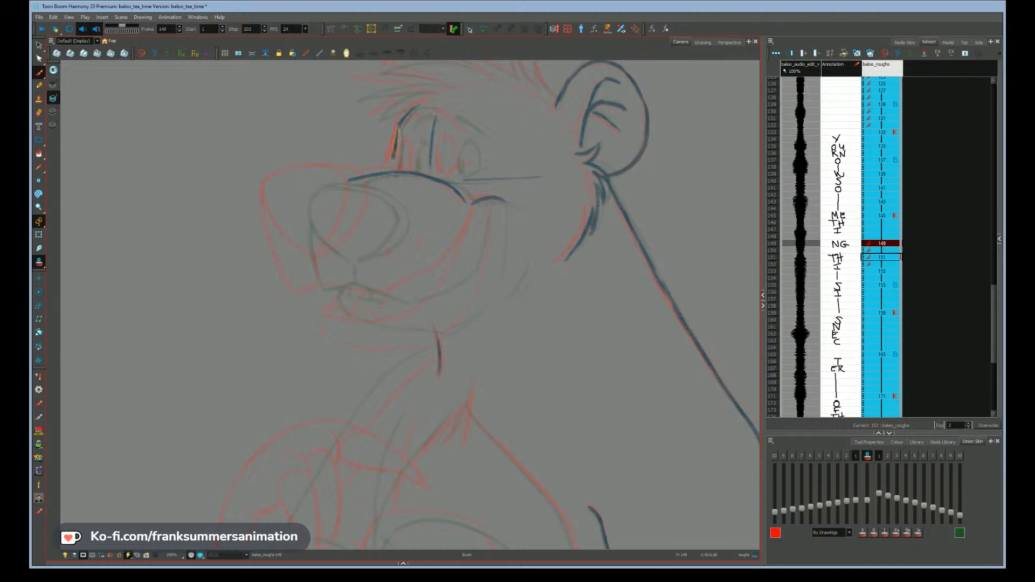
{"action": "left_click_drag", "start_coordinate": [399, 128], "coordinate": [389, 171]}
- Compare with the neighbouring drawing and draw the pointed hair tufts on the crown in front of the ear
{"action": "left_click_drag", "start_coordinate": [337, 237], "coordinate": [332, 346]}
{"action": "key", "text": "f"}
{"action": "key", "text": "g"}
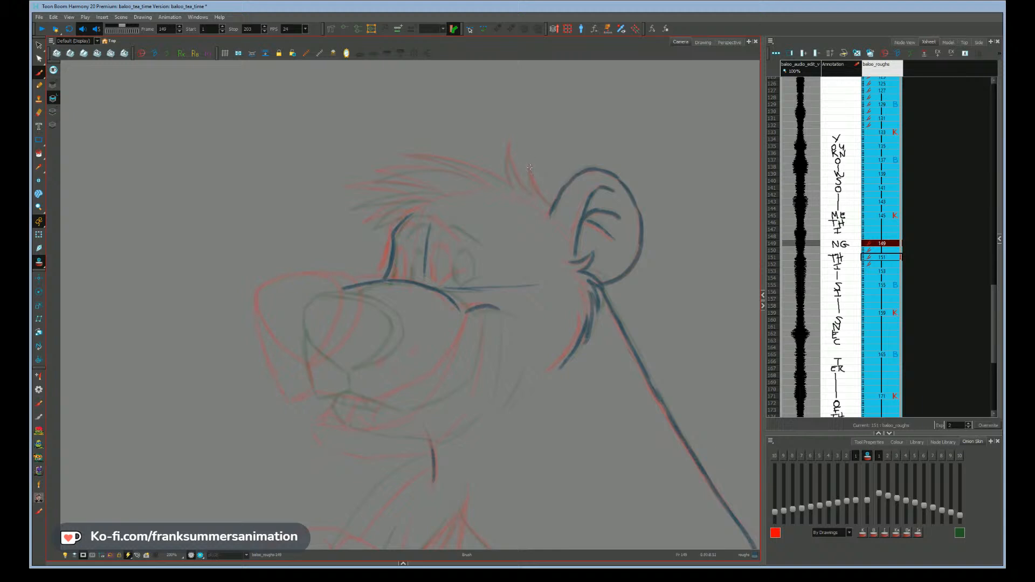
{"action": "left_click_drag", "start_coordinate": [530, 167], "coordinate": [551, 207]}
{"action": "left_click_drag", "start_coordinate": [508, 143], "coordinate": [536, 199]}
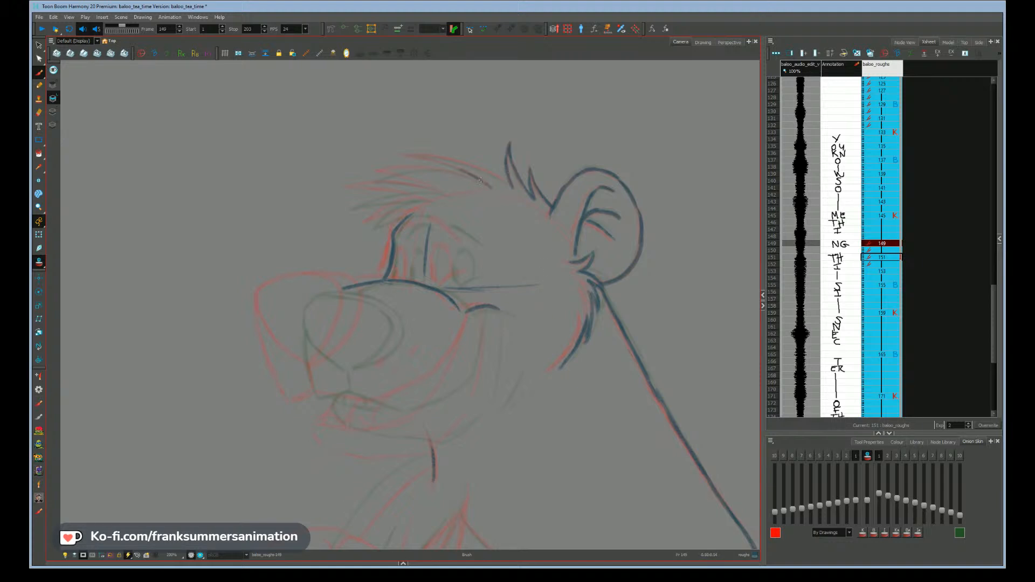
- Draw the long hair strands sweeping forward from the top of the head and compare them with the neighbouring drawing
{"action": "mouse_move", "coordinate": [515, 188]}
{"action": "left_mouse_down"}
{"action": "mouse_move", "coordinate": [421, 155]}
{"action": "mouse_move", "coordinate": [459, 162]}
{"action": "mouse_move", "coordinate": [402, 156]}
{"action": "left_mouse_up"}
{"action": "left_click_drag", "start_coordinate": [448, 195], "coordinate": [391, 179]}
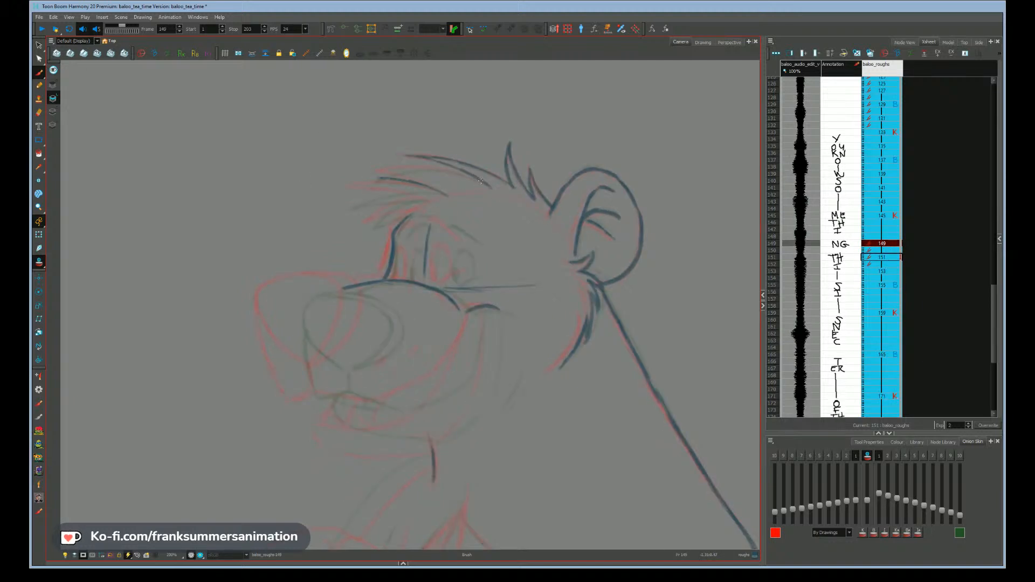
{"action": "left_click_drag", "start_coordinate": [490, 187], "coordinate": [410, 169]}
{"action": "key", "text": "f"}
{"action": "key", "text": "g"}
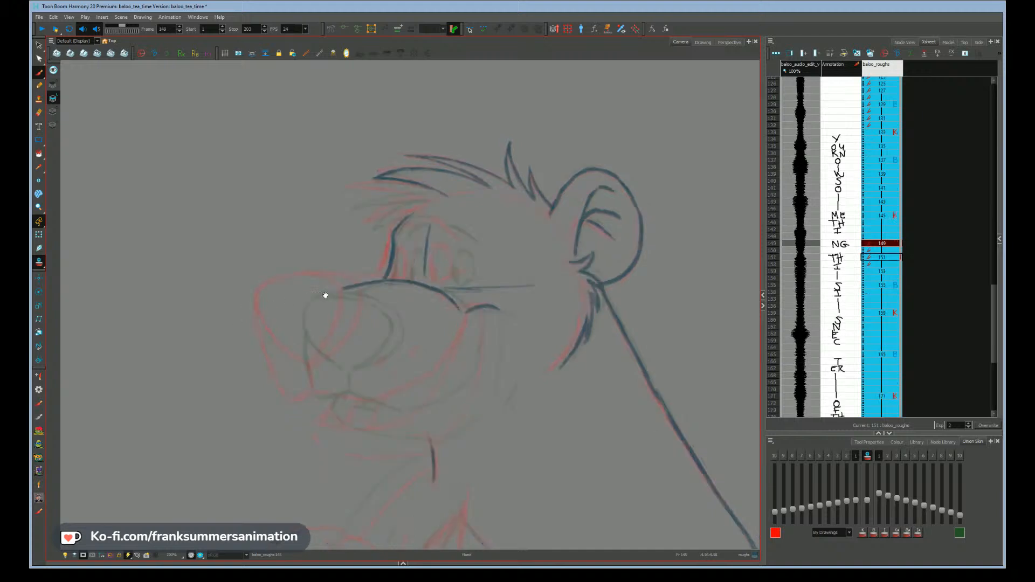
- Compare the poses with the neighbouring drawing and draw the lowest hair tuft just above the far eye
{"action": "left_click_drag", "start_coordinate": [326, 295], "coordinate": [377, 281]}
{"action": "key", "text": "f"}
{"action": "key", "text": "g"}
{"action": "key", "text": "f"}
{"action": "key", "text": "g"}
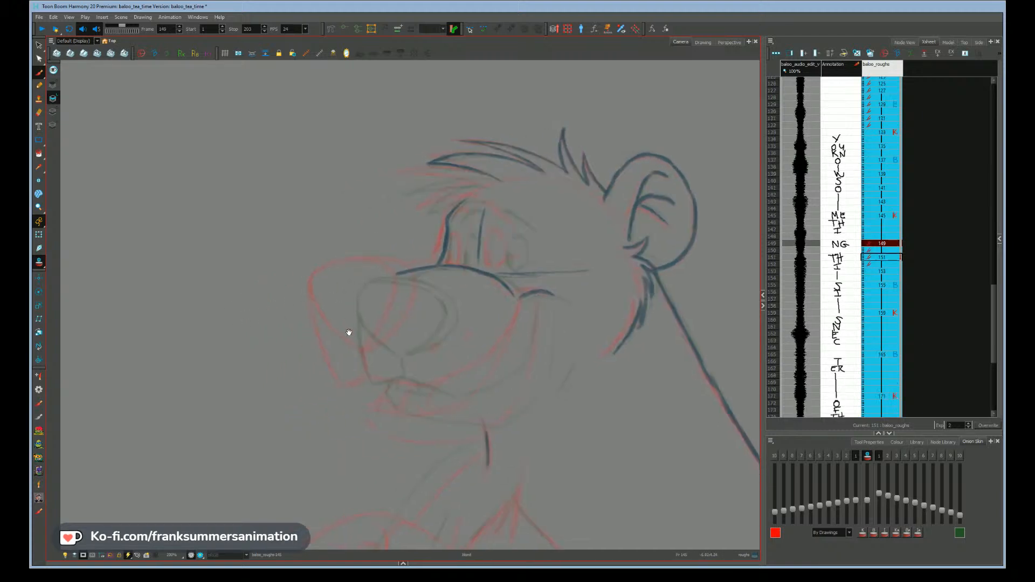
{"action": "left_click_drag", "start_coordinate": [347, 331], "coordinate": [426, 352]}
{"action": "key", "text": "g"}
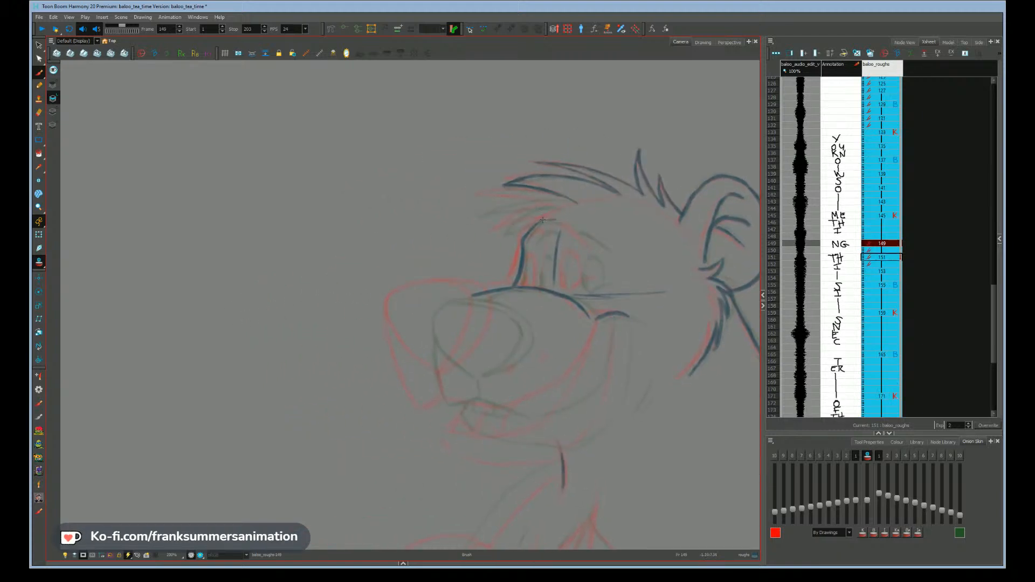
{"action": "left_click_drag", "start_coordinate": [530, 220], "coordinate": [502, 235]}
{"action": "left_click_drag", "start_coordinate": [536, 208], "coordinate": [476, 213]}
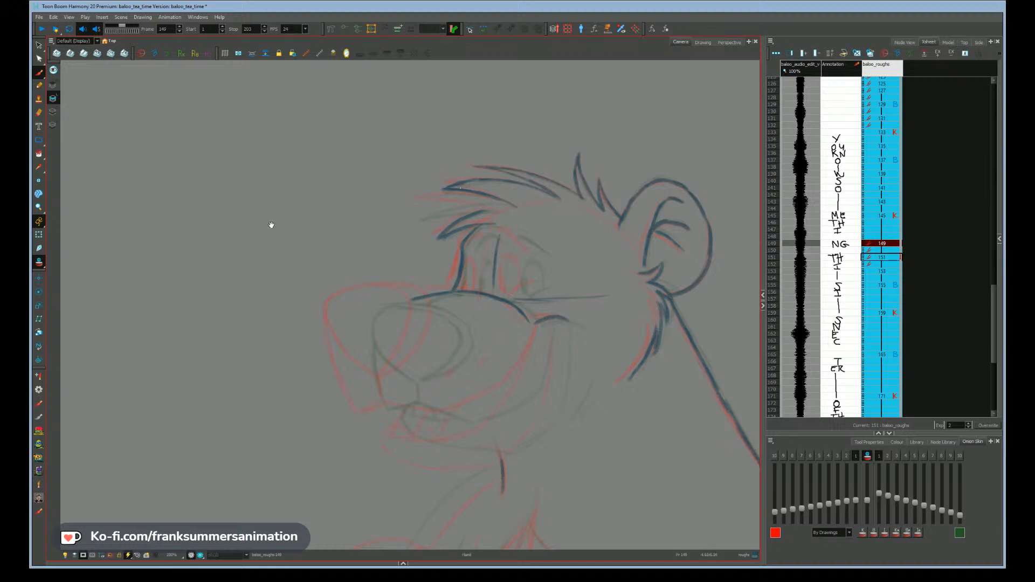
- Draw the middle hair tuft pointing forward over the forehead and compare it with the neighbouring drawing
{"action": "left_click_drag", "start_coordinate": [270, 224], "coordinate": [252, 209]}
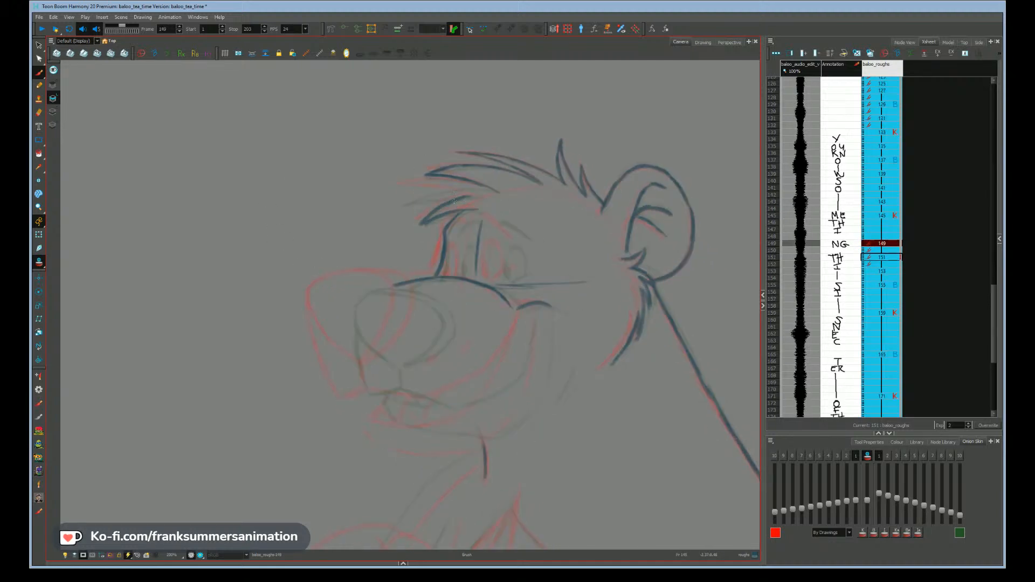
{"action": "left_click_drag", "start_coordinate": [471, 198], "coordinate": [407, 198]}
{"action": "left_click_drag", "start_coordinate": [480, 187], "coordinate": [451, 185]}
{"action": "key", "text": "f"}
{"action": "key", "text": "g"}
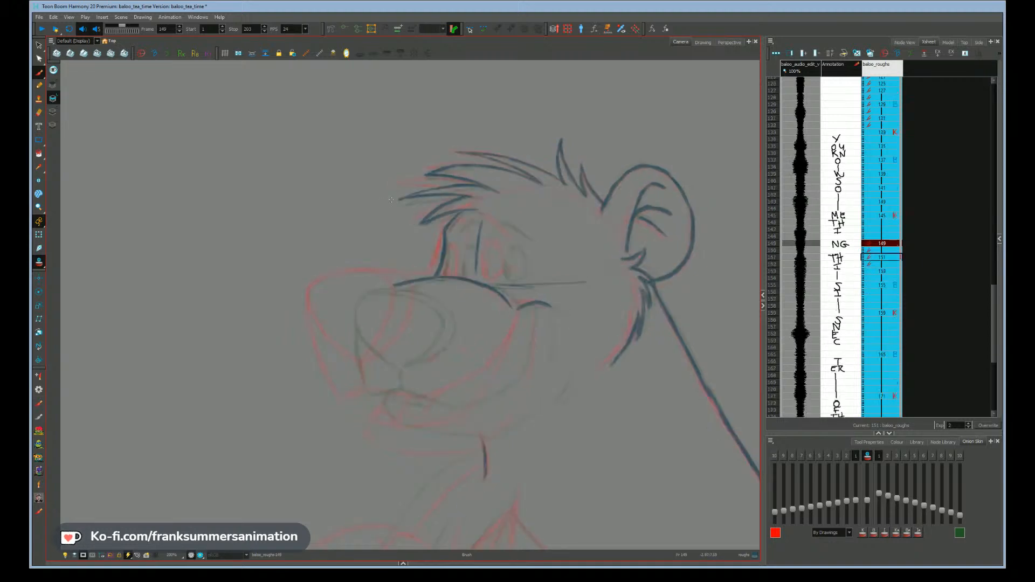
- Draw the upper eye and brow lines and compare frame 149 with the preceding key at frame 145
{"action": "left_click_drag", "start_coordinate": [310, 317], "coordinate": [308, 305]}
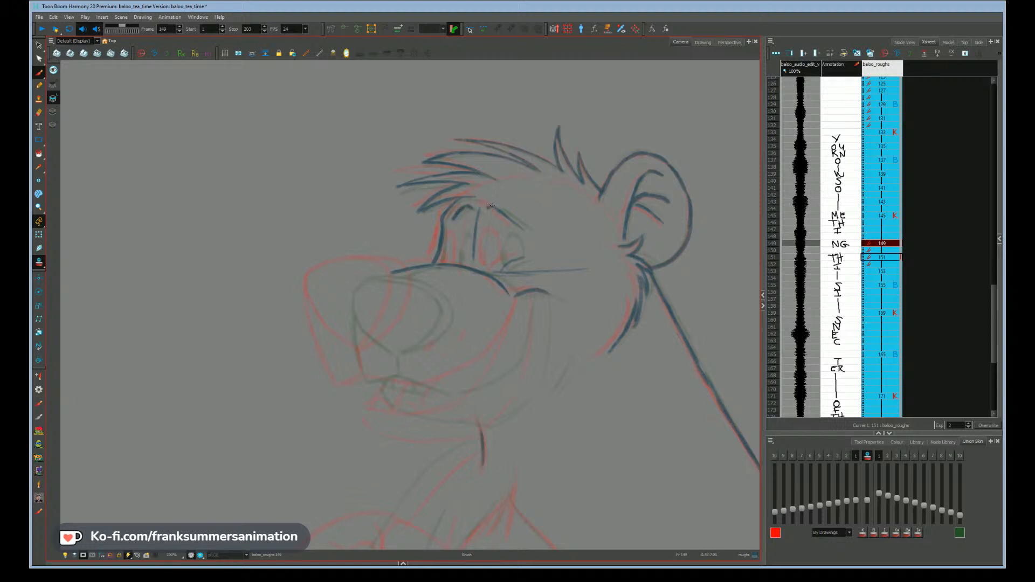
{"action": "key", "text": "f"}
{"action": "key", "text": "g"}
{"action": "key", "text": "f"}
{"action": "key", "text": "g"}
{"action": "left_click_drag", "start_coordinate": [242, 412], "coordinate": [243, 408]}
{"action": "key", "text": "f"}
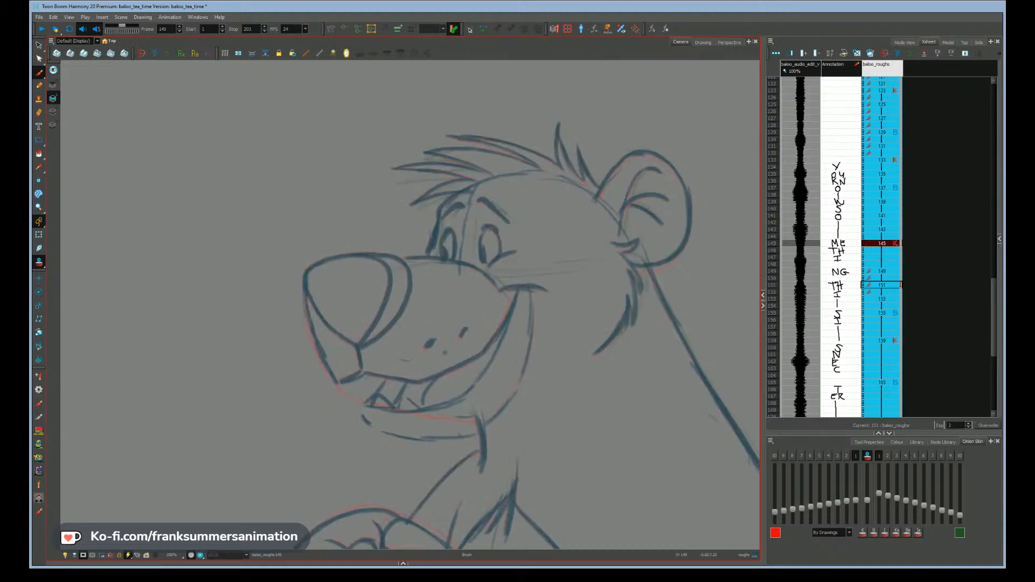
{"action": "key", "text": "g"}
{"action": "scroll", "coordinate": [222, 338], "scroll_direction": "down", "scroll_amount": 1}
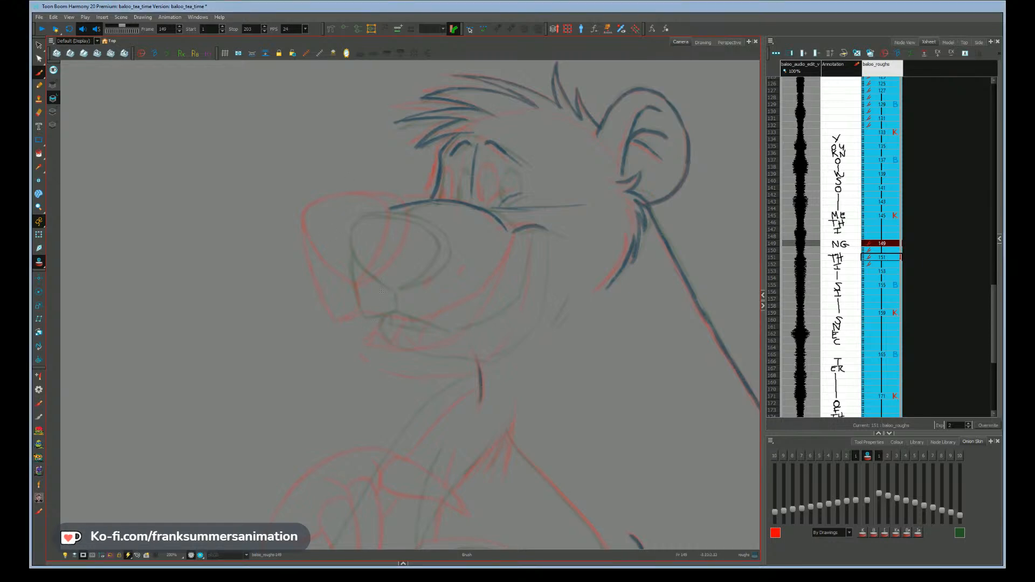
- Draw the line under the nose, the muzzle's front edge and the upper lip curving up to the cheek crease
{"action": "left_click_drag", "start_coordinate": [380, 290], "coordinate": [383, 311]}
{"action": "mouse_move", "coordinate": [327, 248]}
{"action": "left_mouse_down"}
{"action": "mouse_move", "coordinate": [346, 312]}
{"action": "mouse_move", "coordinate": [412, 321]}
{"action": "left_mouse_up"}
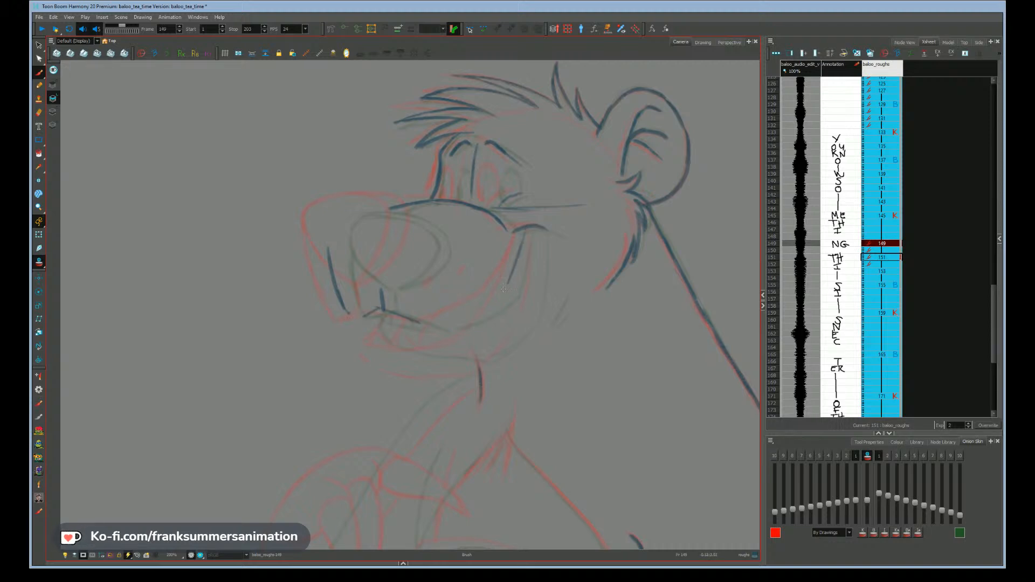
{"action": "mouse_move", "coordinate": [505, 289]}
{"action": "left_mouse_down"}
{"action": "mouse_move", "coordinate": [462, 314]}
{"action": "mouse_move", "coordinate": [417, 318]}
{"action": "left_mouse_up"}
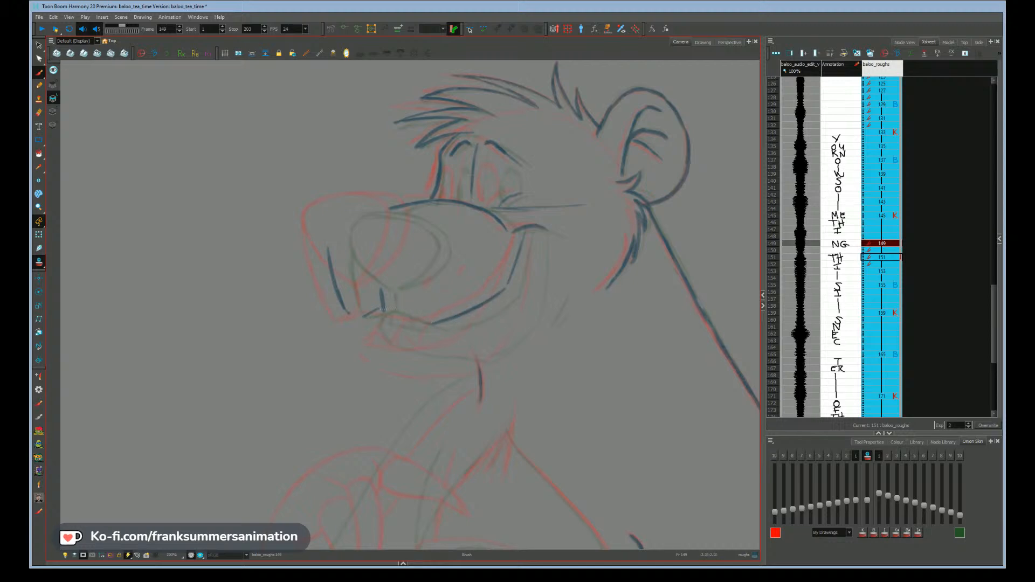
{"action": "left_click_drag", "start_coordinate": [383, 311], "coordinate": [349, 317]}
{"action": "key", "text": "ctrl+z"}
{"action": "left_click_drag", "start_coordinate": [328, 248], "coordinate": [350, 316]}
{"action": "left_click_drag", "start_coordinate": [350, 318], "coordinate": [329, 259]}
{"action": "key", "text": "Delete"}
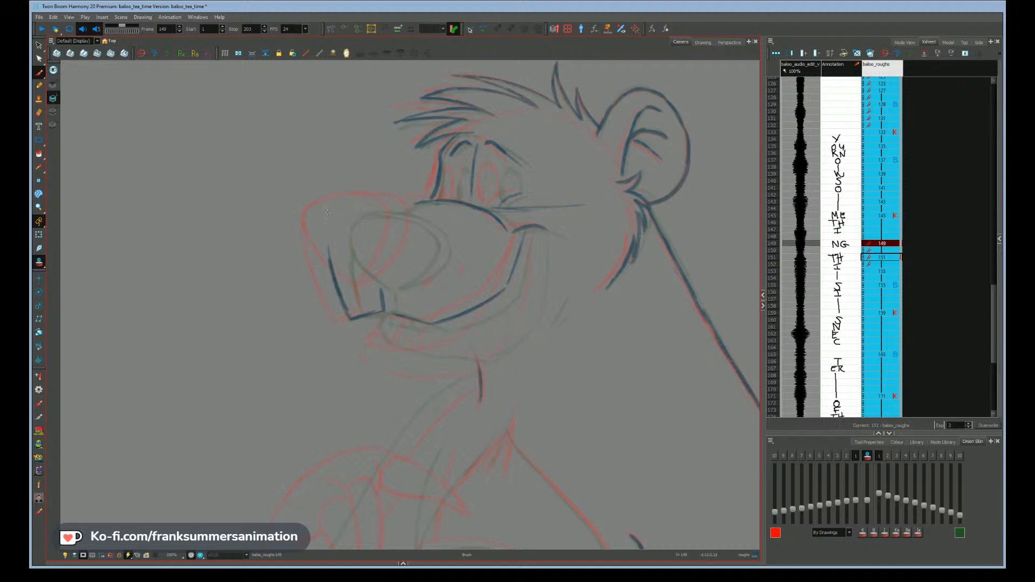
{"action": "left_click_drag", "start_coordinate": [329, 209], "coordinate": [370, 204]}
- Go to frame 151, show two previous drawings in the onion skin and activate Shift and Trace
{"action": "key", "text": "g"}
{"action": "key", "text": "alt+s"}
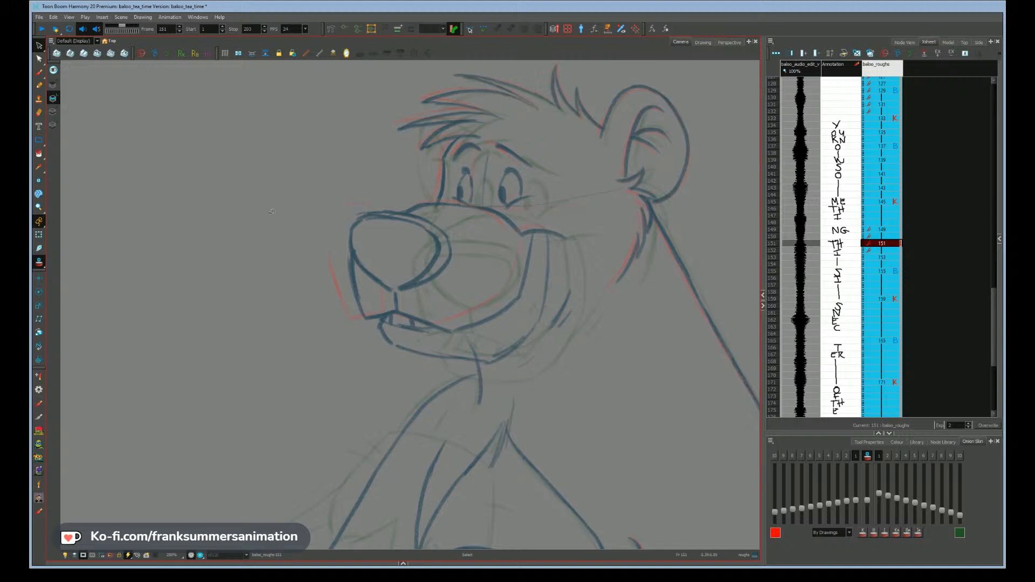
{"action": "left_click", "coordinate": [845, 456]}
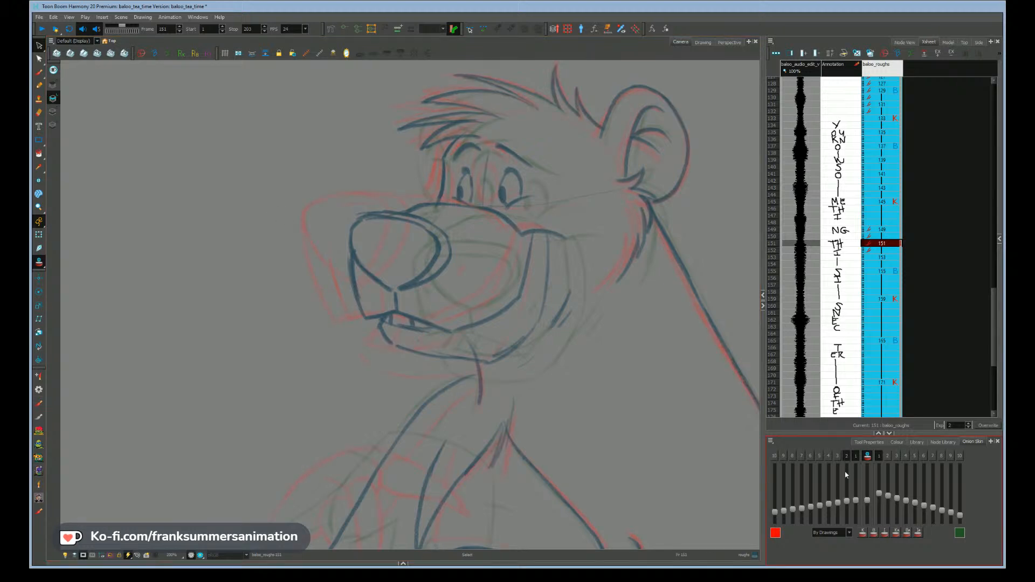
{"action": "left_click", "coordinate": [470, 30]}
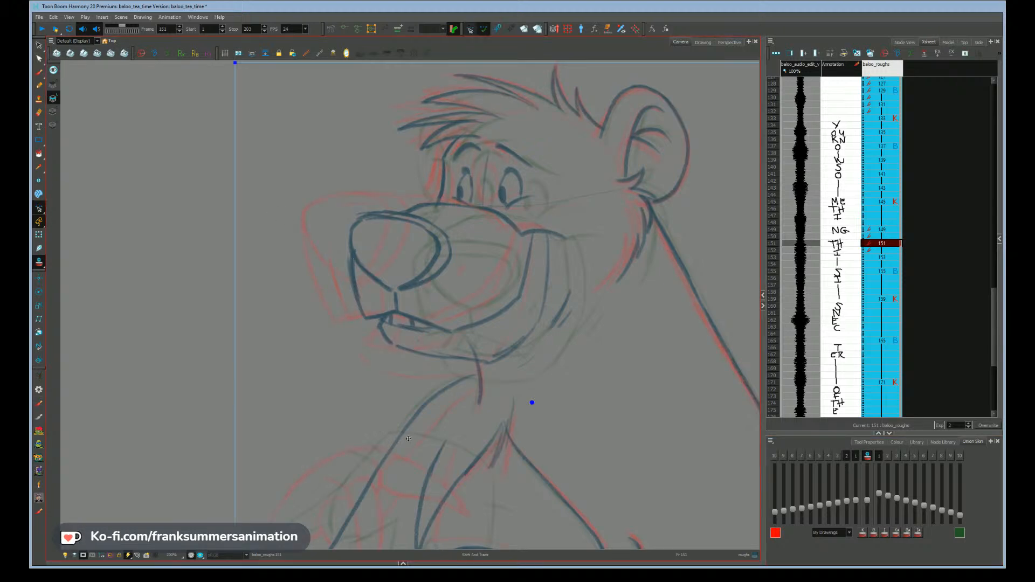
- Set the pivot below the nose, then shift and rotate the frame 151 drawing to align its nose with the earlier key's nose
{"action": "left_click_drag", "start_coordinate": [372, 442], "coordinate": [363, 440]}
{"action": "mouse_move", "coordinate": [564, 480]}
{"action": "left_mouse_down"}
{"action": "mouse_move", "coordinate": [528, 473]}
{"action": "mouse_move", "coordinate": [355, 282]}
{"action": "left_mouse_up"}
{"action": "key", "text": "space"}
{"action": "left_click_drag", "start_coordinate": [241, 215], "coordinate": [339, 333]}
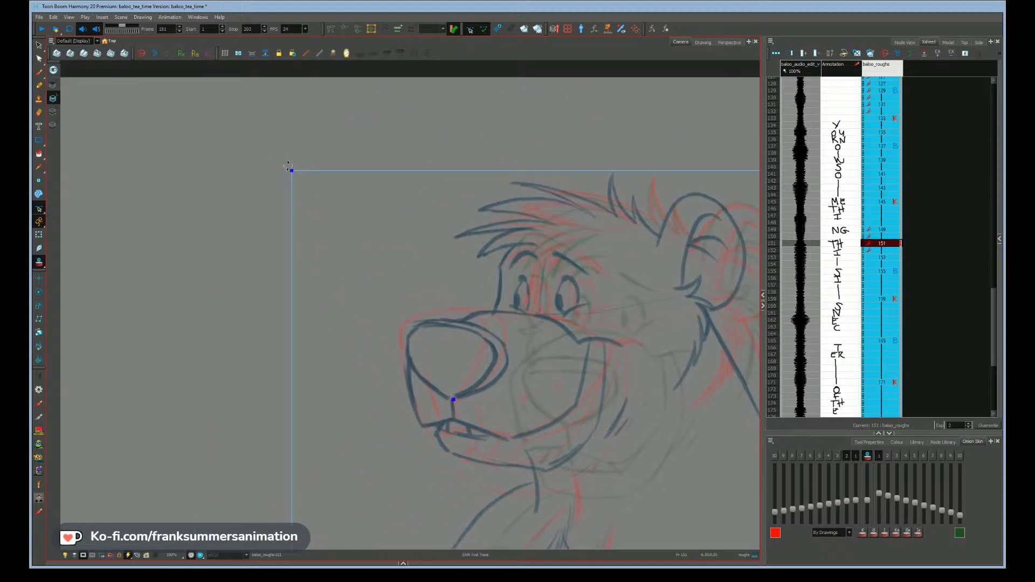
{"action": "mouse_move", "coordinate": [288, 166]}
{"action": "left_mouse_down"}
{"action": "mouse_move", "coordinate": [244, 204]}
{"action": "mouse_move", "coordinate": [257, 191]}
{"action": "left_mouse_up"}
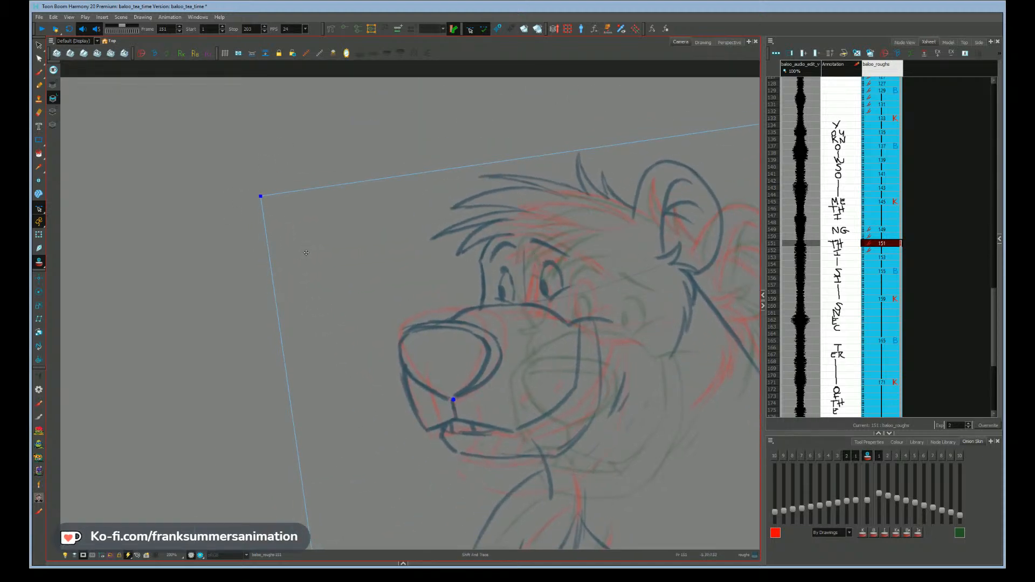
{"action": "left_click_drag", "start_coordinate": [303, 254], "coordinate": [306, 255]}
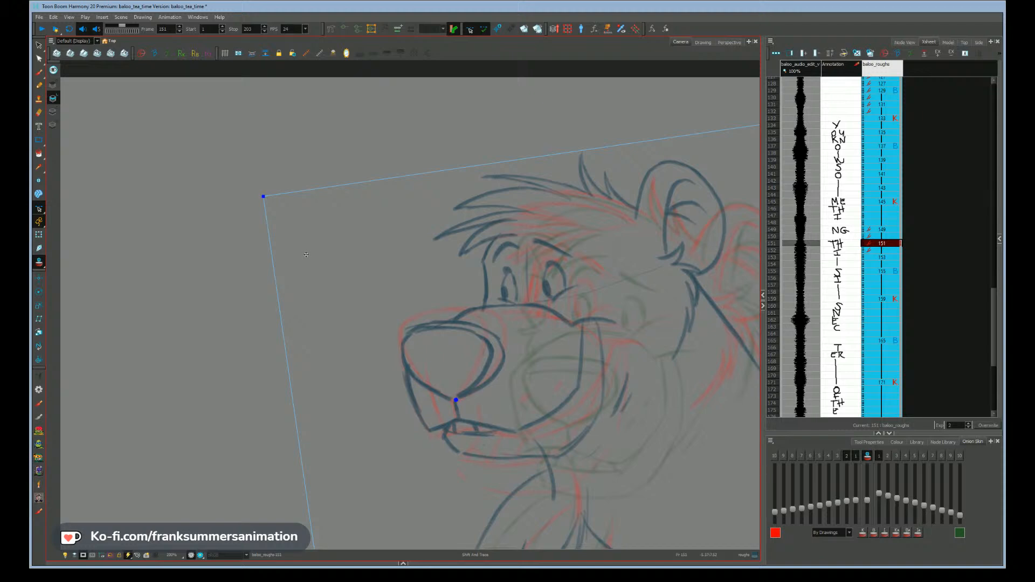
- Return to the brush and remove the nose outline strokes from the drawing at frame 151
{"action": "key", "text": "alt+b"}
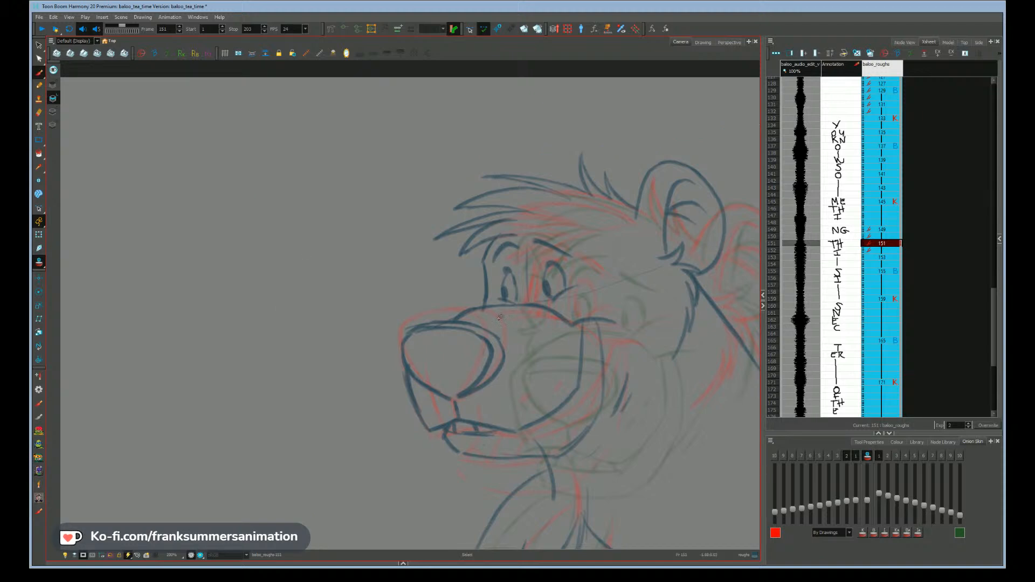
{"action": "key", "text": "ctrl+z"}
{"action": "key", "text": "ctrl+z"}
{"action": "key", "text": "ctrl+z"}
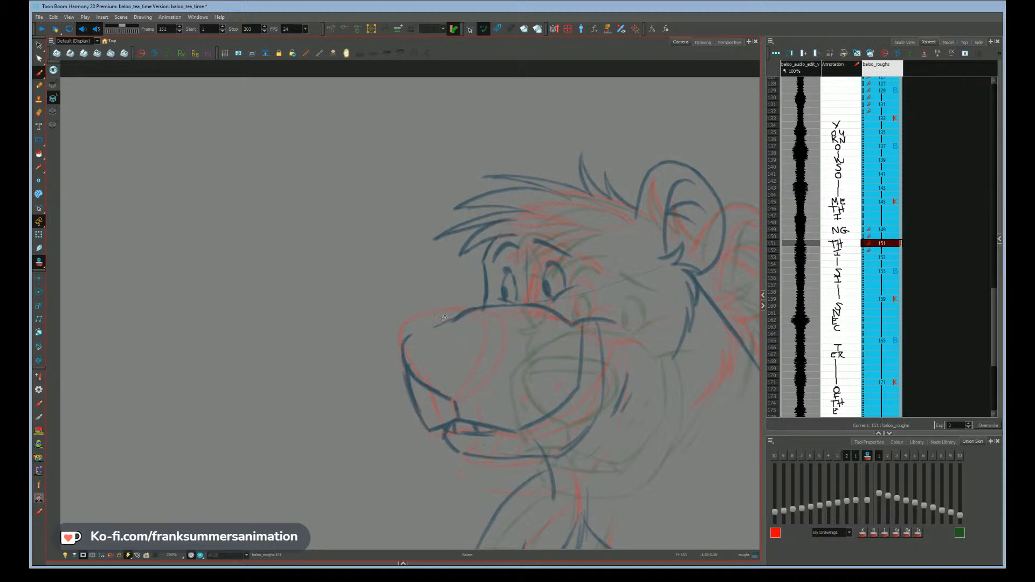
{"action": "key", "text": "ctrl+z"}
{"action": "key", "text": "ctrl+z"}
{"action": "left_click_drag", "start_coordinate": [263, 355], "coordinate": [249, 332]}
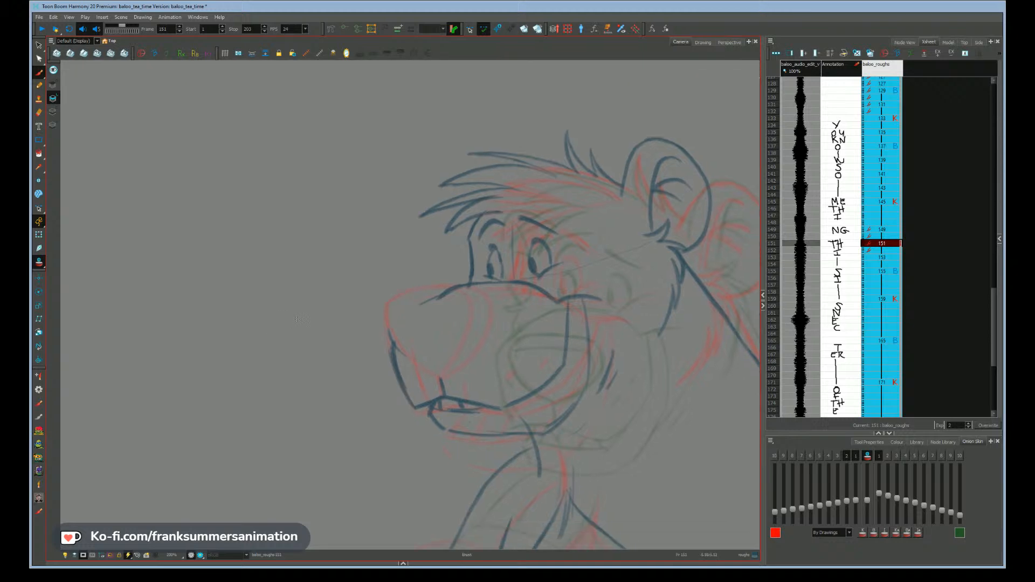
{"action": "left_click_drag", "start_coordinate": [298, 370], "coordinate": [282, 336]}
{"action": "key", "text": "ctrl+z"}
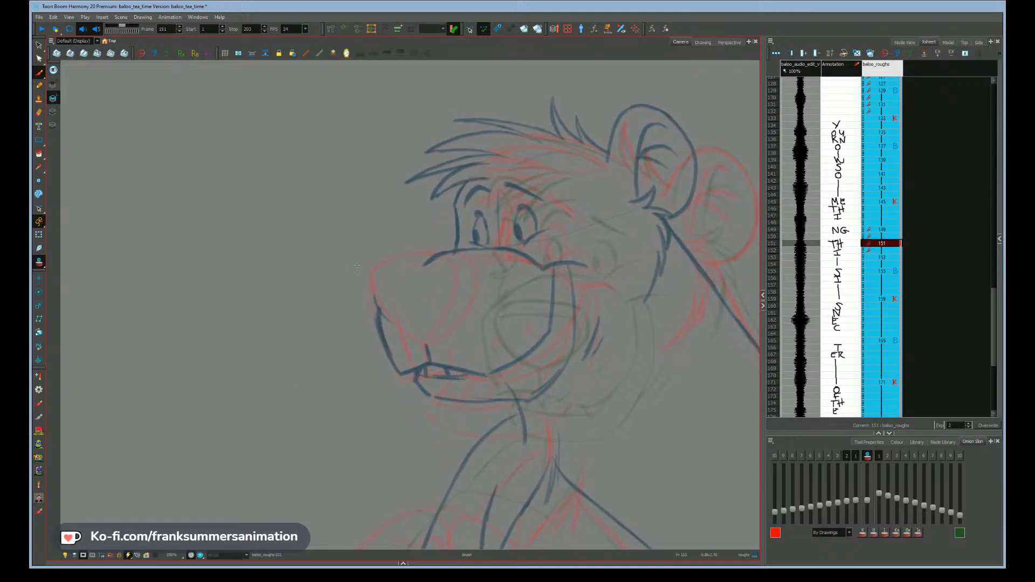
- Redraw the nose outline at frame 151 by tracing the onion-skinned nose of the earlier key
{"action": "mouse_move", "coordinate": [379, 265]}
{"action": "left_mouse_down"}
{"action": "mouse_move", "coordinate": [452, 248]}
{"action": "mouse_move", "coordinate": [477, 270]}
{"action": "left_mouse_up"}
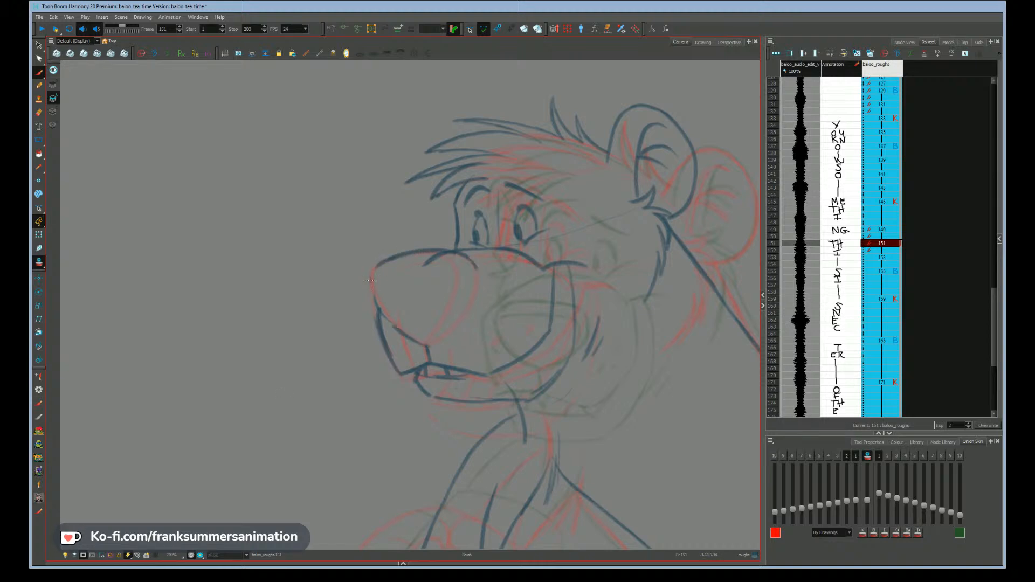
{"action": "left_click_drag", "start_coordinate": [372, 266], "coordinate": [377, 306]}
{"action": "mouse_move", "coordinate": [477, 272]}
{"action": "left_mouse_down"}
{"action": "mouse_move", "coordinate": [459, 324]}
{"action": "mouse_move", "coordinate": [428, 344]}
{"action": "left_mouse_up"}
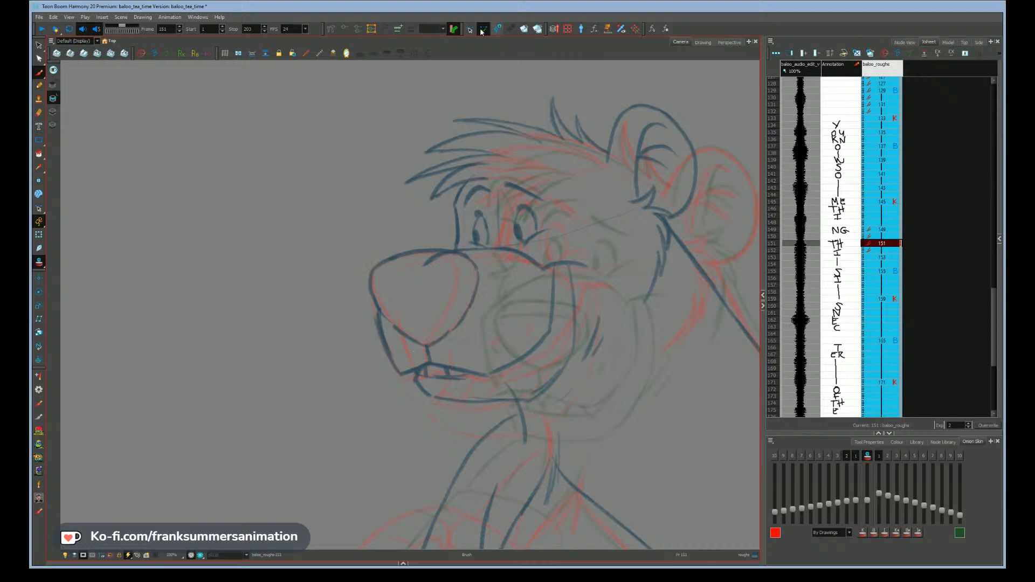
- Flip through the drawings between frames 149 and 155 to compare the bear's nose and muzzle across neighbouring frames
{"action": "left_click_drag", "start_coordinate": [202, 346], "coordinate": [251, 360]}
{"action": "key", "text": "g"}
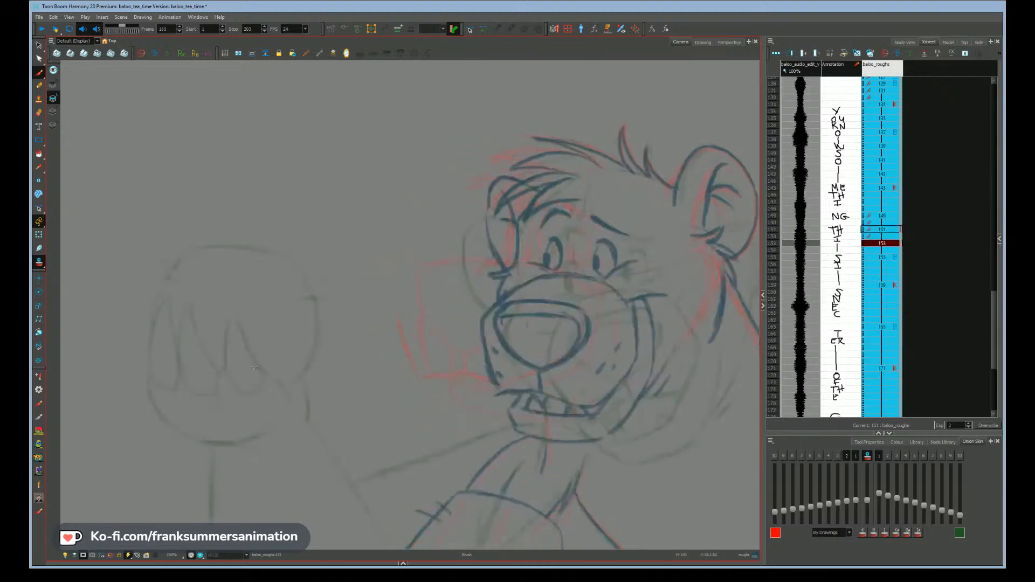
{"action": "key", "text": "g"}
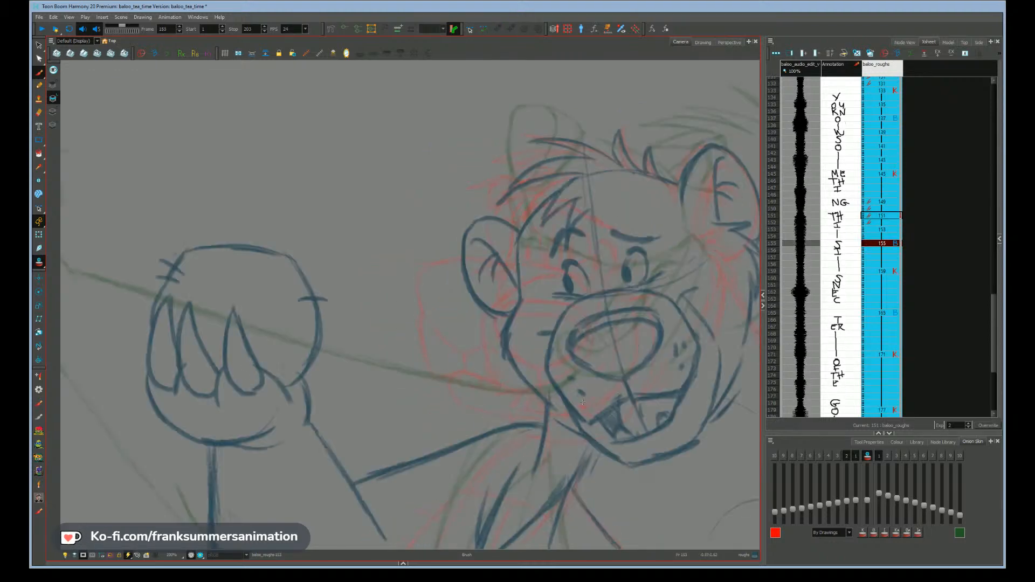
{"action": "key", "text": "f"}
{"action": "key", "text": "f"}
{"action": "key", "text": "f"}
{"action": "key", "text": "f"}
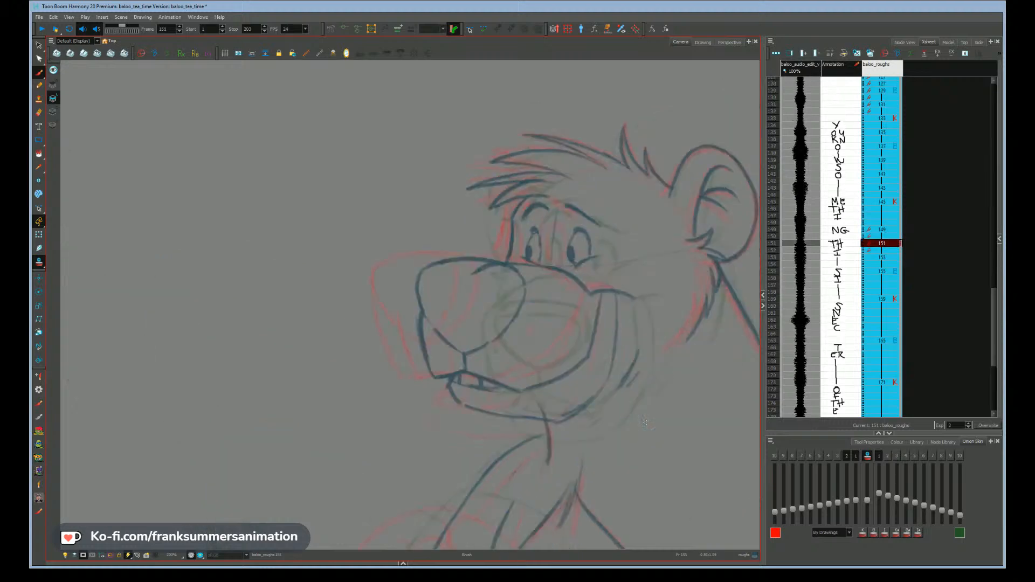
{"action": "key", "text": "g"}
{"action": "key", "text": "g"}
{"action": "key", "text": "g"}
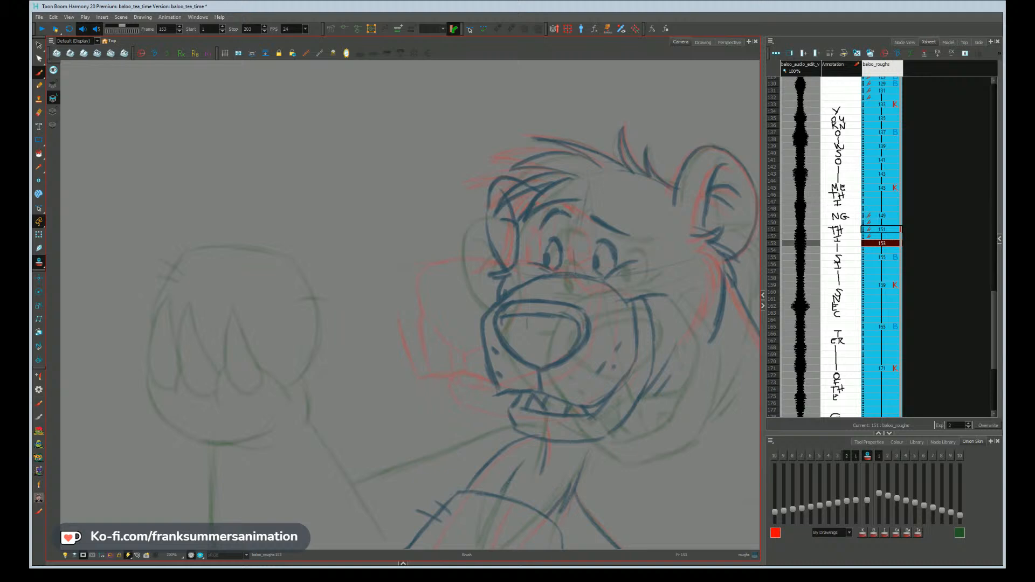
{"action": "left_click", "coordinate": [785, 550]}
{"action": "key", "text": "f"}
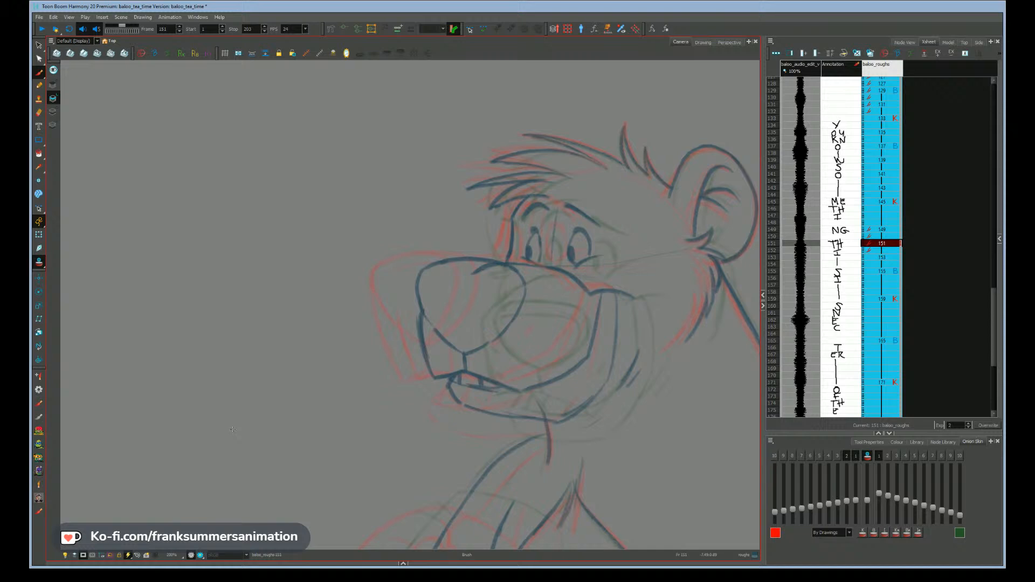
{"action": "left_click_drag", "start_coordinate": [208, 353], "coordinate": [208, 327]}
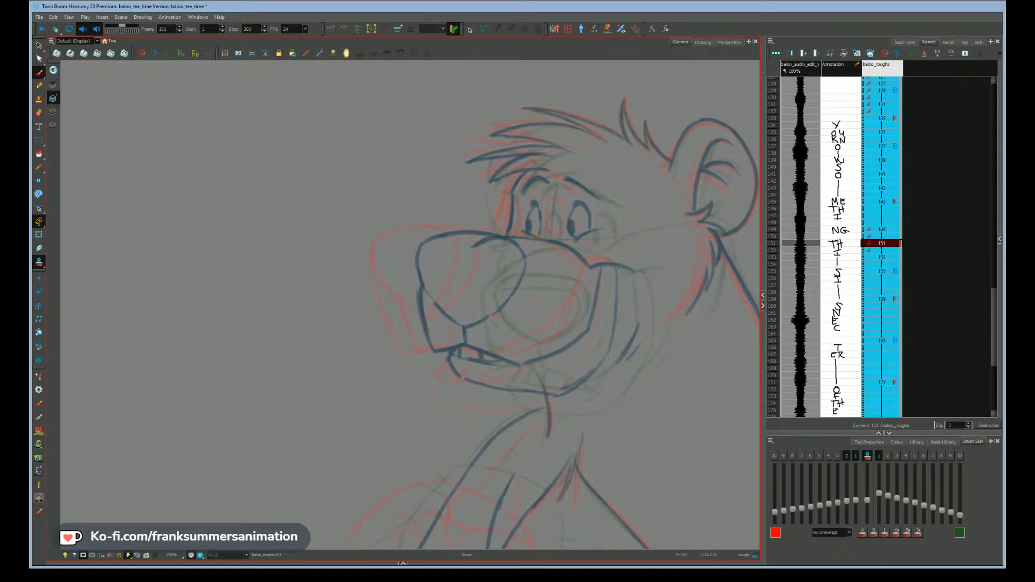
{"action": "key", "text": "f"}
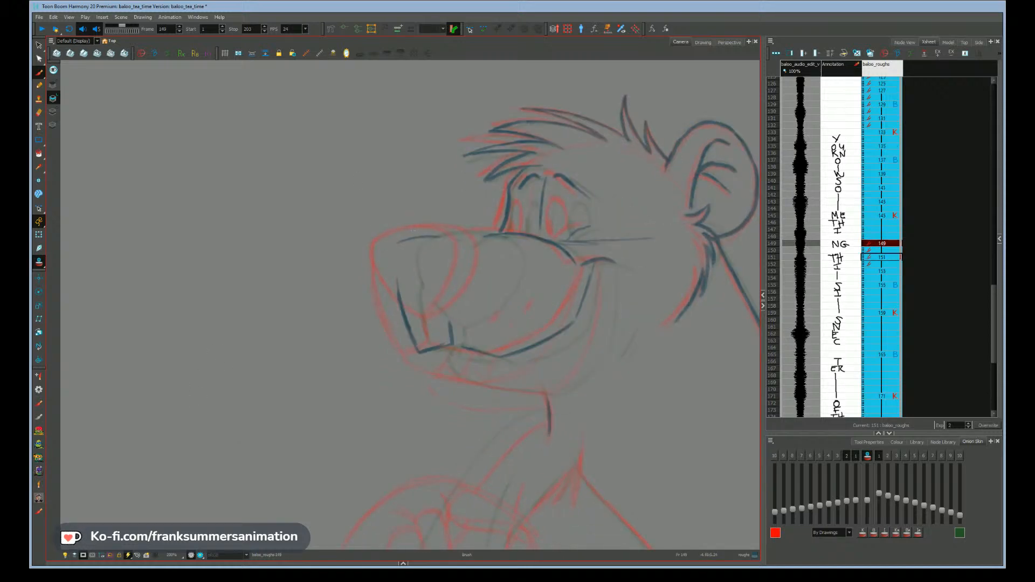
{"action": "key", "text": "g"}
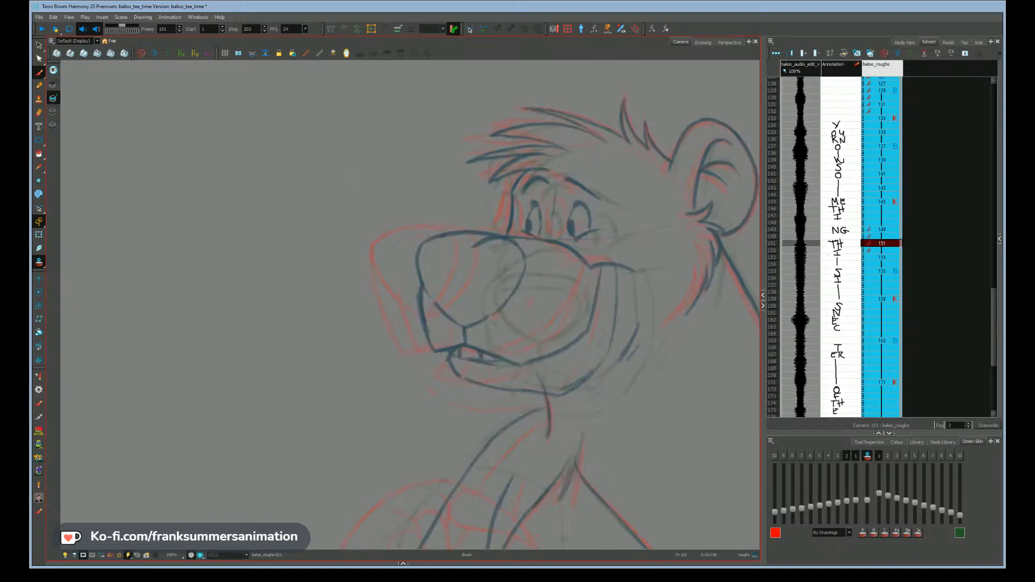
{"action": "key", "text": "g"}
{"action": "key", "text": "f"}
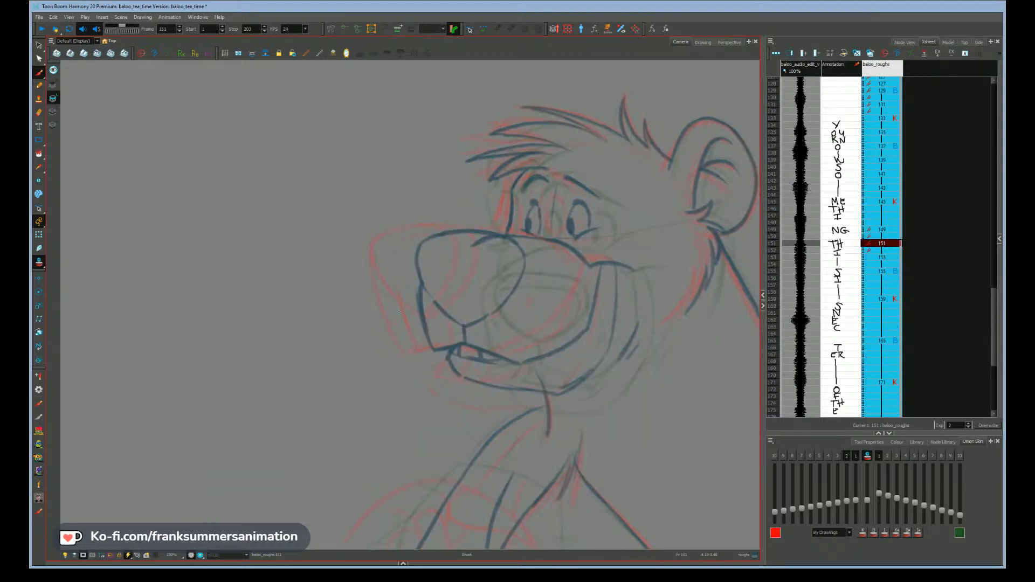
- Re-enable Shift and Trace at frame 151, trace the nose's inner contour line from the onion-skinned key, and turn Shift and Trace off
{"action": "left_click", "coordinate": [470, 29]}
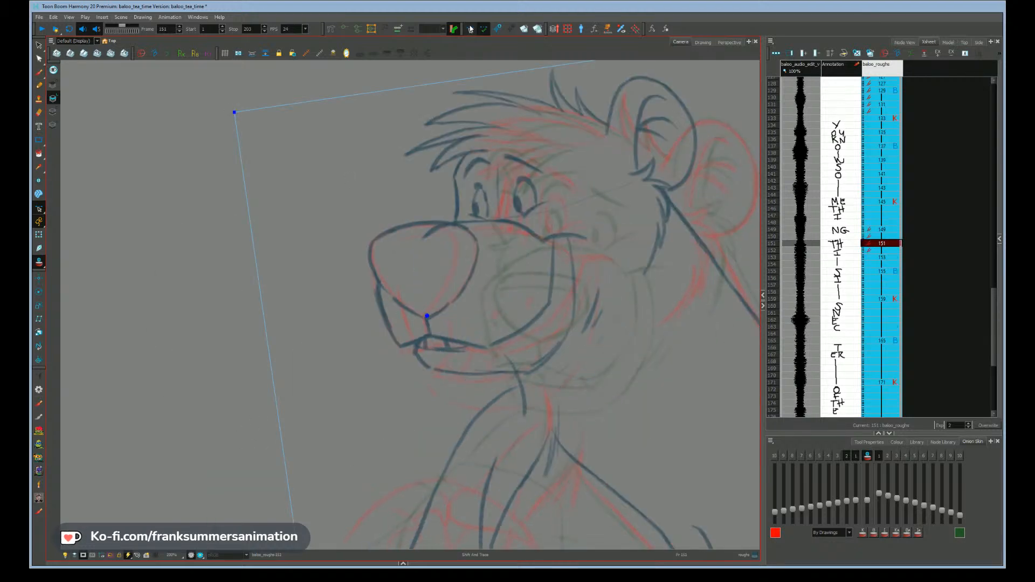
{"action": "left_click_drag", "start_coordinate": [423, 235], "coordinate": [433, 251]}
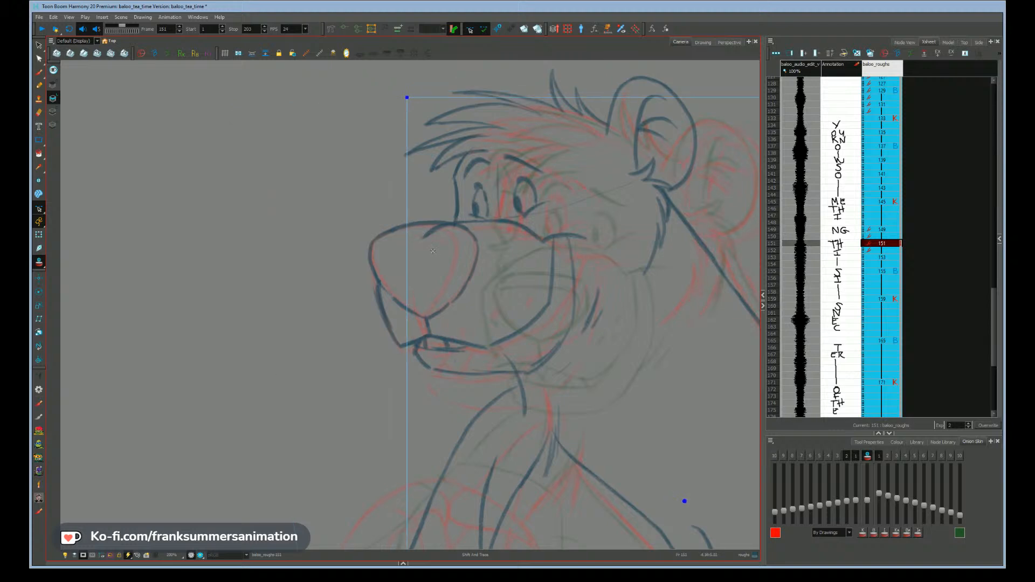
{"action": "left_click_drag", "start_coordinate": [253, 285], "coordinate": [248, 283]}
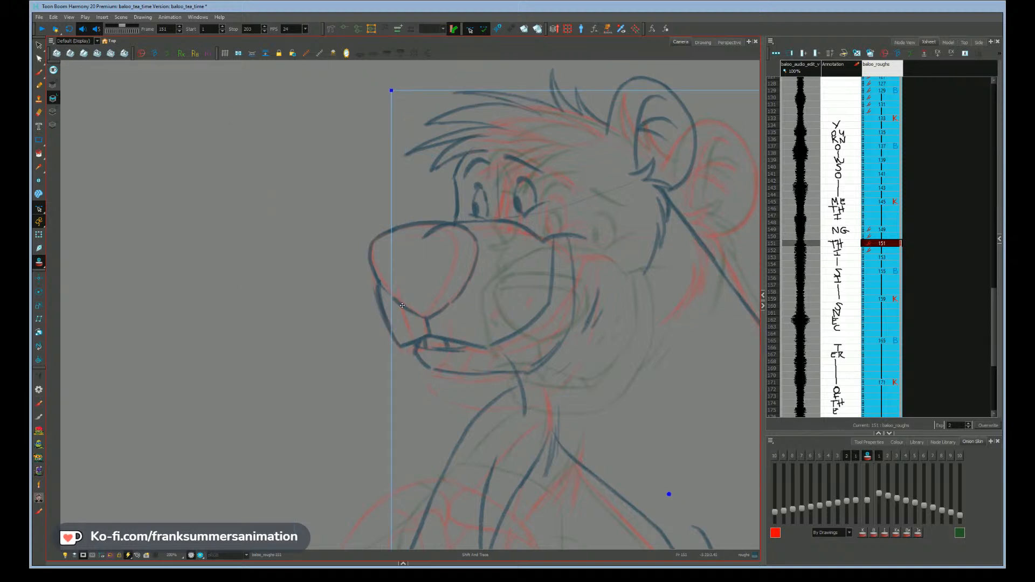
{"action": "key", "text": "alt+b"}
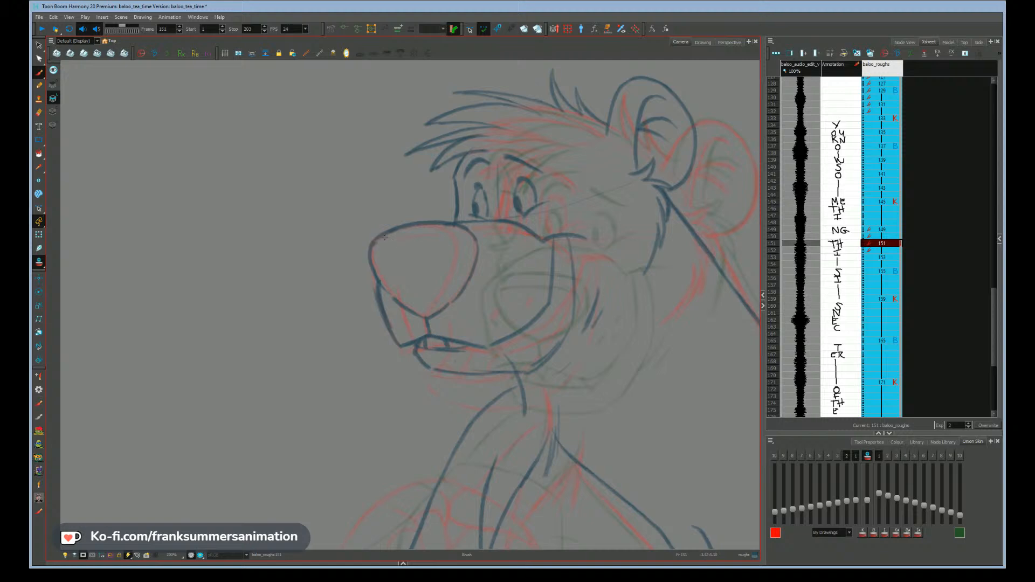
{"action": "mouse_move", "coordinate": [446, 230]}
{"action": "left_mouse_down"}
{"action": "mouse_move", "coordinate": [455, 255]}
{"action": "mouse_move", "coordinate": [426, 315]}
{"action": "left_mouse_up"}
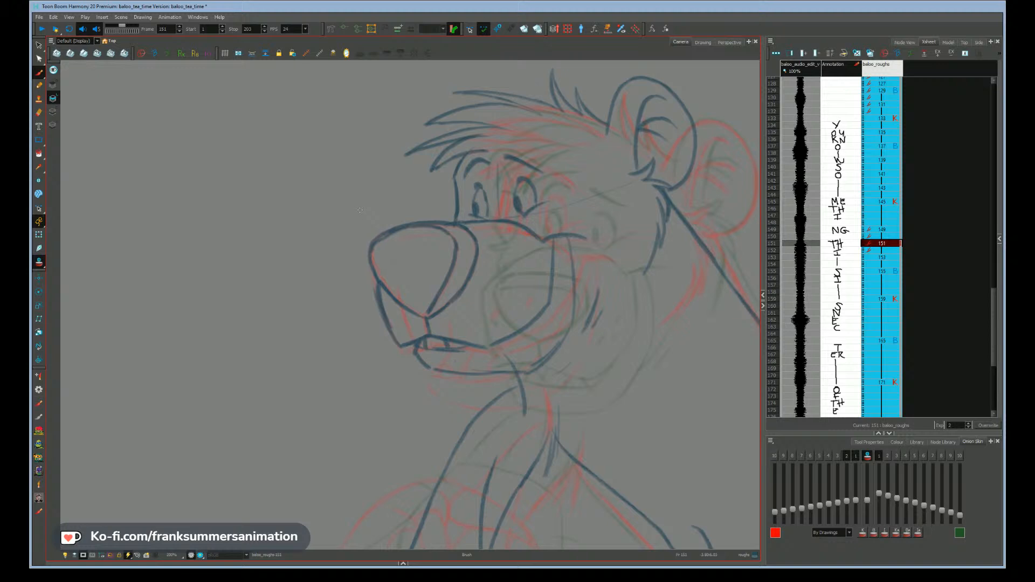
{"action": "left_click", "coordinate": [484, 30]}
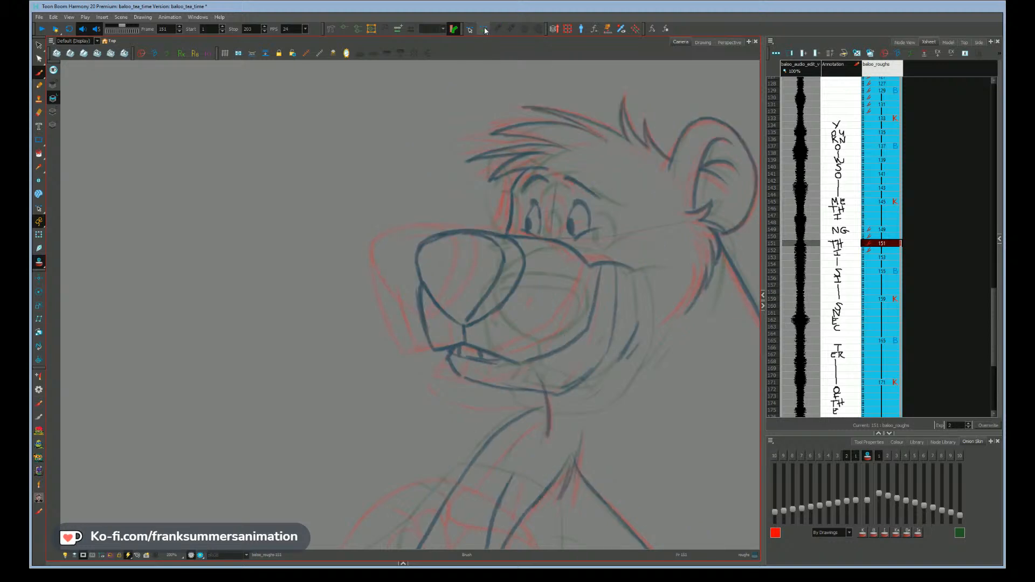
- Remove the traced inner contour of the nose at frame 151, redraw it down to the nose tip, and clean up the tip
{"action": "left_click_drag", "start_coordinate": [291, 339], "coordinate": [288, 310]}
{"action": "key", "text": "alt+s"}
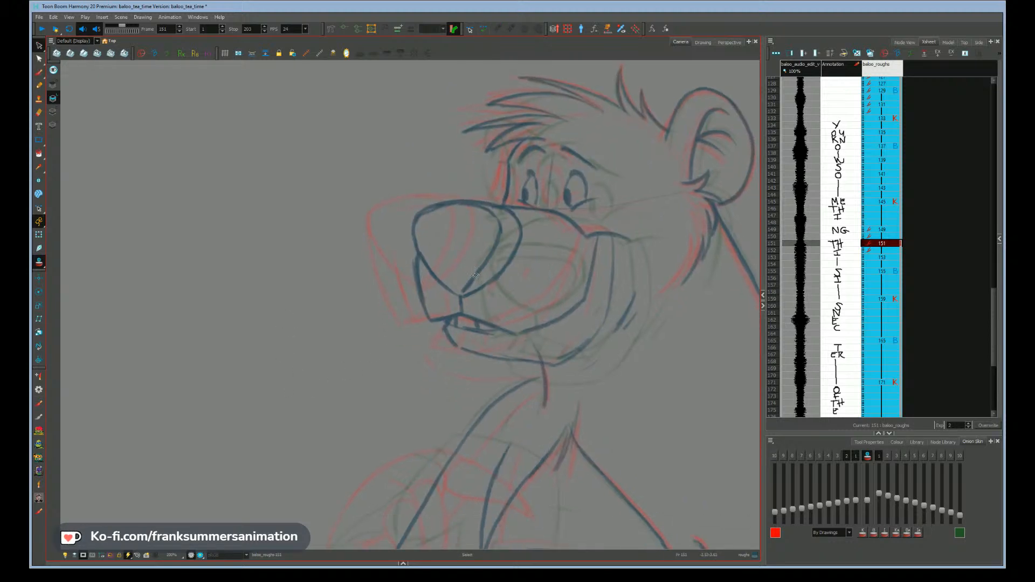
{"action": "left_click_drag", "start_coordinate": [464, 293], "coordinate": [504, 219]}
{"action": "key", "text": "alt+b"}
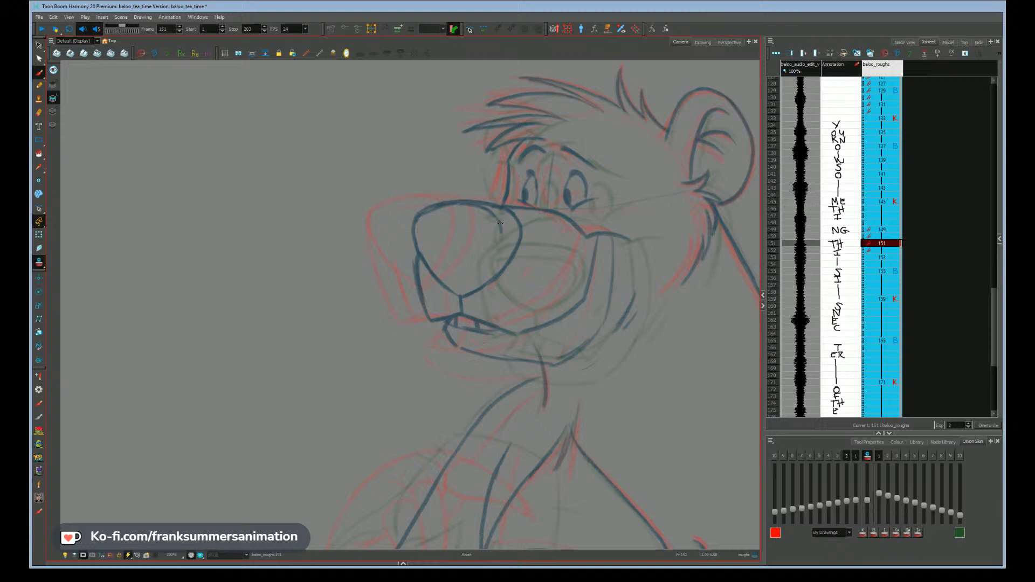
{"action": "left_click_drag", "start_coordinate": [502, 237], "coordinate": [472, 289]}
{"action": "key", "text": "alt+s"}
{"action": "left_click", "coordinate": [460, 301]}
{"action": "left_click_drag", "start_coordinate": [440, 290], "coordinate": [475, 297]}
{"action": "key", "text": "alt+b"}
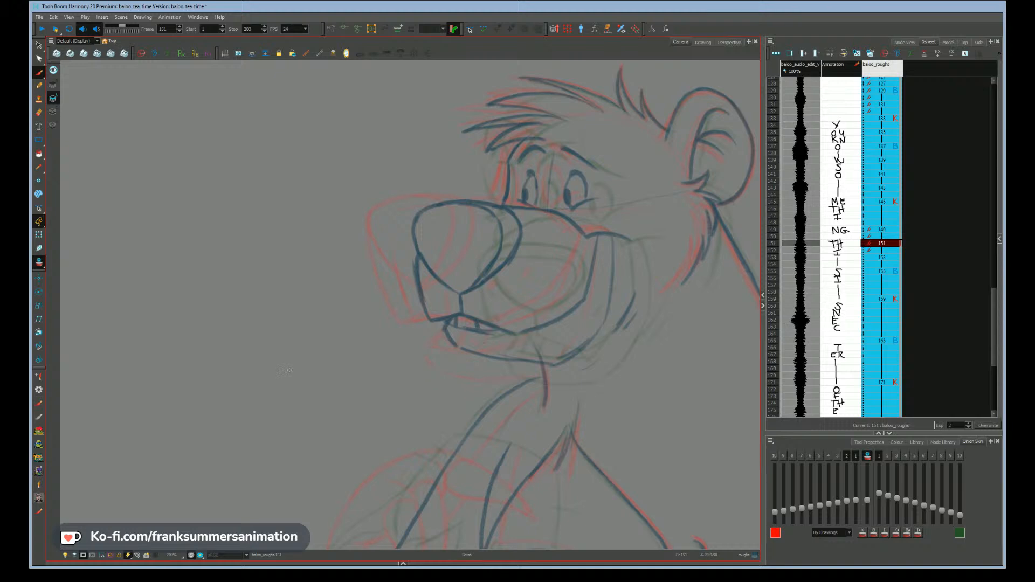
- Select the nose strokes at frame 153, place the pivot at the nose tip, enlarge the nose slightly and nudge it down
{"action": "key", "text": "g"}
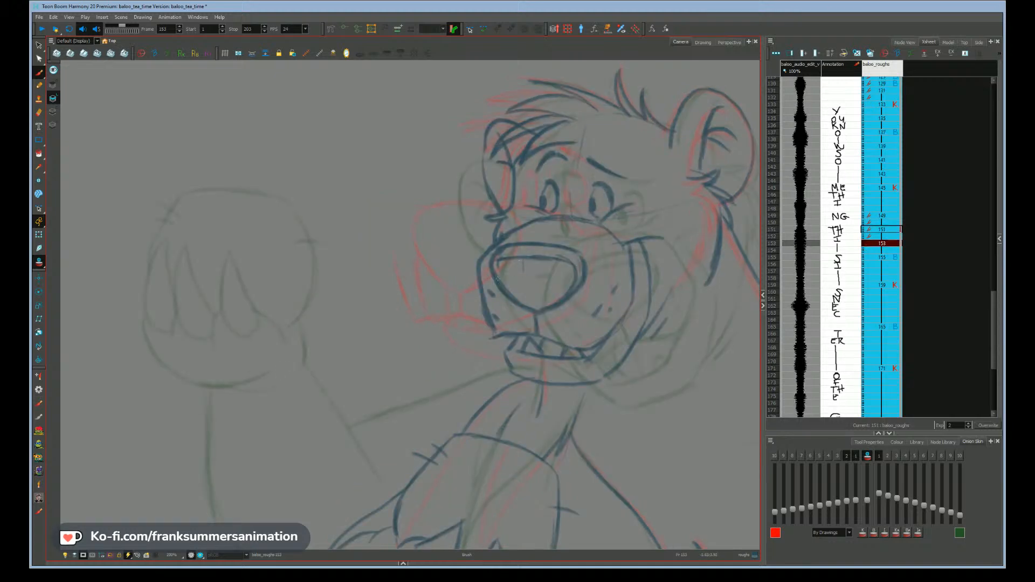
{"action": "key", "text": "alt+s"}
{"action": "key", "text": "alt+b"}
{"action": "mouse_move", "coordinate": [590, 253]}
{"action": "left_mouse_down"}
{"action": "mouse_move", "coordinate": [506, 290]}
{"action": "mouse_move", "coordinate": [509, 230]}
{"action": "left_mouse_up"}
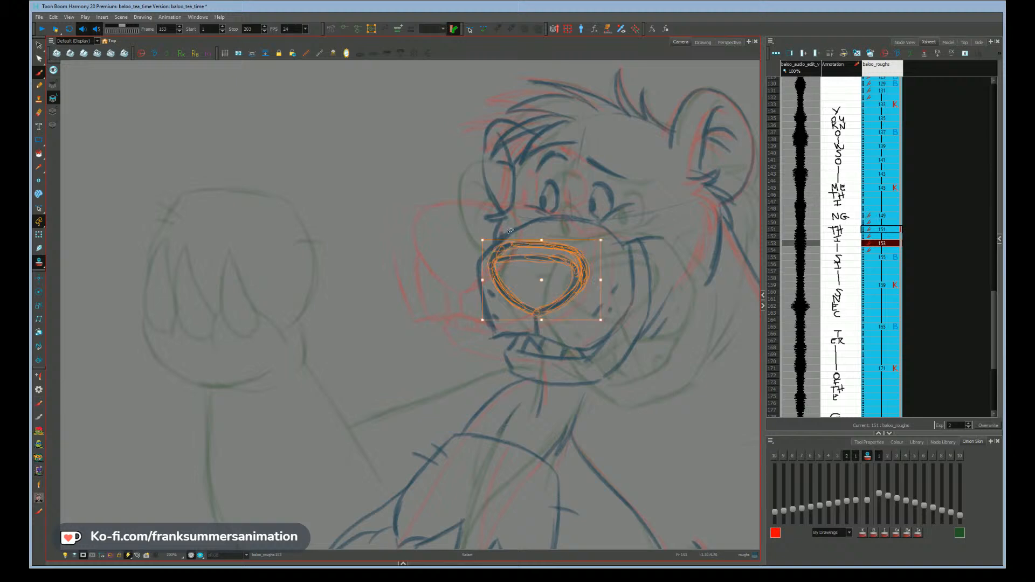
{"action": "left_click_drag", "start_coordinate": [542, 280], "coordinate": [534, 312]}
{"action": "left_click_drag", "start_coordinate": [542, 240], "coordinate": [541, 236]}
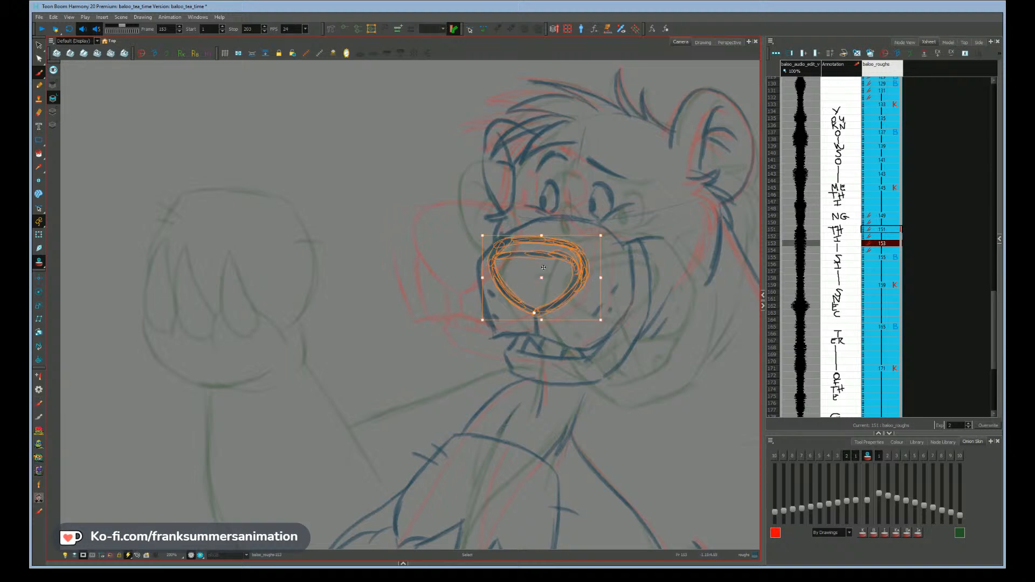
{"action": "left_click_drag", "start_coordinate": [550, 306], "coordinate": [549, 310]}
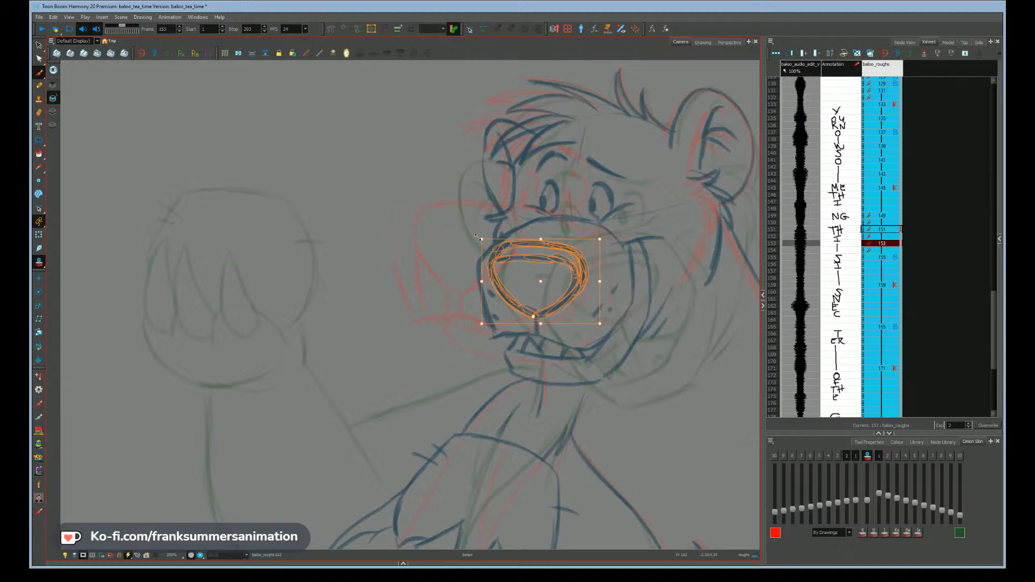
{"action": "left_click_drag", "start_coordinate": [482, 239], "coordinate": [478, 236]}
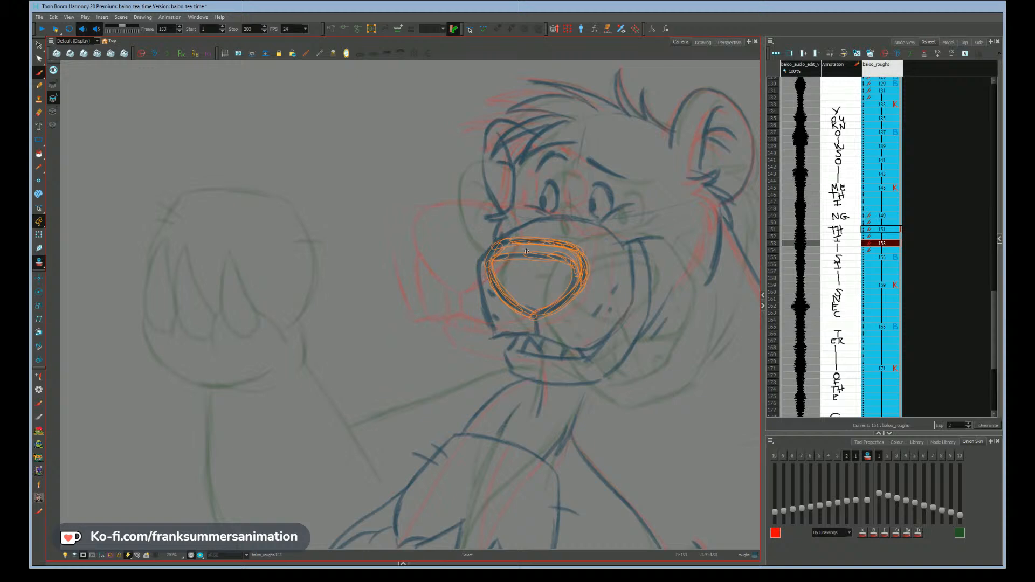
{"action": "left_click", "coordinate": [413, 222]}
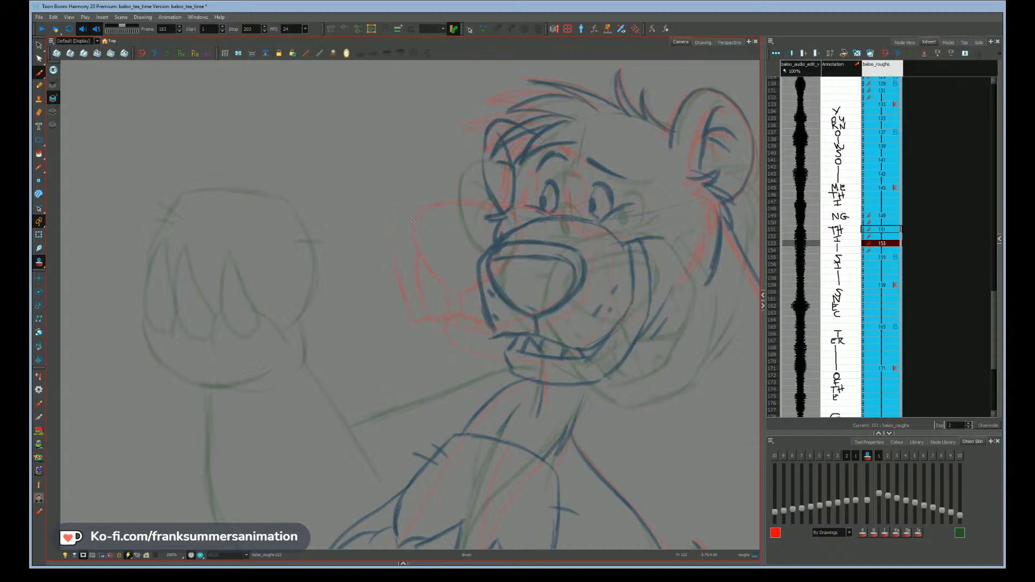
{"action": "key", "text": "alt+b"}
- Flip through the drawings around frames 149 to 153 with the whole head in view to check the nose movement
{"action": "scroll", "coordinate": [218, 479], "scroll_direction": "down", "scroll_amount": 2}
{"action": "left_click_drag", "start_coordinate": [218, 478], "coordinate": [224, 467]}
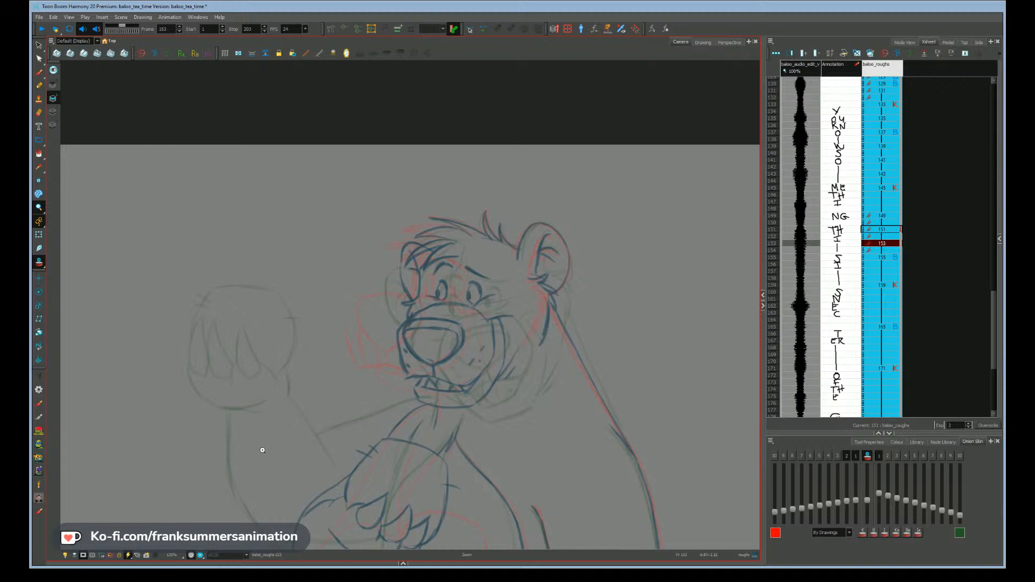
{"action": "left_click_drag", "start_coordinate": [273, 461], "coordinate": [277, 394]}
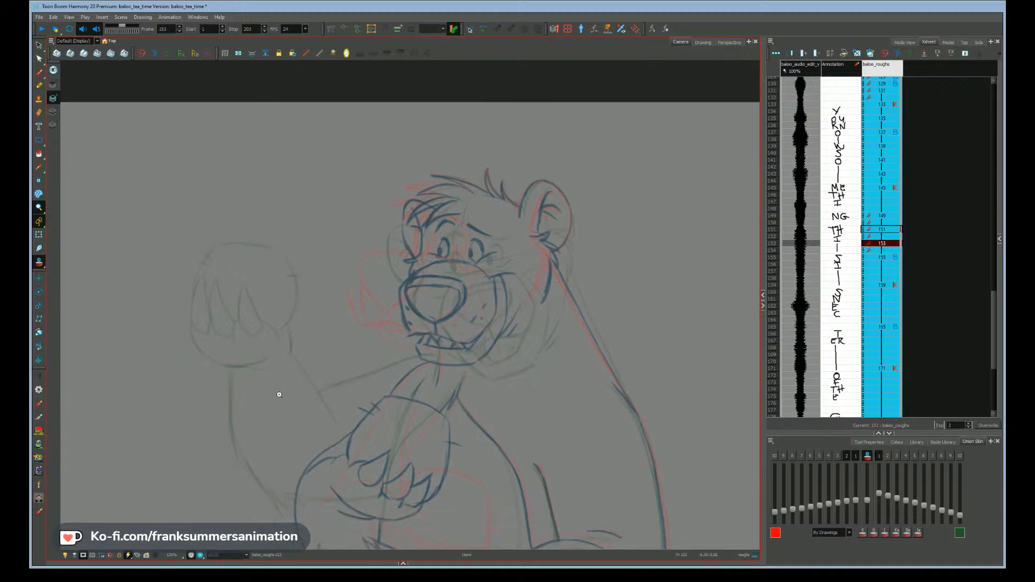
{"action": "key", "text": "period"}
{"action": "key", "text": "period"}
{"action": "key", "text": "comma"}
{"action": "key", "text": "comma"}
{"action": "key", "text": "comma"}
{"action": "key", "text": "comma"}
{"action": "key", "text": "comma"}
{"action": "key", "text": "comma"}
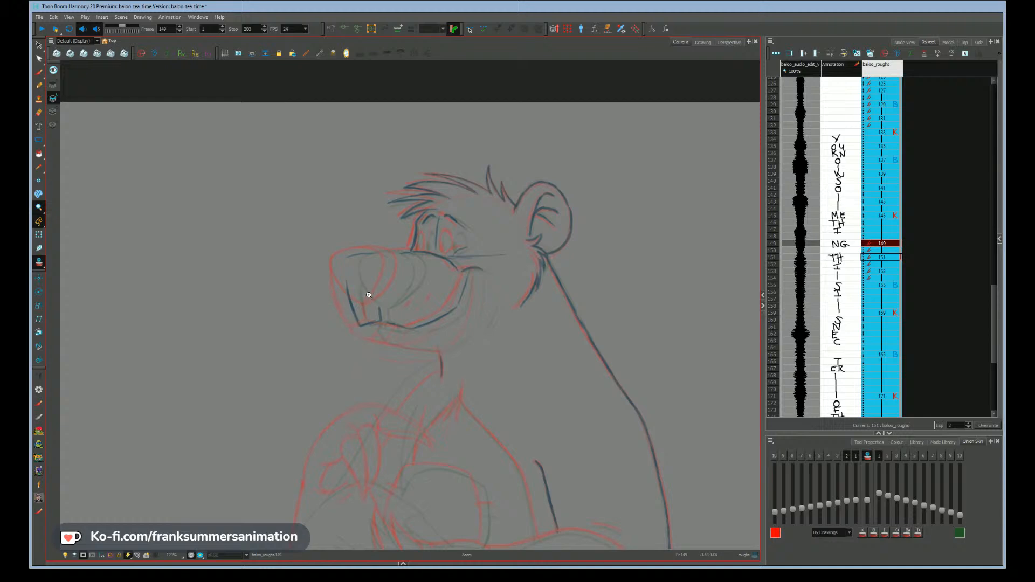
- Delete the rough top line of the nose from the drawing at frame 149
{"action": "left_click", "coordinate": [366, 296]}
{"action": "key", "text": "alt+b"}
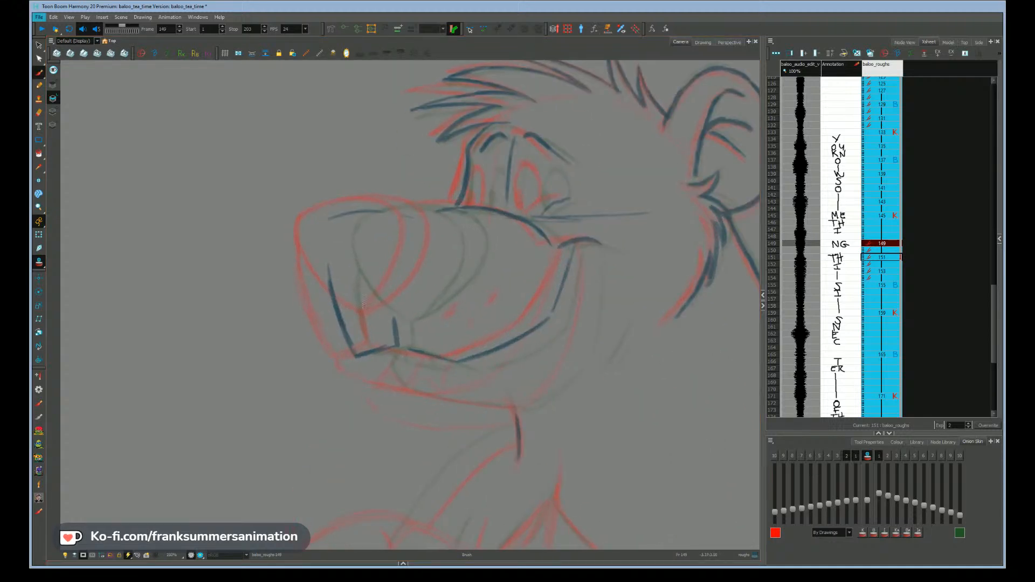
{"action": "key", "text": "alt+s"}
{"action": "key", "text": "Delete"}
{"action": "key", "text": "alt+b"}
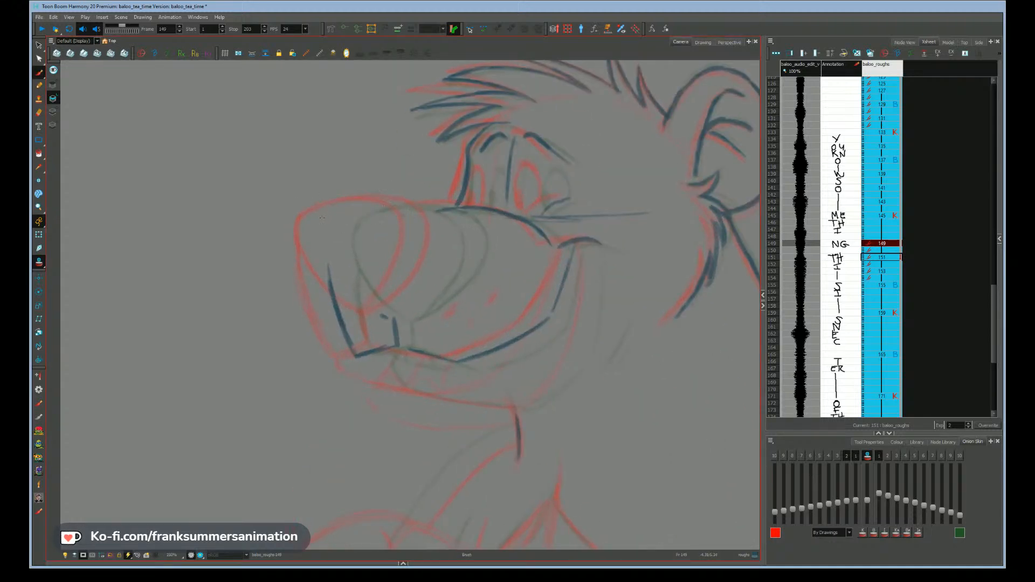
- Try to sketch the front outline of the nose at frame 149 between the onion-skinned noses, and undo the strokes
{"action": "mouse_move", "coordinate": [334, 213]}
{"action": "left_mouse_down"}
{"action": "mouse_move", "coordinate": [322, 253]}
{"action": "mouse_move", "coordinate": [316, 239]}
{"action": "mouse_move", "coordinate": [353, 288]}
{"action": "mouse_move", "coordinate": [330, 268]}
{"action": "mouse_move", "coordinate": [390, 319]}
{"action": "mouse_move", "coordinate": [321, 257]}
{"action": "mouse_move", "coordinate": [332, 265]}
{"action": "mouse_move", "coordinate": [323, 219]}
{"action": "mouse_move", "coordinate": [408, 202]}
{"action": "mouse_move", "coordinate": [439, 224]}
{"action": "mouse_move", "coordinate": [436, 263]}
{"action": "mouse_move", "coordinate": [402, 312]}
{"action": "left_mouse_up"}
{"action": "key", "text": "alt+s"}
{"action": "left_click", "coordinate": [384, 316]}
{"action": "key", "text": "Delete"}
{"action": "key", "text": "alt+b"}
{"action": "key", "text": "ctrl+z"}
{"action": "key", "text": "ctrl+z"}
{"action": "key", "text": "ctrl+z"}
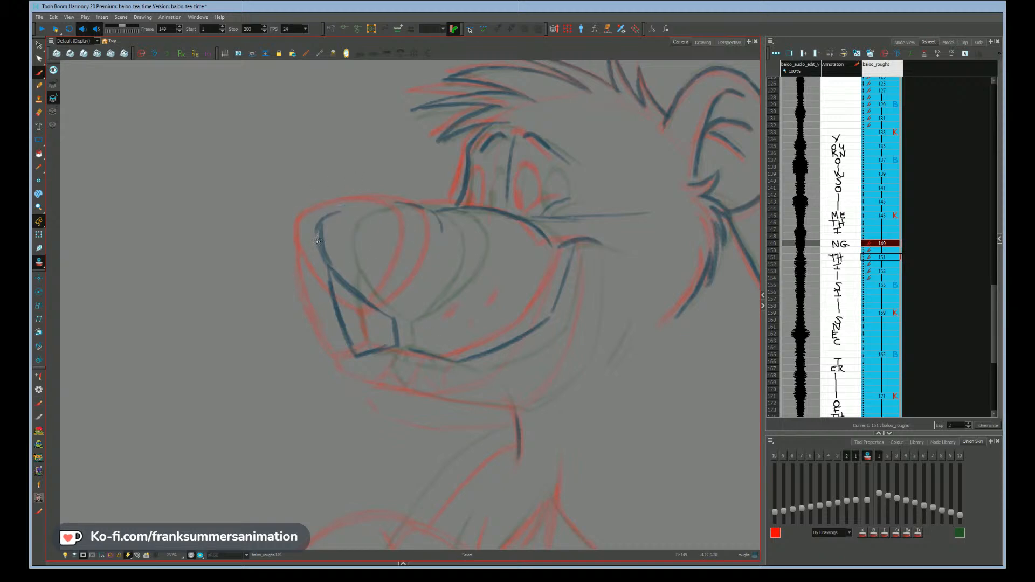
{"action": "key", "text": "alt+s"}
{"action": "key", "text": "ctrl+z"}
{"action": "key", "text": "ctrl+z"}
{"action": "key", "text": "alt+b"}
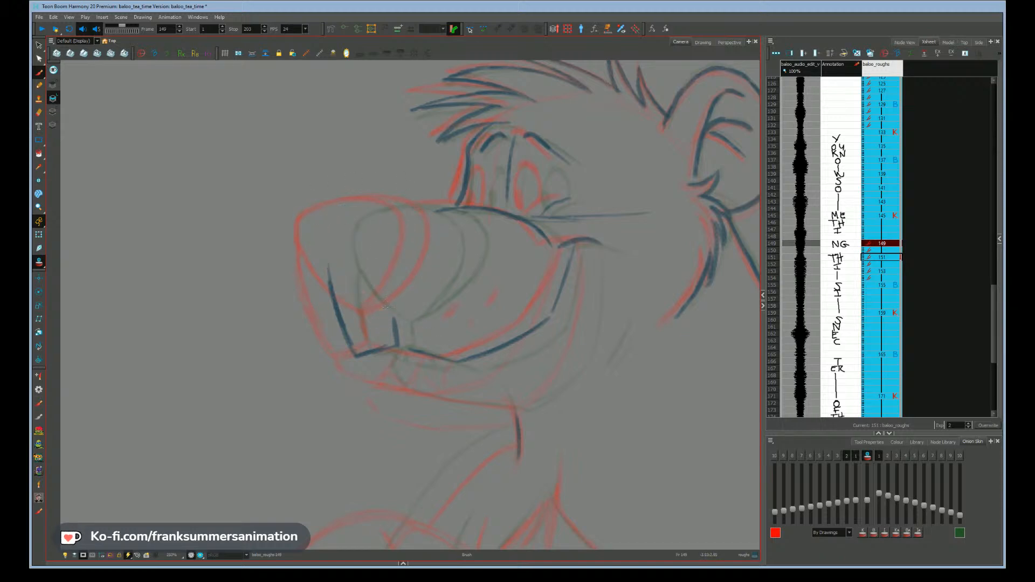
- Draw the in-between nose at frame 149 with its full outline and inner contour, midway between the onion-skinned noses
{"action": "left_click_drag", "start_coordinate": [401, 318], "coordinate": [423, 296]}
{"action": "key", "text": "period"}
{"action": "key", "text": "comma"}
{"action": "mouse_move", "coordinate": [393, 319]}
{"action": "left_mouse_down"}
{"action": "mouse_move", "coordinate": [345, 282]}
{"action": "mouse_move", "coordinate": [325, 228]}
{"action": "mouse_move", "coordinate": [325, 250]}
{"action": "mouse_move", "coordinate": [330, 220]}
{"action": "mouse_move", "coordinate": [353, 205]}
{"action": "mouse_move", "coordinate": [440, 219]}
{"action": "mouse_move", "coordinate": [447, 248]}
{"action": "mouse_move", "coordinate": [434, 282]}
{"action": "mouse_move", "coordinate": [405, 312]}
{"action": "left_mouse_up"}
{"action": "mouse_move", "coordinate": [380, 201]}
{"action": "left_mouse_down"}
{"action": "mouse_move", "coordinate": [461, 221]}
{"action": "mouse_move", "coordinate": [448, 212]}
{"action": "mouse_move", "coordinate": [465, 226]}
{"action": "mouse_move", "coordinate": [452, 279]}
{"action": "mouse_move", "coordinate": [465, 246]}
{"action": "mouse_move", "coordinate": [444, 288]}
{"action": "mouse_move", "coordinate": [396, 318]}
{"action": "left_mouse_up"}
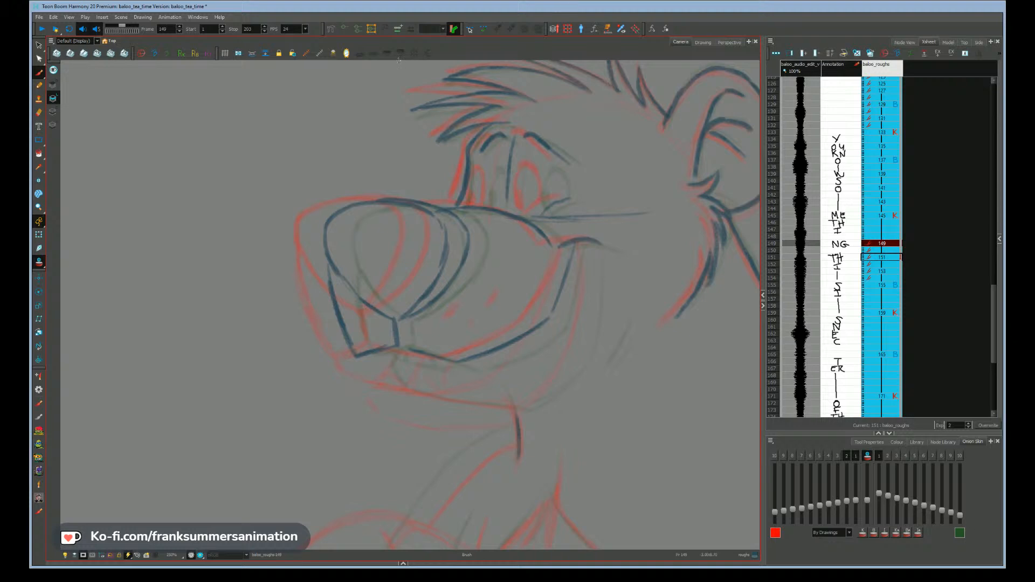
- Turn off the onion skin at frame 151, select the strokes of the nose's outer rear edge, and widen them slightly
{"action": "key", "text": "g"}
{"action": "left_click", "coordinate": [39, 261]}
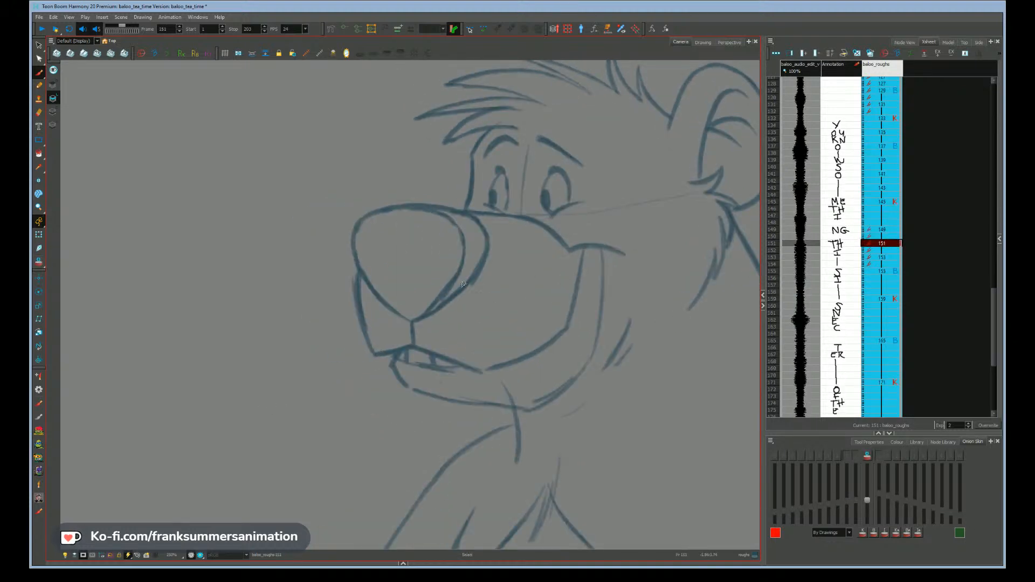
{"action": "left_click", "coordinate": [442, 306]}
{"action": "left_click", "coordinate": [454, 342]}
{"action": "left_click_drag", "start_coordinate": [478, 250], "coordinate": [470, 327]}
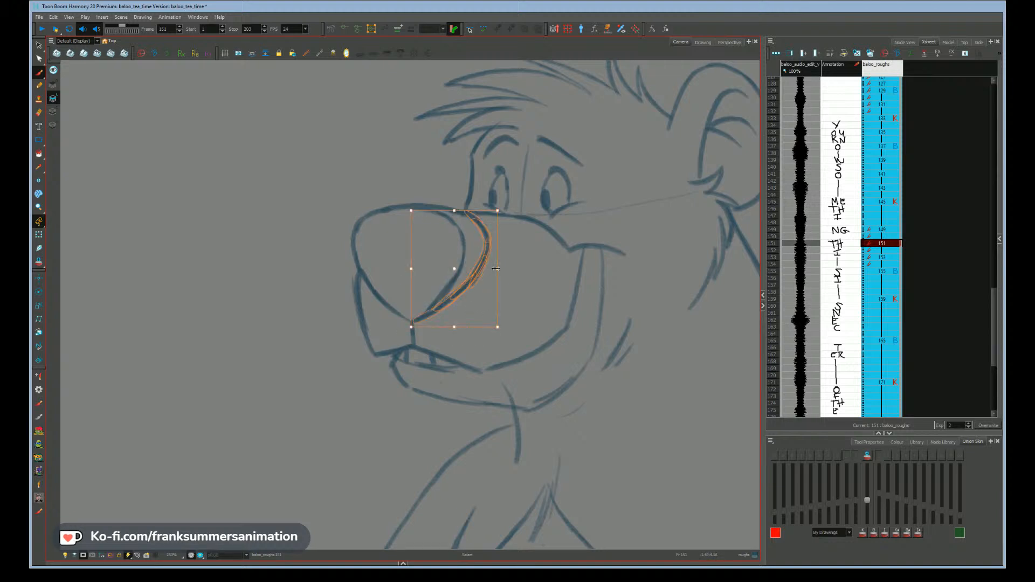
{"action": "left_click_drag", "start_coordinate": [497, 268], "coordinate": [500, 269]}
{"action": "key", "text": "alt+b"}
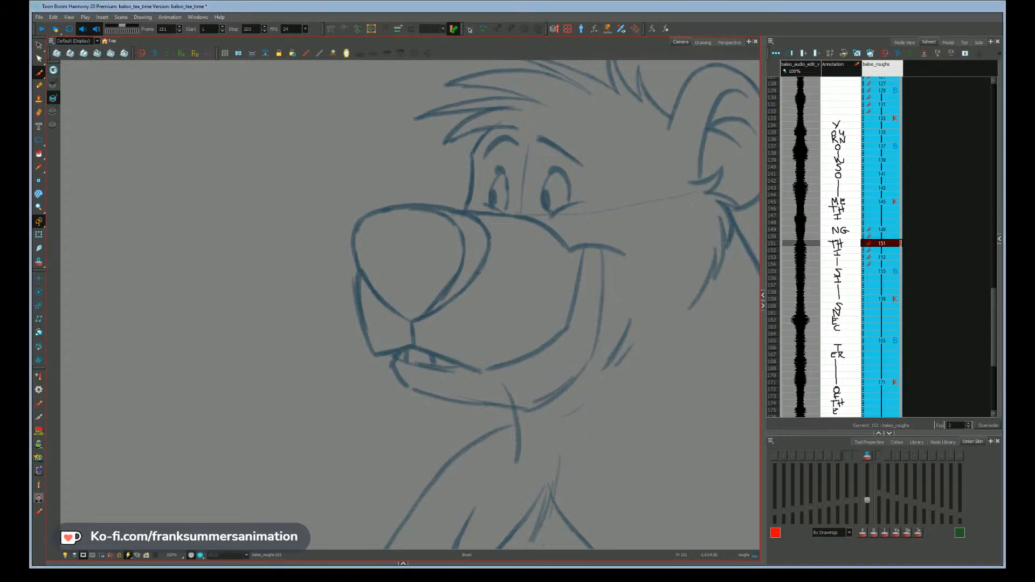
- Flip between the drawings at frames 149 and 151 and their neighbours to examine how the nose moves through the head turn
{"action": "key", "text": "alt+z"}
{"action": "mouse_move", "coordinate": [295, 444]}
{"action": "left_mouse_down"}
{"action": "mouse_move", "coordinate": [247, 432]}
{"action": "mouse_move", "coordinate": [221, 393]}
{"action": "left_mouse_up"}
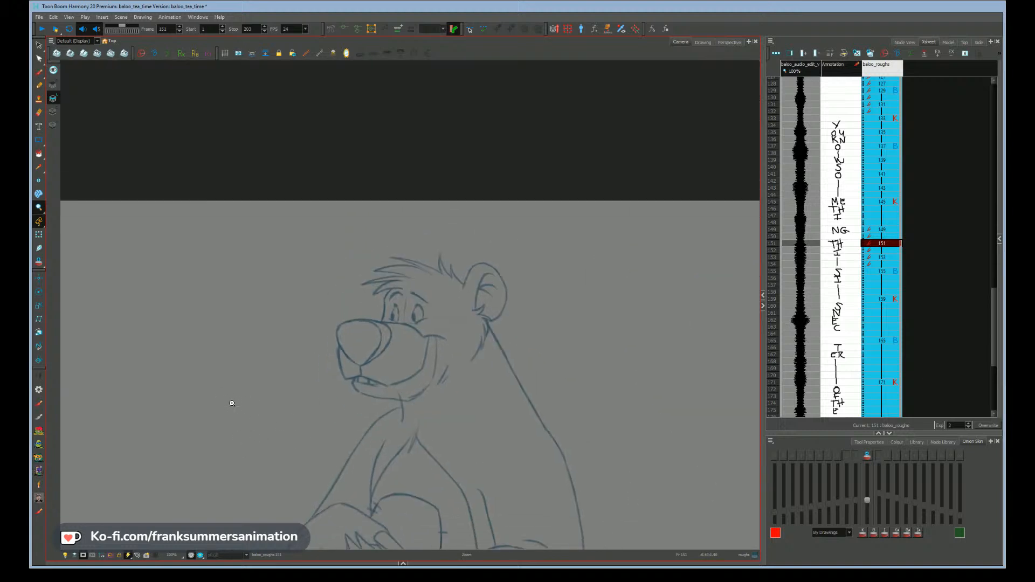
{"action": "key", "text": "f"}
{"action": "key", "text": "f"}
{"action": "key", "text": "g"}
{"action": "key", "text": "g"}
{"action": "key", "text": "f"}
{"action": "key", "text": "f"}
{"action": "key", "text": "g"}
{"action": "left_click", "coordinate": [354, 353]}
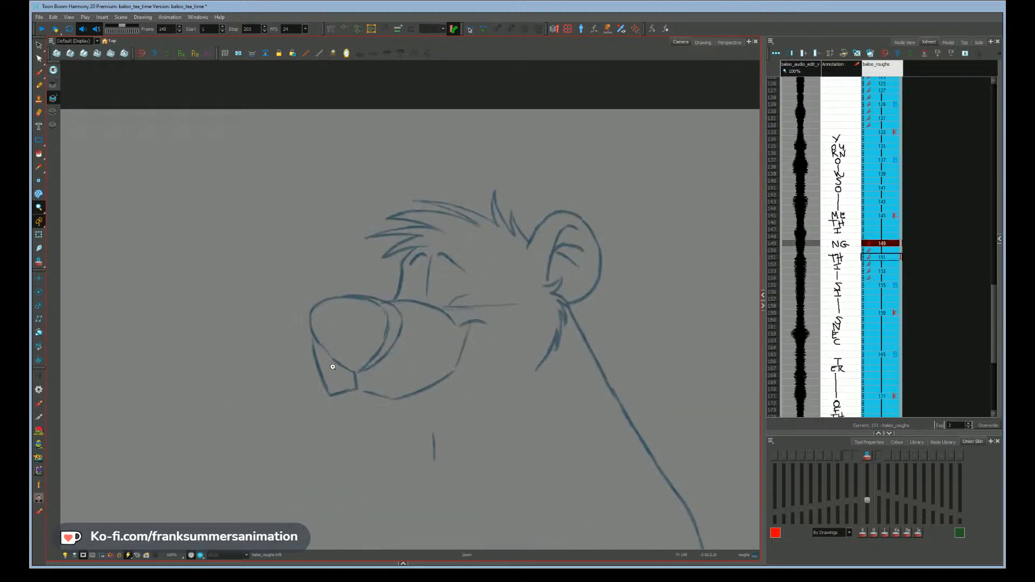
{"action": "left_click", "coordinate": [335, 364]}
{"action": "key", "text": "alt+b"}
{"action": "key", "text": "f"}
{"action": "key", "text": "g"}
{"action": "key", "text": "g"}
{"action": "left_click_drag", "start_coordinate": [270, 448], "coordinate": [312, 396]}
{"action": "key", "text": "f"}
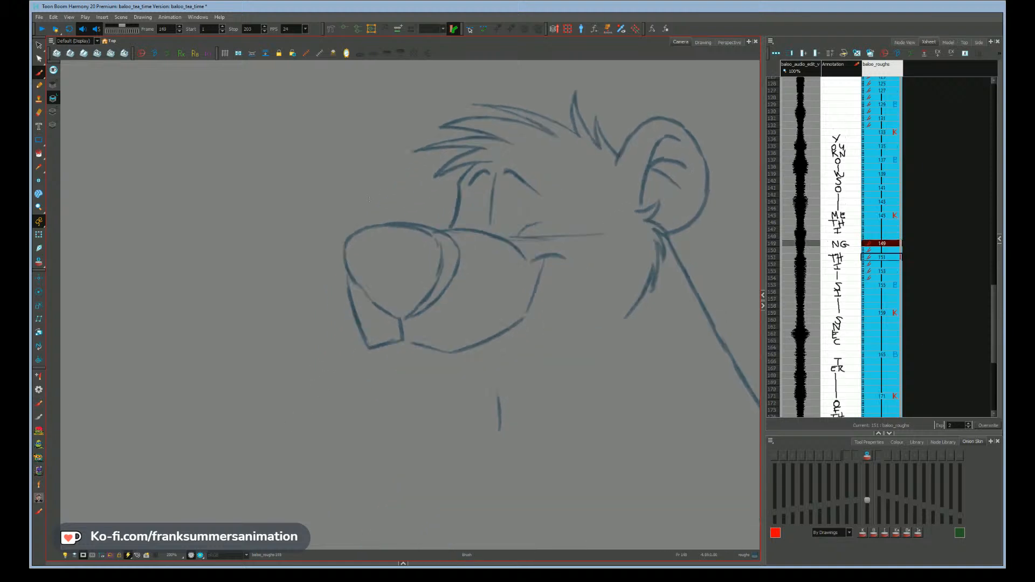
- Strengthen the inner contour and outer rear edge of the bear's nose in the drawing at frame 149
{"action": "mouse_move", "coordinate": [439, 246]}
{"action": "left_mouse_down"}
{"action": "mouse_move", "coordinate": [414, 312]}
{"action": "mouse_move", "coordinate": [390, 286]}
{"action": "mouse_move", "coordinate": [388, 224]}
{"action": "mouse_move", "coordinate": [350, 256]}
{"action": "mouse_move", "coordinate": [393, 316]}
{"action": "left_mouse_up"}
{"action": "mouse_move", "coordinate": [459, 247]}
{"action": "left_mouse_down"}
{"action": "mouse_move", "coordinate": [459, 271]}
{"action": "mouse_move", "coordinate": [414, 315]}
{"action": "left_mouse_up"}
{"action": "left_click_drag", "start_coordinate": [228, 344], "coordinate": [228, 337]}
- Turn on the onion skin and draw the near eye with its pupil and lower lid at frame 149, comparing it with the adjacent drawings
{"action": "key", "text": "alt+o"}
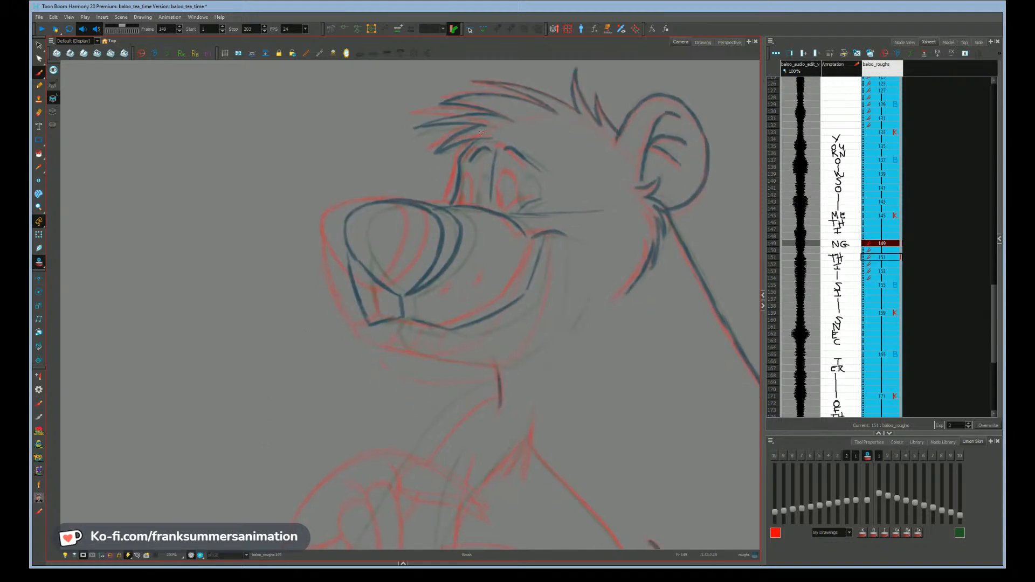
{"action": "left_click_drag", "start_coordinate": [464, 224], "coordinate": [448, 276]}
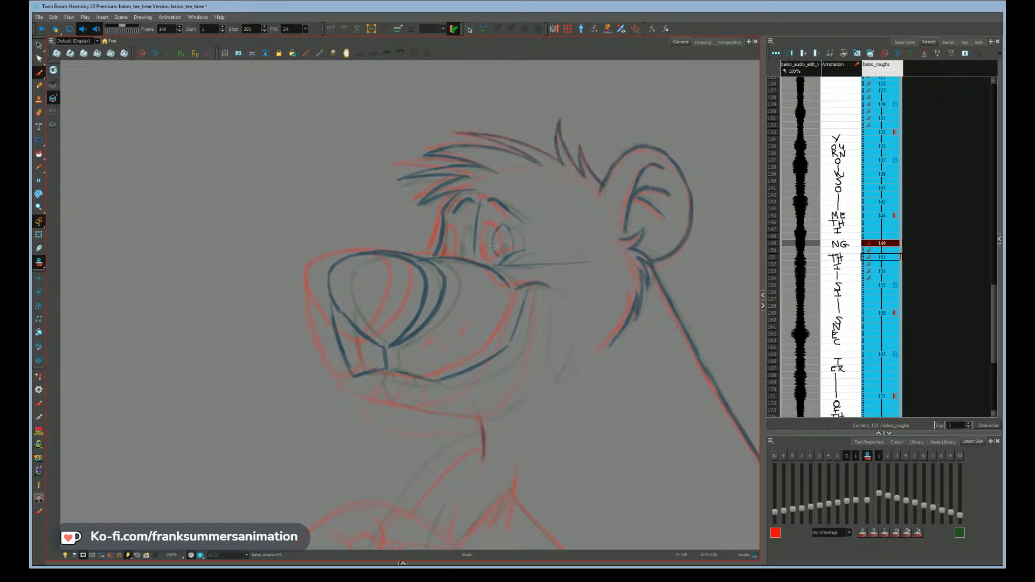
{"action": "left_click_drag", "start_coordinate": [494, 251], "coordinate": [495, 253]}
{"action": "left_click_drag", "start_coordinate": [511, 254], "coordinate": [524, 250]}
{"action": "key", "text": "f"}
{"action": "key", "text": "g"}
{"action": "key", "text": "g"}
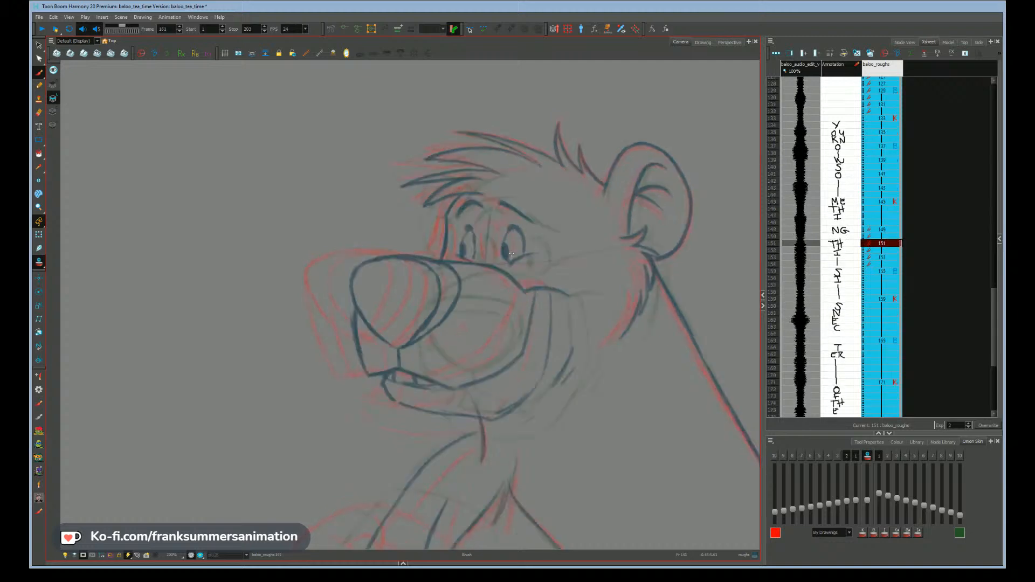
- Reinforce the near eyebrow and draw the far eye with its pupil at frame 149, between the onion-skinned eyes
{"action": "key", "text": "f"}
{"action": "left_click_drag", "start_coordinate": [507, 207], "coordinate": [521, 220]}
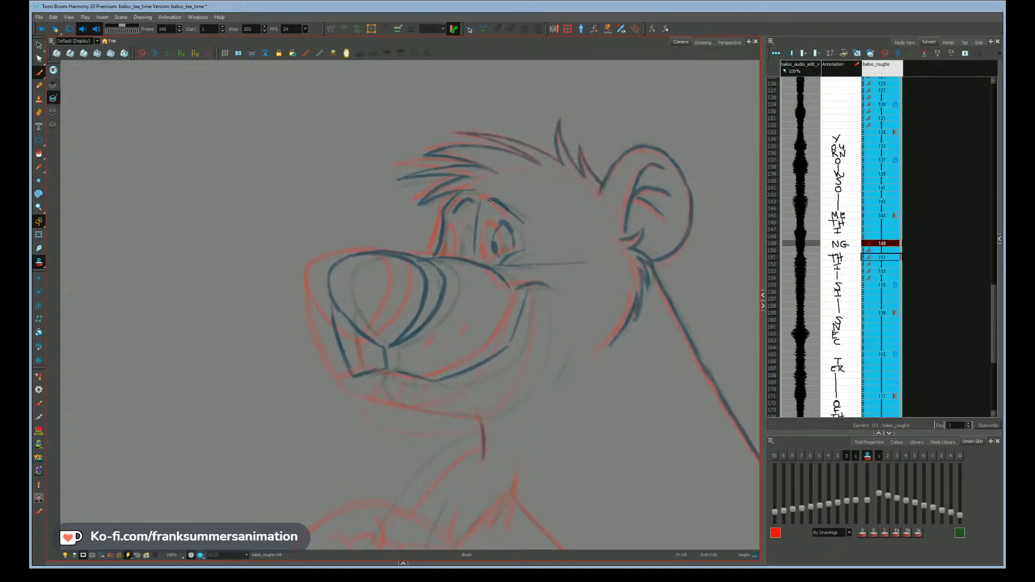
{"action": "key", "text": "g"}
{"action": "key", "text": "f"}
{"action": "key", "text": "g"}
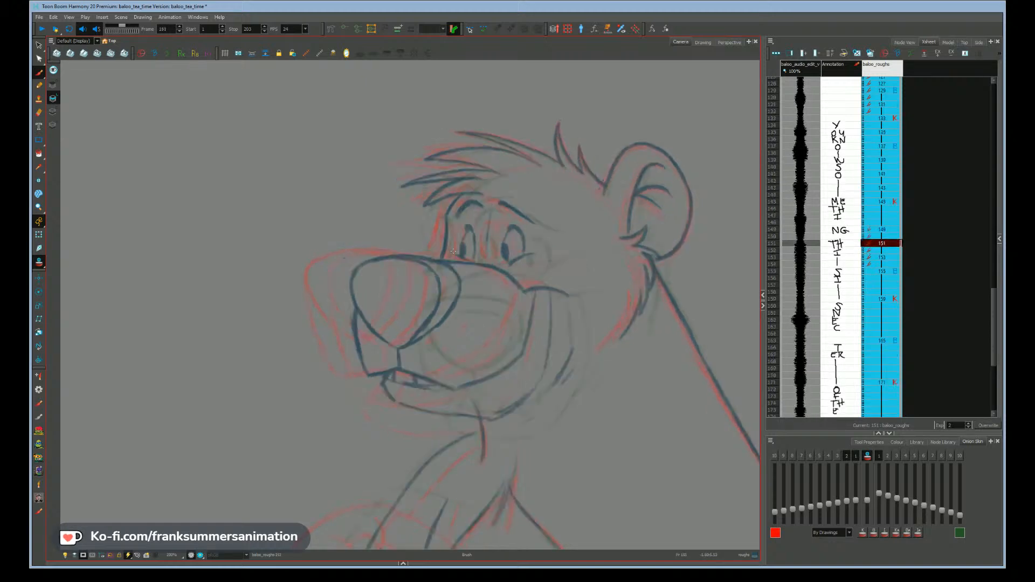
{"action": "key", "text": "f"}
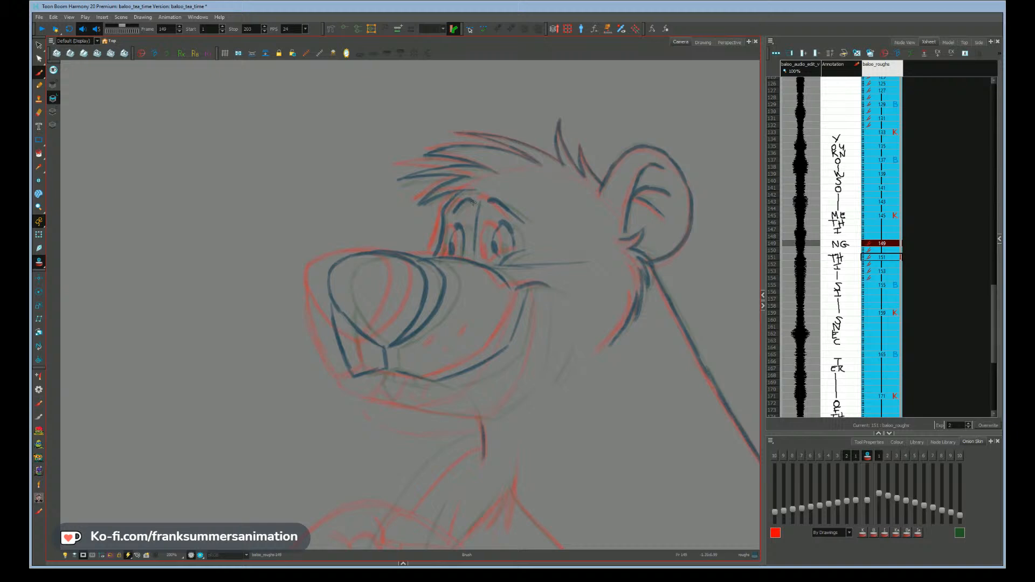
- Flip through the drawings from frame 145 to 151 to check the eyes and nose through the head turn
{"action": "key", "text": "f"}
{"action": "key", "text": "g"}
{"action": "key", "text": "f"}
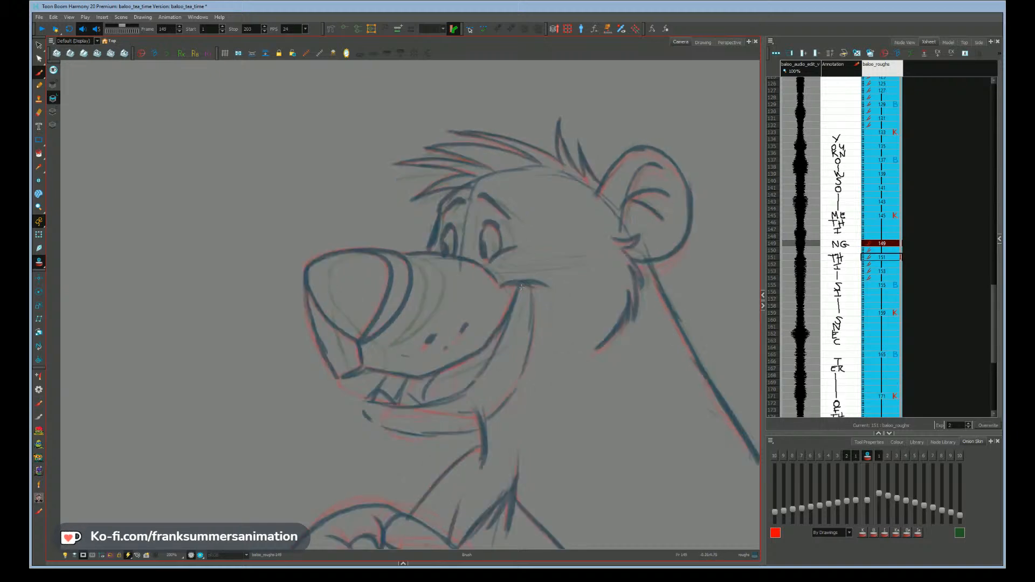
{"action": "key", "text": "g"}
{"action": "key", "text": "space"}
{"action": "left_click_drag", "start_coordinate": [318, 391], "coordinate": [295, 372]}
{"action": "key", "text": "f"}
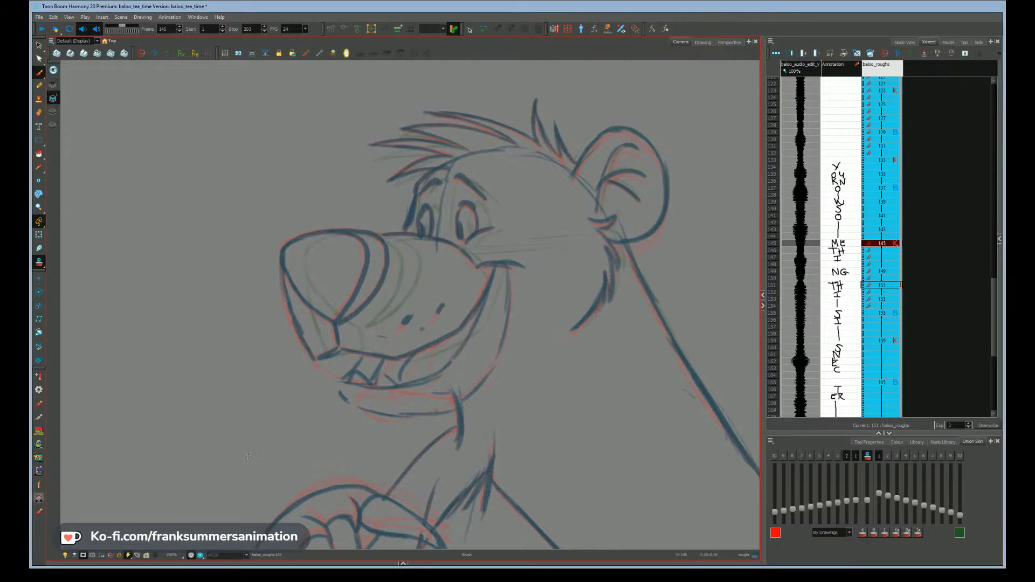
- Flip through the drawings at frames 143, 145 and 149 to compare the bear's head and mouth poses
{"action": "key", "text": "space"}
{"action": "mouse_move", "coordinate": [336, 377]}
{"action": "left_mouse_down"}
{"action": "mouse_move", "coordinate": [371, 313]}
{"action": "mouse_move", "coordinate": [373, 323]}
{"action": "left_mouse_up"}
{"action": "key", "text": "f"}
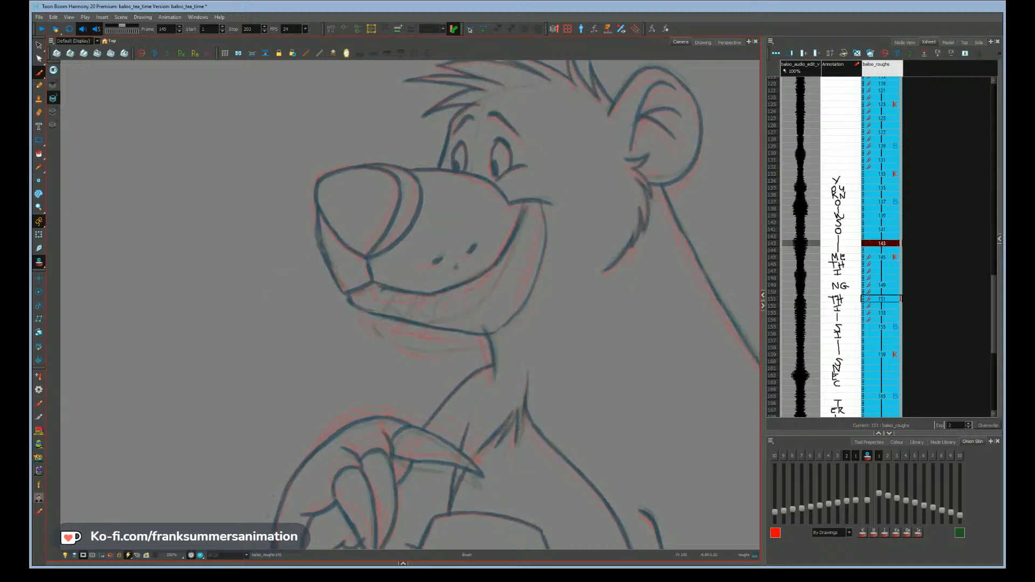
{"action": "key", "text": "space"}
{"action": "left_click_drag", "start_coordinate": [292, 363], "coordinate": [297, 370]}
{"action": "key", "text": "f"}
{"action": "key", "text": "g"}
{"action": "key", "text": "g"}
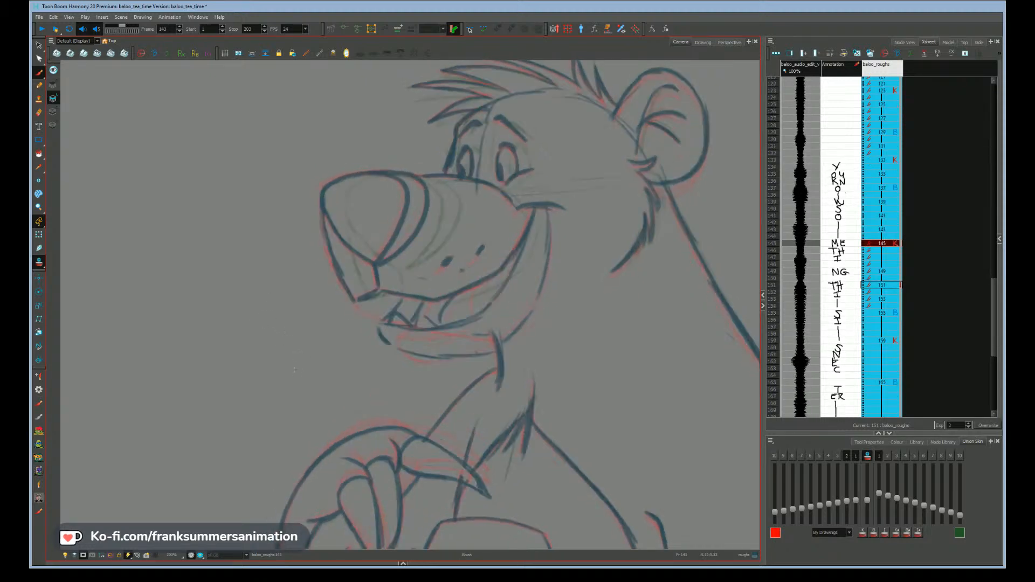
{"action": "key", "text": "g"}
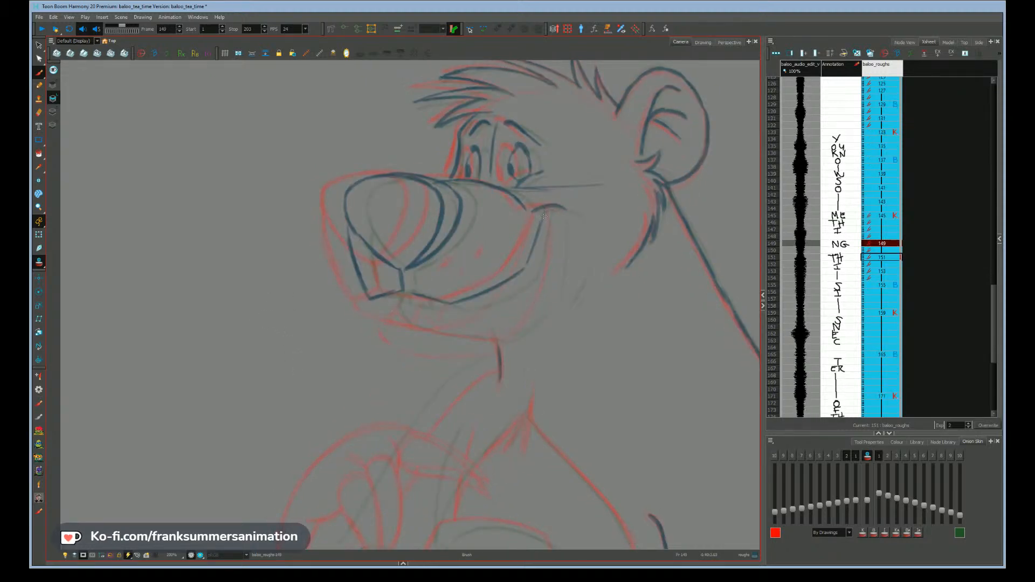
- On the frame 149 drawing, firm up the mouth corner and draw the chest contour from the neck down to the forearm
{"action": "left_click_drag", "start_coordinate": [544, 206], "coordinate": [521, 270]}
{"action": "scroll", "coordinate": [416, 388], "scroll_direction": "down", "scroll_amount": 5}
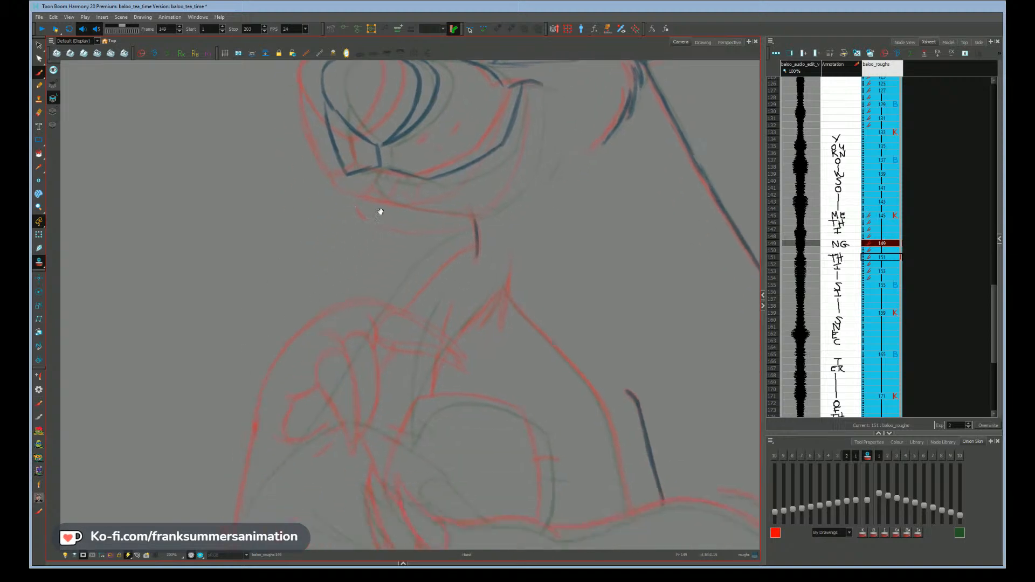
{"action": "scroll", "coordinate": [450, 317], "scroll_direction": "down", "scroll_amount": 2}
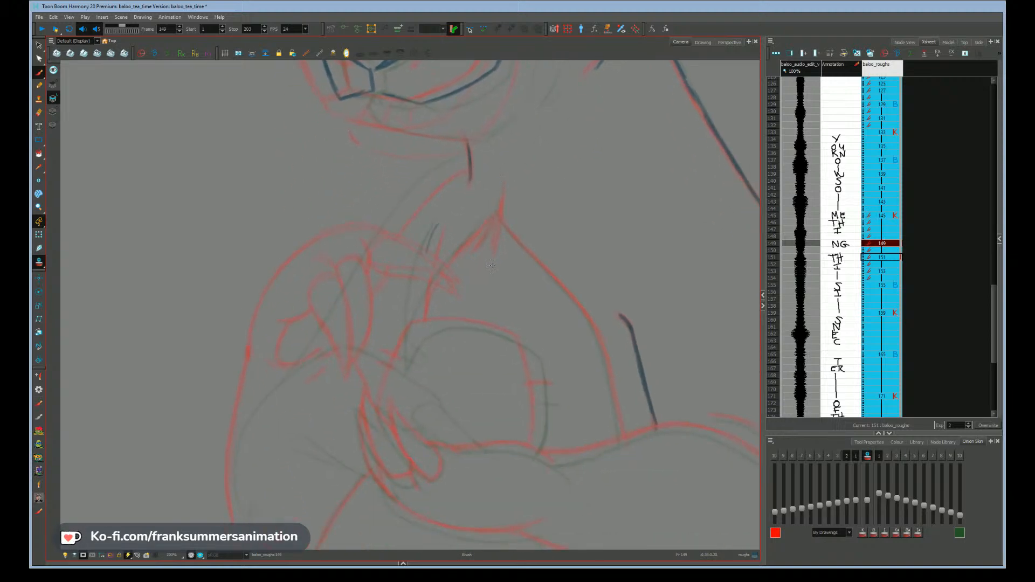
{"action": "mouse_move", "coordinate": [496, 205]}
{"action": "left_mouse_down"}
{"action": "mouse_move", "coordinate": [579, 303]}
{"action": "mouse_move", "coordinate": [543, 264]}
{"action": "mouse_move", "coordinate": [608, 360]}
{"action": "mouse_move", "coordinate": [600, 339]}
{"action": "mouse_move", "coordinate": [619, 447]}
{"action": "left_mouse_up"}
{"action": "mouse_move", "coordinate": [609, 372]}
{"action": "left_mouse_down"}
{"action": "mouse_move", "coordinate": [576, 298]}
{"action": "mouse_move", "coordinate": [507, 223]}
{"action": "left_mouse_up"}
- Draw the folded arm's upper contour, the short crease above it and the short body line below the forearm
{"action": "left_click_drag", "start_coordinate": [316, 404], "coordinate": [197, 187]}
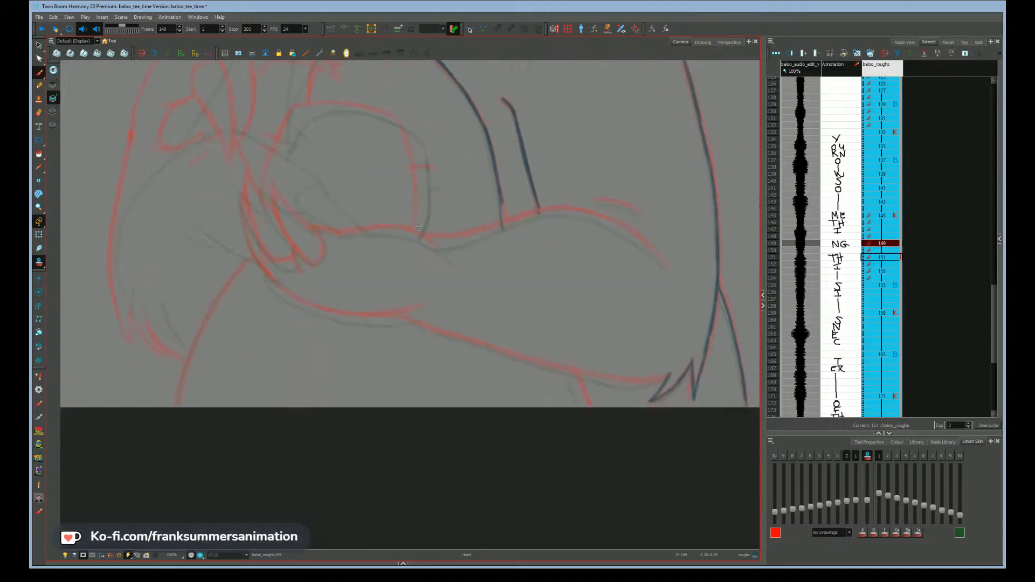
{"action": "mouse_move", "coordinate": [434, 244]}
{"action": "left_mouse_down"}
{"action": "mouse_move", "coordinate": [572, 210]}
{"action": "mouse_move", "coordinate": [667, 265]}
{"action": "left_mouse_up"}
{"action": "left_click_drag", "start_coordinate": [593, 200], "coordinate": [640, 214]}
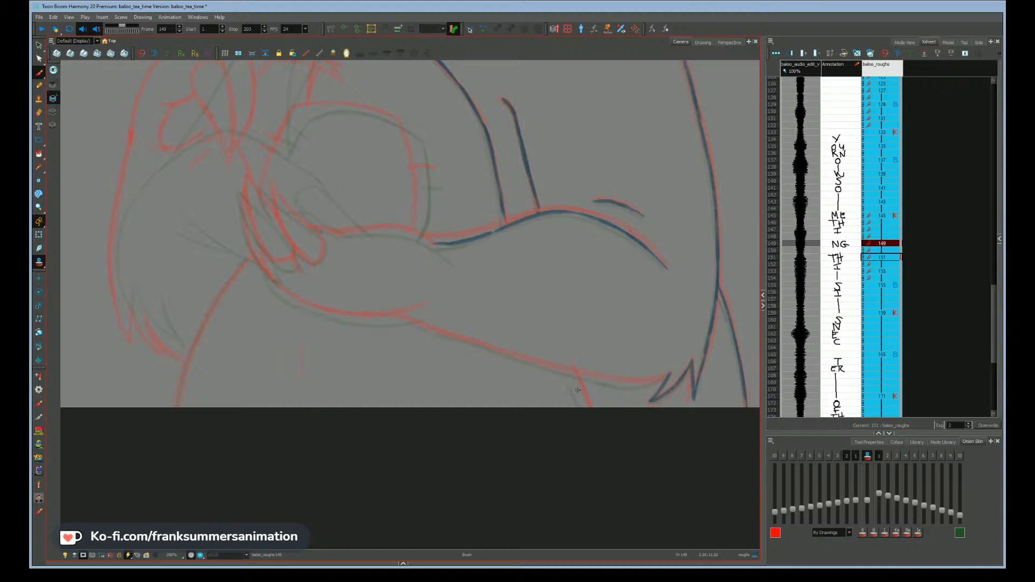
{"action": "left_click_drag", "start_coordinate": [570, 372], "coordinate": [587, 407]}
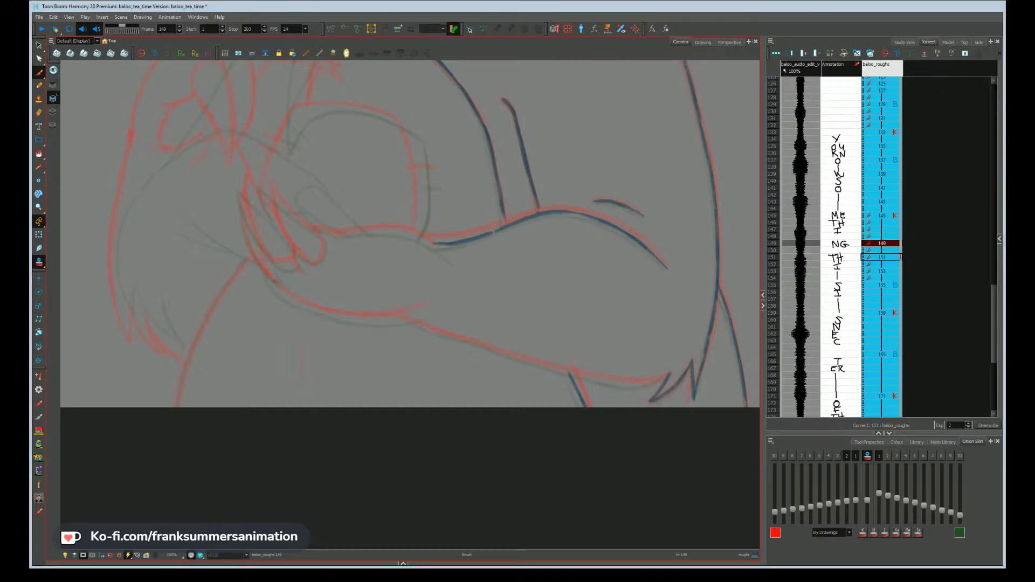
{"action": "left_click", "coordinate": [797, 556]}
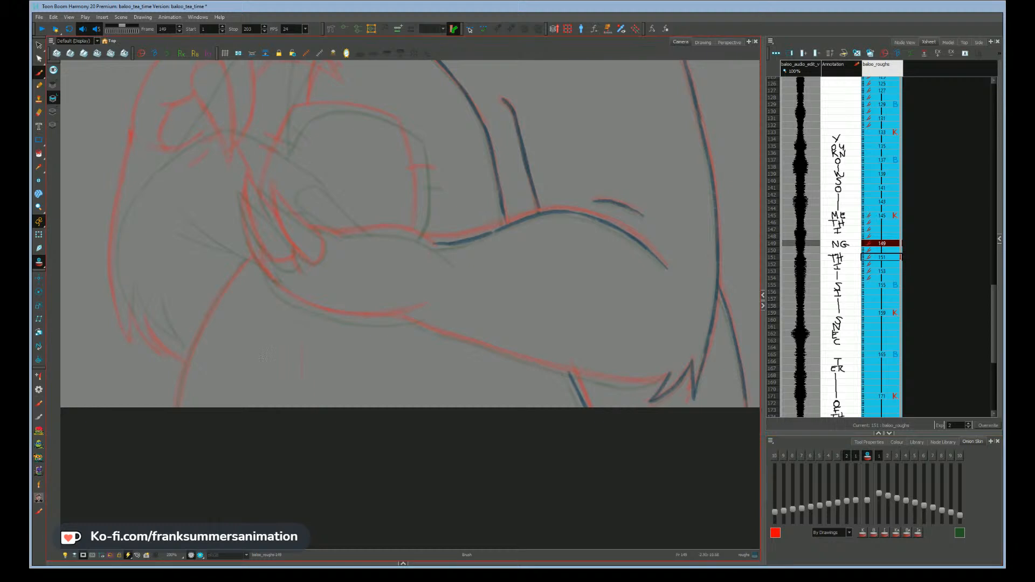
- Draw the pointed fingers of the lower hand and extend the forearm's top edge from the fingers to the elbow side
{"action": "key", "text": "comma"}
{"action": "key", "text": "comma"}
{"action": "key", "text": "comma"}
{"action": "key", "text": "comma"}
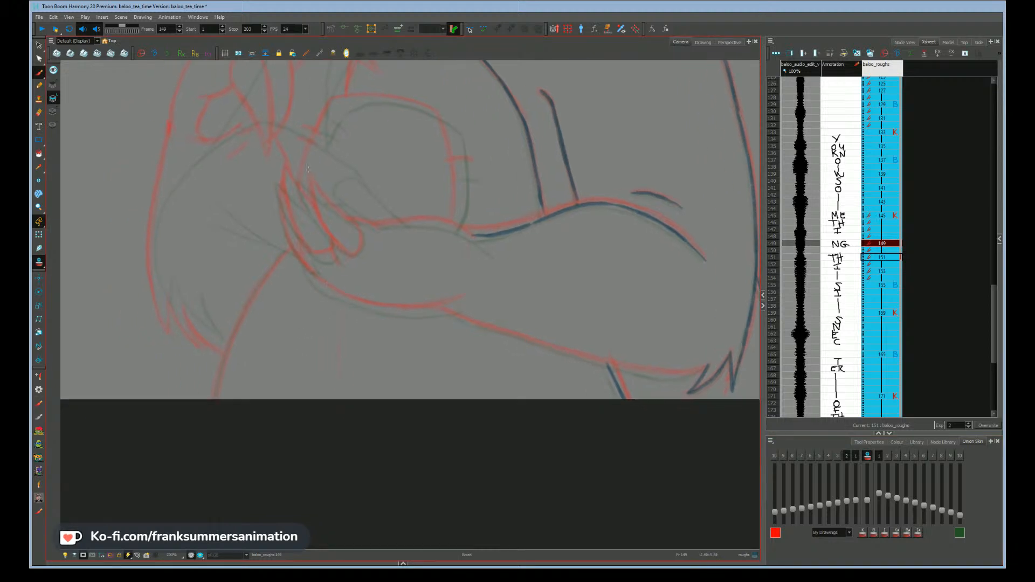
{"action": "key", "text": "period"}
{"action": "key", "text": "period"}
{"action": "key", "text": "period"}
{"action": "key", "text": "period"}
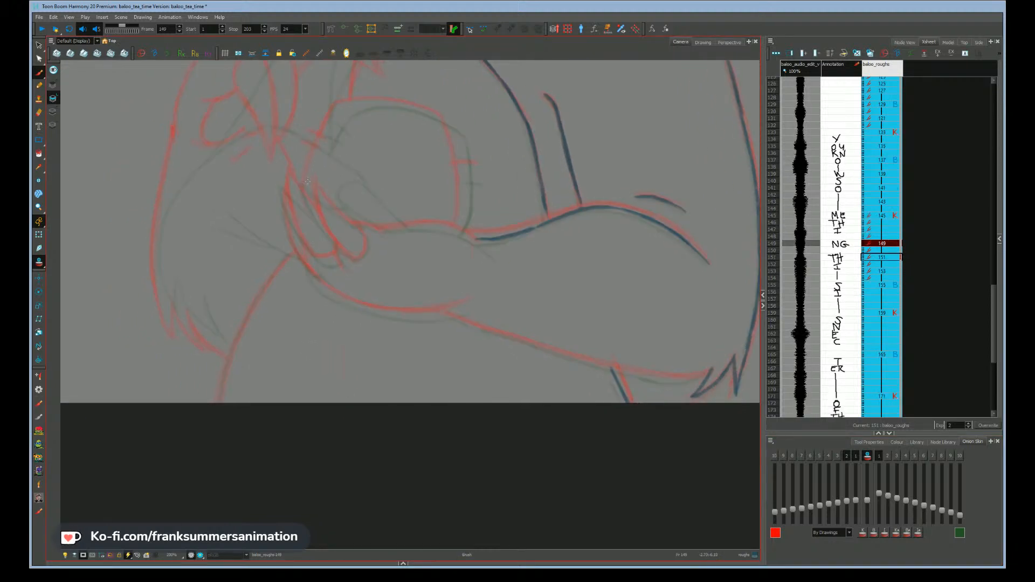
{"action": "mouse_move", "coordinate": [309, 184]}
{"action": "left_mouse_down"}
{"action": "mouse_move", "coordinate": [368, 237]}
{"action": "mouse_move", "coordinate": [359, 228]}
{"action": "mouse_move", "coordinate": [362, 256]}
{"action": "mouse_move", "coordinate": [309, 195]}
{"action": "mouse_move", "coordinate": [324, 232]}
{"action": "mouse_move", "coordinate": [354, 260]}
{"action": "mouse_move", "coordinate": [379, 233]}
{"action": "mouse_move", "coordinate": [365, 225]}
{"action": "mouse_move", "coordinate": [343, 266]}
{"action": "left_mouse_up"}
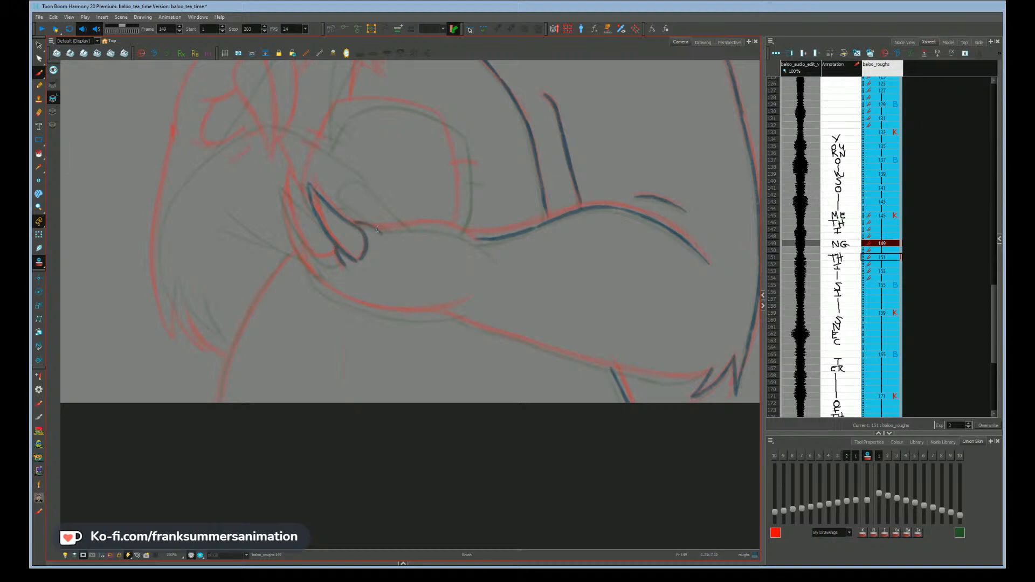
{"action": "mouse_move", "coordinate": [377, 230]}
{"action": "left_mouse_down"}
{"action": "mouse_move", "coordinate": [435, 228]}
{"action": "mouse_move", "coordinate": [481, 246]}
{"action": "left_mouse_up"}
{"action": "left_click_drag", "start_coordinate": [286, 183], "coordinate": [332, 259]}
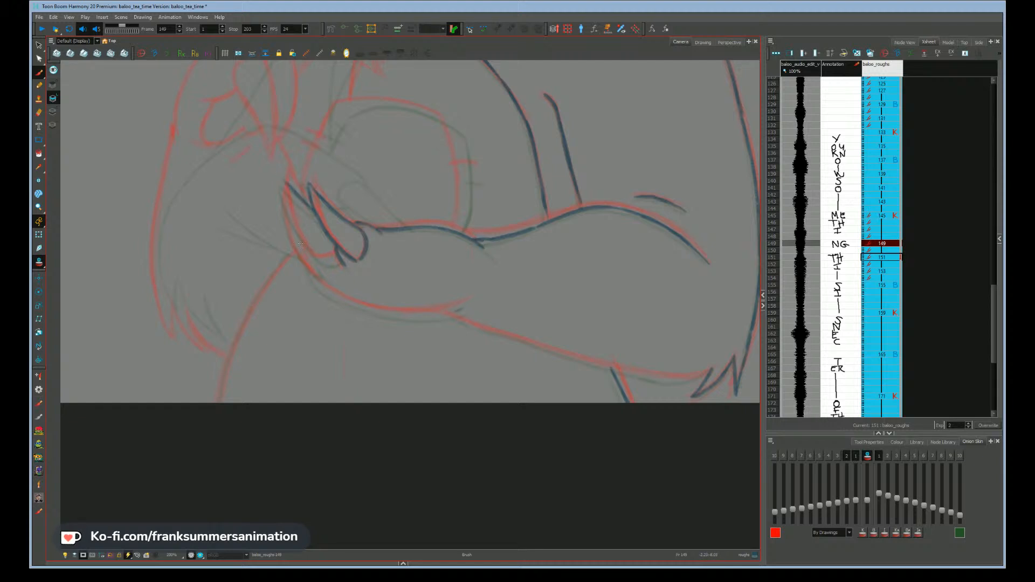
{"action": "mouse_move", "coordinate": [284, 179]}
{"action": "left_mouse_down"}
{"action": "mouse_move", "coordinate": [297, 230]}
{"action": "mouse_move", "coordinate": [292, 221]}
{"action": "mouse_move", "coordinate": [338, 256]}
{"action": "mouse_move", "coordinate": [318, 256]}
{"action": "mouse_move", "coordinate": [282, 187]}
{"action": "mouse_move", "coordinate": [302, 238]}
{"action": "mouse_move", "coordinate": [330, 259]}
{"action": "mouse_move", "coordinate": [303, 231]}
{"action": "mouse_move", "coordinate": [313, 268]}
{"action": "mouse_move", "coordinate": [312, 254]}
{"action": "mouse_move", "coordinate": [321, 277]}
{"action": "left_mouse_up"}
- Flip between the frame 145, 149 and 151 drawings to compare the lower hand's fingers
{"action": "key", "text": "g"}
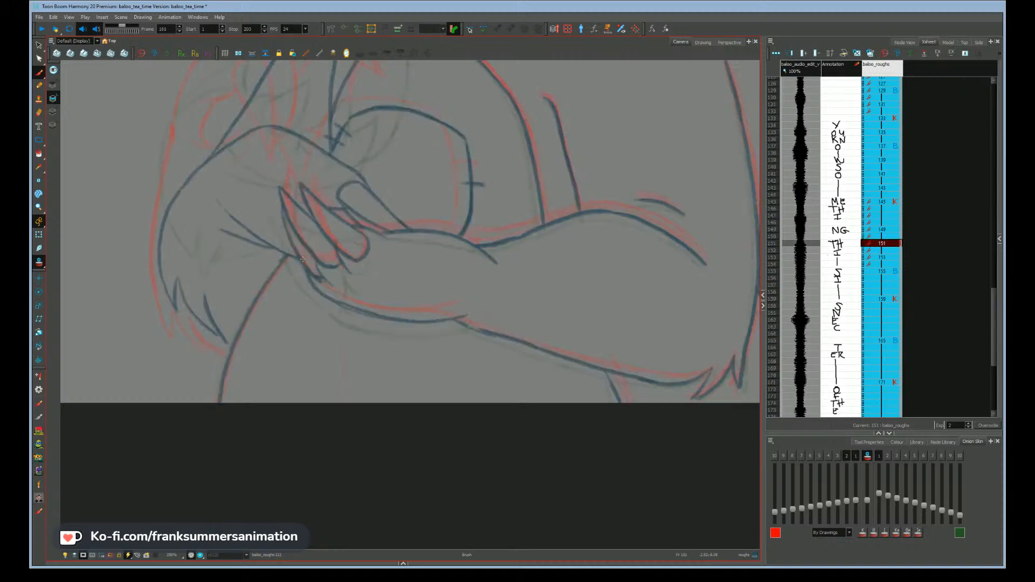
{"action": "key", "text": "f"}
{"action": "key", "text": "f"}
{"action": "key", "text": "g"}
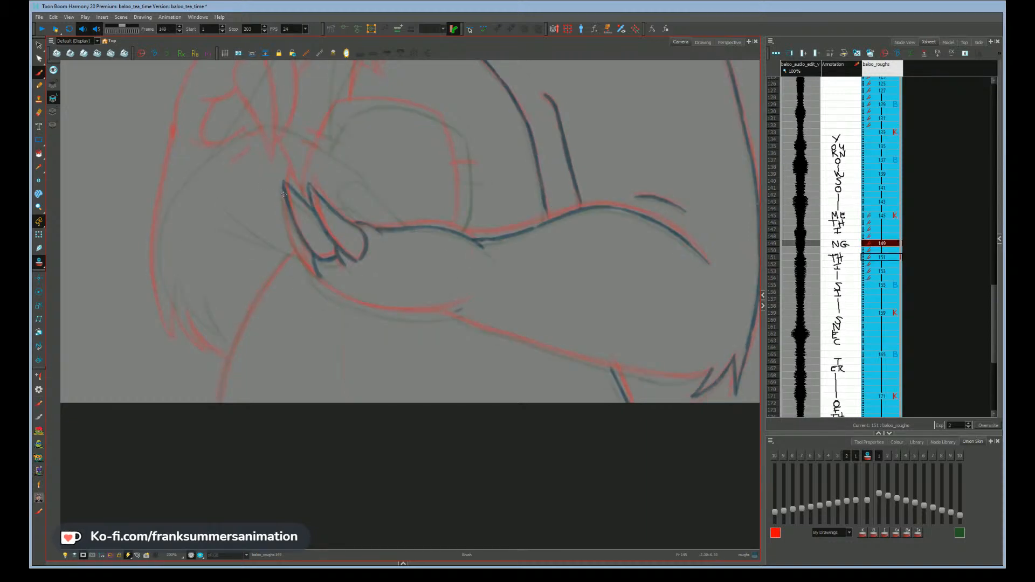
{"action": "key", "text": "g"}
{"action": "key", "text": "f"}
{"action": "key", "text": "g"}
{"action": "key", "text": "f"}
- Draw the underside of the lower hand and continue the forearm's bottom contour to the elbow fur
{"action": "left_click_drag", "start_coordinate": [301, 263], "coordinate": [296, 254]}
{"action": "mouse_move", "coordinate": [451, 311]}
{"action": "left_mouse_down"}
{"action": "mouse_move", "coordinate": [464, 306]}
{"action": "mouse_move", "coordinate": [407, 317]}
{"action": "mouse_move", "coordinate": [321, 287]}
{"action": "left_mouse_up"}
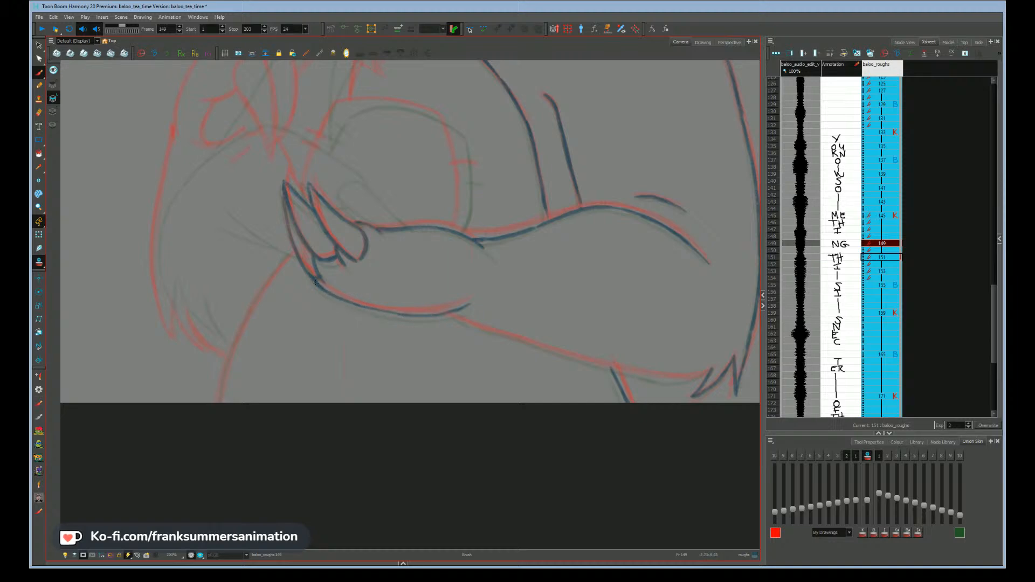
{"action": "key", "text": "f"}
{"action": "left_click_drag", "start_coordinate": [430, 355], "coordinate": [412, 311]}
{"action": "key", "text": "g"}
{"action": "mouse_move", "coordinate": [695, 324]}
{"action": "left_mouse_down"}
{"action": "mouse_move", "coordinate": [632, 333]}
{"action": "mouse_move", "coordinate": [530, 302]}
{"action": "mouse_move", "coordinate": [607, 324]}
{"action": "mouse_move", "coordinate": [591, 324]}
{"action": "mouse_move", "coordinate": [430, 268]}
{"action": "left_mouse_up"}
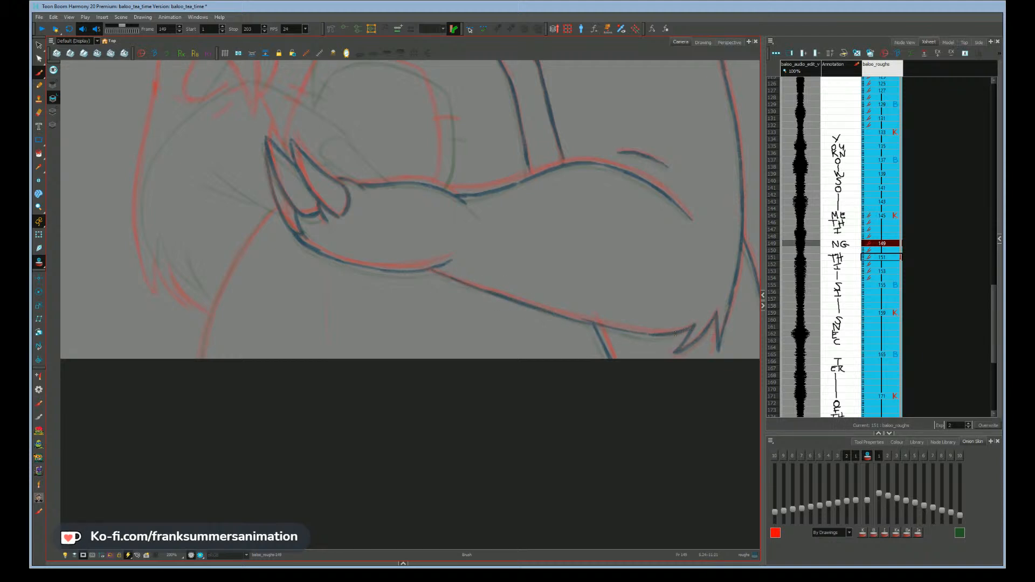
{"action": "left_click_drag", "start_coordinate": [663, 333], "coordinate": [508, 302]}
{"action": "mouse_move", "coordinate": [423, 268]}
{"action": "left_mouse_down"}
{"action": "mouse_move", "coordinate": [380, 270]}
{"action": "mouse_move", "coordinate": [319, 252]}
{"action": "left_mouse_up"}
- Try to rough in the outer finger of the raised hand on frame 149, using frame 145 as reference
{"action": "left_click_drag", "start_coordinate": [188, 222], "coordinate": [275, 326]}
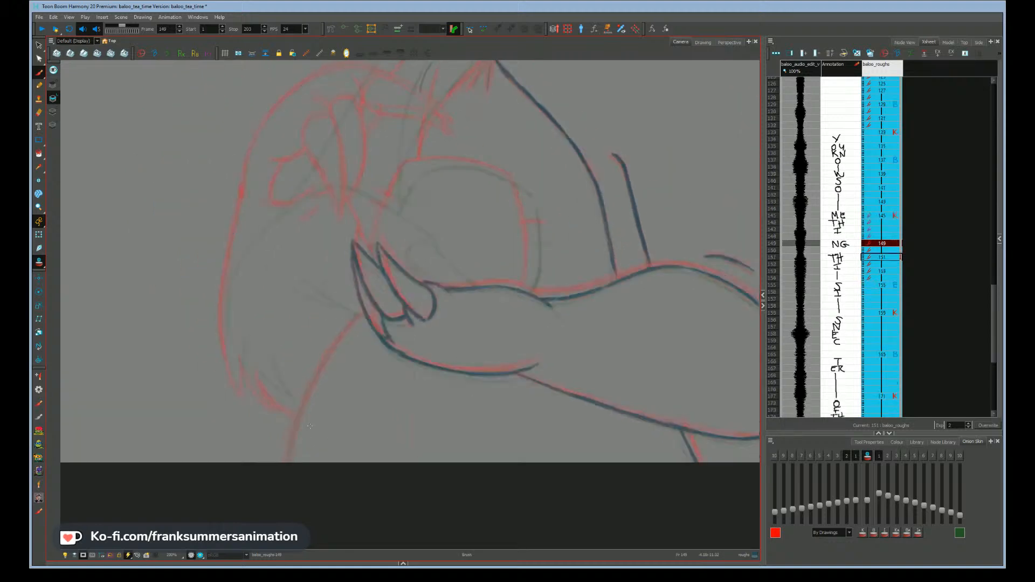
{"action": "key", "text": "f"}
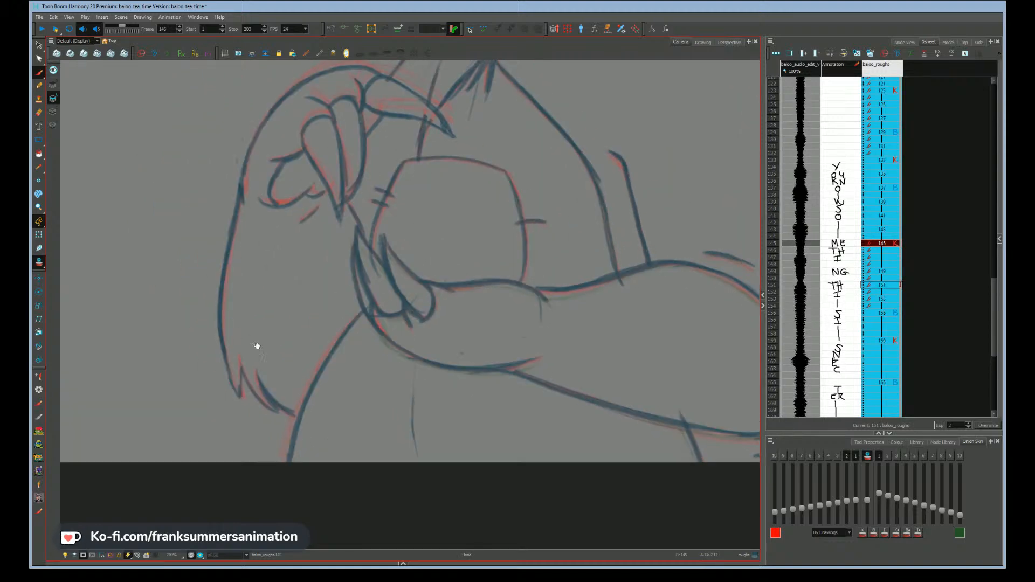
{"action": "left_click_drag", "start_coordinate": [257, 346], "coordinate": [275, 375]}
{"action": "key", "text": "g"}
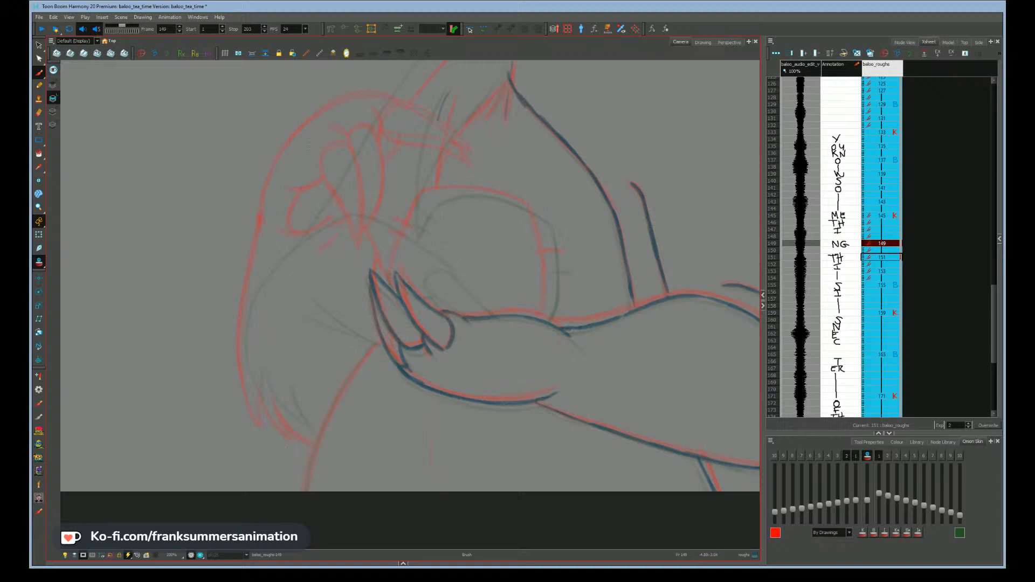
{"action": "left_click_drag", "start_coordinate": [309, 166], "coordinate": [284, 238]}
{"action": "key", "text": "1"}
{"action": "key", "text": "1"}
{"action": "left_click_drag", "start_coordinate": [235, 441], "coordinate": [282, 451]}
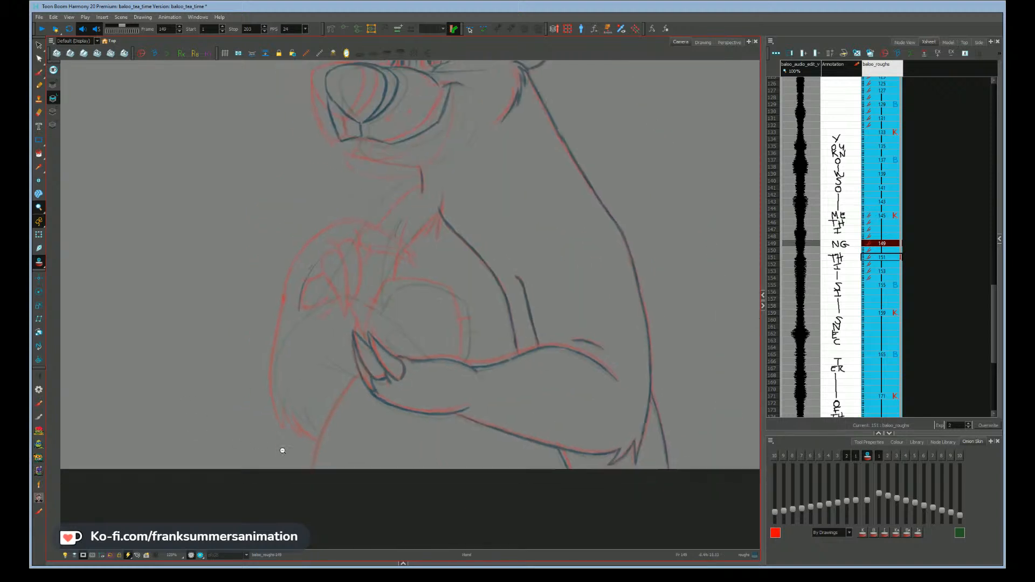
- Try roughing short construction lines for the raised hand's fingers just above the lower hand
{"action": "key", "text": "f"}
{"action": "key", "text": "g"}
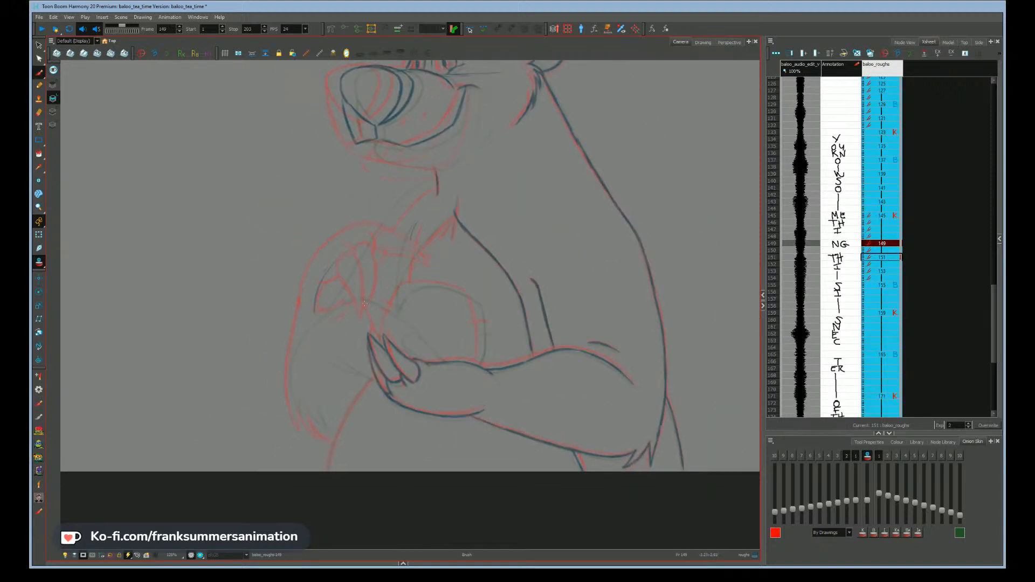
{"action": "key", "text": "g"}
{"action": "key", "text": "f"}
{"action": "left_click_drag", "start_coordinate": [378, 291], "coordinate": [390, 310]}
{"action": "left_click_drag", "start_coordinate": [353, 304], "coordinate": [391, 321]}
- Flip back and forth between neighbouring drawings to study how the raised hand moves down
{"action": "key", "text": "f"}
{"action": "key", "text": "g"}
{"action": "key", "text": "g"}
{"action": "key", "text": "f"}
{"action": "key", "text": "f"}
{"action": "key", "text": "g"}
{"action": "key", "text": "f"}
{"action": "key", "text": "g"}
- Try sketching the remaining finger shapes of the raised hand on the frame 149 drawing
{"action": "mouse_move", "coordinate": [349, 265]}
{"action": "left_mouse_down"}
{"action": "mouse_move", "coordinate": [361, 277]}
{"action": "mouse_move", "coordinate": [369, 256]}
{"action": "left_mouse_up"}
{"action": "key", "text": "f"}
{"action": "key", "text": "g"}
{"action": "key", "text": "g"}
{"action": "mouse_move", "coordinate": [388, 275]}
{"action": "left_mouse_down"}
{"action": "mouse_move", "coordinate": [399, 284]}
{"action": "mouse_move", "coordinate": [371, 254]}
{"action": "left_mouse_up"}
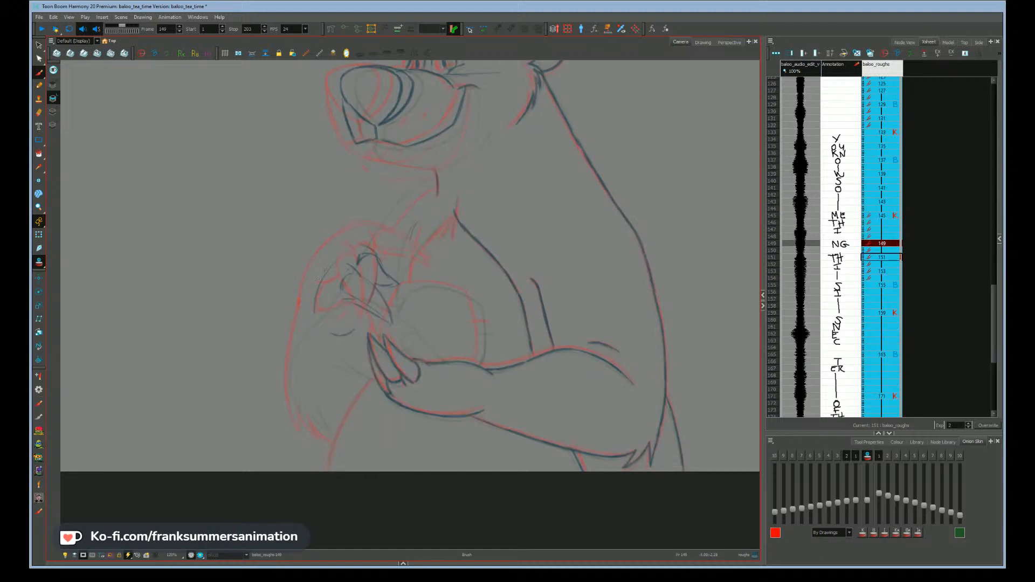
{"action": "left_click_drag", "start_coordinate": [334, 308], "coordinate": [344, 297]}
- Turn off the onion skin and flip between frames 145 and 151 to compare the hand poses
{"action": "key", "text": "Return"}
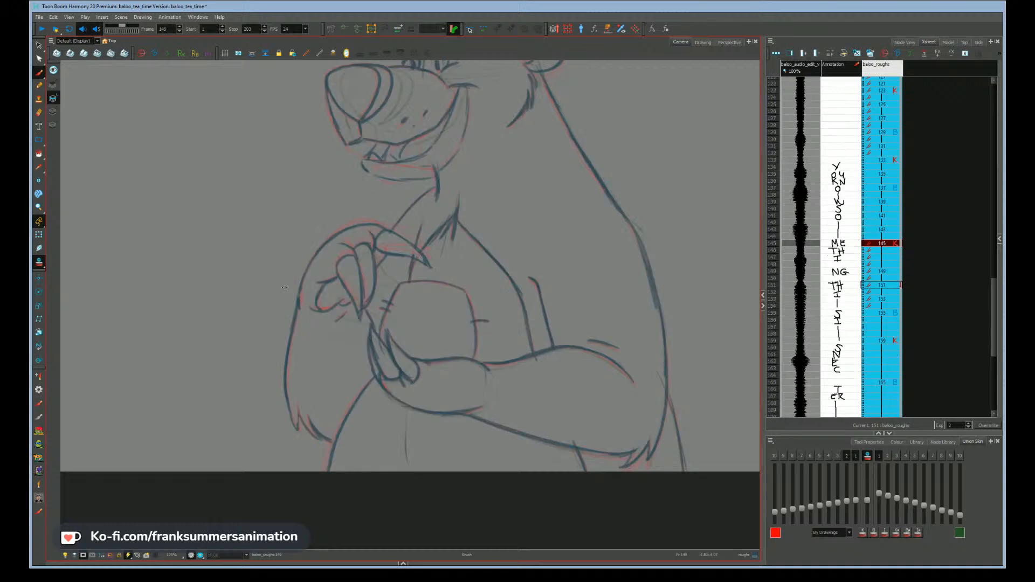
{"action": "key", "text": "alt+o"}
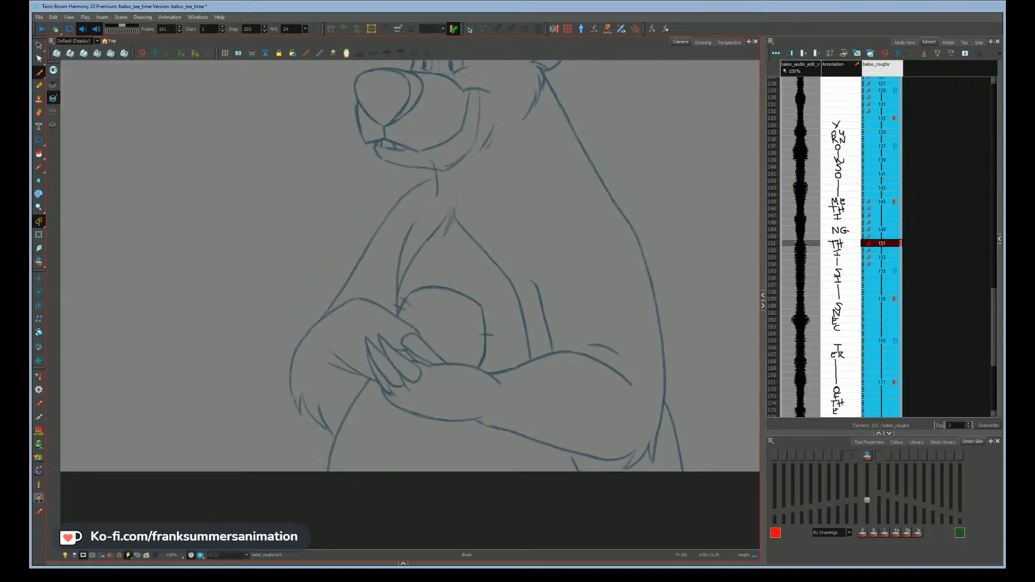
{"action": "key", "text": "f"}
{"action": "key", "text": "f"}
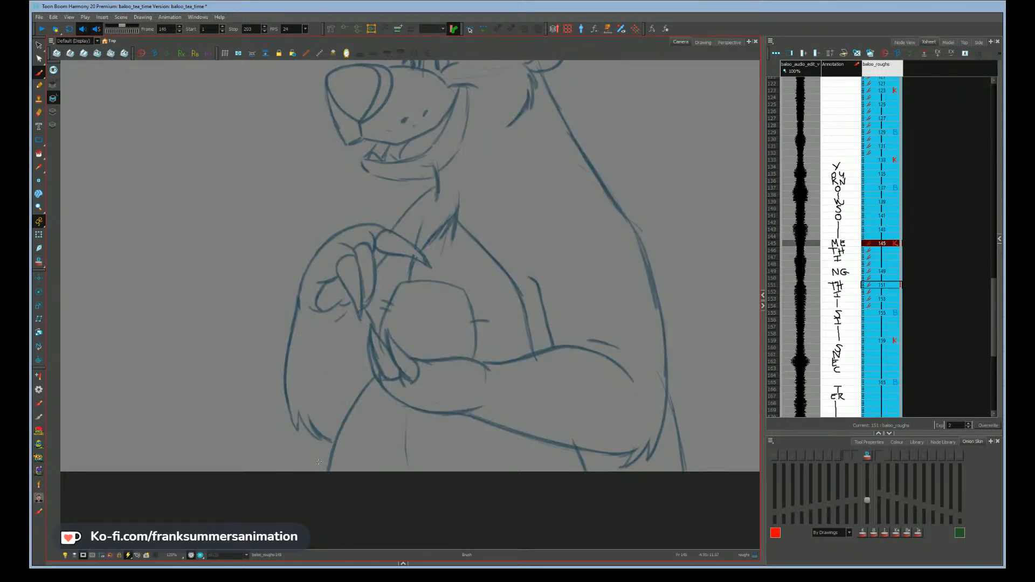
{"action": "key", "text": "g"}
{"action": "key", "text": "g"}
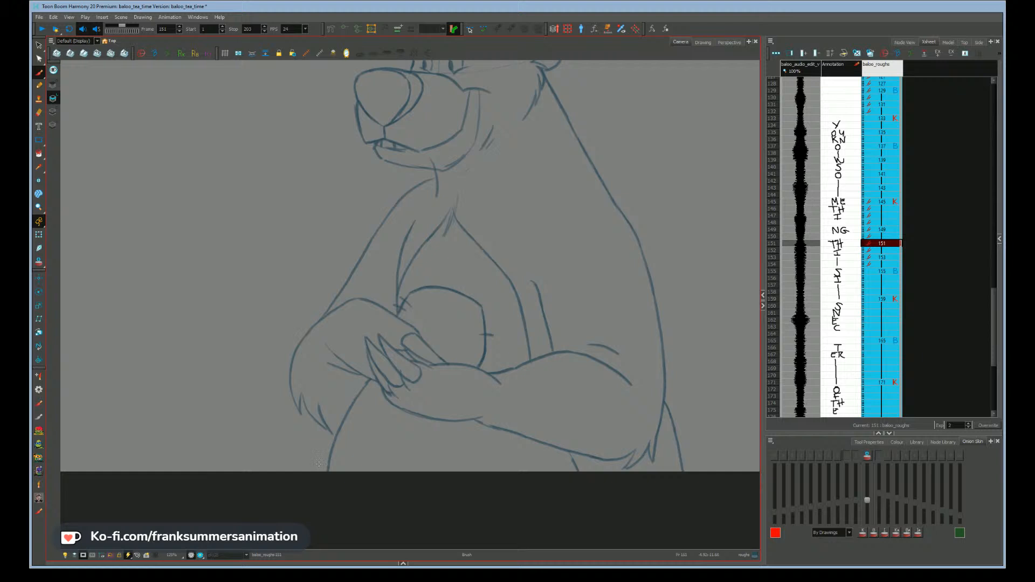
{"action": "key", "text": "f"}
{"action": "key", "text": "f"}
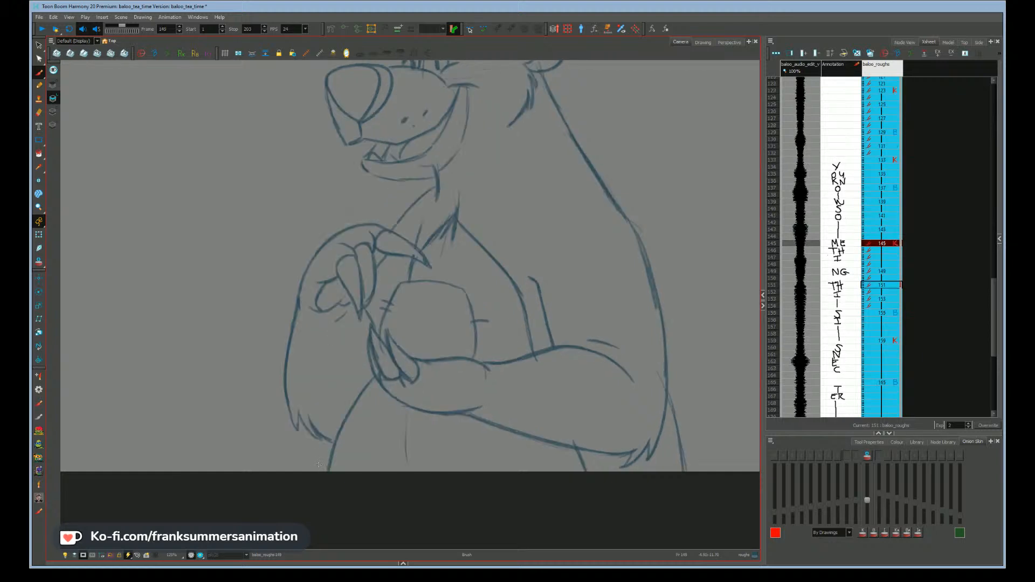
- Remove the rough raised-hand lines from the frame 149 drawing and turn the onion skin back on
{"action": "key", "text": "g"}
{"action": "left_click_drag", "start_coordinate": [334, 227], "coordinate": [382, 313]}
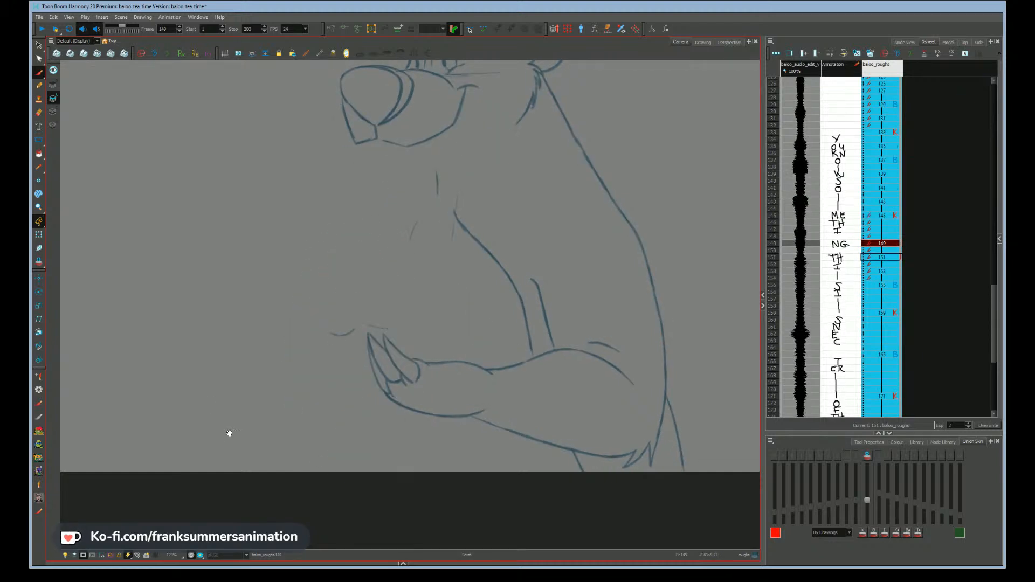
{"action": "key", "text": "alt+o"}
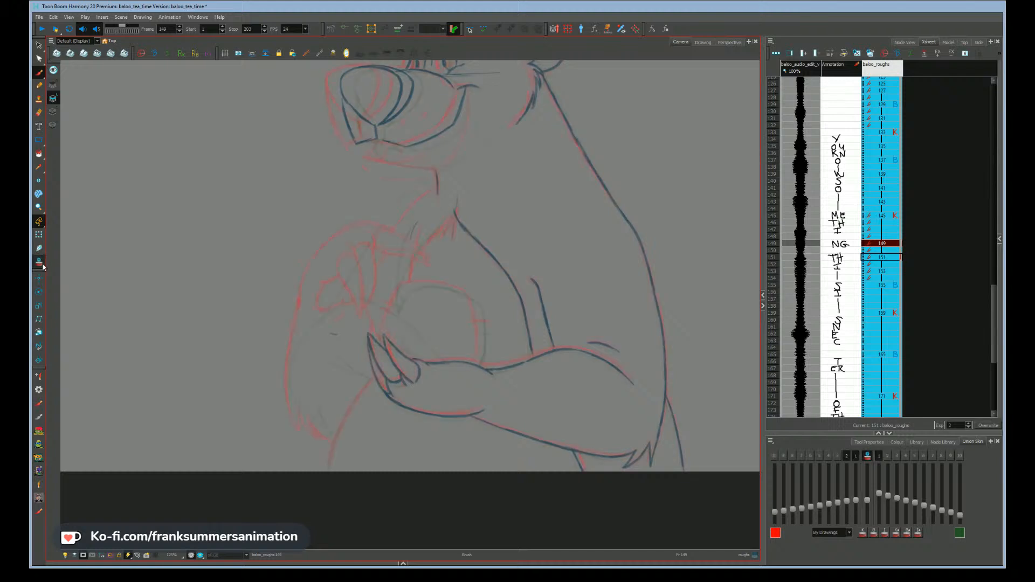
- Sketch the raised hand on frame 149 with a palm oval and rounded finger shapes, checking it against neighbouring drawings
{"action": "key", "text": "f"}
{"action": "key", "text": "g"}
{"action": "mouse_move", "coordinate": [347, 254]}
{"action": "left_mouse_down"}
{"action": "mouse_move", "coordinate": [338, 341]}
{"action": "mouse_move", "coordinate": [316, 339]}
{"action": "mouse_move", "coordinate": [300, 272]}
{"action": "left_mouse_up"}
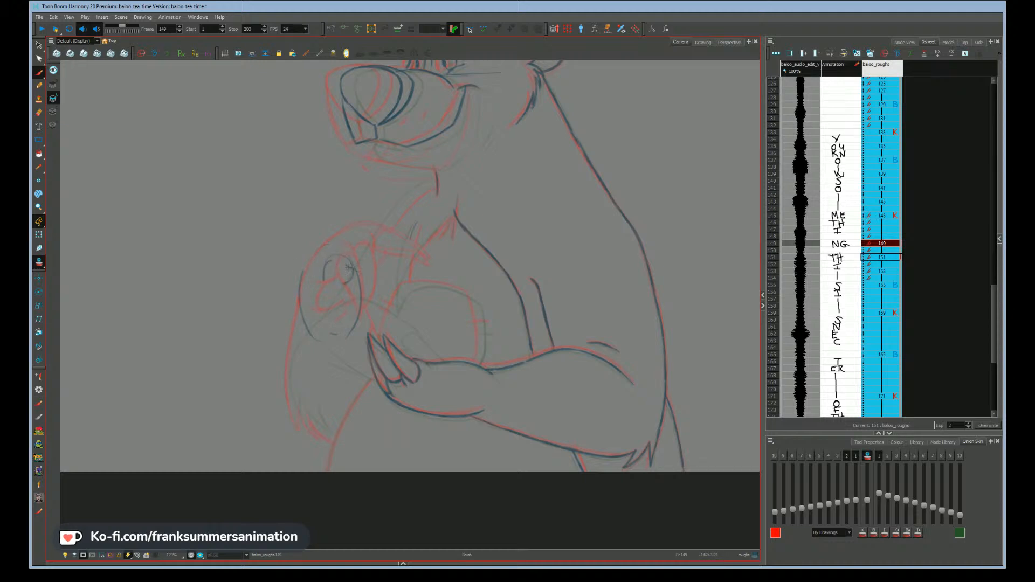
{"action": "key", "text": "f"}
{"action": "key", "text": "g"}
{"action": "mouse_move", "coordinate": [313, 289]}
{"action": "left_mouse_down"}
{"action": "mouse_move", "coordinate": [310, 310]}
{"action": "mouse_move", "coordinate": [329, 288]}
{"action": "left_mouse_up"}
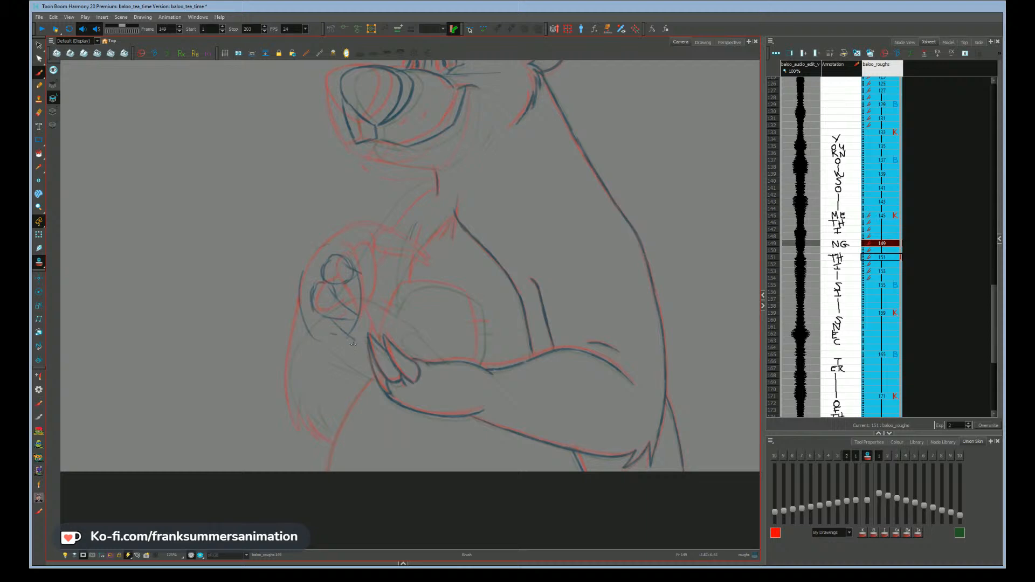
{"action": "left_click_drag", "start_coordinate": [313, 321], "coordinate": [343, 345]}
- Turn off the onion skin and flip repeatedly through frames 145, 149 and 151 to check the raised hand's motion
{"action": "key", "text": "g"}
{"action": "key", "text": "f"}
{"action": "key", "text": "f"}
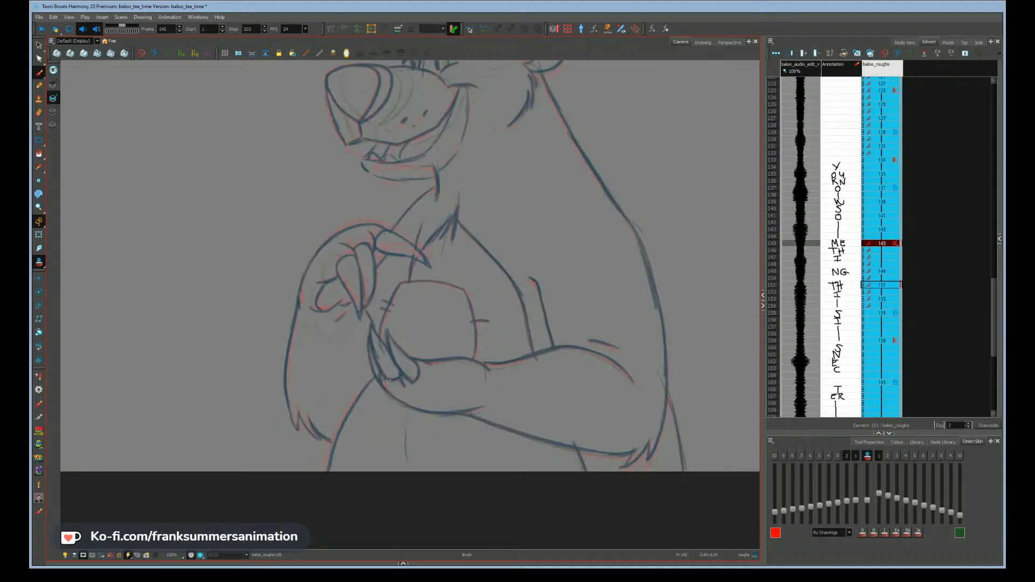
{"action": "left_click", "coordinate": [40, 262]}
{"action": "key", "text": "g"}
{"action": "key", "text": "g"}
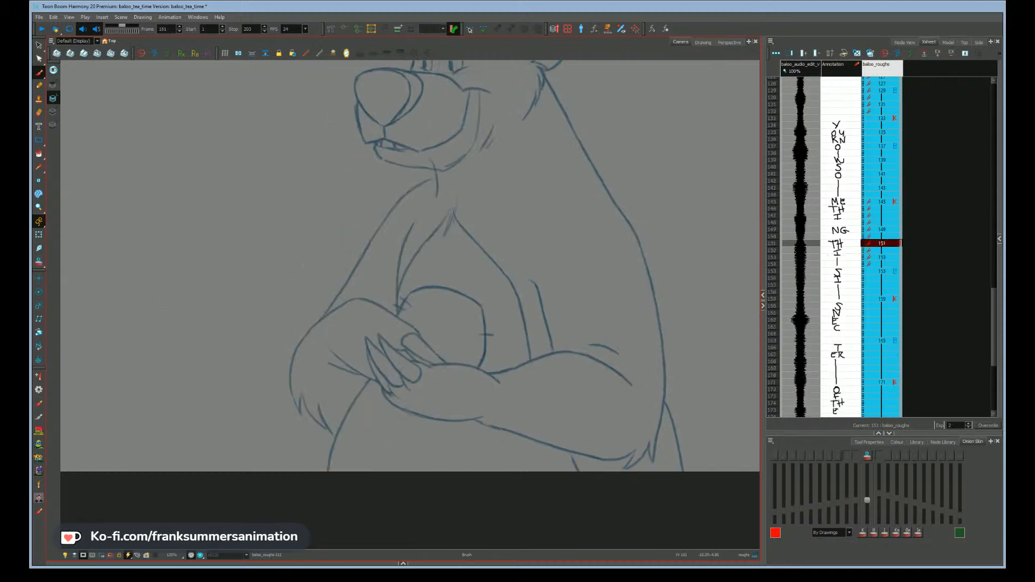
{"action": "key", "text": "f"}
{"action": "key", "text": "f"}
{"action": "key", "text": "g"}
{"action": "key", "text": "g"}
{"action": "key", "text": "f"}
{"action": "key", "text": "g"}
{"action": "key", "text": "f"}
{"action": "key", "text": "f"}
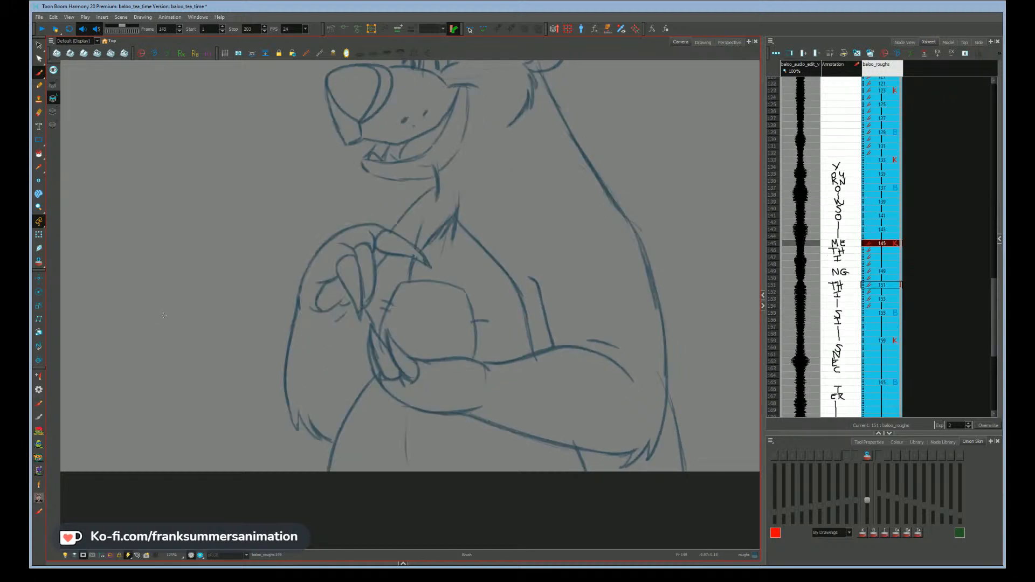
- Return to frame 149 and redraw the curled middle finger inside the raised hand's palm oval
{"action": "key", "text": "g"}
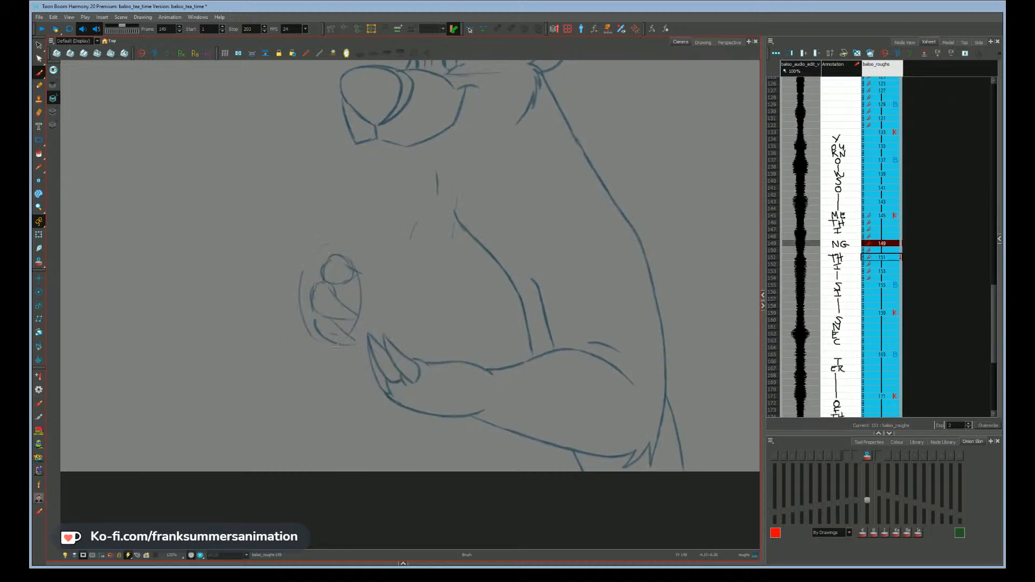
{"action": "left_click_drag", "start_coordinate": [337, 298], "coordinate": [357, 315]}
{"action": "mouse_move", "coordinate": [323, 317]}
{"action": "left_mouse_down"}
{"action": "mouse_move", "coordinate": [317, 287]}
{"action": "mouse_move", "coordinate": [333, 294]}
{"action": "left_mouse_up"}
{"action": "left_click_drag", "start_coordinate": [230, 442], "coordinate": [219, 415]}
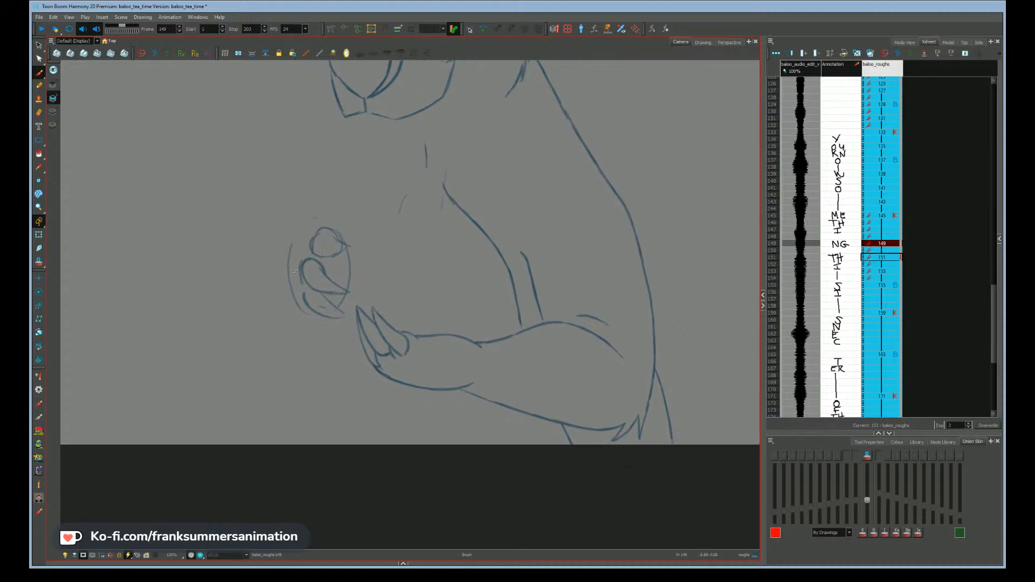
{"action": "key", "text": "ctrl+z"}
{"action": "left_click_drag", "start_coordinate": [224, 369], "coordinate": [235, 372]}
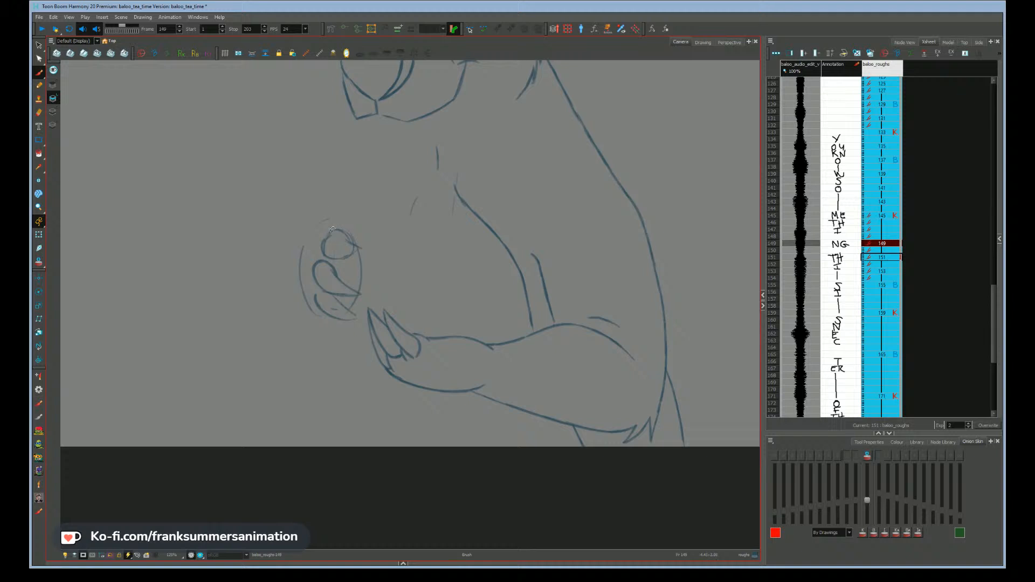
- Define the raised hand's upper and lower fingers with rounded tips and pointed claws on frame 149
{"action": "mouse_move", "coordinate": [332, 231]}
{"action": "left_mouse_down"}
{"action": "mouse_move", "coordinate": [348, 239]}
{"action": "mouse_move", "coordinate": [332, 231]}
{"action": "mouse_move", "coordinate": [322, 245]}
{"action": "left_mouse_up"}
{"action": "left_click_drag", "start_coordinate": [312, 286], "coordinate": [331, 293]}
{"action": "key", "text": "ctrl+z"}
{"action": "left_click_drag", "start_coordinate": [343, 284], "coordinate": [361, 295]}
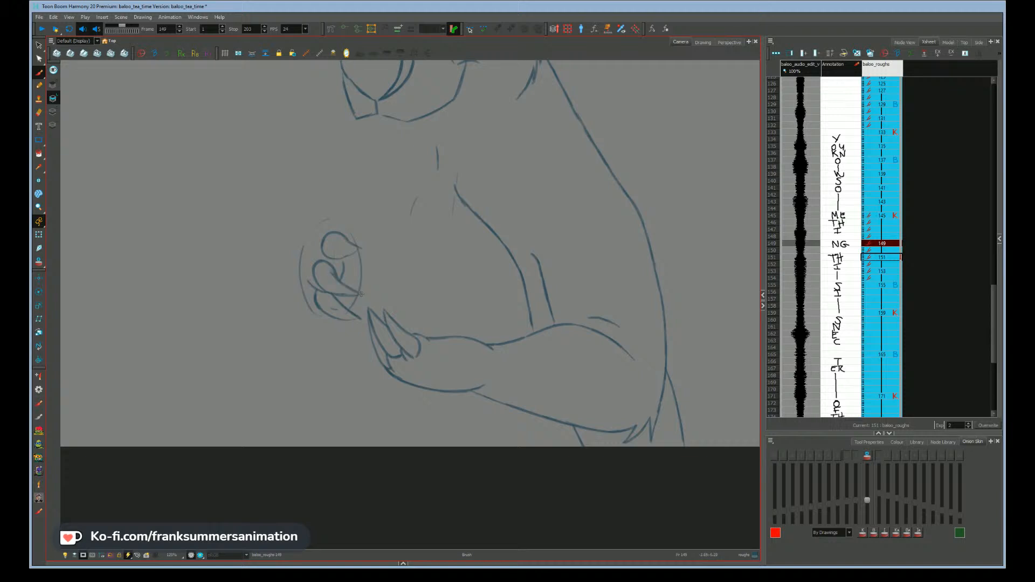
{"action": "left_click_drag", "start_coordinate": [198, 393], "coordinate": [242, 381]}
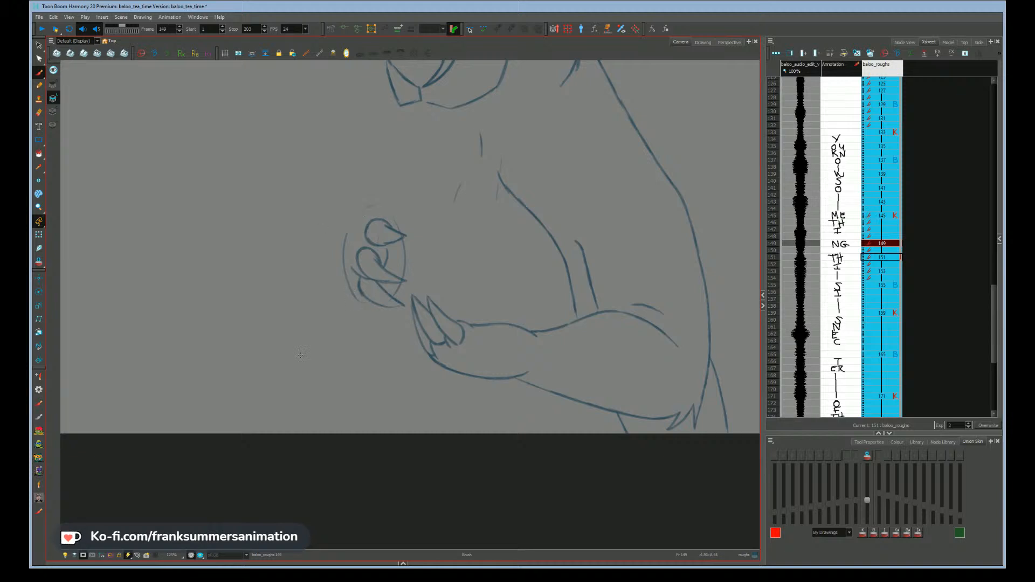
{"action": "mouse_move", "coordinate": [295, 324]}
{"action": "left_mouse_down"}
{"action": "mouse_move", "coordinate": [263, 291]}
{"action": "mouse_move", "coordinate": [194, 346]}
{"action": "mouse_move", "coordinate": [243, 411]}
{"action": "mouse_move", "coordinate": [315, 318]}
{"action": "left_mouse_up"}
{"action": "key", "text": "Delete"}
- Load baloo_model_sheets.tpl from the baloo_templates library into the Model view and widen that view
{"action": "left_click", "coordinate": [948, 42]}
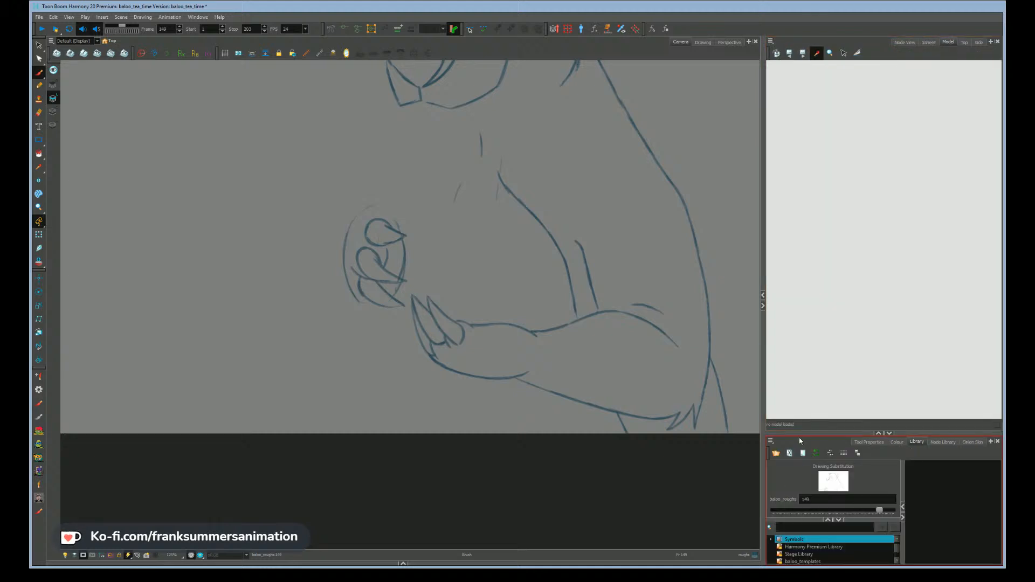
{"action": "left_click_drag", "start_coordinate": [796, 416], "coordinate": [790, 389]}
{"action": "key", "text": "Down"}
{"action": "key", "text": "Down"}
{"action": "key", "text": "Down"}
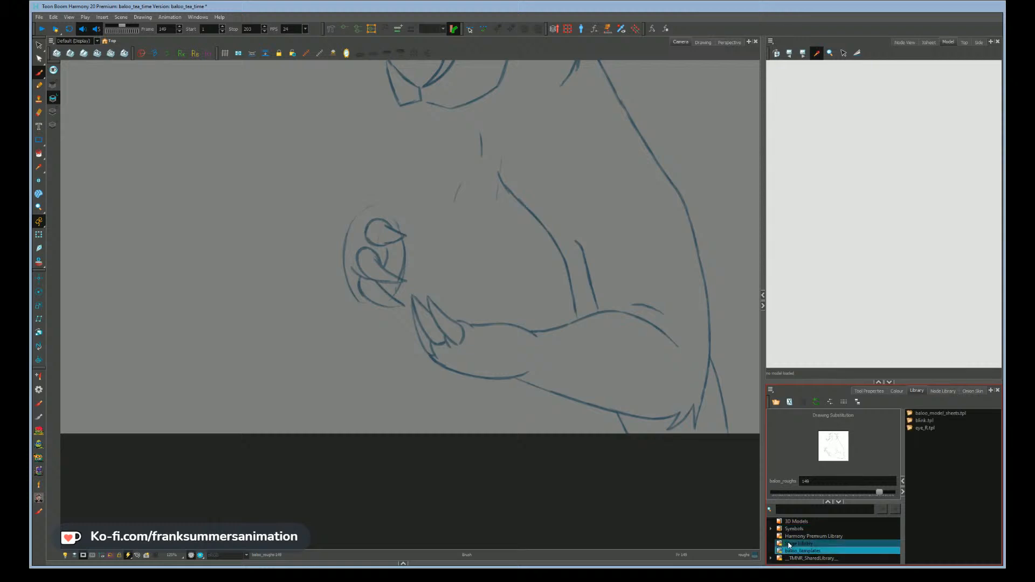
{"action": "left_click", "coordinate": [915, 416]}
{"action": "left_click_drag", "start_coordinate": [900, 367], "coordinate": [855, 209]}
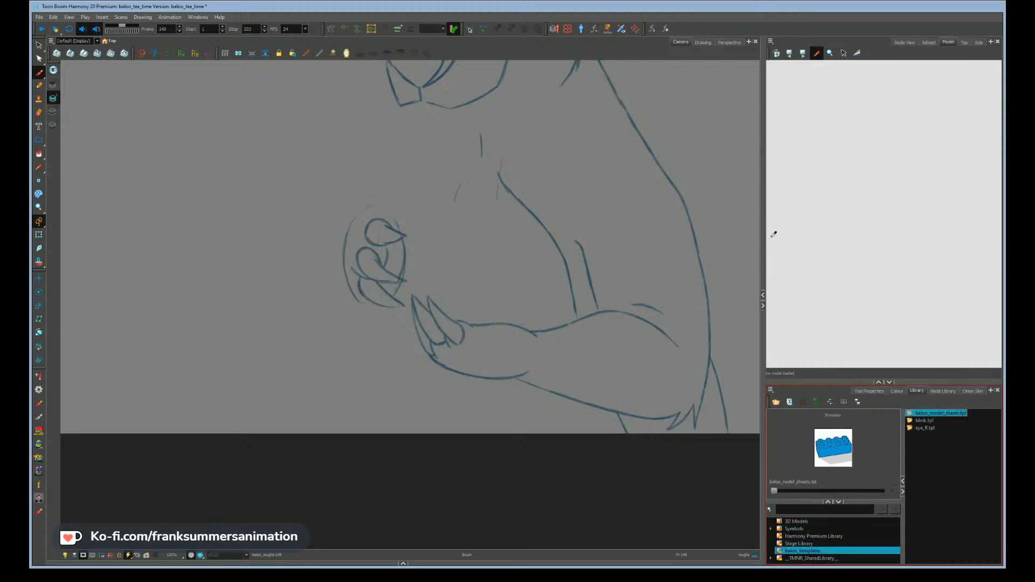
{"action": "left_click_drag", "start_coordinate": [765, 242], "coordinate": [637, 246]}
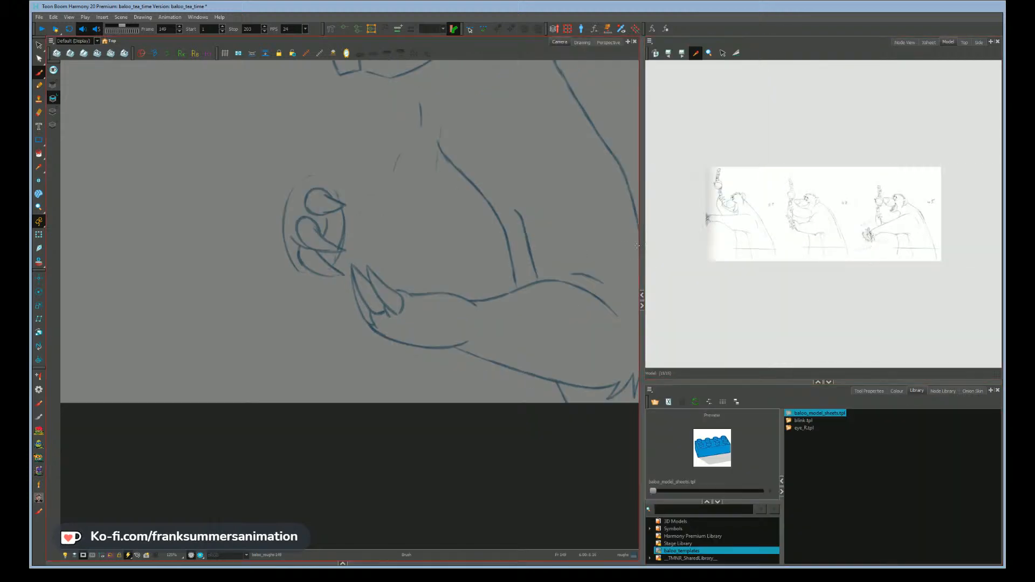
- Enlarge the loaded model sheet to examine Baloo's arm and hand poses around drawing 37
{"action": "left_click", "coordinate": [744, 208]}
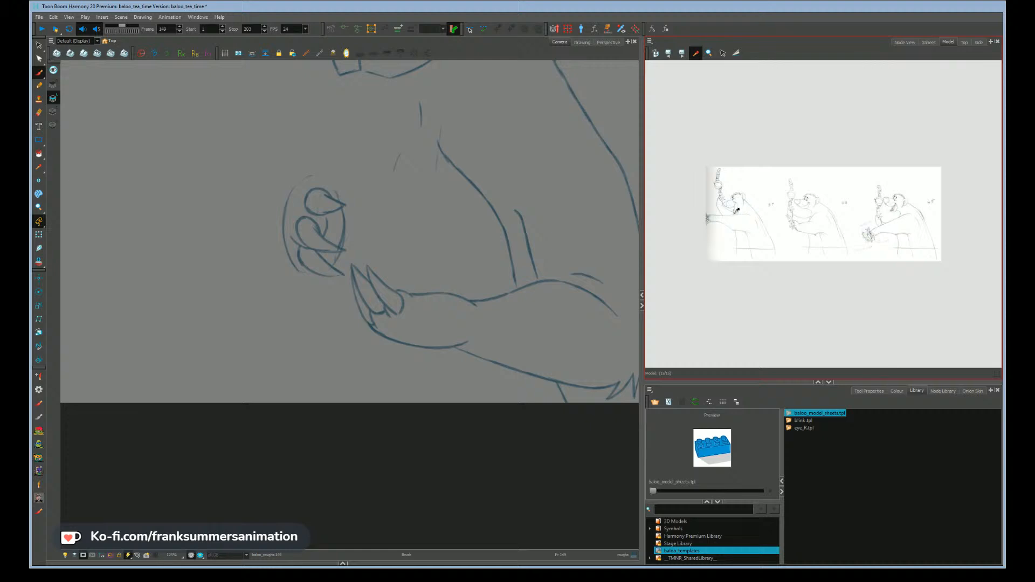
{"action": "left_click_drag", "start_coordinate": [217, 293], "coordinate": [147, 419]}
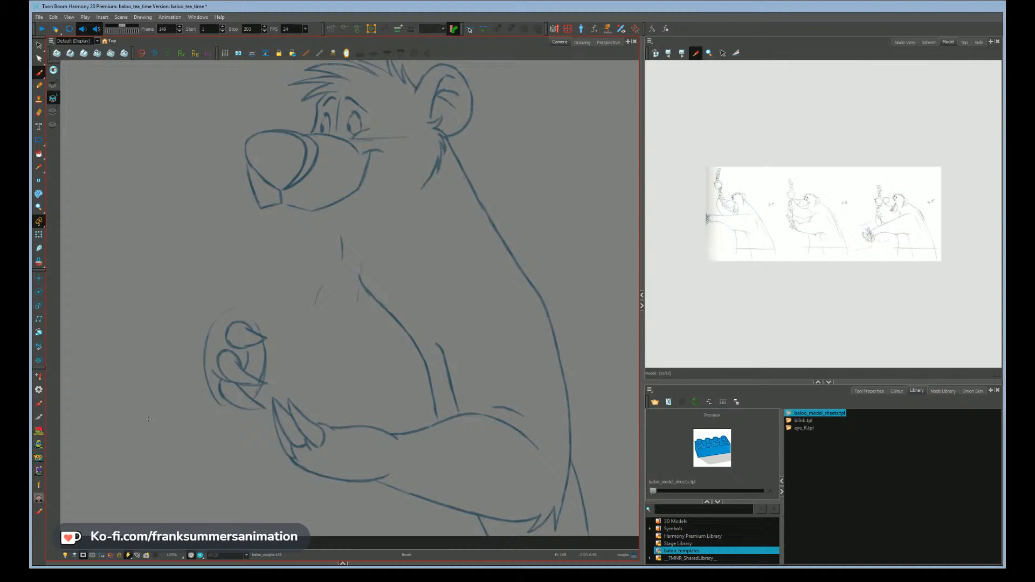
{"action": "left_click", "coordinate": [755, 228]}
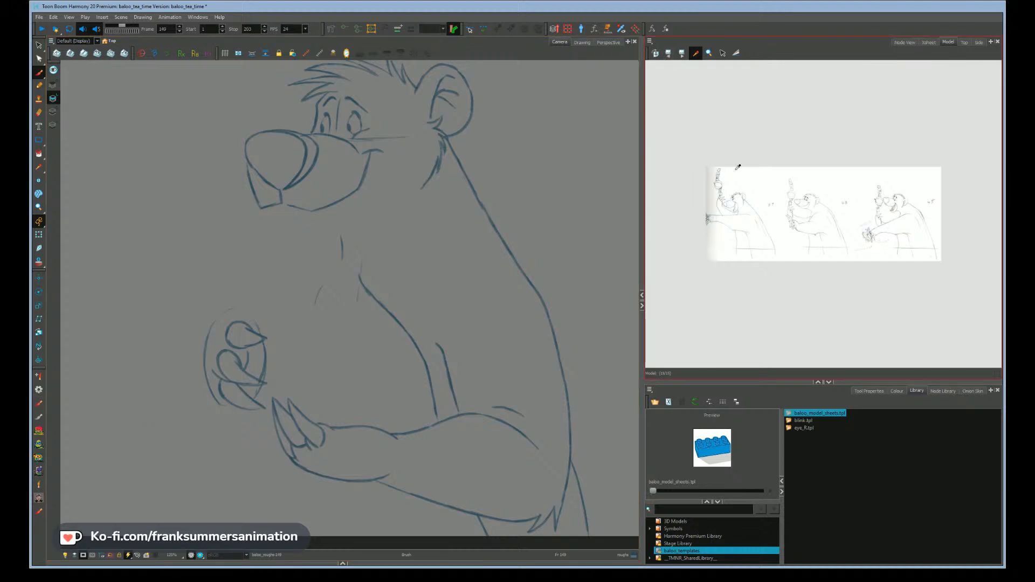
{"action": "key", "text": "alt+z"}
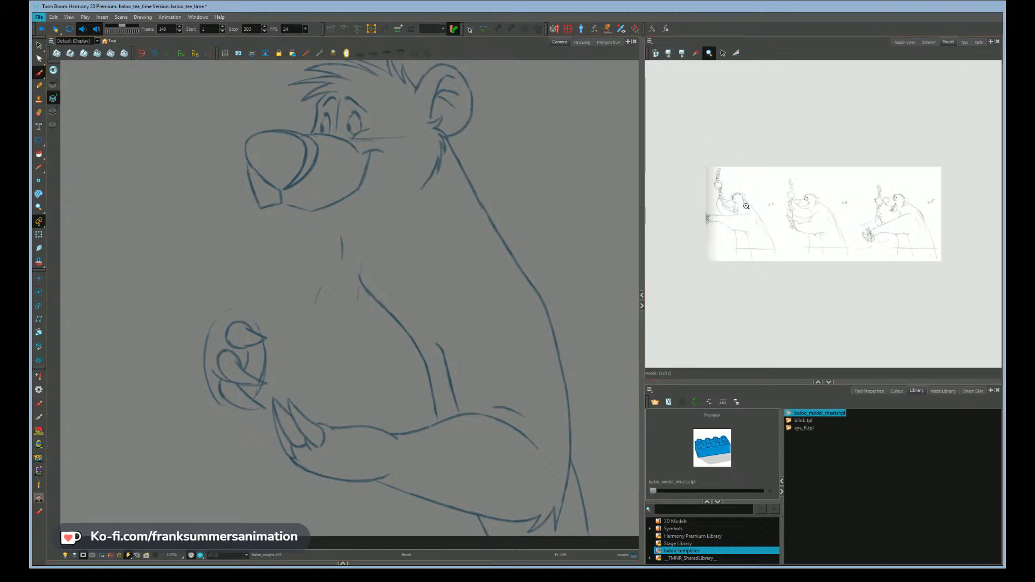
{"action": "scroll", "coordinate": [741, 219], "scroll_direction": "up", "scroll_amount": 5}
{"action": "left_click_drag", "start_coordinate": [809, 315], "coordinate": [805, 335]}
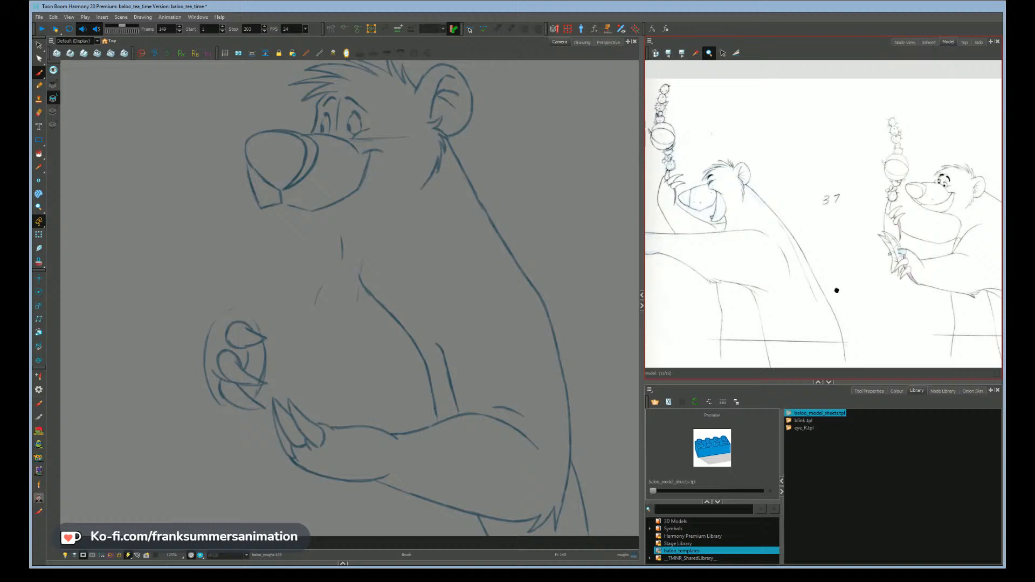
{"action": "left_click_drag", "start_coordinate": [836, 291], "coordinate": [763, 300]}
- Browse neighbouring model sheets and enlarge drawing 26 to study how the arms and hands are posed
{"action": "key", "text": "g"}
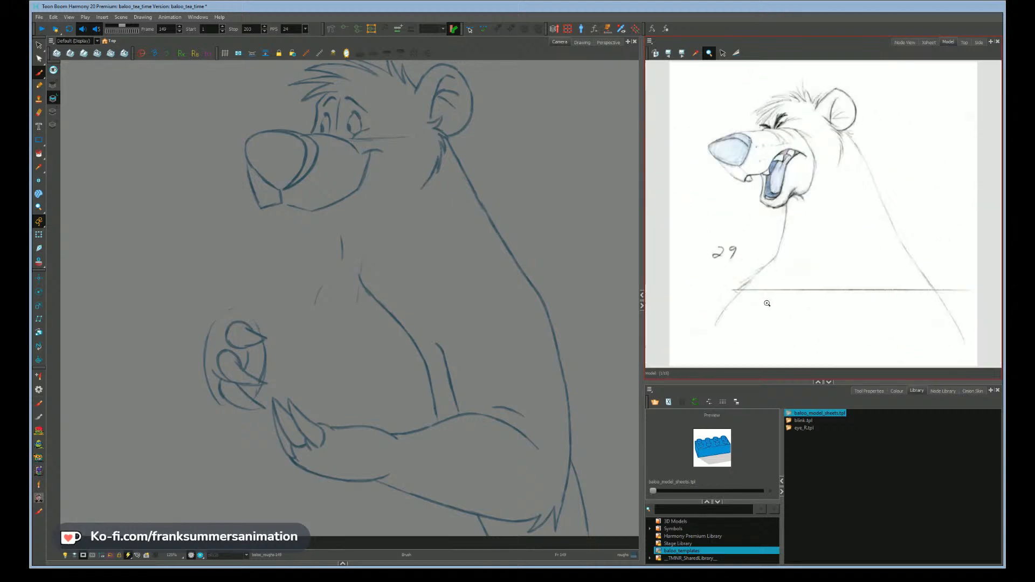
{"action": "key", "text": "g"}
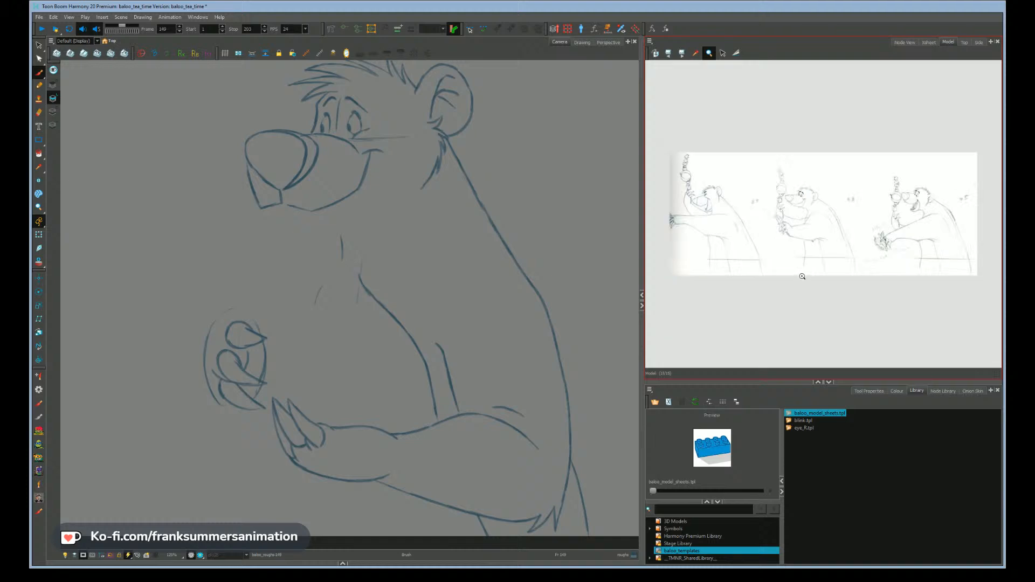
{"action": "key", "text": "f"}
{"action": "key", "text": "g"}
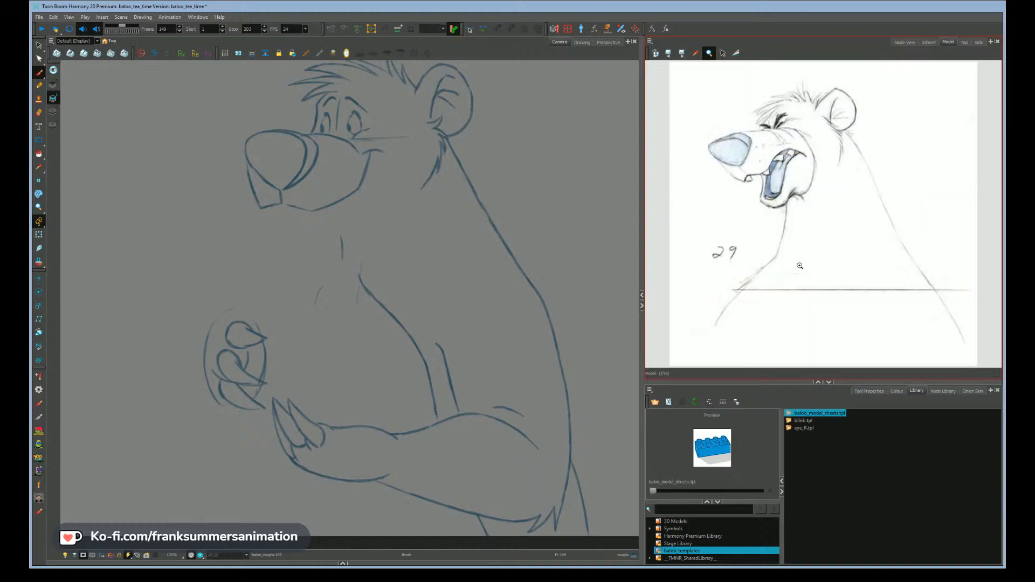
{"action": "key", "text": "f"}
{"action": "key", "text": "f"}
{"action": "key", "text": "f"}
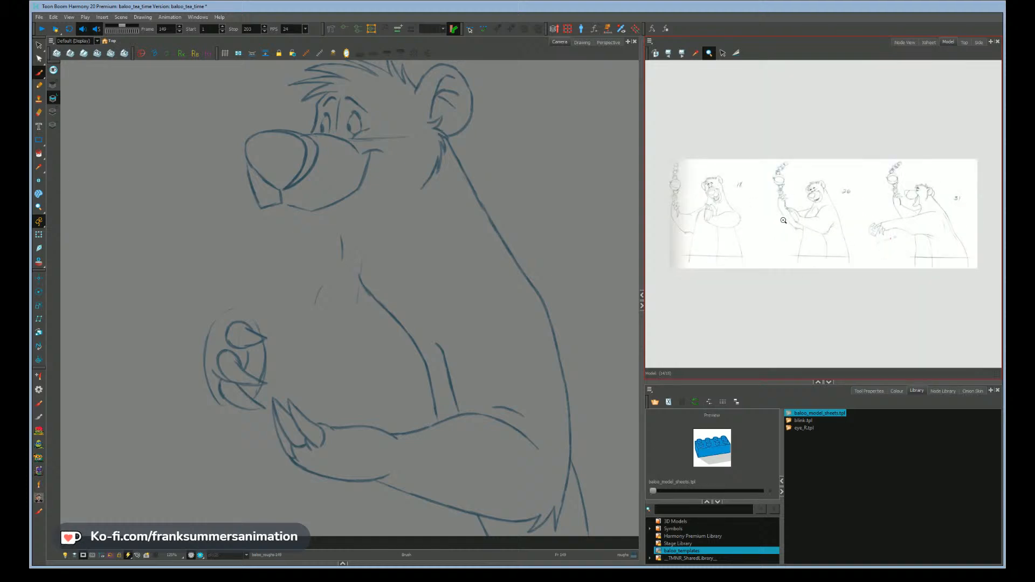
{"action": "left_click", "coordinate": [781, 219]}
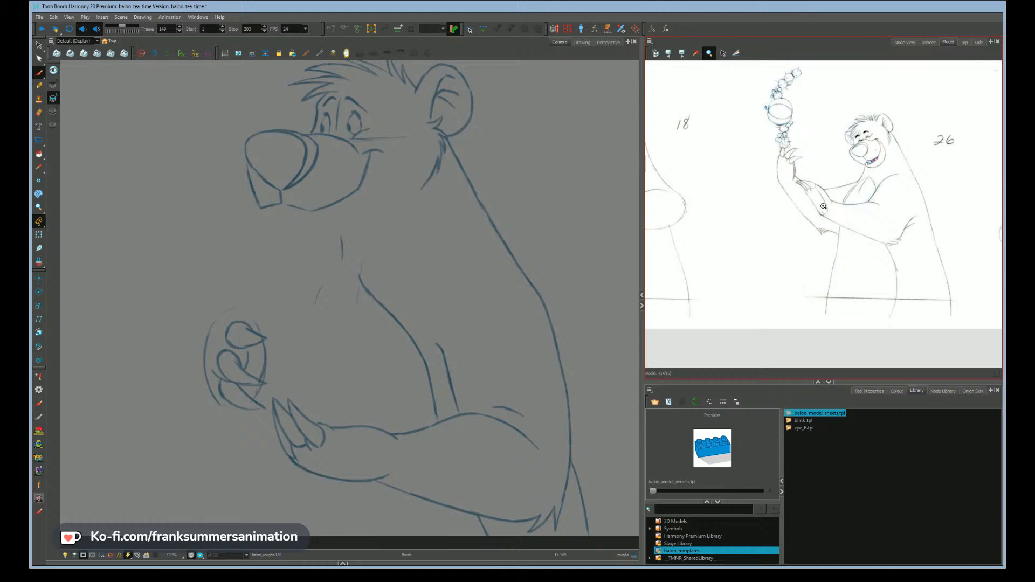
- Continue through the model sheets and examine the full-body standing poses for hand reference
{"action": "key", "text": "g"}
{"action": "key", "text": "g"}
{"action": "key", "text": "g"}
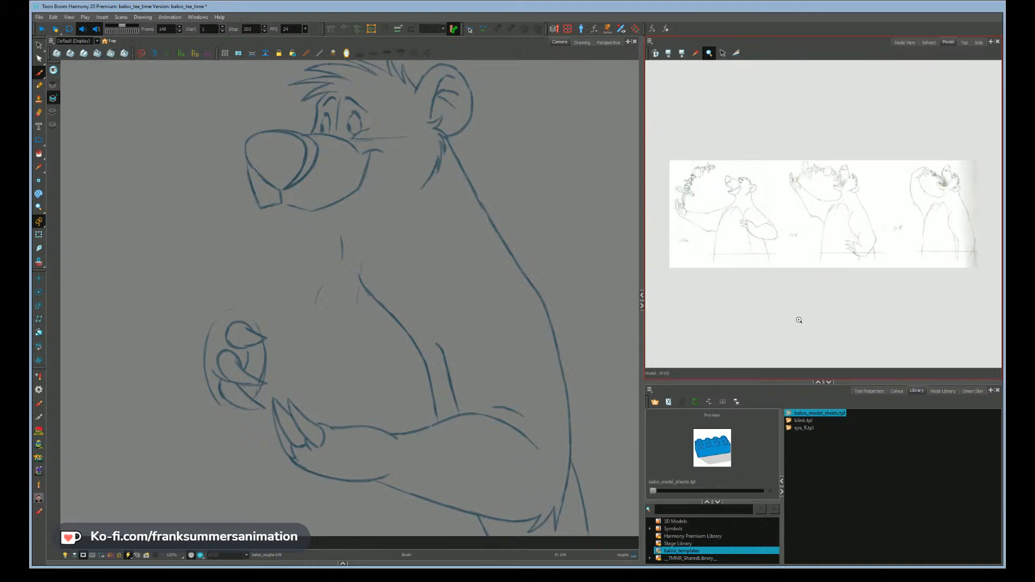
{"action": "key", "text": "g"}
{"action": "key", "text": "g"}
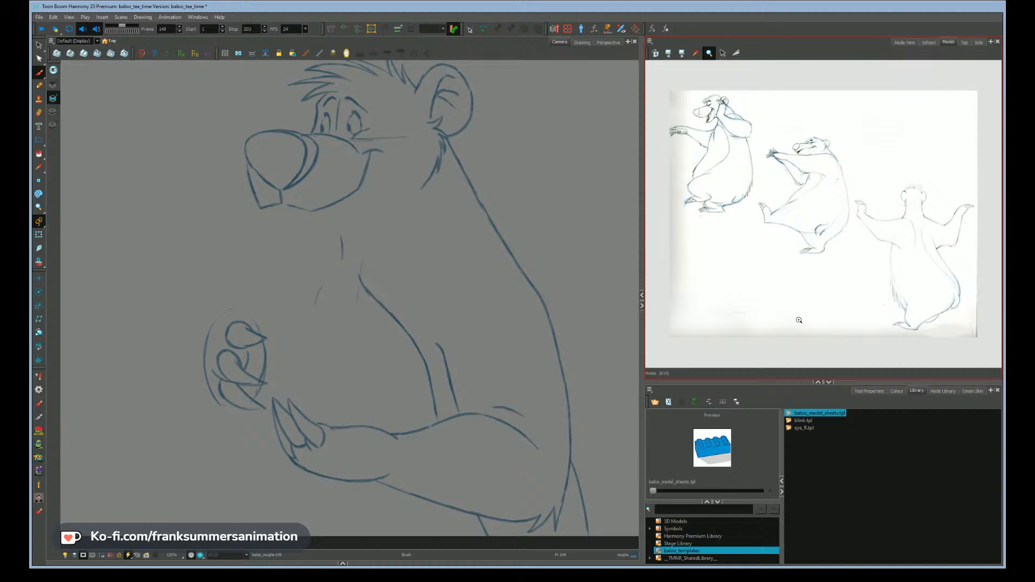
{"action": "left_click", "coordinate": [724, 173]}
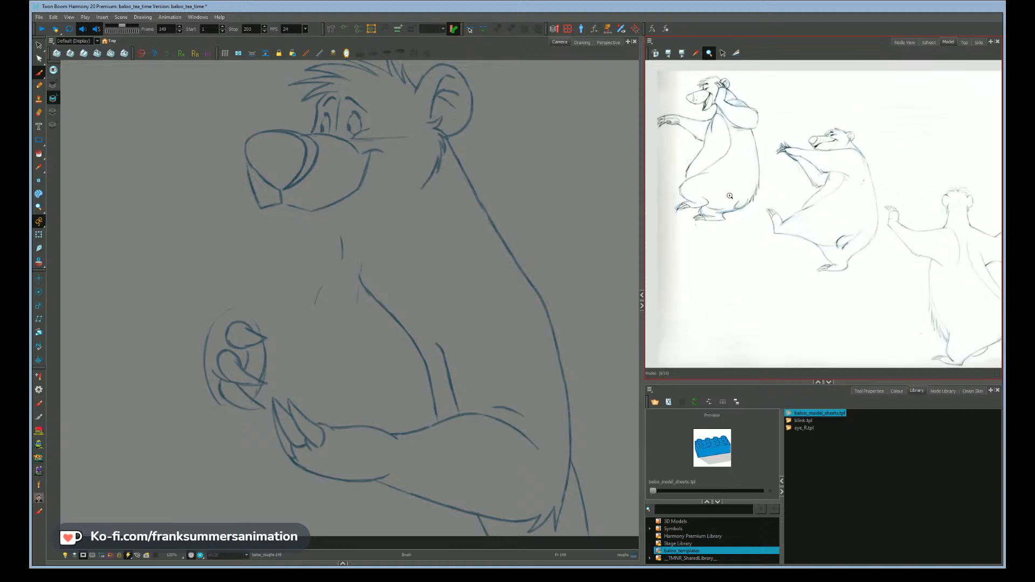
{"action": "key", "text": "g"}
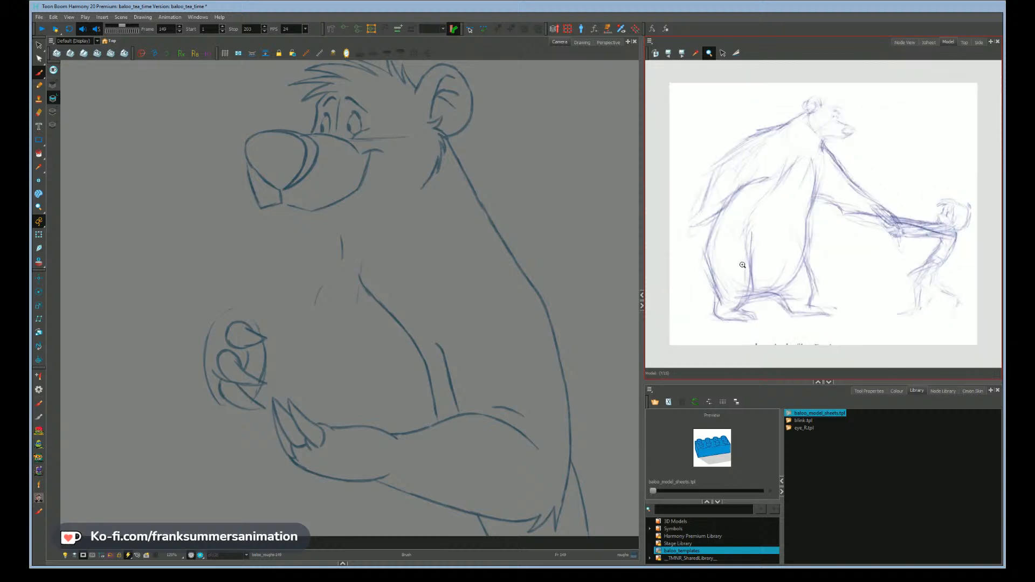
{"action": "key", "text": "f"}
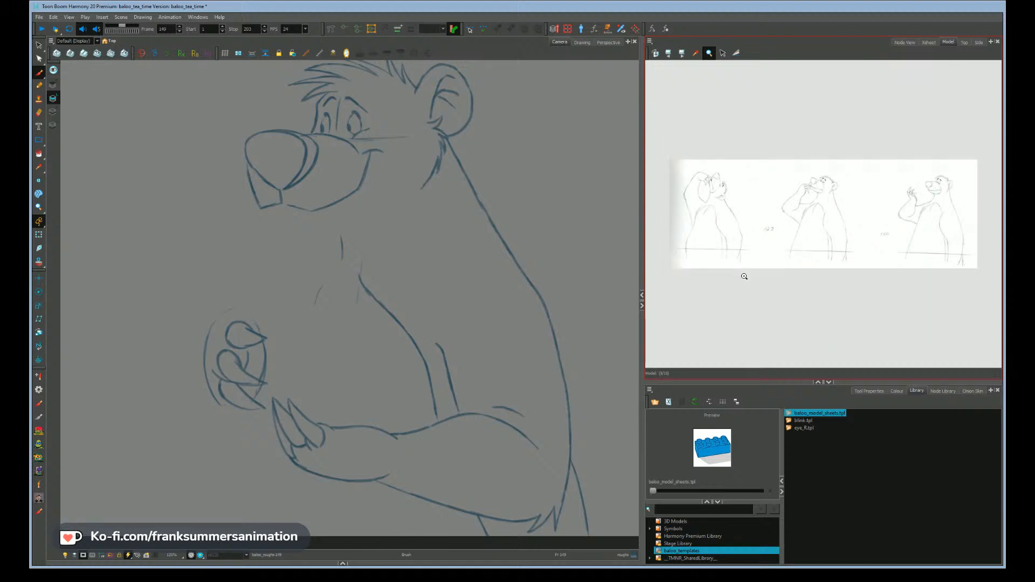
{"action": "key", "text": "g"}
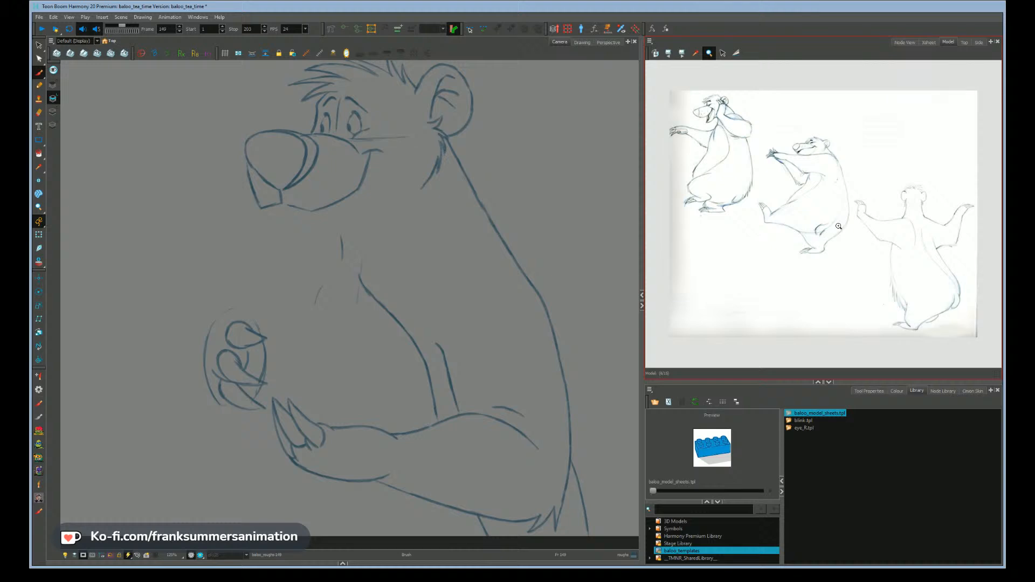
{"action": "left_click_drag", "start_coordinate": [705, 166], "coordinate": [707, 170]}
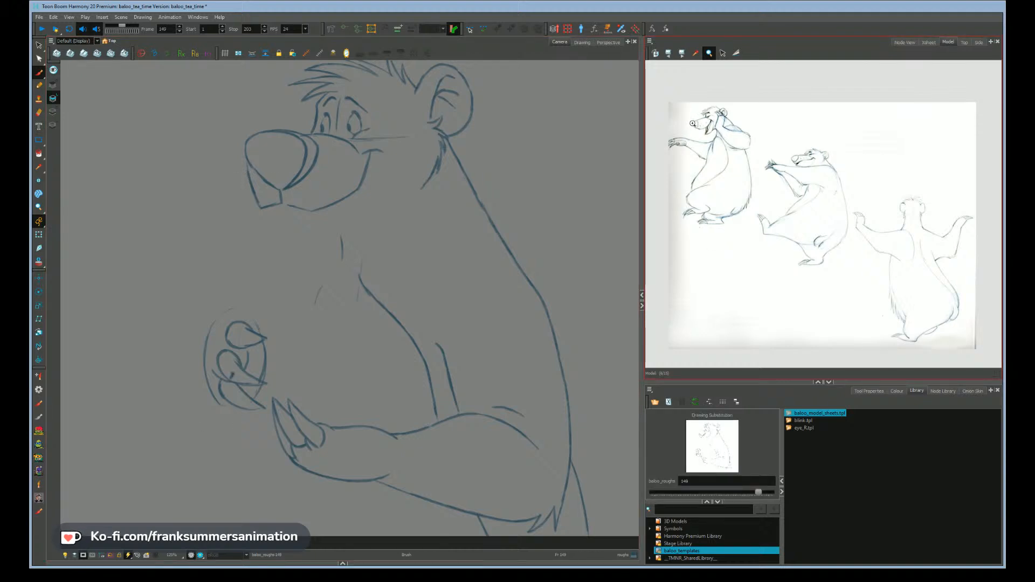
- Enlarge drawing 127 to study the hand raised to the mouth, and compare it with the neighbouring sheets
{"action": "key", "text": "f"}
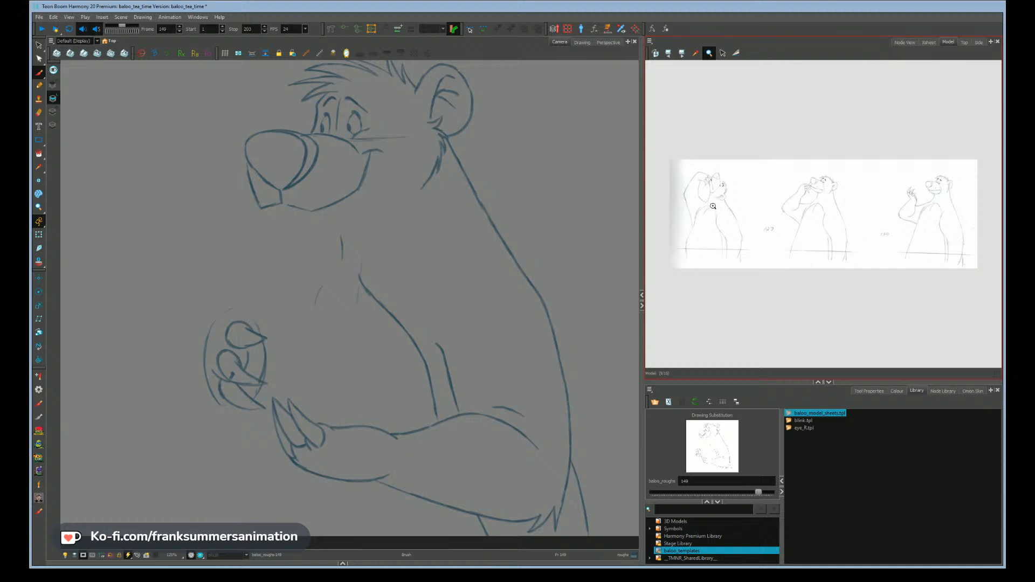
{"action": "scroll", "coordinate": [809, 193], "scroll_direction": "up", "scroll_amount": 5}
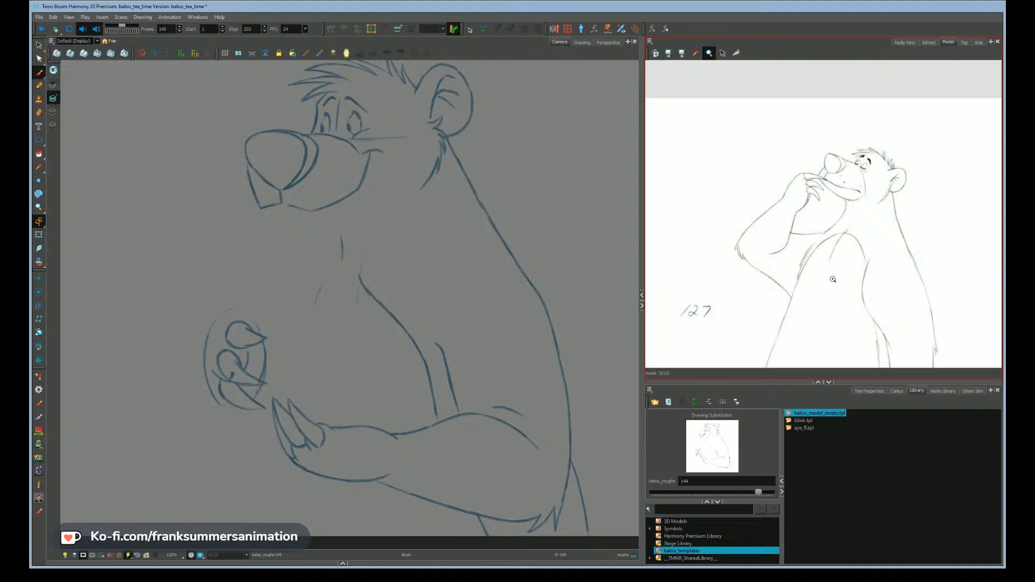
{"action": "key", "text": "period"}
{"action": "key", "text": "period"}
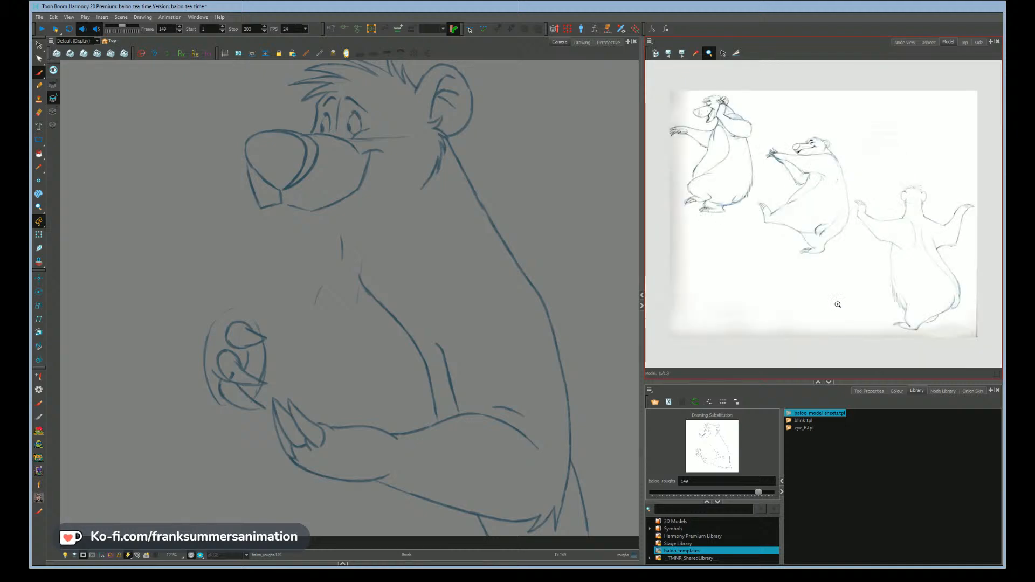
{"action": "key", "text": "period"}
{"action": "key", "text": "period"}
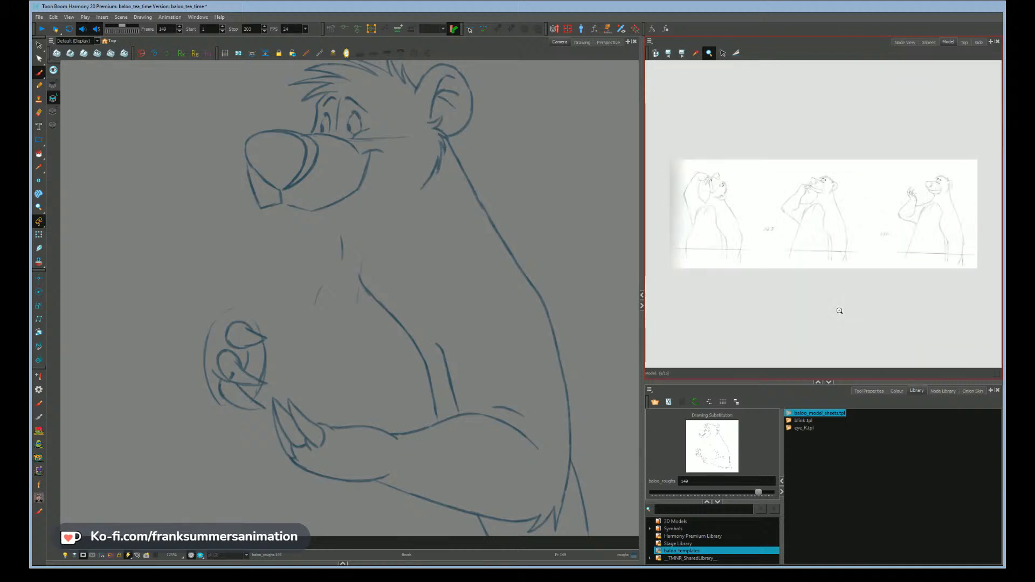
- Narrow the reference view and bring back the exposure sheet and the onion skin settings
{"action": "left_click_drag", "start_coordinate": [641, 324], "coordinate": [740, 323]}
{"action": "left_click", "coordinate": [928, 43]}
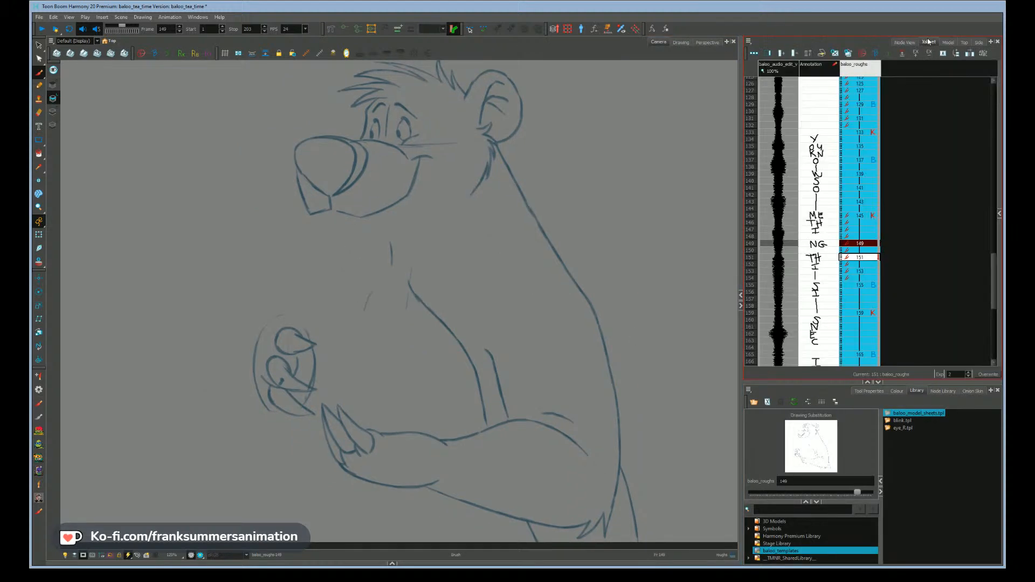
{"action": "left_click_drag", "start_coordinate": [765, 381], "coordinate": [766, 399]}
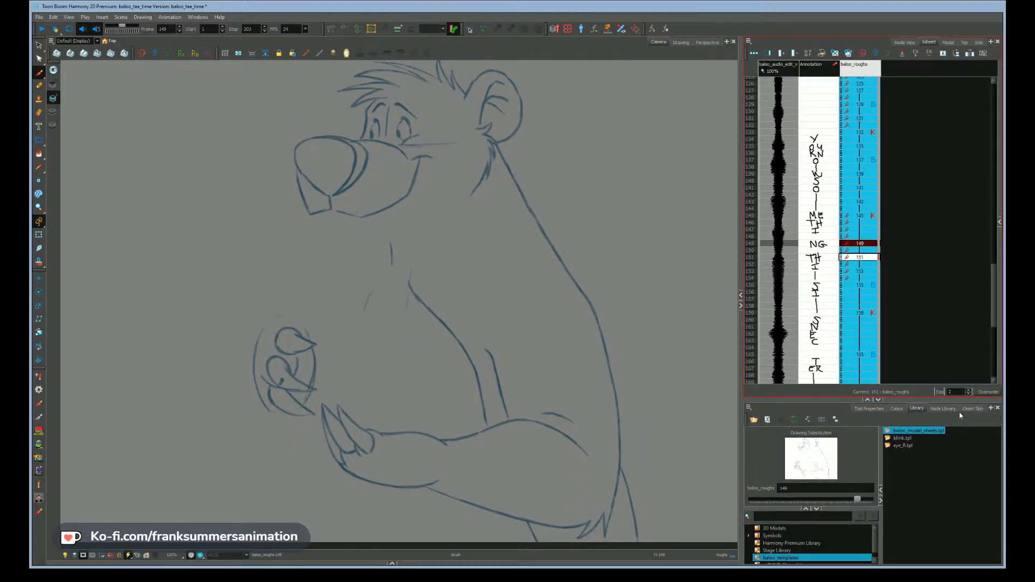
{"action": "left_click", "coordinate": [968, 408]}
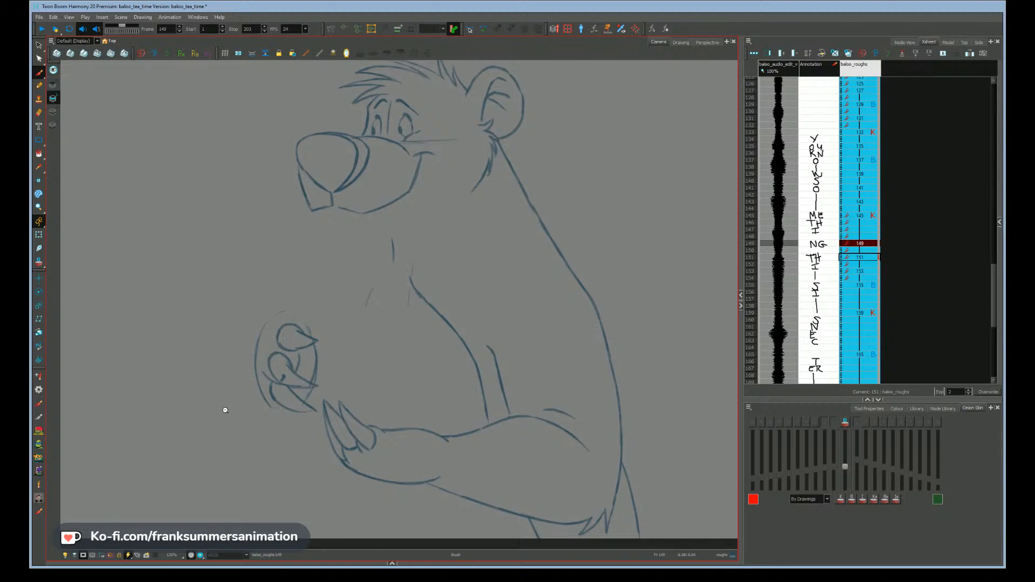
- Step back and forth between frames 145 and 149 to compare the head and hand poses
{"action": "scroll", "coordinate": [225, 409], "scroll_direction": "down", "scroll_amount": 1}
{"action": "key", "text": "alt+z"}
{"action": "left_click_drag", "start_coordinate": [196, 453], "coordinate": [241, 433]}
{"action": "left_click", "coordinate": [337, 242]}
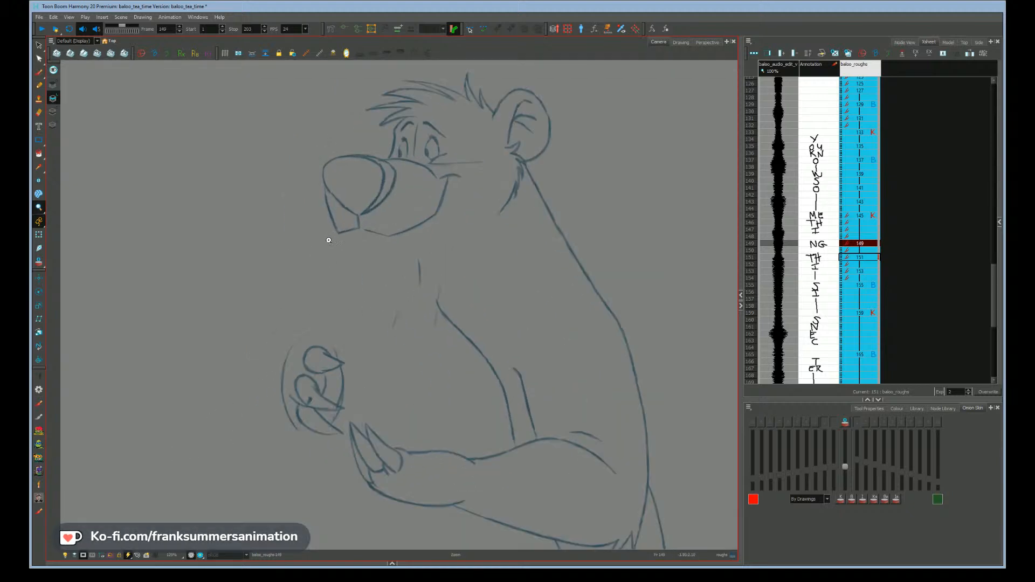
{"action": "key", "text": "alt+s"}
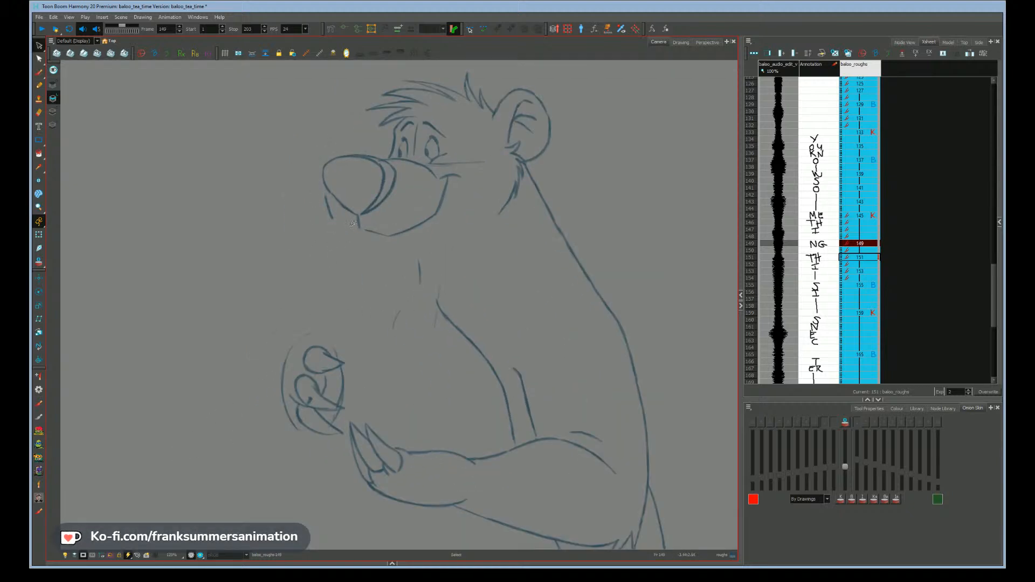
{"action": "key", "text": "alt+b"}
{"action": "key", "text": "comma"}
{"action": "key", "text": "comma"}
{"action": "key", "text": "comma"}
{"action": "key", "text": "comma"}
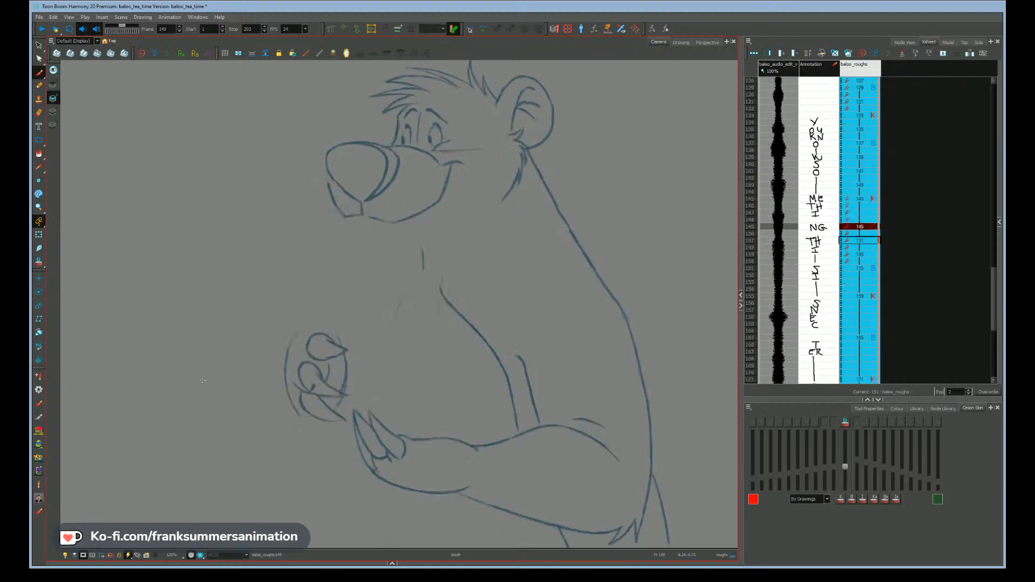
{"action": "key", "text": "period"}
{"action": "key", "text": "period"}
{"action": "key", "text": "period"}
{"action": "key", "text": "period"}
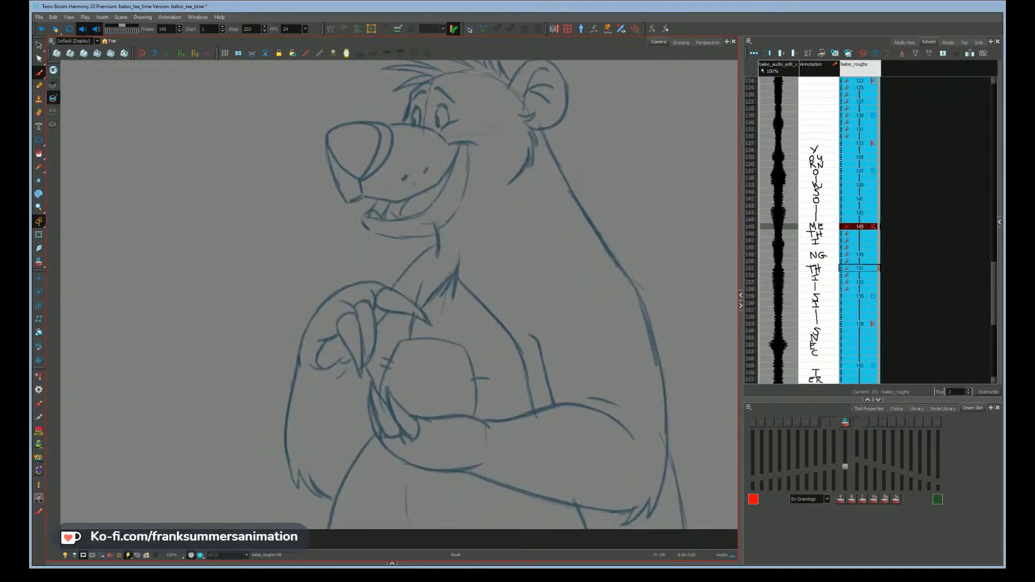
- Turn on the onion skin and draw the outer outline of the raised hand around its fingers at frame 149
{"action": "left_click", "coordinate": [41, 264]}
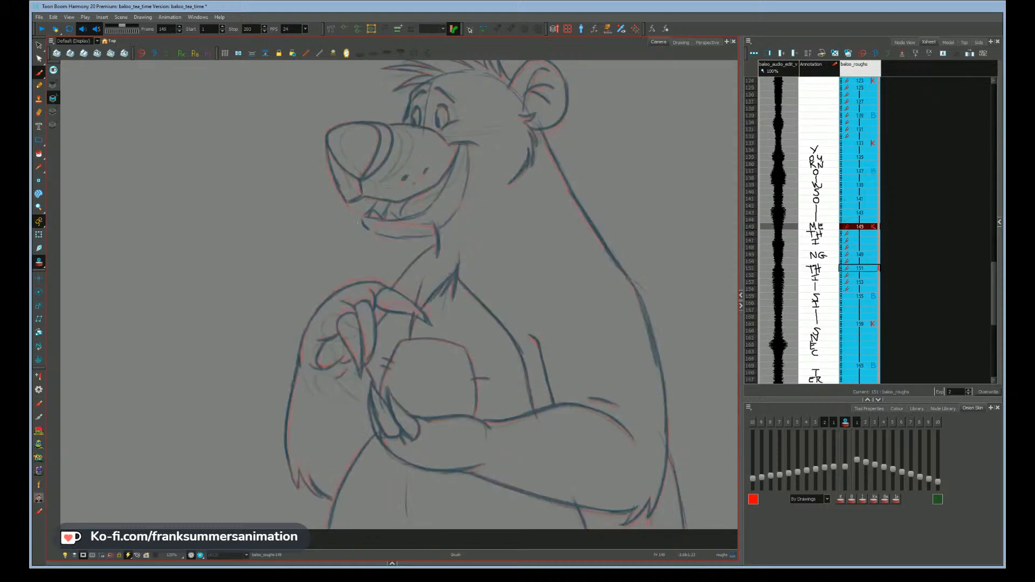
{"action": "key", "text": "space"}
{"action": "left_click_drag", "start_coordinate": [237, 368], "coordinate": [234, 333]}
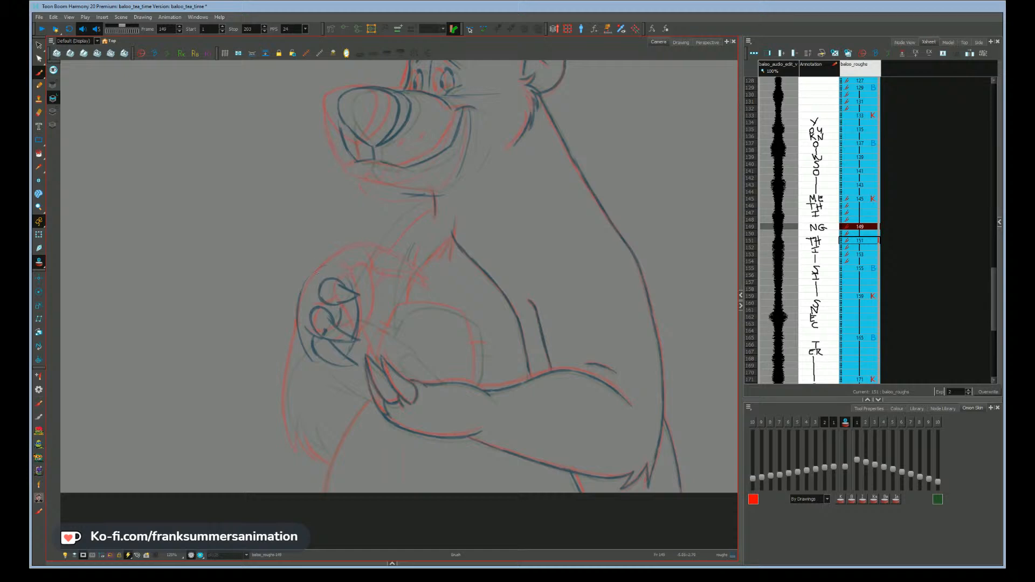
{"action": "key", "text": "alt+s"}
{"action": "key", "text": "ctrl+z"}
{"action": "left_click_drag", "start_coordinate": [346, 273], "coordinate": [348, 325]}
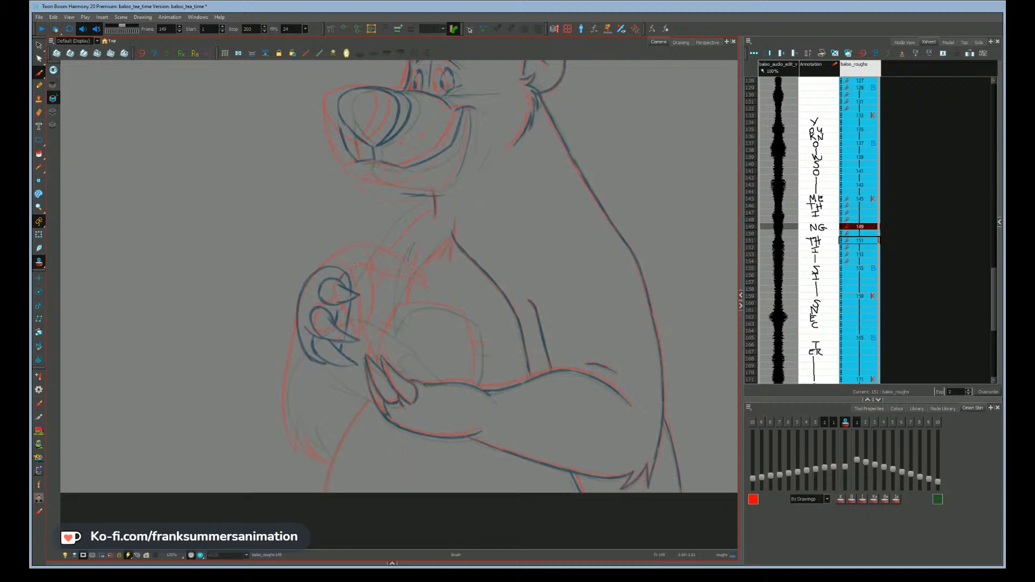
- Draw both lines of the raised upper arm, the forearm's outer contour and the elbow fur over the onion skin
{"action": "left_click_drag", "start_coordinate": [433, 201], "coordinate": [368, 273]}
{"action": "mouse_move", "coordinate": [412, 249]}
{"action": "left_mouse_down"}
{"action": "mouse_move", "coordinate": [400, 359]}
{"action": "mouse_move", "coordinate": [342, 294]}
{"action": "left_mouse_up"}
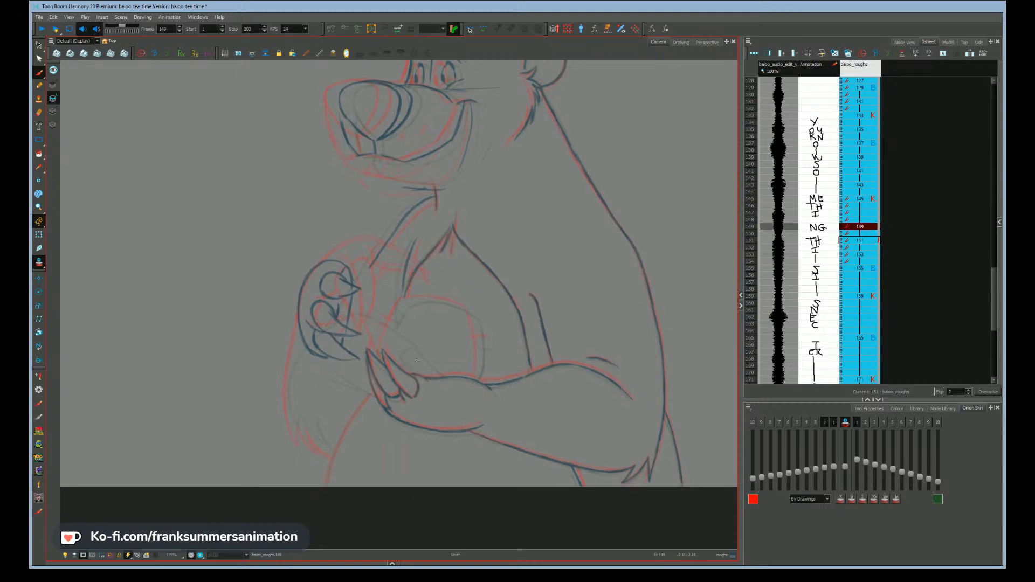
{"action": "mouse_move", "coordinate": [238, 419]}
{"action": "left_mouse_down"}
{"action": "mouse_move", "coordinate": [244, 393]}
{"action": "mouse_move", "coordinate": [274, 384]}
{"action": "left_mouse_up"}
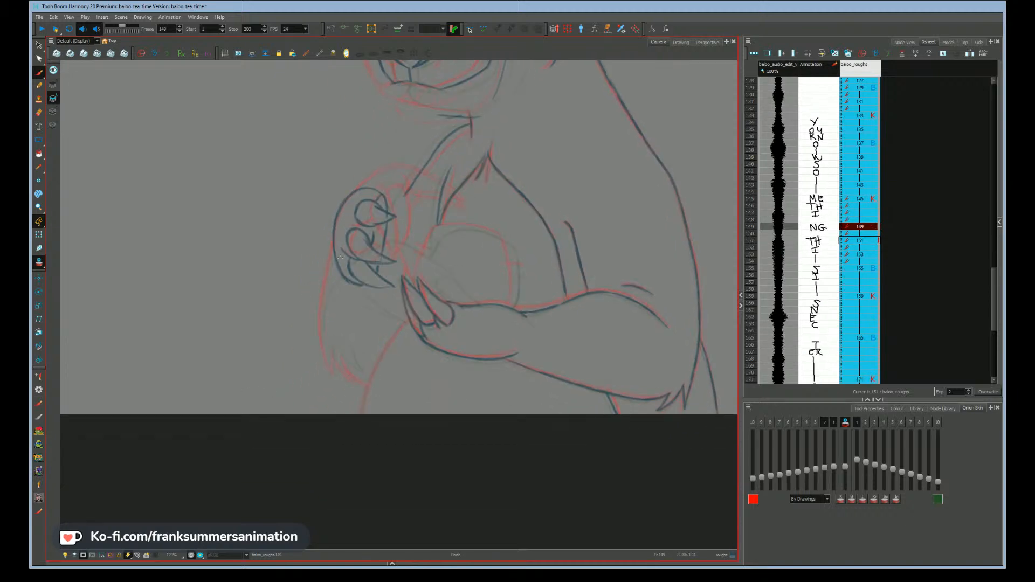
{"action": "left_click_drag", "start_coordinate": [331, 263], "coordinate": [323, 297]}
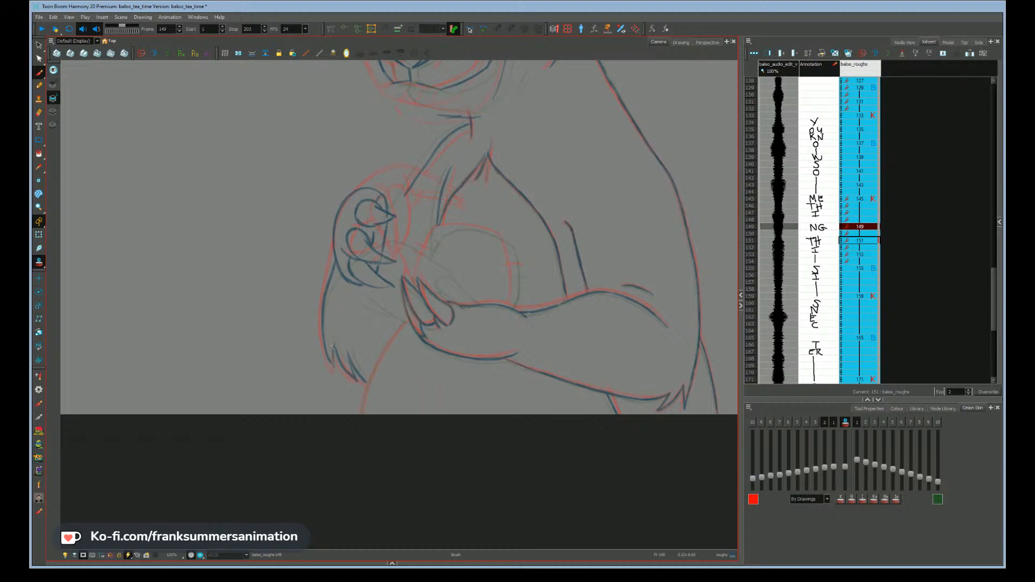
{"action": "left_click_drag", "start_coordinate": [326, 346], "coordinate": [378, 297]}
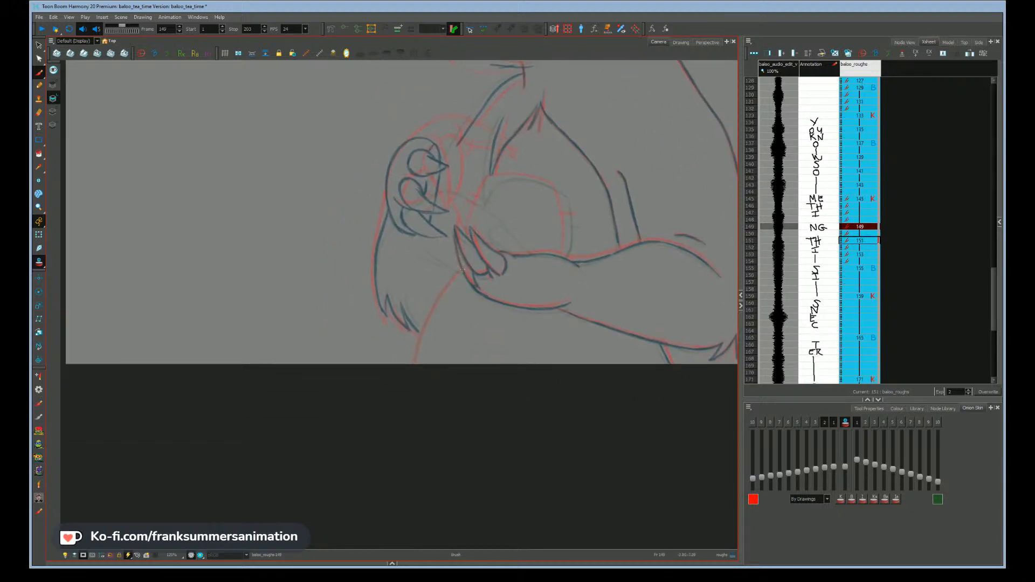
- Draw the belly line curving down from the lower hand to the bottom edge of the frame
{"action": "left_click_drag", "start_coordinate": [462, 269], "coordinate": [413, 364]}
{"action": "left_click_drag", "start_coordinate": [434, 300], "coordinate": [354, 386]}
{"action": "left_click_drag", "start_coordinate": [444, 293], "coordinate": [378, 303]}
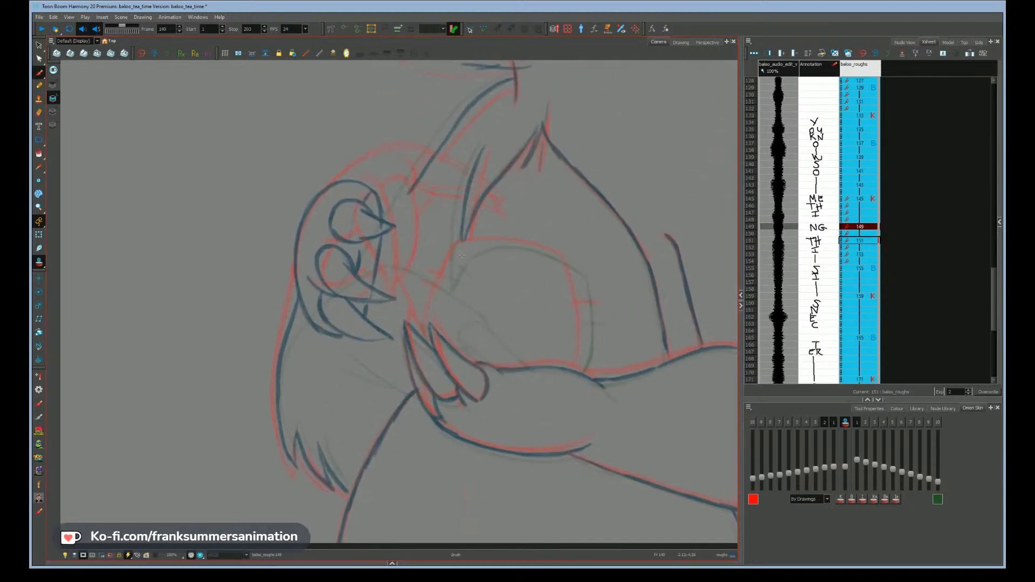
- Draw the outline of the rounded object held in the lower hand, with short tick marks on both sides
{"action": "left_click_drag", "start_coordinate": [453, 269], "coordinate": [440, 300]}
{"action": "key", "text": "f"}
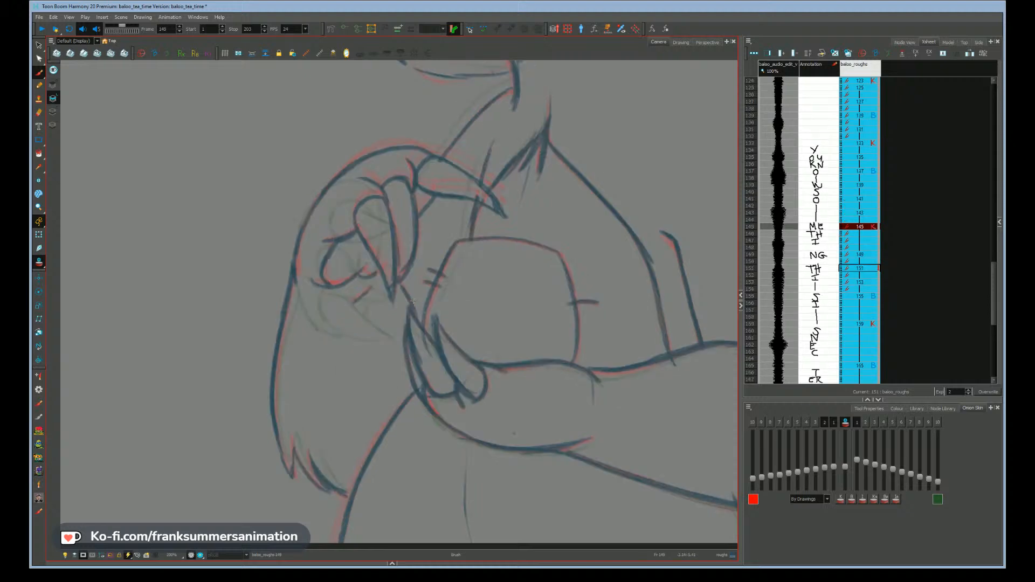
{"action": "key", "text": "g"}
{"action": "key", "text": "g"}
{"action": "key", "text": "f"}
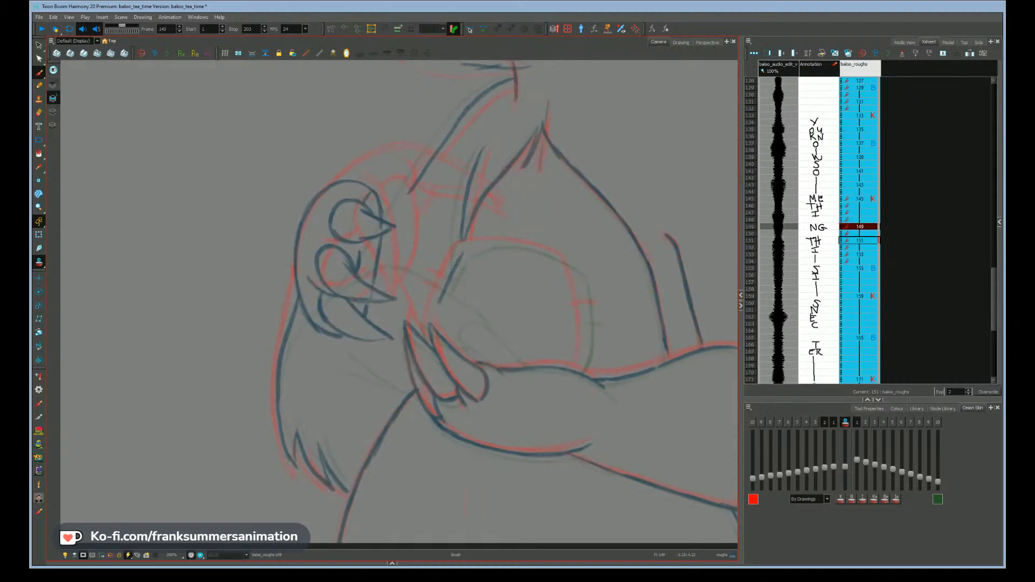
{"action": "key", "text": "ctrl+z"}
{"action": "left_click_drag", "start_coordinate": [458, 249], "coordinate": [438, 293]}
{"action": "left_click_drag", "start_coordinate": [465, 246], "coordinate": [556, 253]}
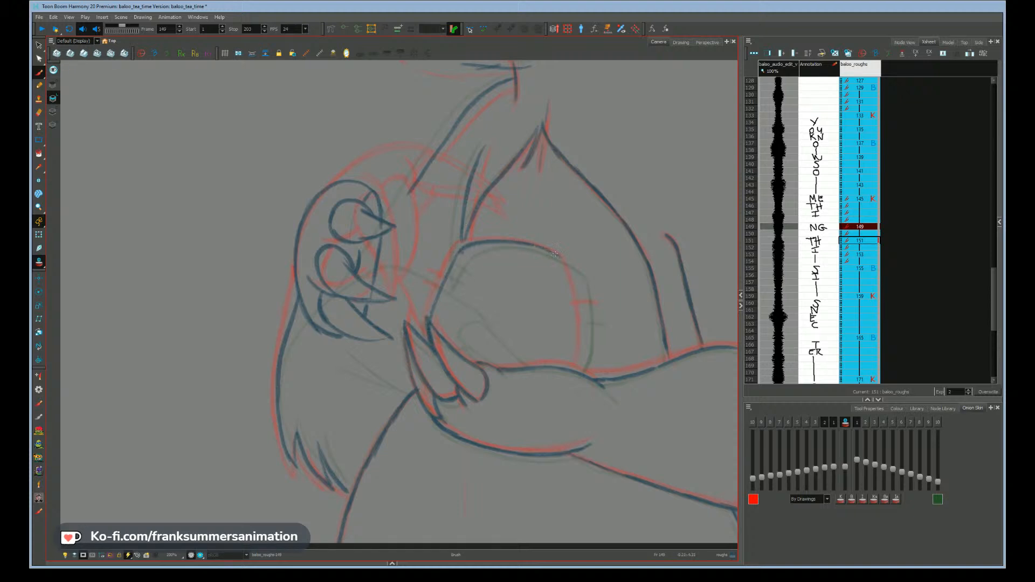
{"action": "mouse_move", "coordinate": [582, 297]}
{"action": "left_mouse_down"}
{"action": "mouse_move", "coordinate": [582, 356]}
{"action": "mouse_move", "coordinate": [564, 379]}
{"action": "mouse_move", "coordinate": [597, 312]}
{"action": "left_mouse_up"}
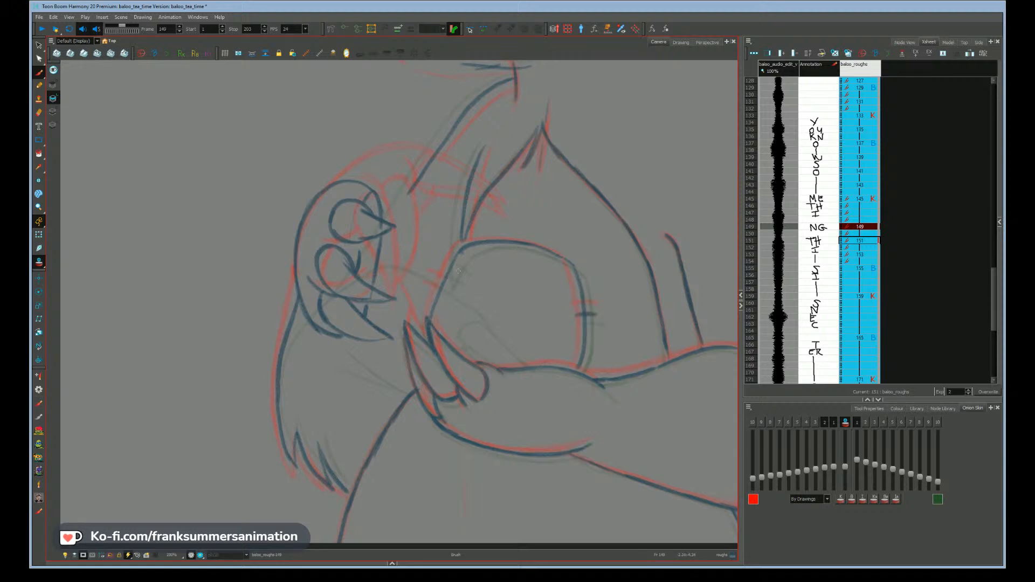
{"action": "mouse_move", "coordinate": [445, 272]}
{"action": "left_mouse_down"}
{"action": "mouse_move", "coordinate": [461, 265]}
{"action": "mouse_move", "coordinate": [450, 278]}
{"action": "left_mouse_up"}
- Extend the upper arm's outer line down to the raised hand and check it against frame 151
{"action": "left_click_drag", "start_coordinate": [404, 200], "coordinate": [388, 227]}
{"action": "key", "text": "ctrl+z"}
{"action": "left_click_drag", "start_coordinate": [454, 125], "coordinate": [394, 213]}
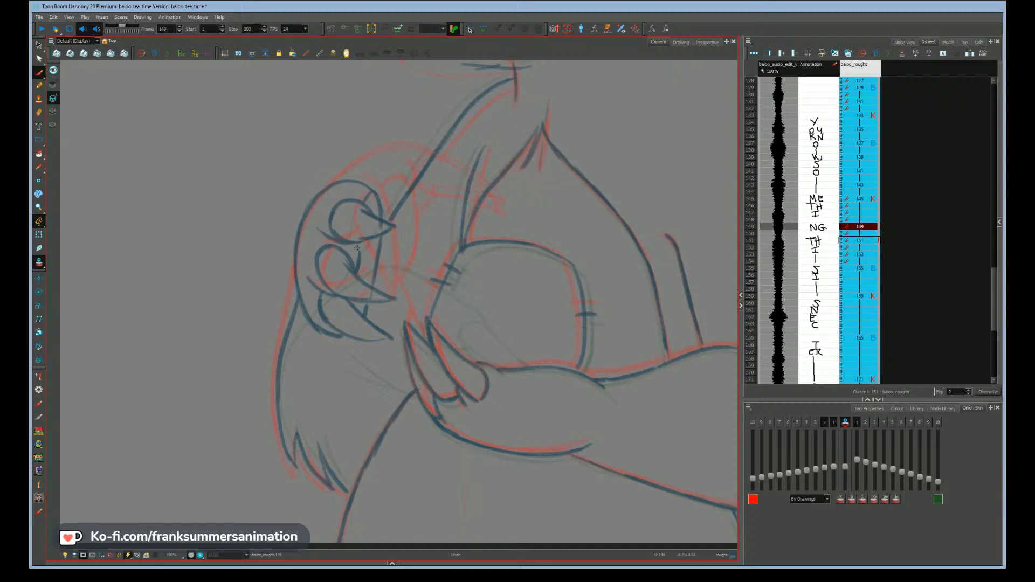
{"action": "key", "text": "g"}
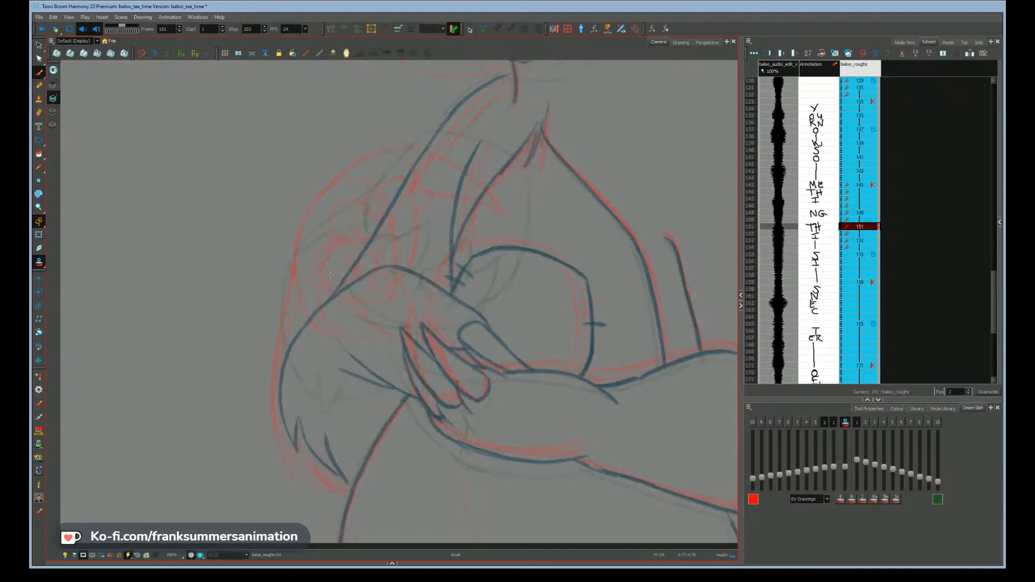
{"action": "key", "text": "f"}
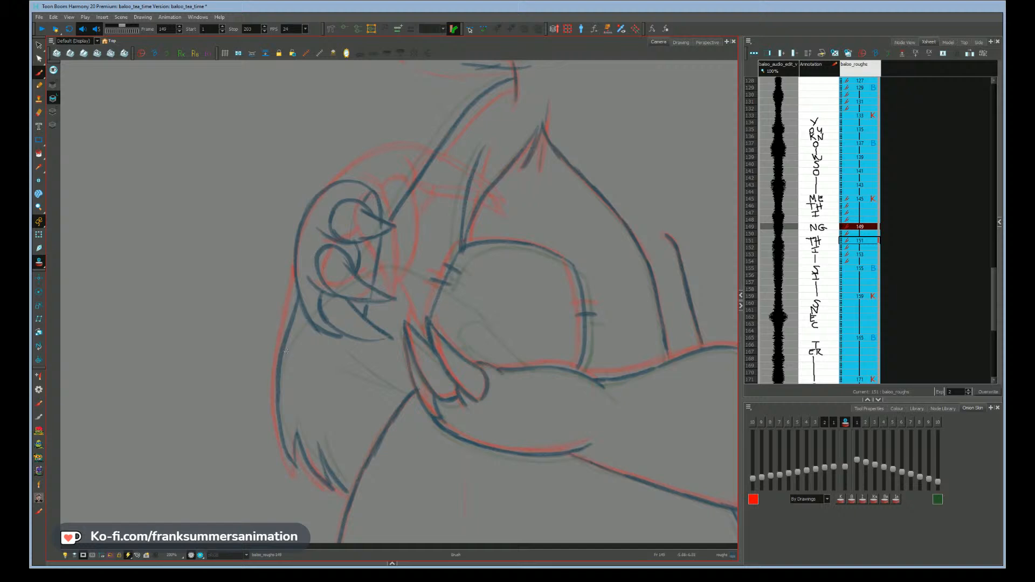
- Turn off the onion skin and check the whole figure at frame 149
{"action": "left_click", "coordinate": [39, 262]}
{"action": "key", "text": "f"}
{"action": "key", "text": "g"}
{"action": "key", "text": "ctrl+space"}
{"action": "left_click", "coordinate": [275, 419]}
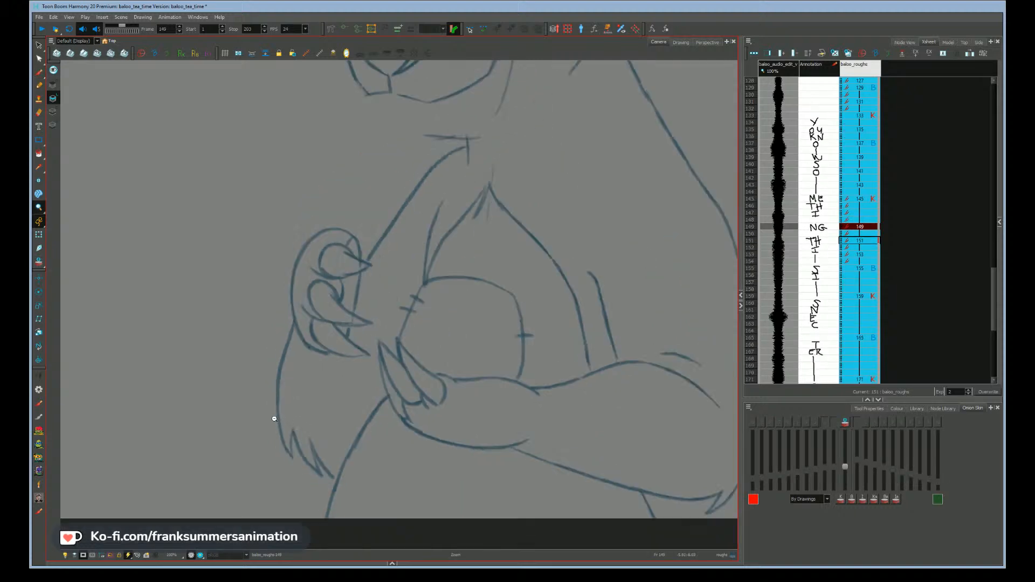
{"action": "left_click", "coordinate": [274, 419], "text": "alt"}
{"action": "left_click_drag", "start_coordinate": [312, 411], "coordinate": [336, 408]}
{"action": "left_click", "coordinate": [336, 407]}
- Flip frame 149 against its neighbouring drawings to check how the raised arm moves down to frame 151
{"action": "key", "text": "f"}
{"action": "key", "text": "g"}
{"action": "key", "text": "g"}
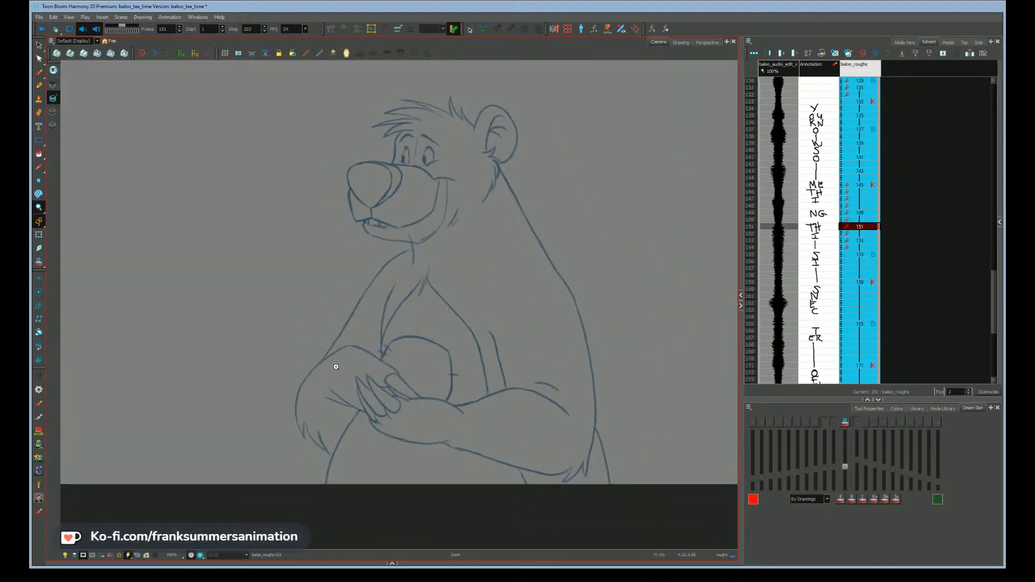
{"action": "key", "text": "f"}
{"action": "left_click", "coordinate": [336, 365]}
{"action": "key", "text": "alt+b"}
{"action": "key", "text": "f"}
{"action": "key", "text": "g"}
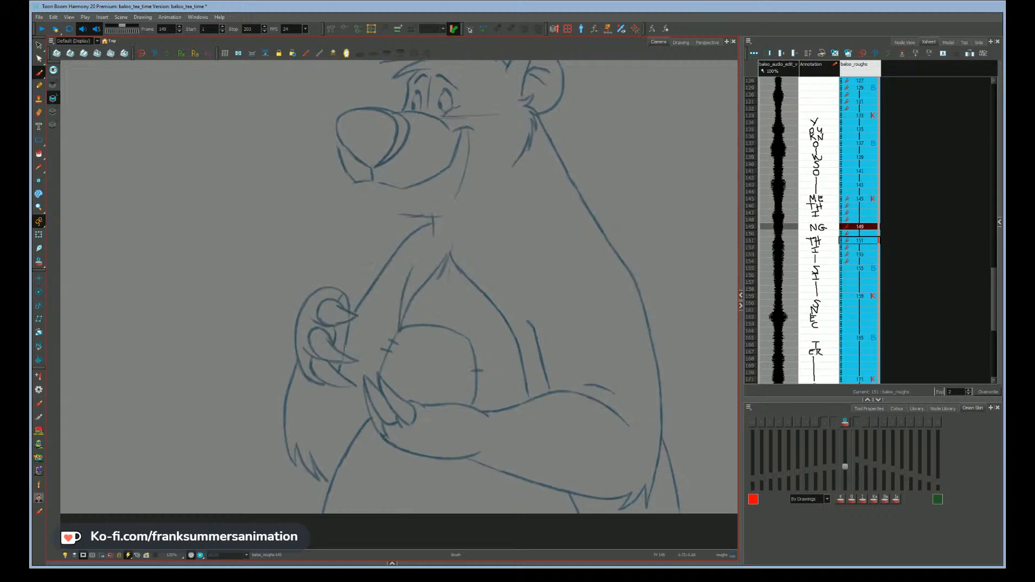
{"action": "key", "text": "f"}
{"action": "key", "text": "g"}
{"action": "key", "text": "f"}
{"action": "key", "text": "g"}
{"action": "key", "text": "alt+b"}
{"action": "key", "text": "Return"}
{"action": "key", "text": "ctrl+z"}
{"action": "key", "text": "ctrl+z"}
{"action": "left_click_drag", "start_coordinate": [350, 328], "coordinate": [353, 329]}
{"action": "key", "text": "Return"}
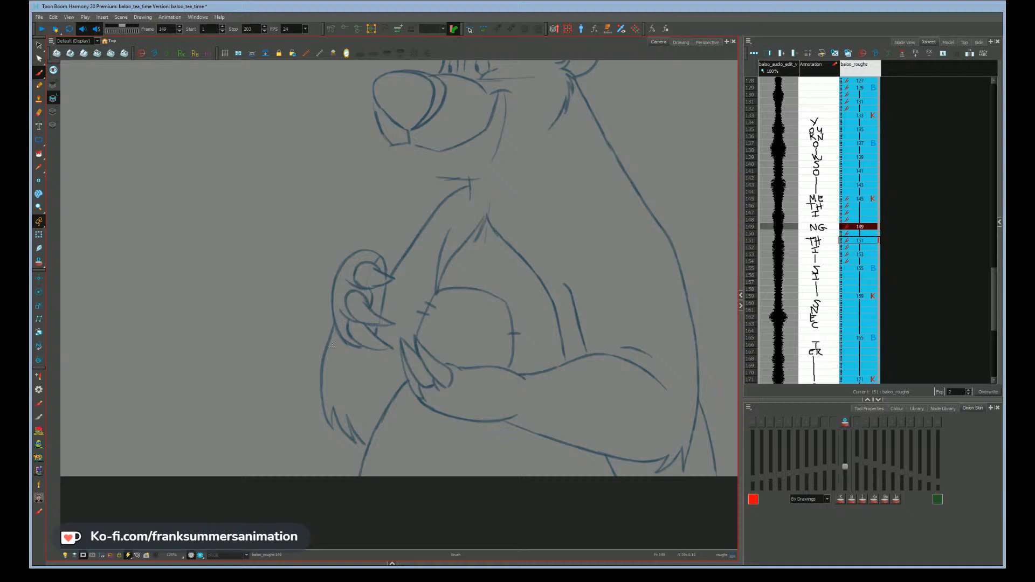
- Draw the lines joining the raised hand to the lower hand's fingers and short fur strokes below the raised hand
{"action": "left_click_drag", "start_coordinate": [369, 297], "coordinate": [403, 311]}
{"action": "key", "text": "Return"}
{"action": "key", "text": "f"}
{"action": "key", "text": "g"}
{"action": "key", "text": "ctrl+z"}
{"action": "left_click_drag", "start_coordinate": [357, 360], "coordinate": [371, 351]}
{"action": "left_click_drag", "start_coordinate": [199, 456], "coordinate": [206, 473]}
- Flip frame 149 against the adjacent drawings to review the finished hand and arm
{"action": "key", "text": "f"}
{"action": "key", "text": "g"}
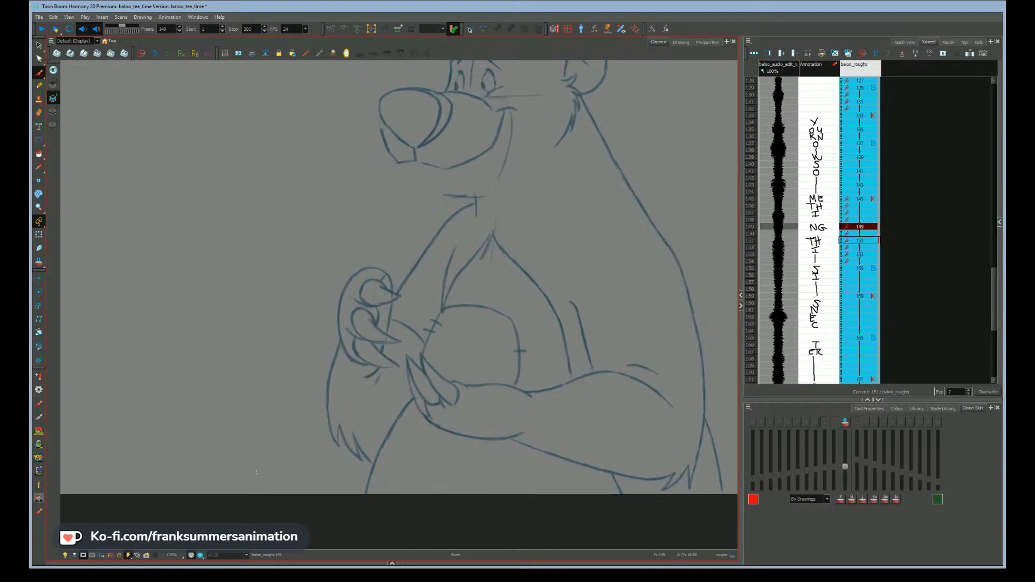
{"action": "key", "text": "f"}
{"action": "key", "text": "g"}
{"action": "left_click", "coordinate": [833, 520]}
{"action": "double_click", "coordinate": [859, 240]}
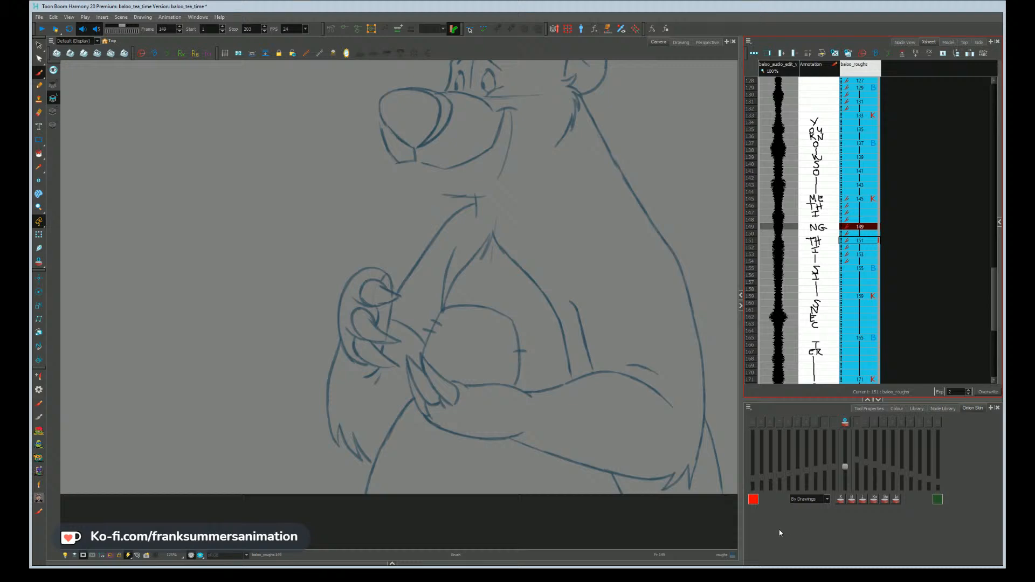
{"action": "left_click", "coordinate": [798, 539]}
{"action": "left_click_drag", "start_coordinate": [363, 381], "coordinate": [340, 387]}
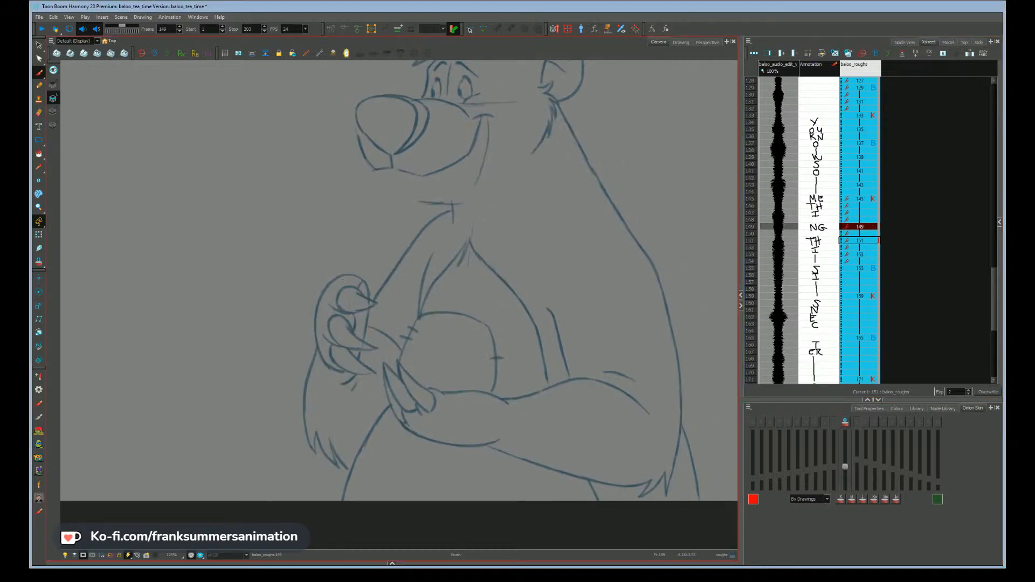
{"action": "left_click_drag", "start_coordinate": [269, 182], "coordinate": [251, 224]}
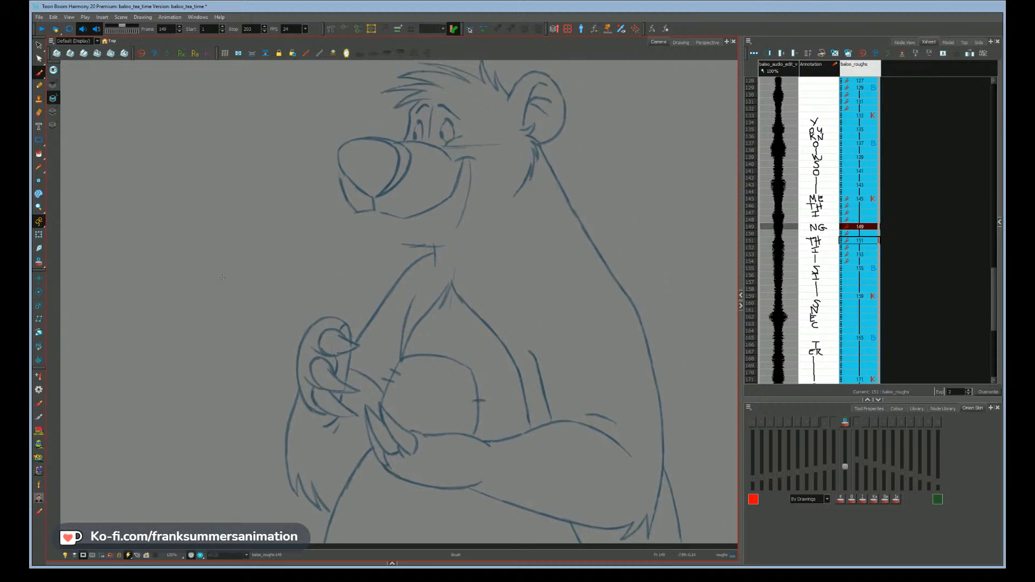
{"action": "left_click_drag", "start_coordinate": [242, 413], "coordinate": [241, 412]}
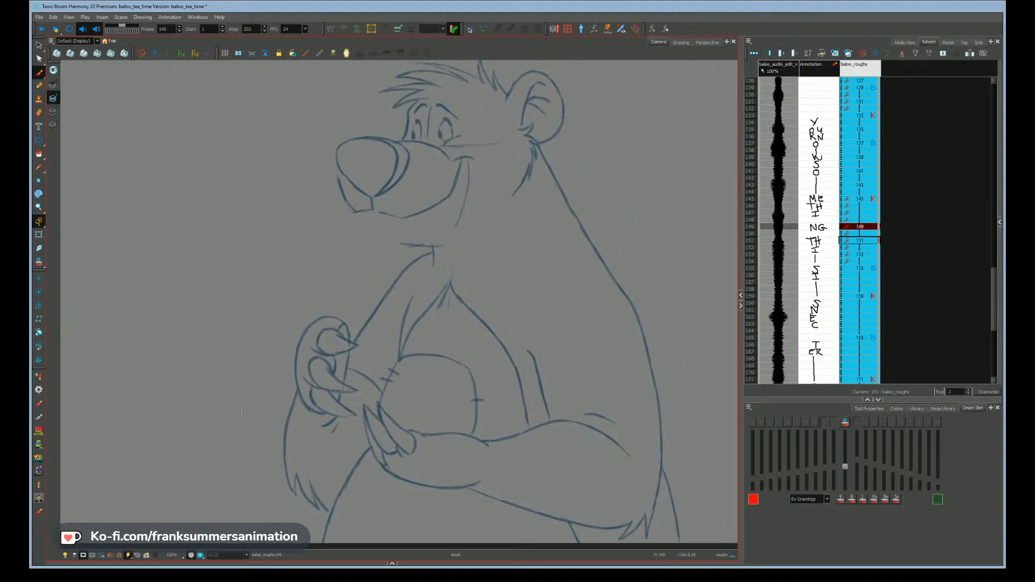
- Reveal the timeline and play the animation from around frame 142 to review the new in-between in motion
{"action": "key", "text": "shift+m"}
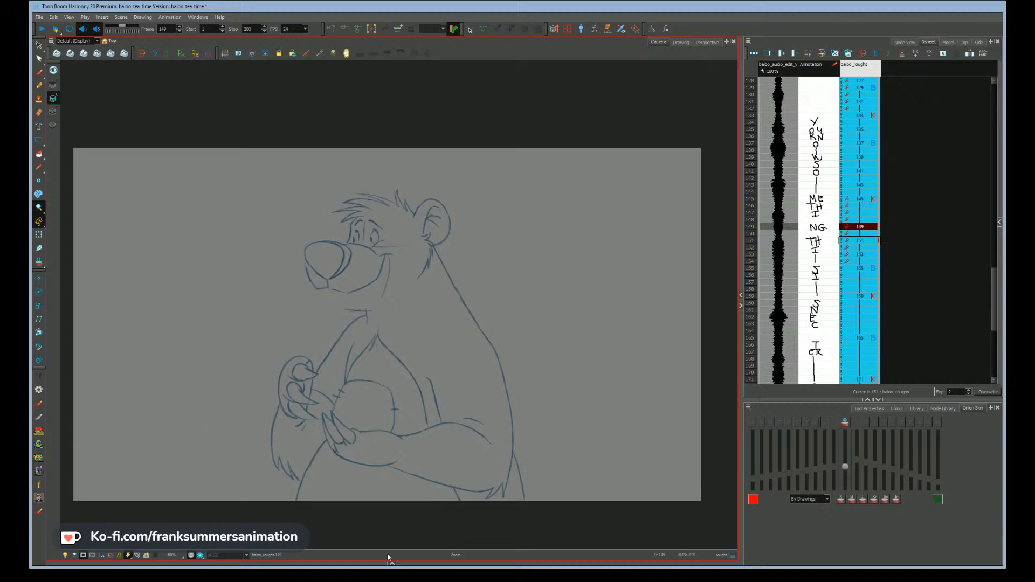
{"action": "left_click", "coordinate": [392, 564]}
{"action": "left_click", "coordinate": [551, 488]}
{"action": "key", "text": "shift+Return"}
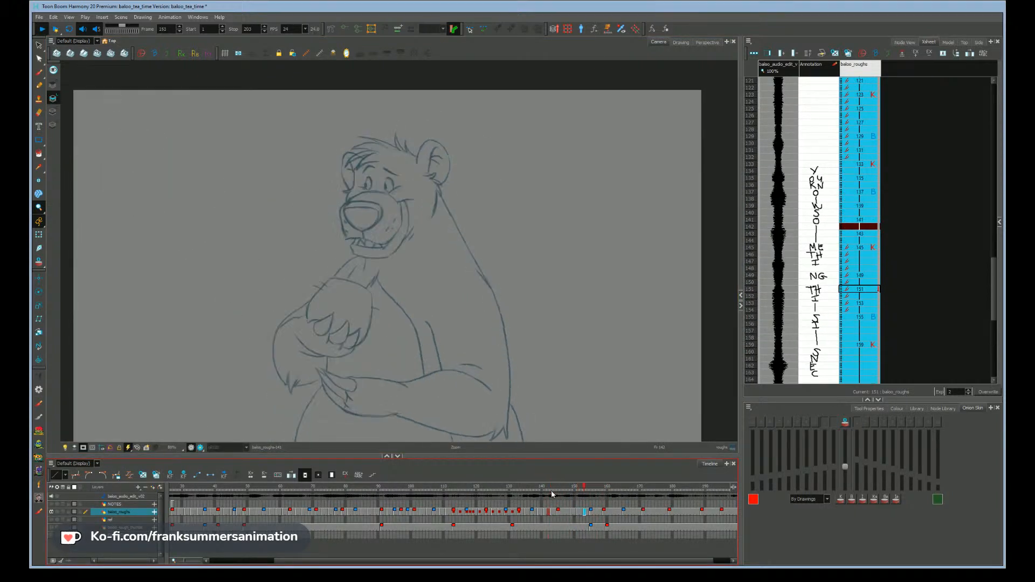
{"action": "left_click", "coordinate": [550, 489]}
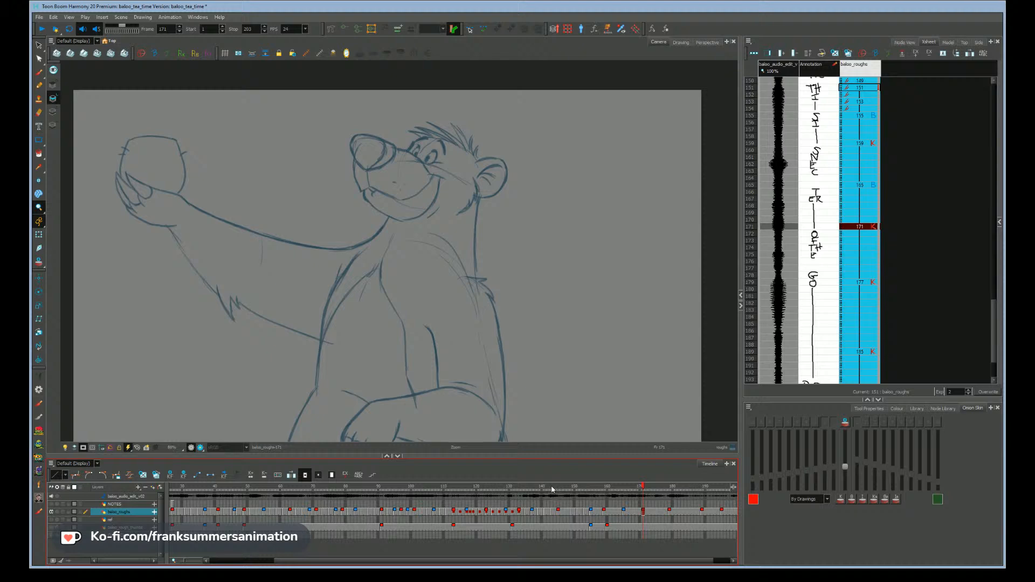
{"action": "left_click", "coordinate": [549, 488]}
{"action": "key", "text": "shift+Return"}
{"action": "key", "text": "shift+Return"}
- Step through frames 147 to 151 and examine the drawing at frame 151 up close
{"action": "left_click", "coordinate": [565, 488]}
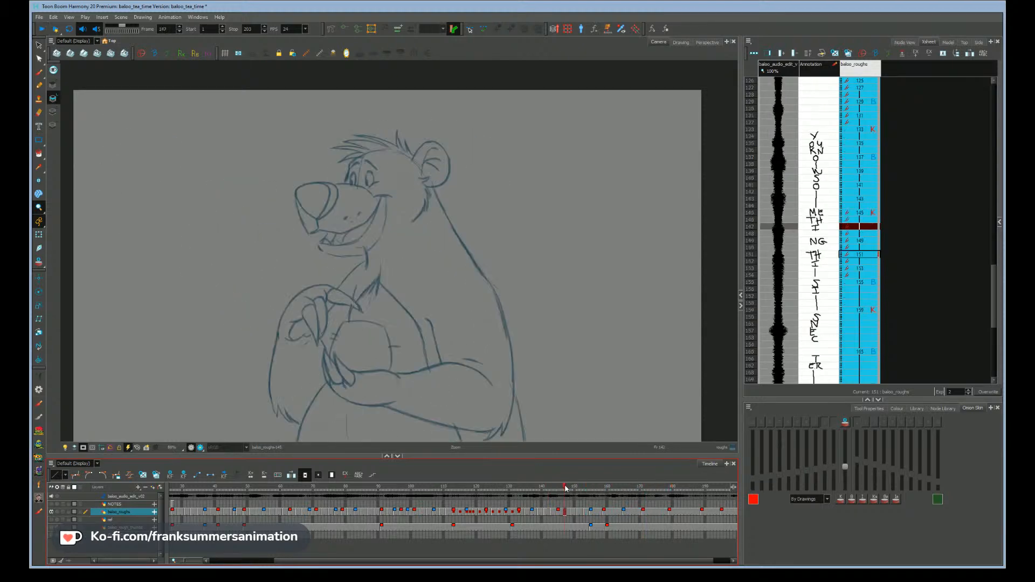
{"action": "key", "text": "period"}
{"action": "key", "text": "period"}
{"action": "key", "text": "period"}
{"action": "key", "text": "period"}
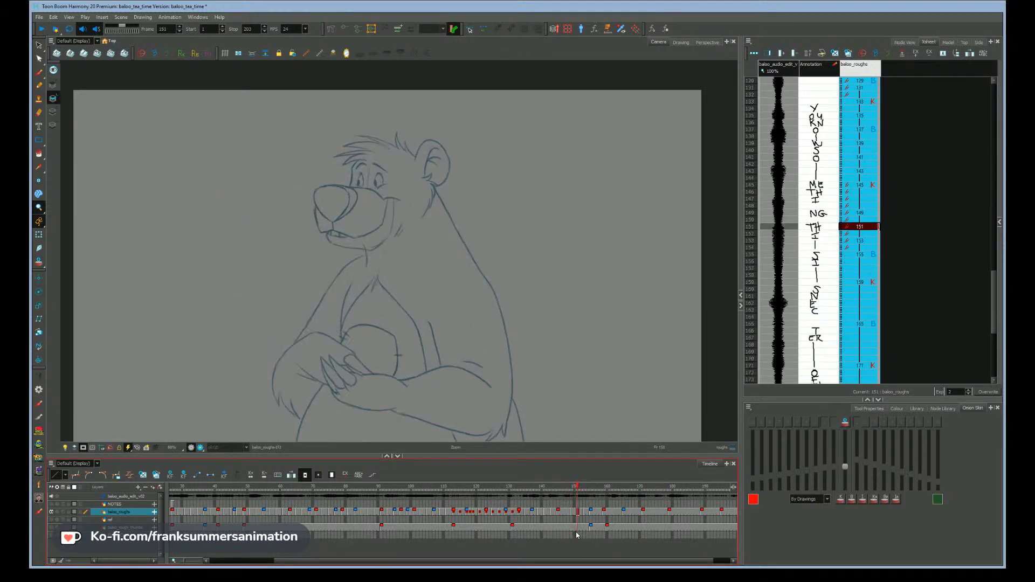
{"action": "key", "text": "comma"}
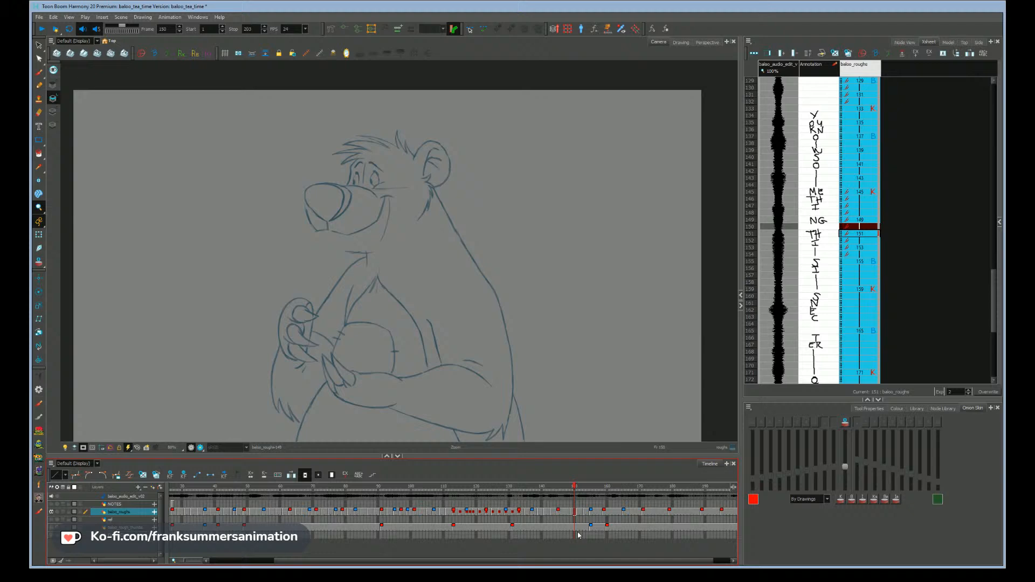
{"action": "key", "text": "period"}
{"action": "scroll", "coordinate": [308, 242], "scroll_direction": "up", "scroll_amount": 3}
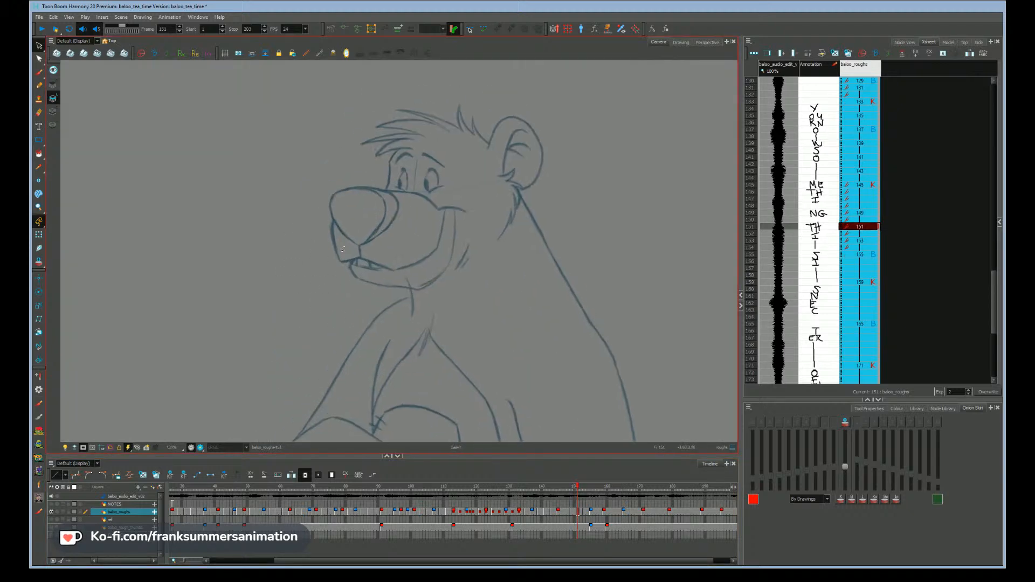
- Delete the selected stroke at the front edge of Baloo's muzzle in frame 151 and compare the drawing with frame 149
{"action": "left_click", "coordinate": [334, 225]}
{"action": "key", "text": "Delete"}
{"action": "key", "text": "alt+b"}
{"action": "key", "text": "f"}
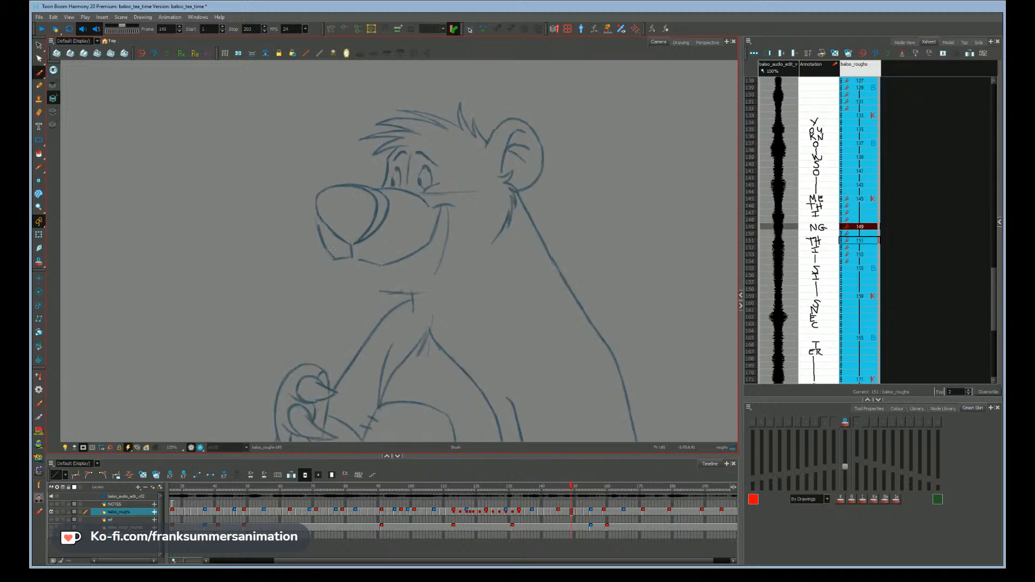
{"action": "key", "text": "g"}
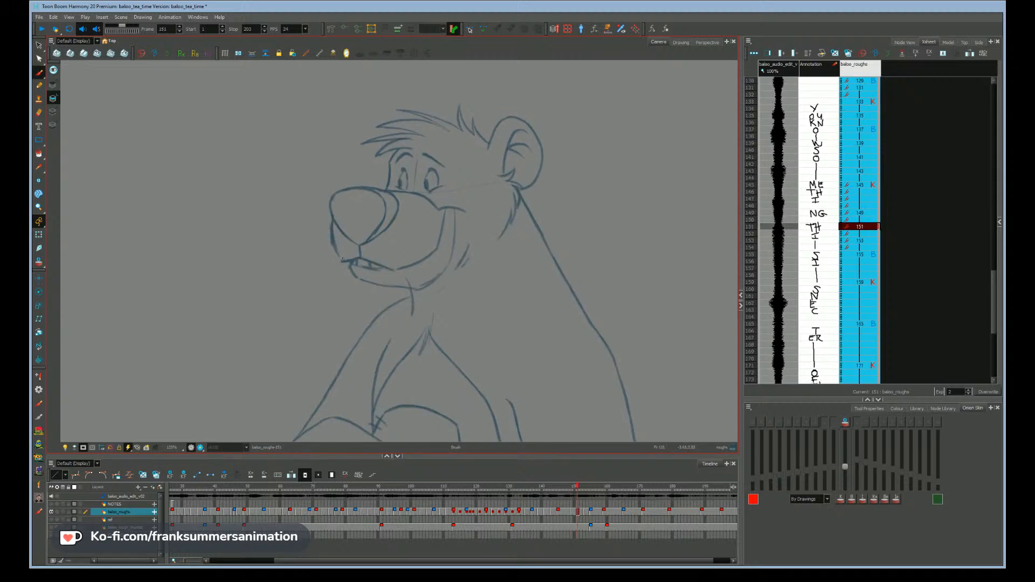
- Touch up the side contour of Baloo's muzzle with a short brush stroke in frame 153
{"action": "key", "text": "g"}
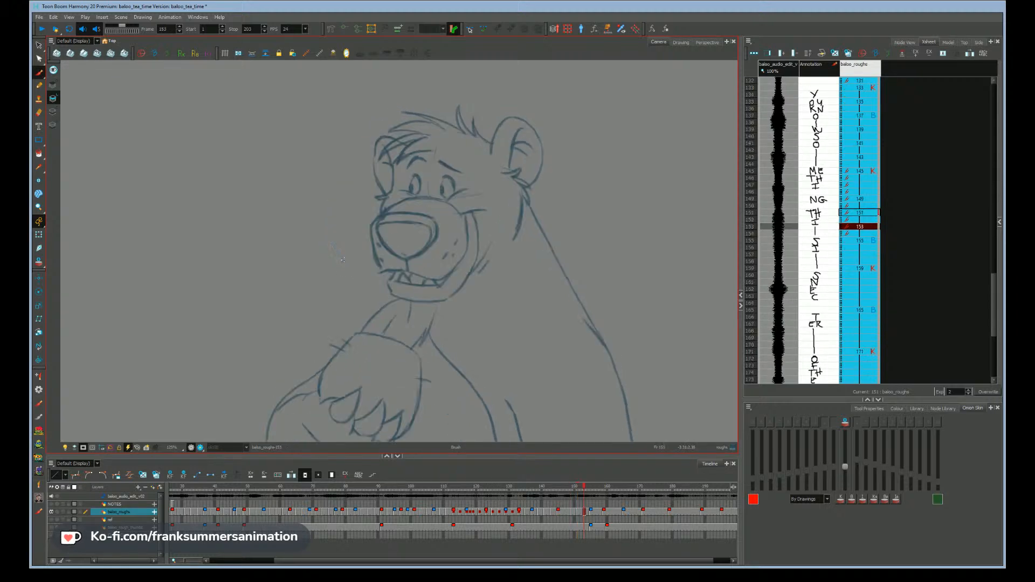
{"action": "left_click_drag", "start_coordinate": [376, 252], "coordinate": [382, 272]}
{"action": "key", "text": "alt+b"}
{"action": "key", "text": "g"}
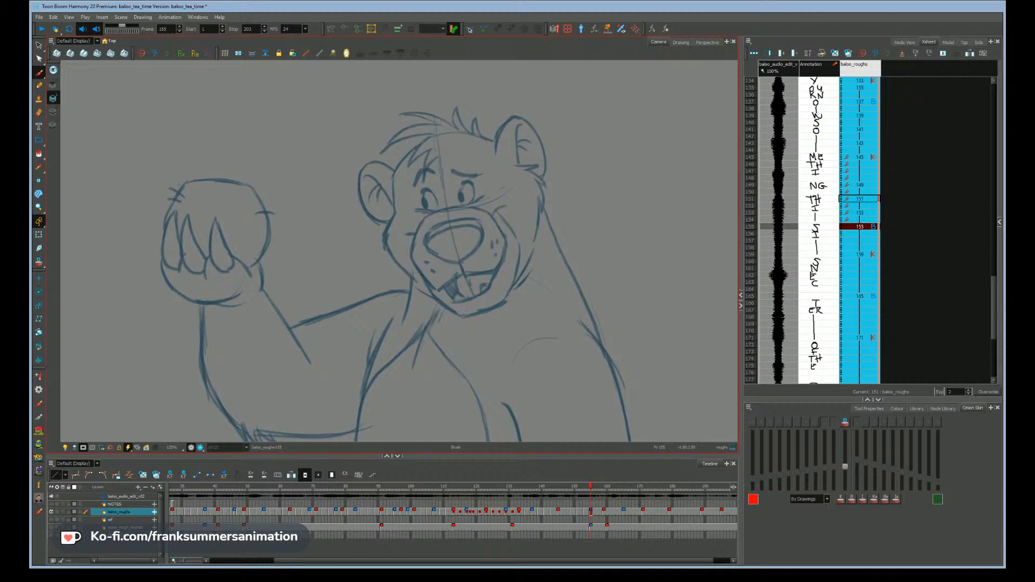
- Step through the drawings up to frame 159 and back to frame 149 to examine the head and mouth poses
{"action": "key", "text": "f"}
{"action": "key", "text": "g"}
{"action": "key", "text": "g"}
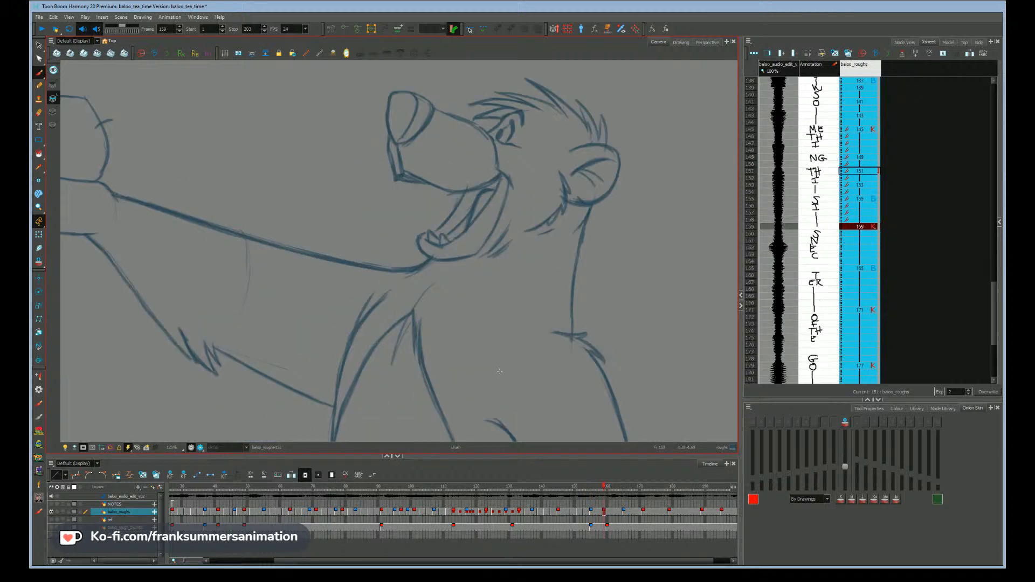
{"action": "key", "text": "f"}
{"action": "key", "text": "f"}
{"action": "key", "text": "f"}
{"action": "key", "text": "f"}
{"action": "key", "text": "f"}
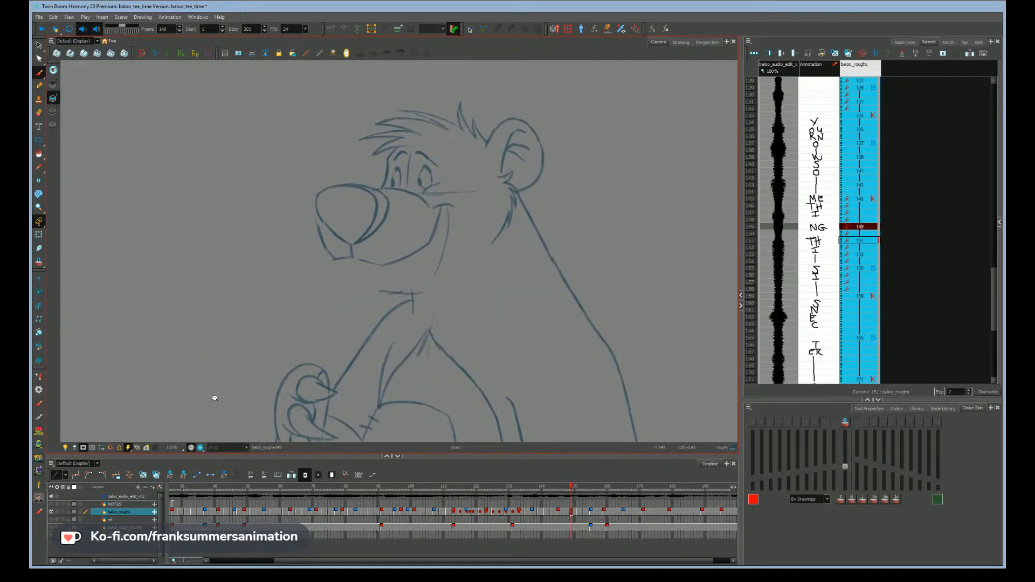
- Frame Baloo's head in frame 149 and turn on the onion skin of the neighbouring drawings
{"action": "key", "text": "alt+z"}
{"action": "left_click", "coordinate": [215, 398], "text": "alt"}
{"action": "left_click", "coordinate": [214, 398], "text": "alt"}
{"action": "left_click_drag", "start_coordinate": [331, 325], "coordinate": [366, 253]}
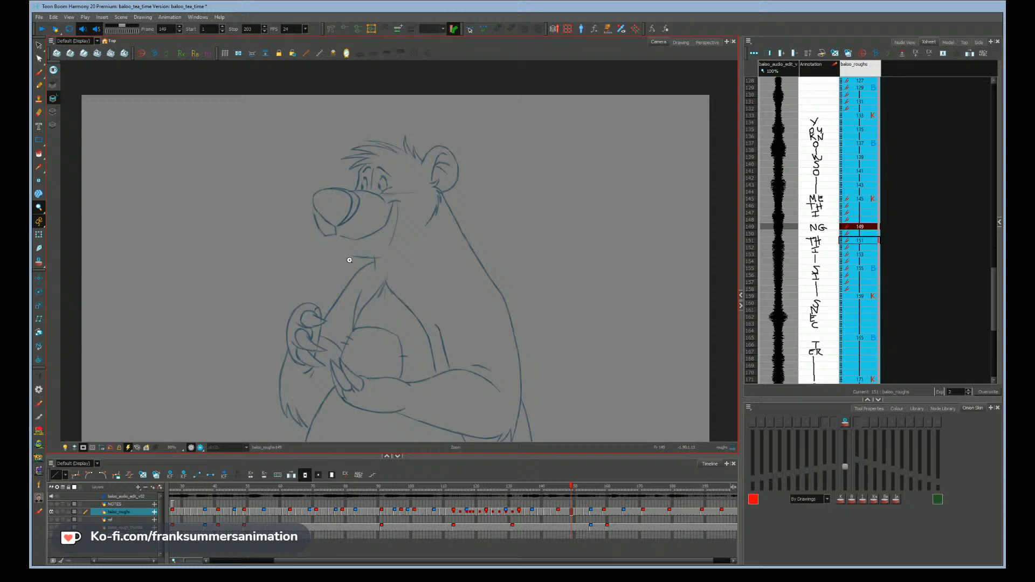
{"action": "left_click", "coordinate": [349, 260]}
{"action": "left_click", "coordinate": [339, 260]}
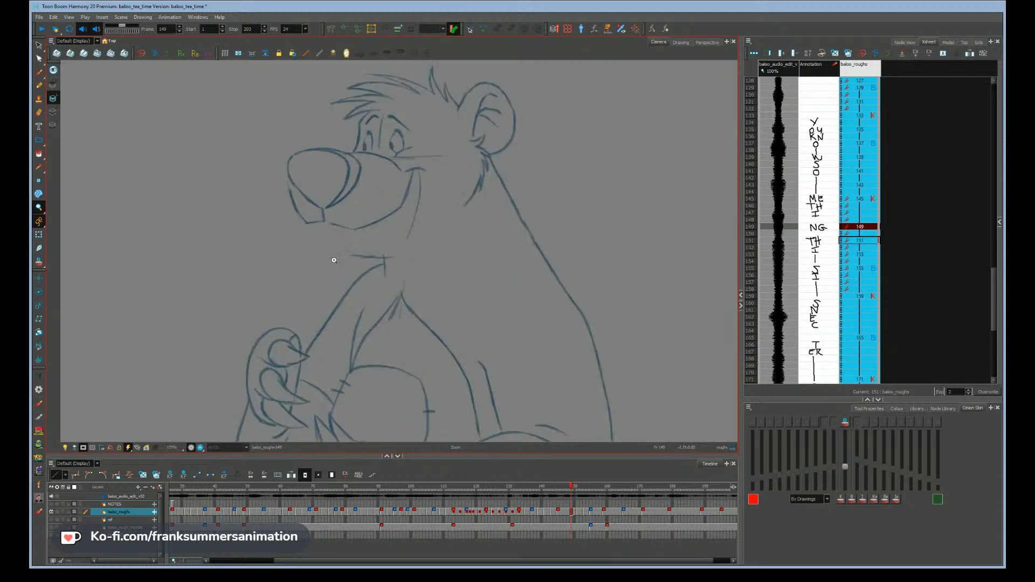
{"action": "mouse_move", "coordinate": [556, 488]}
{"action": "left_mouse_down"}
{"action": "mouse_move", "coordinate": [581, 494]}
{"action": "mouse_move", "coordinate": [555, 491]}
{"action": "mouse_move", "coordinate": [573, 491]}
{"action": "left_mouse_up"}
{"action": "scroll", "coordinate": [327, 262], "scroll_direction": "up", "scroll_amount": 2}
{"action": "left_click_drag", "start_coordinate": [327, 324], "coordinate": [338, 336]}
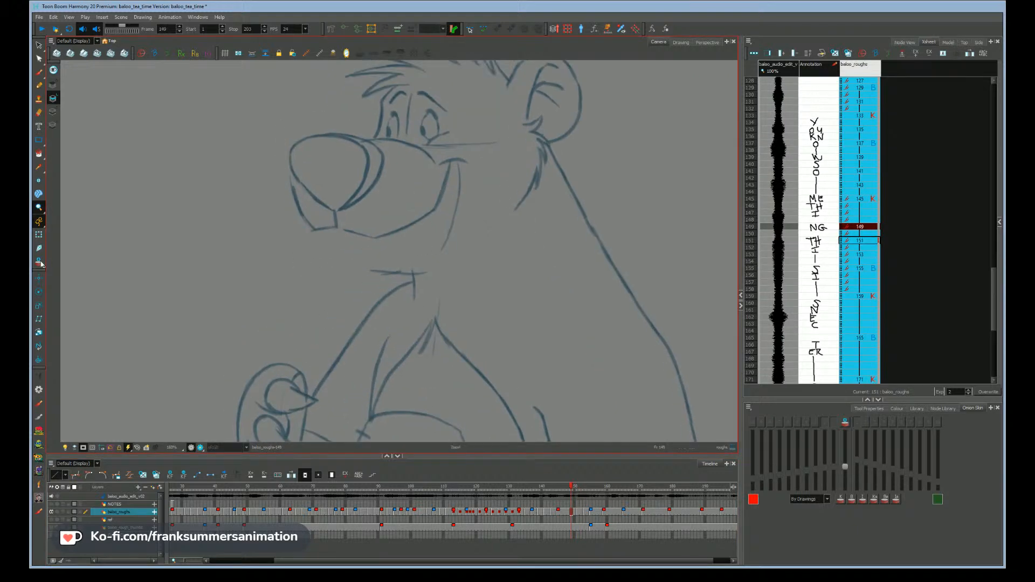
{"action": "key", "text": "alt+o"}
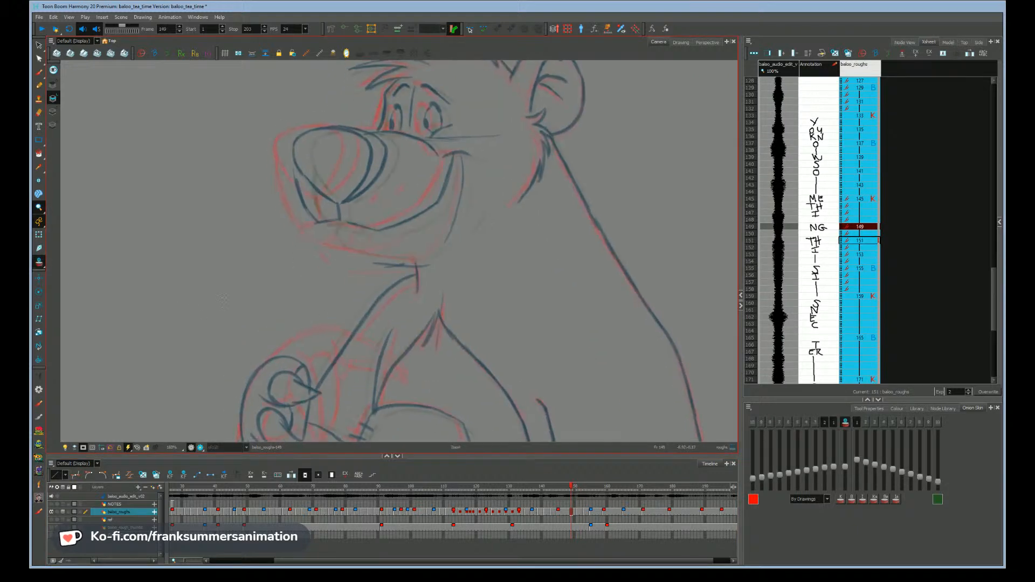
{"action": "key", "text": "f"}
{"action": "key", "text": "g"}
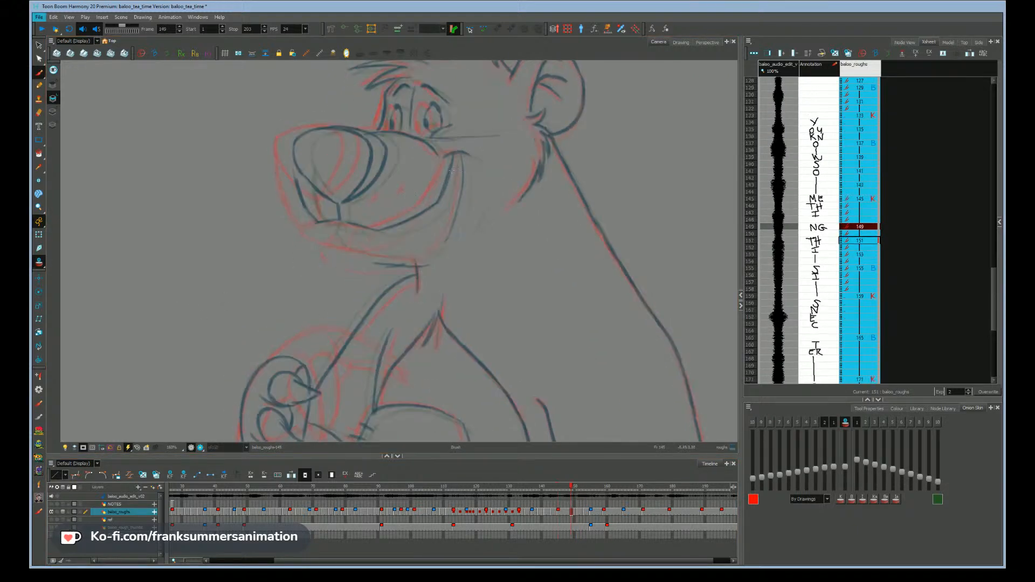
- Draw the curve of the open lower jaw beneath the smile in frame 149 and turn the onion skin off
{"action": "key", "text": "alt+b"}
{"action": "key", "text": "f"}
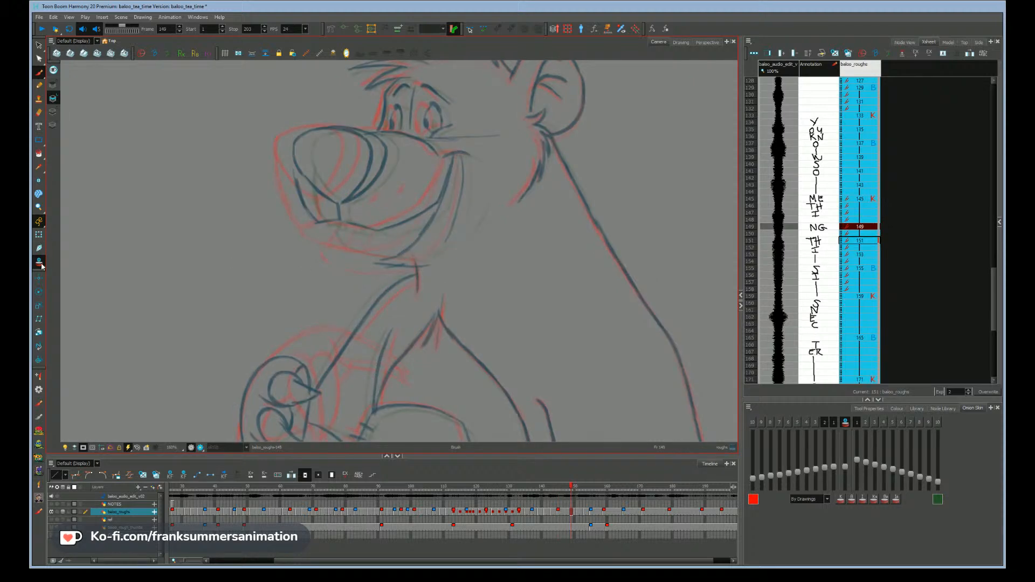
{"action": "key", "text": "alt+o"}
{"action": "key", "text": "f"}
{"action": "key", "text": "g"}
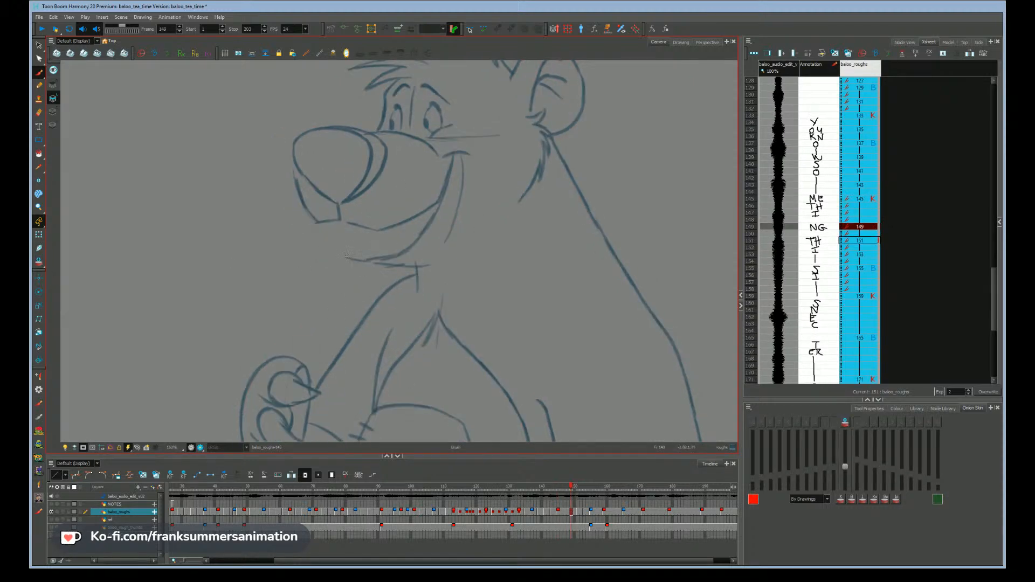
- Draw the short front edge of the lower lip in frame 149 and remove the horizontal line beneath the jaw
{"action": "key", "text": "f"}
{"action": "left_click_drag", "start_coordinate": [347, 272], "coordinate": [355, 278]}
{"action": "key", "text": "f"}
{"action": "key", "text": "g"}
{"action": "scroll", "coordinate": [291, 280], "scroll_direction": "down", "scroll_amount": 2}
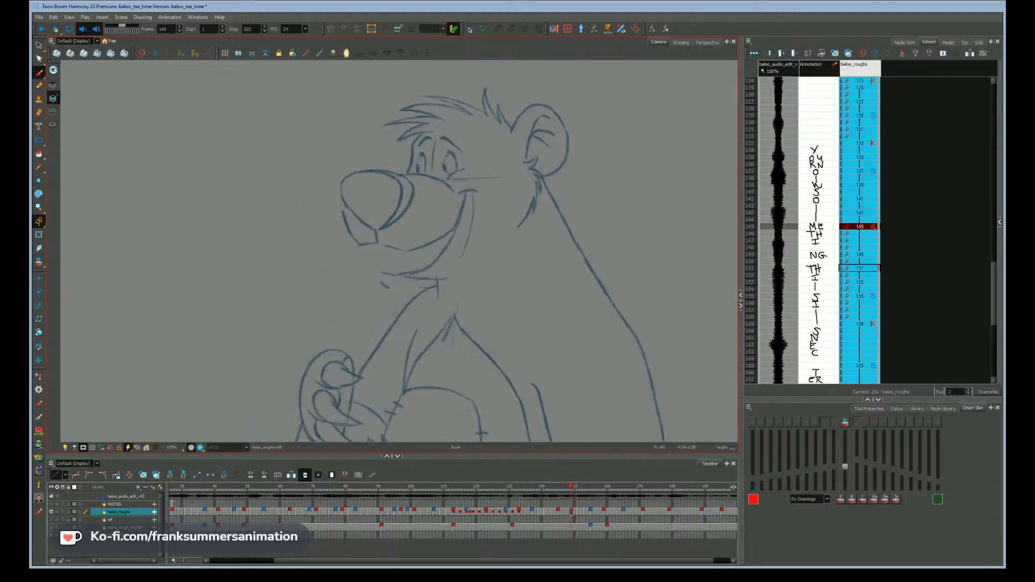
{"action": "key", "text": "ctrl+z"}
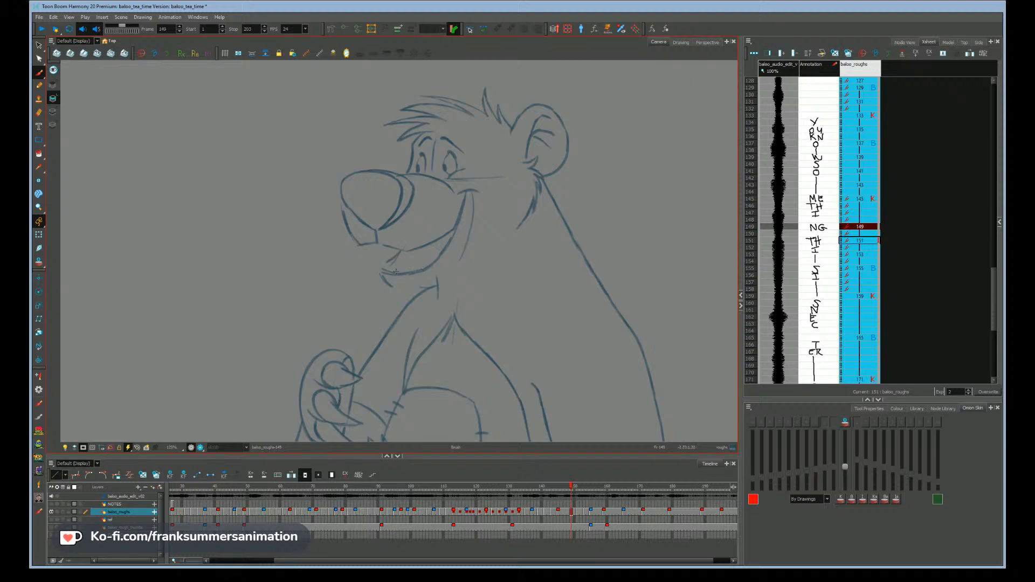
- Draw the short line joining the muzzle to the front of the lower lip, checking it against frame 145
{"action": "left_click_drag", "start_coordinate": [399, 250], "coordinate": [388, 265]}
{"action": "key", "text": "f"}
{"action": "key", "text": "g"}
{"action": "key", "text": "f"}
{"action": "key", "text": "f"}
{"action": "key", "text": "g"}
- Draw the outer cheek line from the smile corner down toward the lower jaw in frame 149, flipping against adjacent drawings
{"action": "left_click_drag", "start_coordinate": [474, 195], "coordinate": [475, 215]}
{"action": "key", "text": "f"}
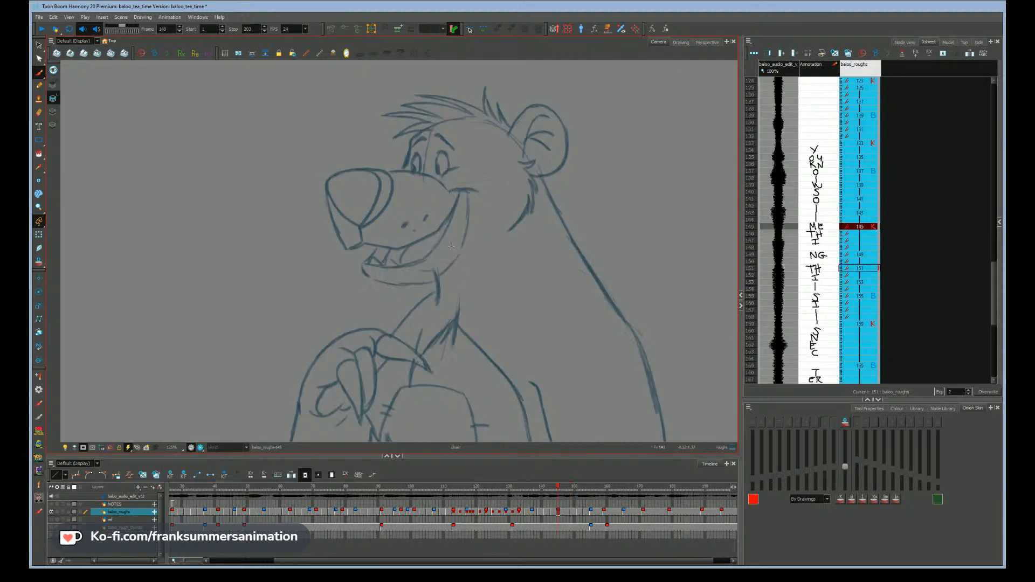
{"action": "key", "text": "g"}
{"action": "key", "text": "g"}
{"action": "key", "text": "g"}
{"action": "key", "text": "f"}
{"action": "key", "text": "f"}
{"action": "key", "text": "f"}
{"action": "key", "text": "g"}
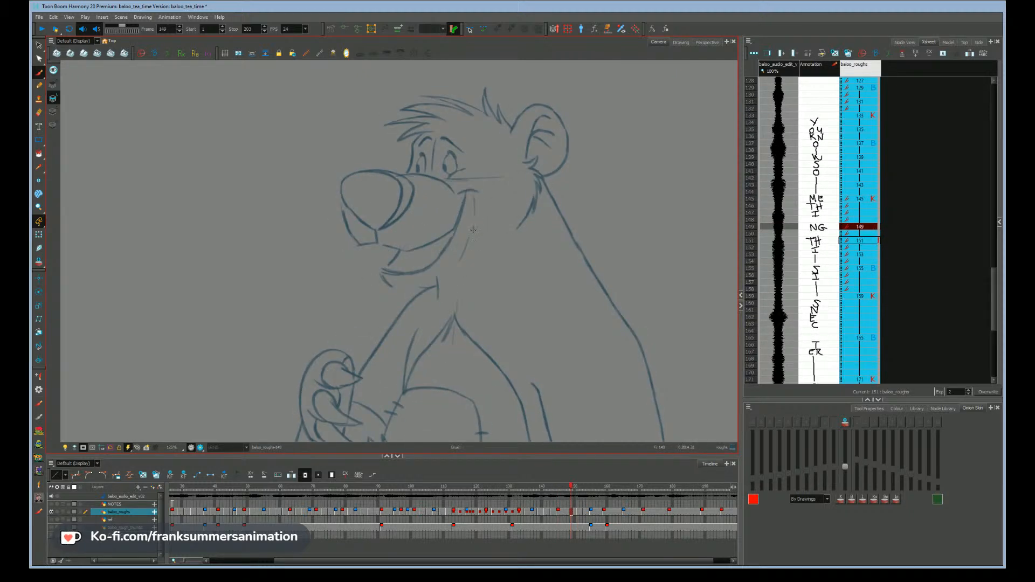
{"action": "left_click_drag", "start_coordinate": [474, 223], "coordinate": [470, 254]}
- Complete the jaw contour and sketch the teeth inside the open mouth in frame 149, flipping between the neighbouring drawings
{"action": "key", "text": "f"}
{"action": "key", "text": "g"}
{"action": "key", "text": "f"}
{"action": "key", "text": "g"}
{"action": "key", "text": "f"}
{"action": "key", "text": "g"}
{"action": "key", "text": "g"}
{"action": "key", "text": "g"}
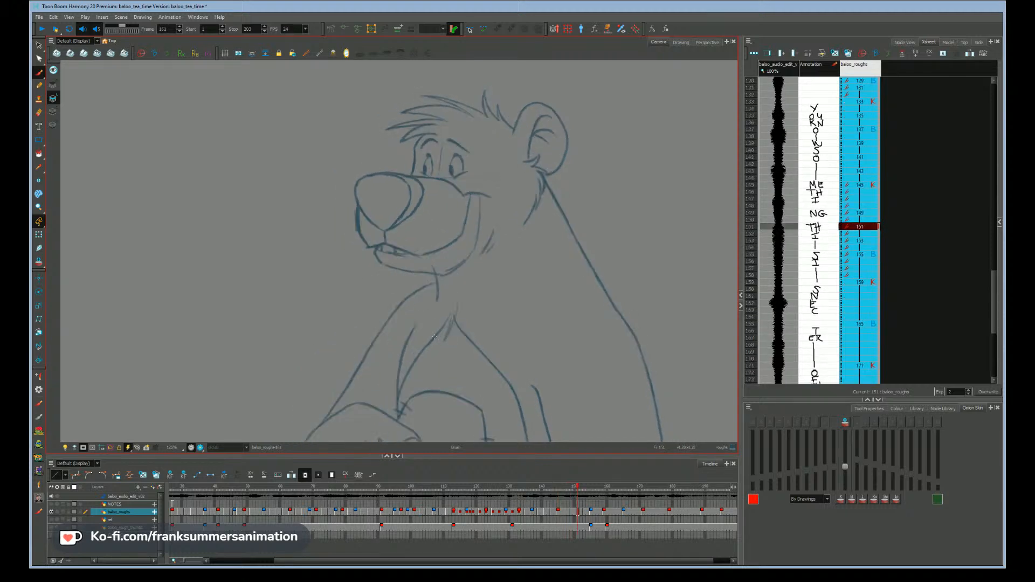
- Play the animation from around frame 143 to review the mouth motion, and return to frame 149
{"action": "left_click", "coordinate": [559, 499]}
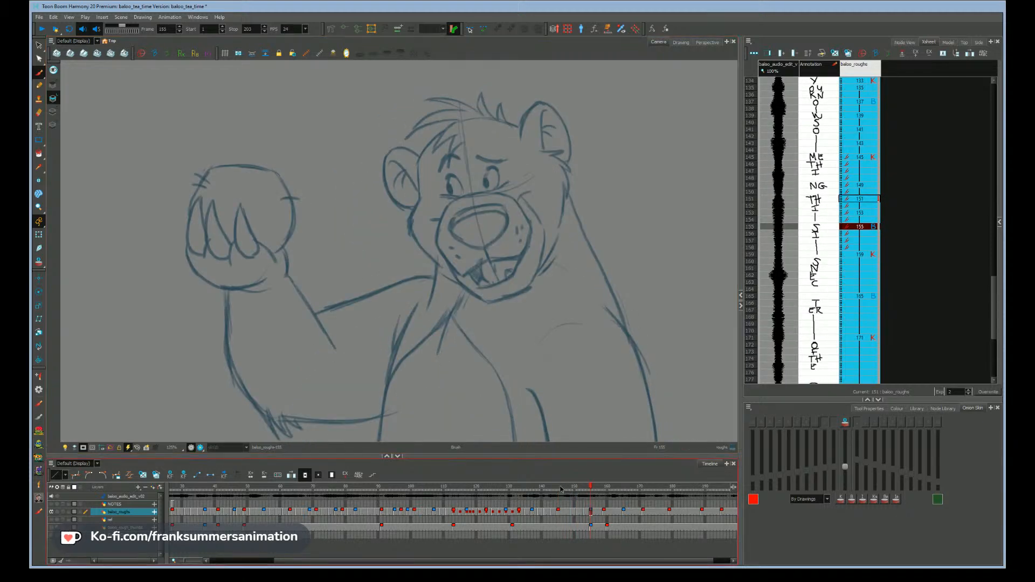
{"action": "key", "text": "Return"}
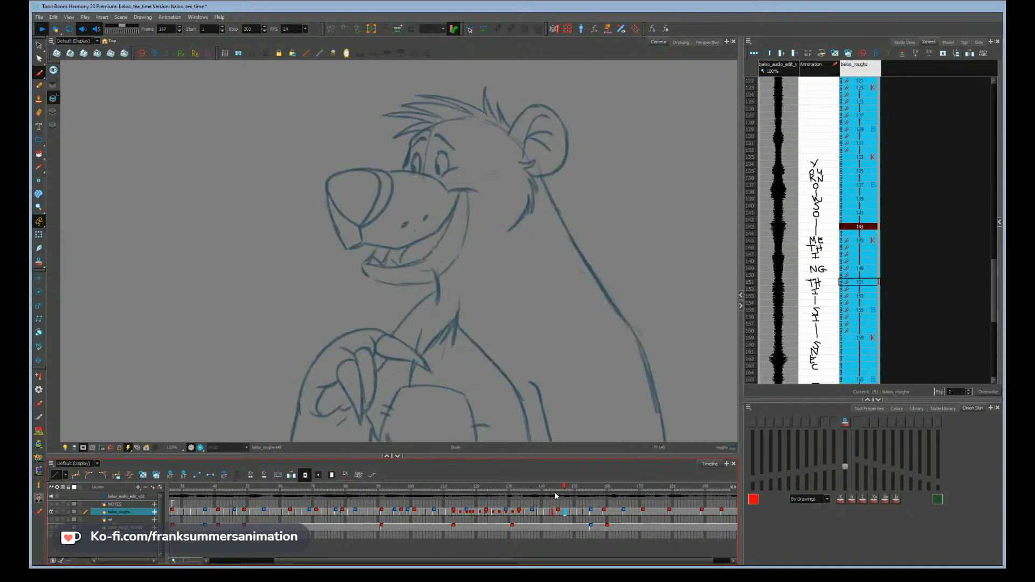
{"action": "left_click", "coordinate": [570, 496]}
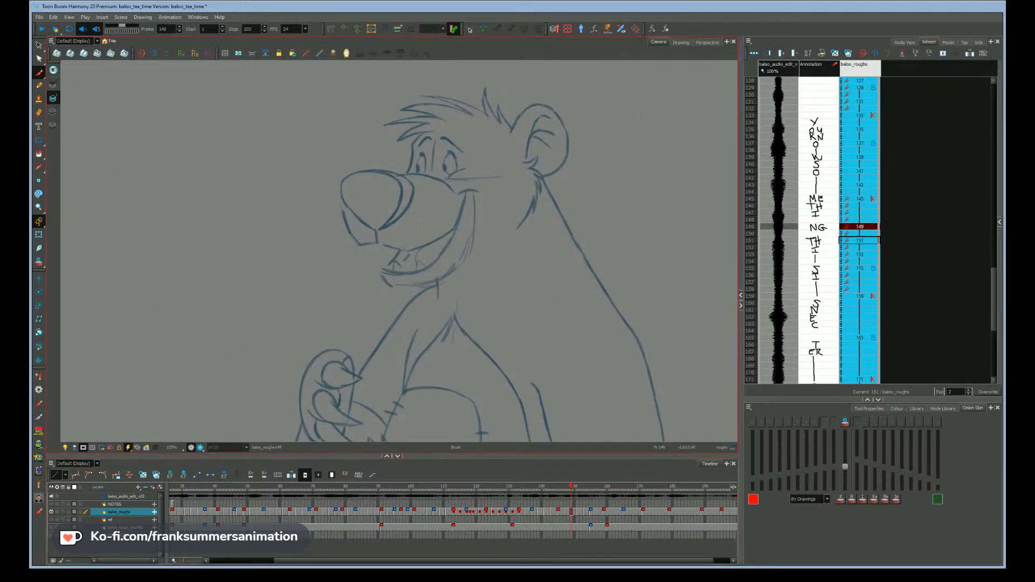
- Draw the whisker dots on Baloo's muzzle in frame 149, matching their placement against frame 145
{"action": "key", "text": "g"}
{"action": "key", "text": "f"}
{"action": "key", "text": "g"}
{"action": "key", "text": "f"}
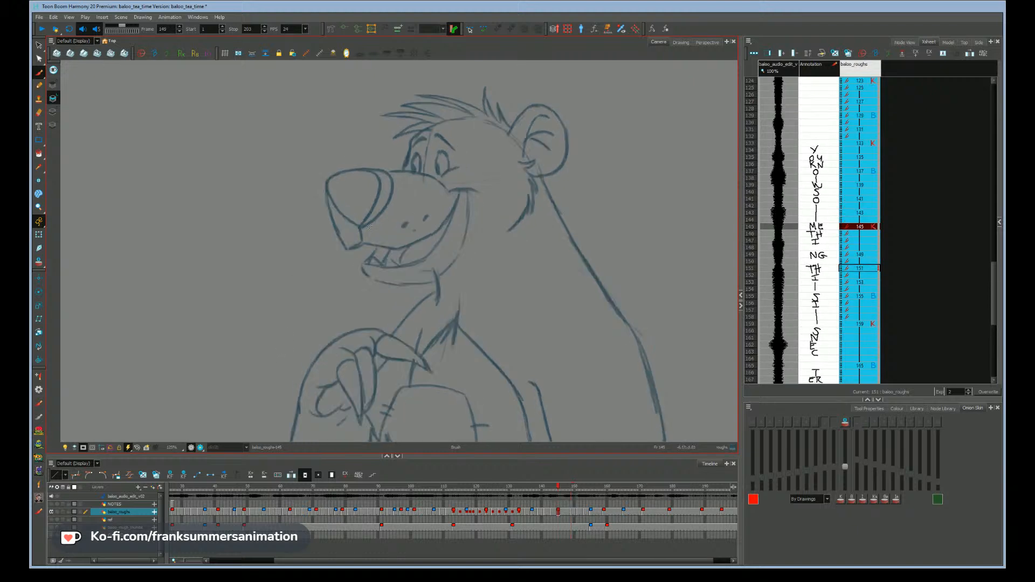
{"action": "key", "text": "g"}
{"action": "key", "text": "f"}
{"action": "key", "text": "g"}
{"action": "key", "text": "f"}
{"action": "key", "text": "g"}
- Step forward past frame 153 and back to frame 149 to review how the new details carry through
{"action": "key", "text": "g"}
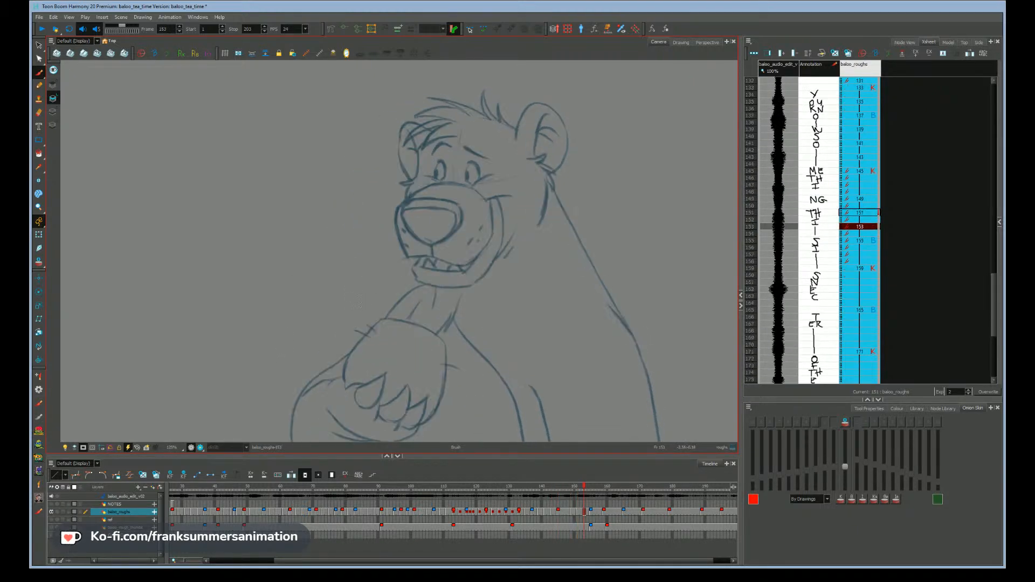
{"action": "key", "text": "g"}
{"action": "key", "text": "g"}
{"action": "key", "text": "f"}
{"action": "key", "text": "f"}
{"action": "key", "text": "f"}
{"action": "key", "text": "f"}
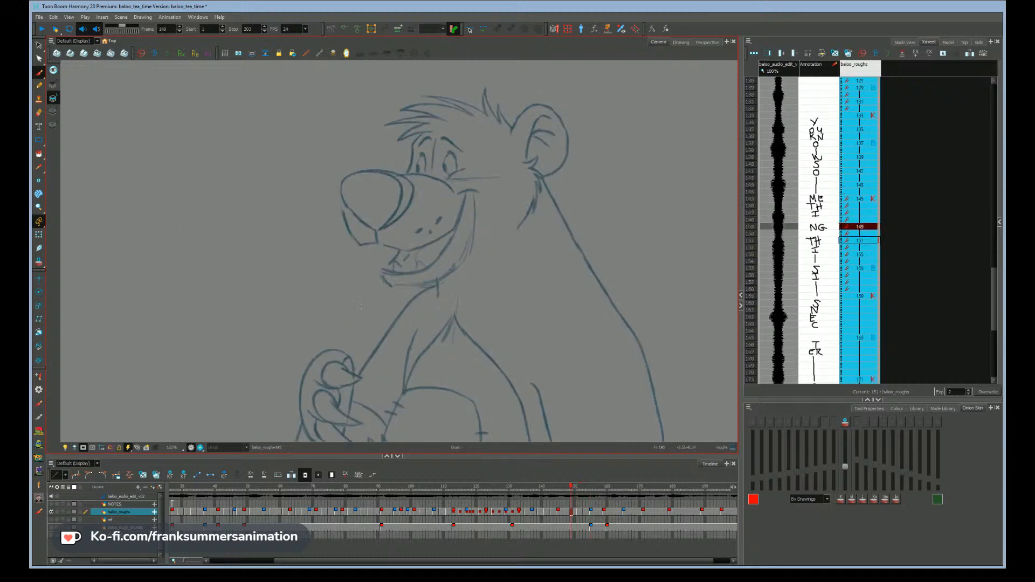
- Flip frame 149 against its adjacent drawings and examine the whole figure with its new mouth
{"action": "key", "text": "g"}
{"action": "key", "text": "f"}
{"action": "key", "text": "g"}
{"action": "key", "text": "f"}
{"action": "key", "text": "g"}
{"action": "key", "text": "f"}
{"action": "scroll", "coordinate": [235, 372], "scroll_direction": "down", "scroll_amount": 3}
{"action": "scroll", "coordinate": [235, 372], "scroll_direction": "up", "scroll_amount": 3}
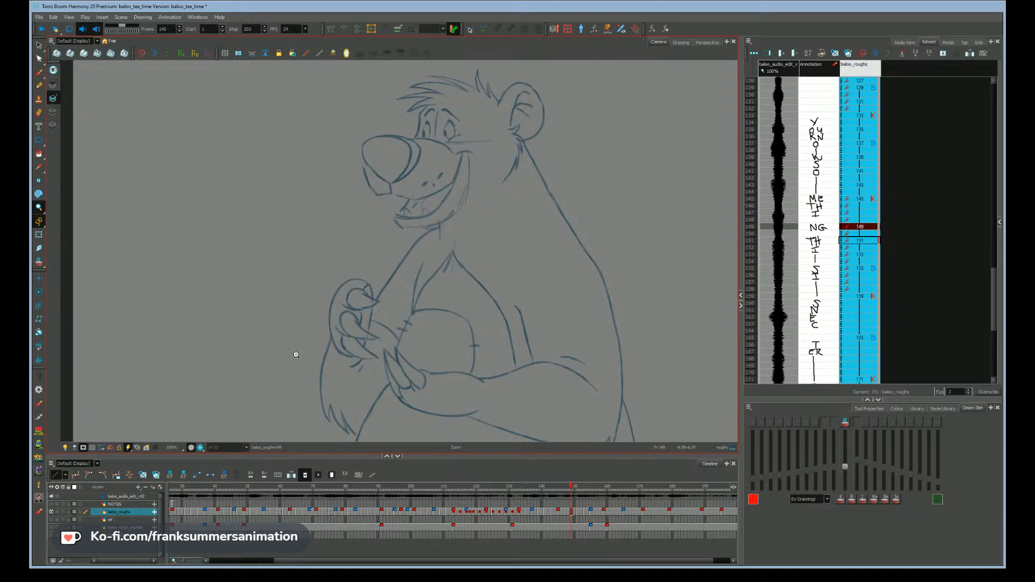
- Strengthen the lower jaw outline in frame 149 and compare the drawing with frame 151
{"action": "scroll", "coordinate": [393, 258], "scroll_direction": "up", "scroll_amount": 2}
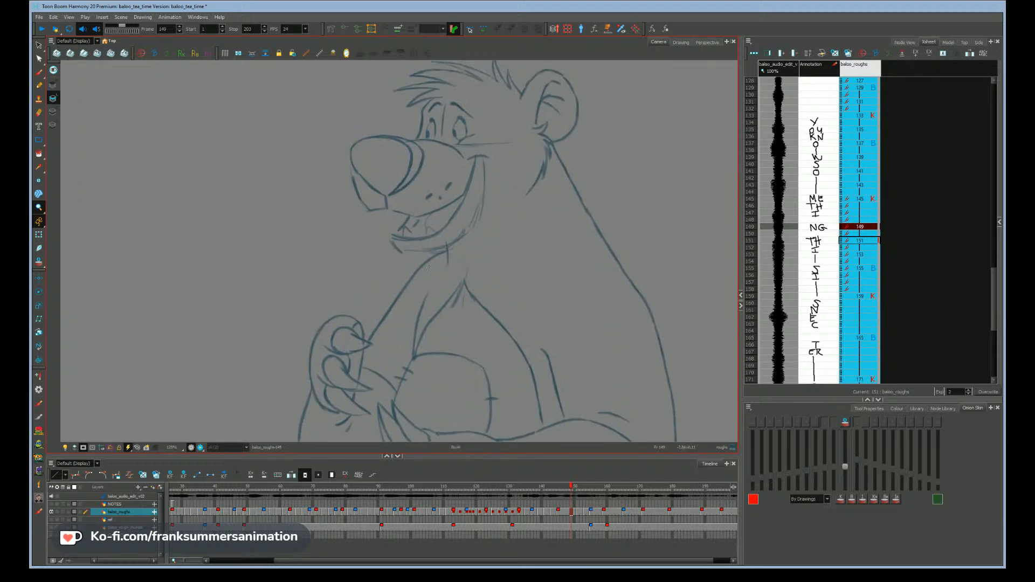
{"action": "key", "text": "alt+b"}
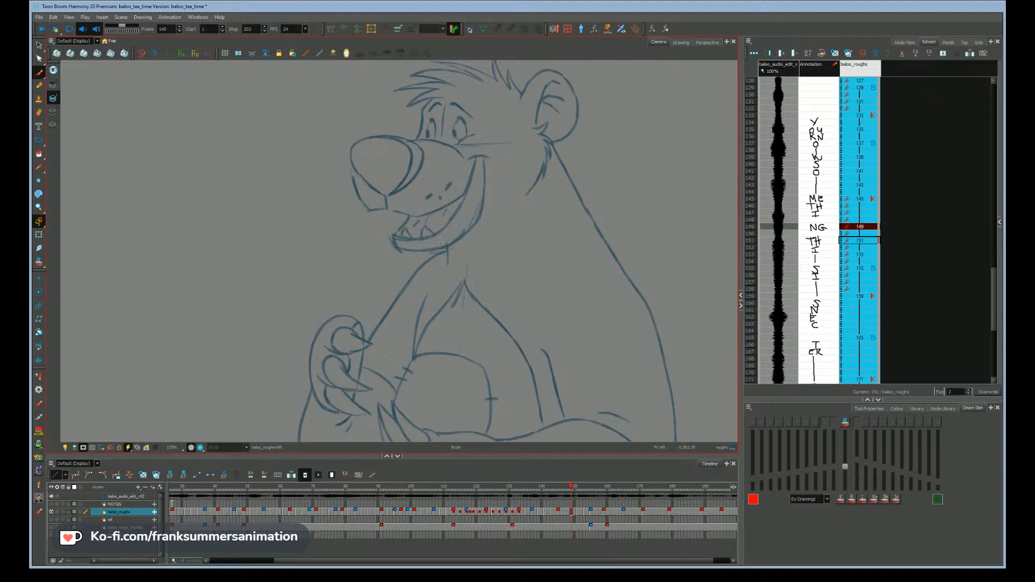
{"action": "left_click_drag", "start_coordinate": [212, 323], "coordinate": [199, 296]}
{"action": "mouse_move", "coordinate": [227, 357]}
{"action": "left_mouse_down"}
{"action": "mouse_move", "coordinate": [205, 367]}
{"action": "mouse_move", "coordinate": [243, 354]}
{"action": "left_mouse_up"}
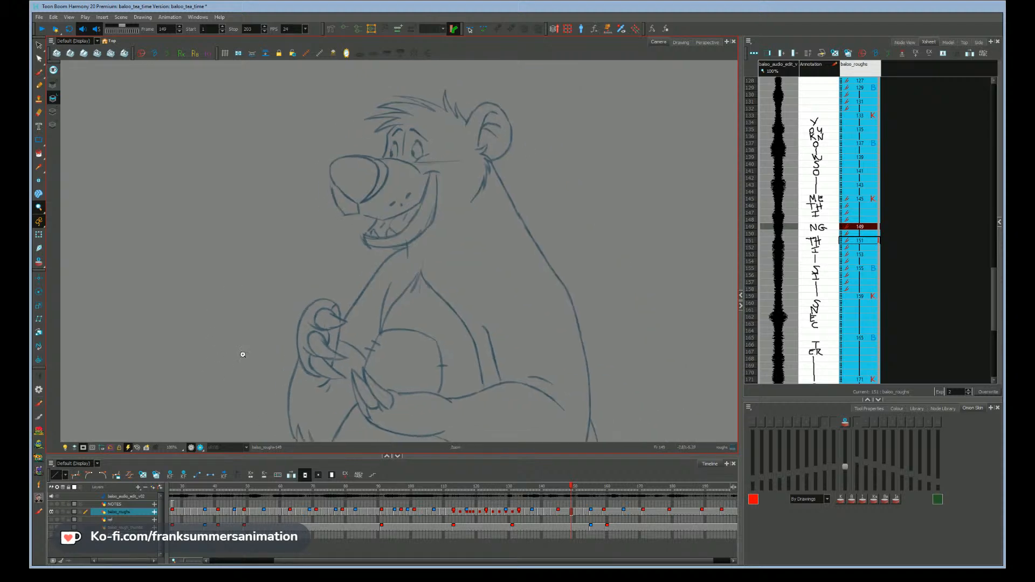
{"action": "key", "text": "comma"}
{"action": "key", "text": "comma"}
{"action": "key", "text": "comma"}
{"action": "key", "text": "comma"}
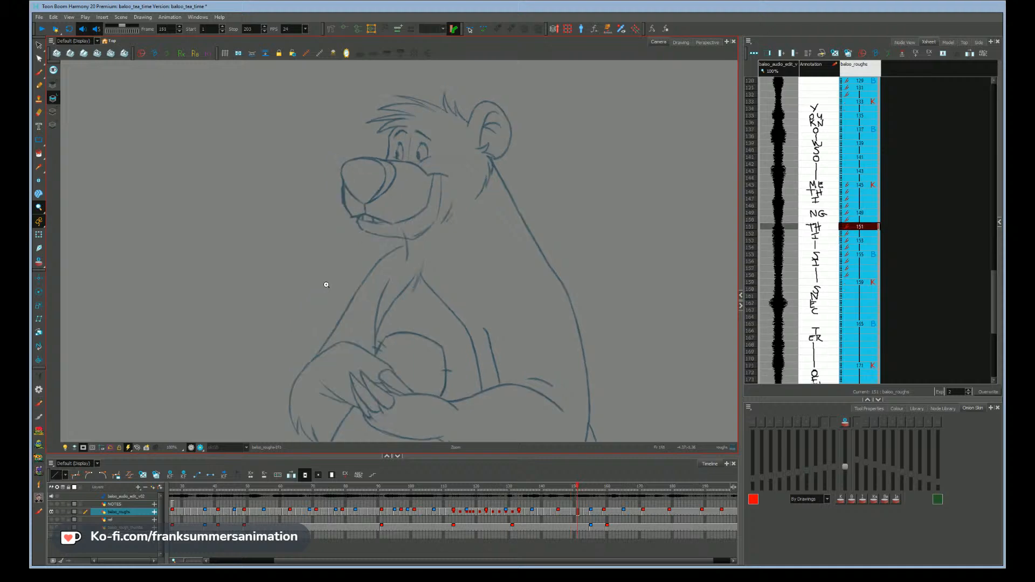
{"action": "key", "text": "g"}
- Shift the near eye and its brow slightly lower in frame 149 and remove the small crease under the eye
{"action": "key", "text": "2"}
{"action": "key", "text": "2"}
{"action": "key", "text": "2"}
{"action": "left_click_drag", "start_coordinate": [412, 192], "coordinate": [416, 280]}
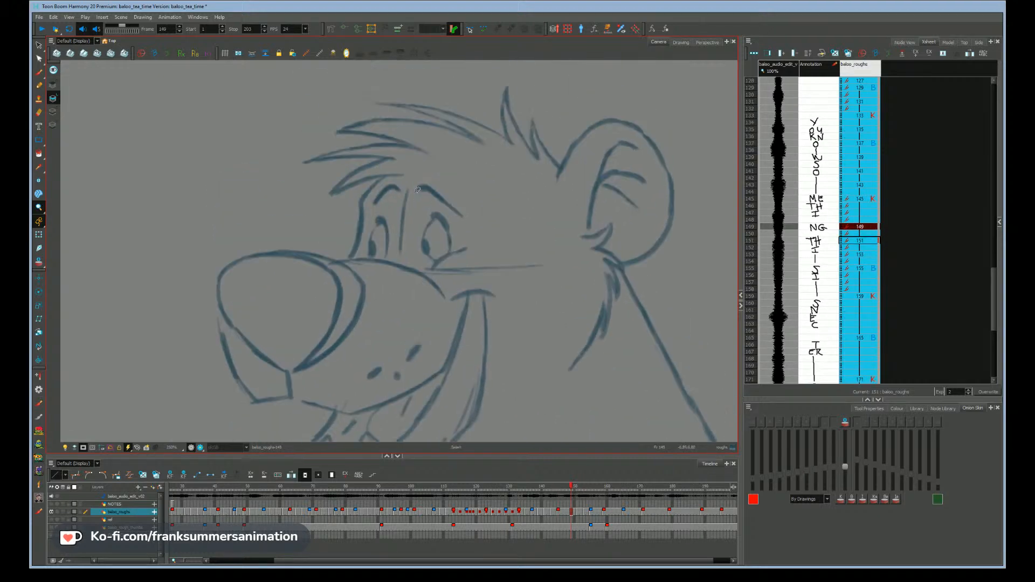
{"action": "key", "text": "alt+s"}
{"action": "mouse_move", "coordinate": [414, 181]}
{"action": "left_mouse_down"}
{"action": "mouse_move", "coordinate": [462, 256]}
{"action": "mouse_move", "coordinate": [455, 191]}
{"action": "mouse_move", "coordinate": [459, 257]}
{"action": "mouse_move", "coordinate": [414, 183]}
{"action": "left_mouse_up"}
{"action": "left_click", "coordinate": [454, 189]}
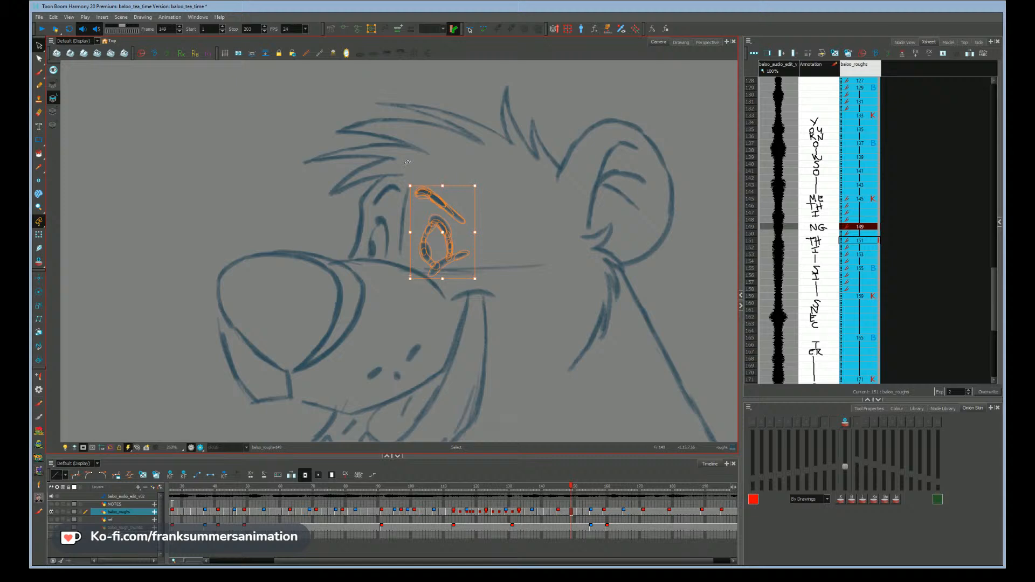
{"action": "left_click", "coordinate": [285, 180]}
{"action": "key", "text": "ctrl+z"}
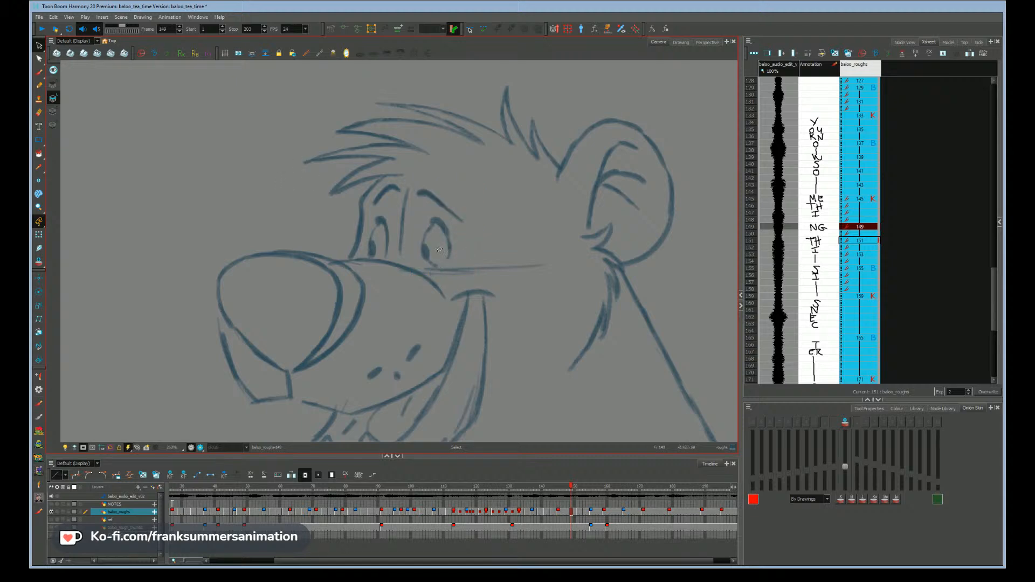
- Flip between frames 145, 149 and 151 to compare the eyes, brows and under-eye crease up close
{"action": "key", "text": "alt+b"}
{"action": "key", "text": "g"}
{"action": "key", "text": "f"}
{"action": "key", "text": "f"}
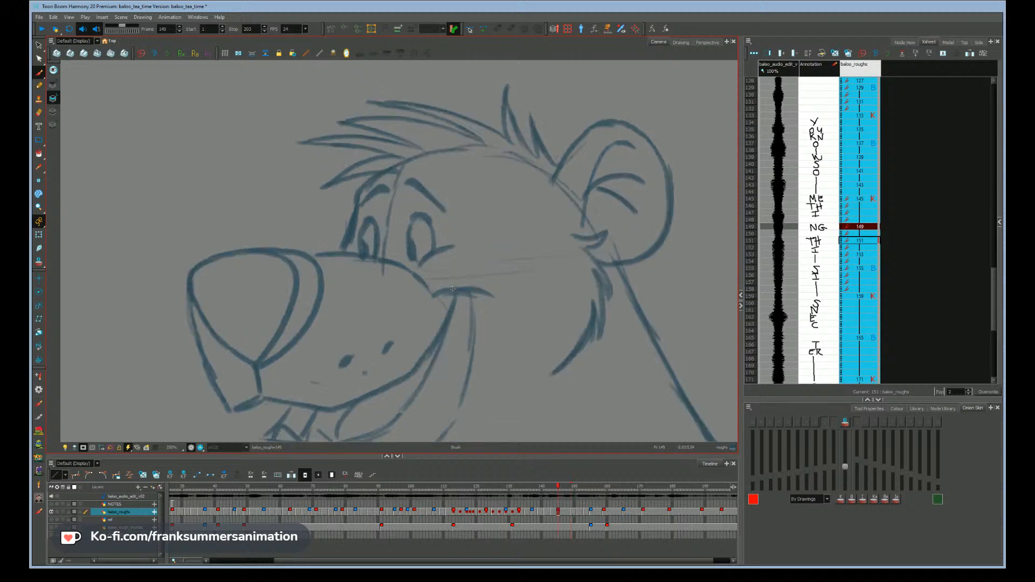
{"action": "key", "text": "g"}
{"action": "key", "text": "g"}
{"action": "key", "text": "g"}
{"action": "key", "text": "comma"}
{"action": "key", "text": "comma"}
{"action": "key", "text": "comma"}
{"action": "key", "text": "comma"}
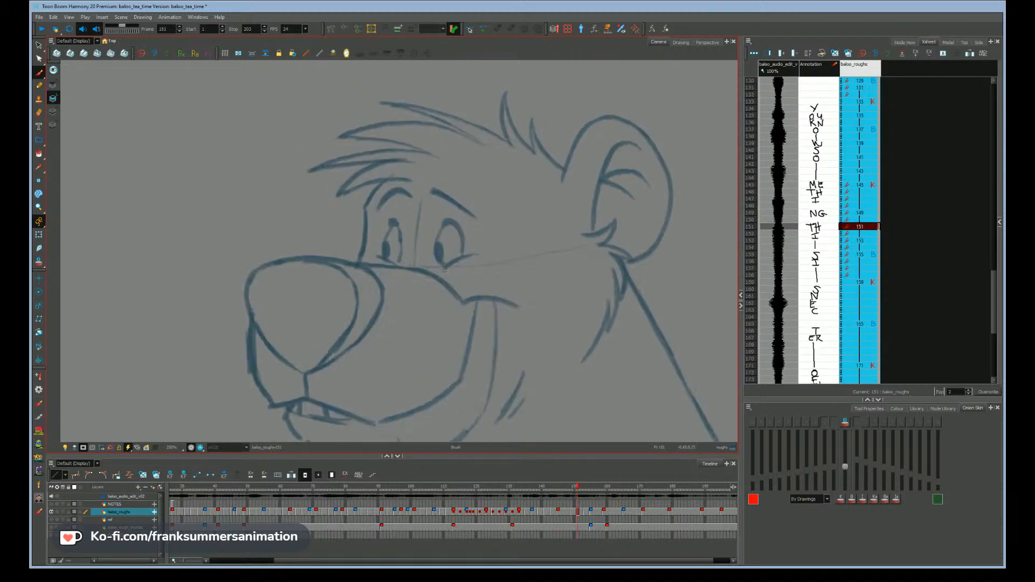
{"action": "key", "text": "f"}
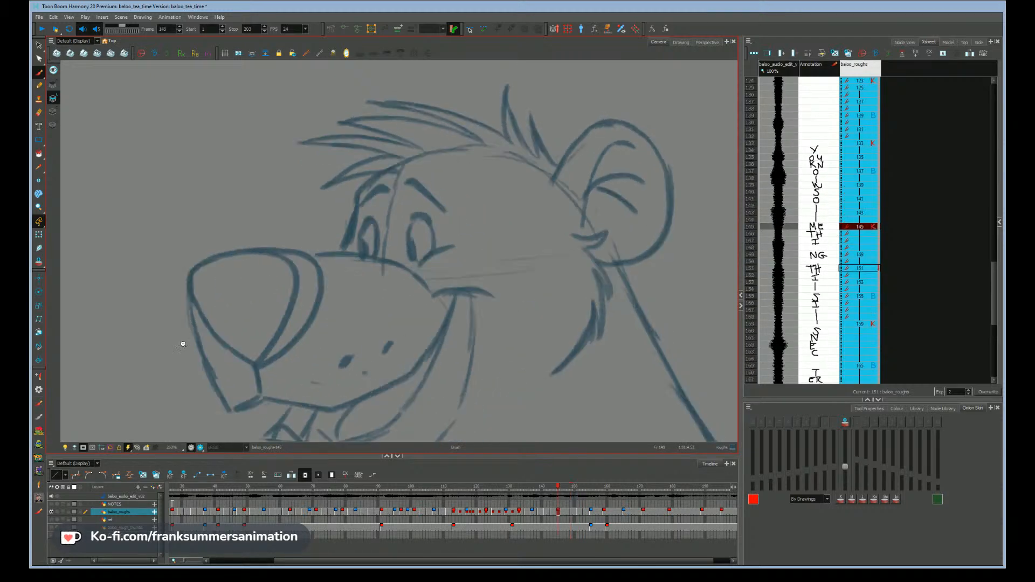
- View the whole head and flip between frames 145, 149 and 151 to compare the poses
{"action": "key", "text": "ctrl+space"}
{"action": "left_click_drag", "start_coordinate": [183, 344], "coordinate": [311, 296]}
{"action": "key", "text": "g"}
{"action": "key", "text": "g"}
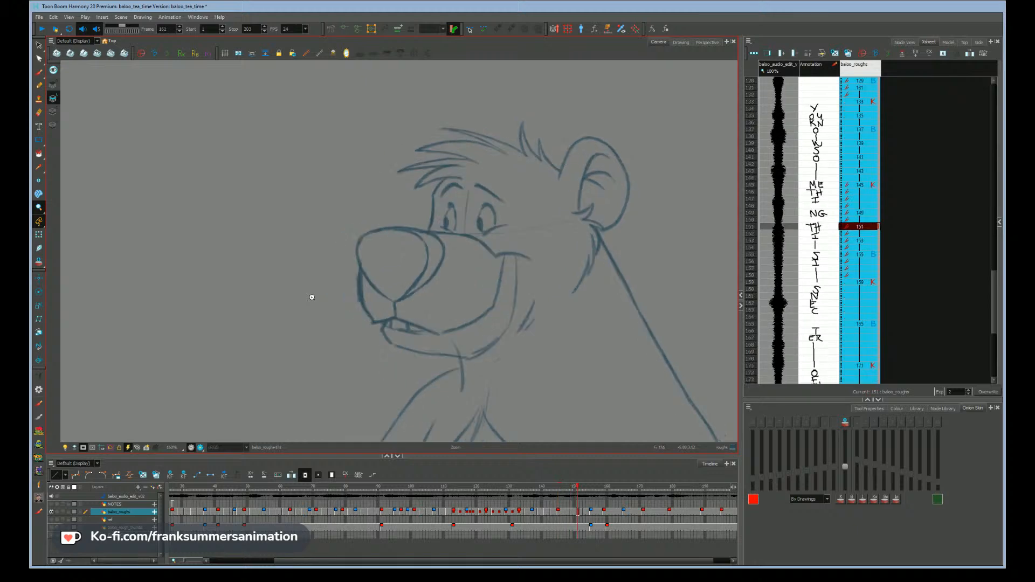
{"action": "key", "text": "f"}
{"action": "key", "text": "f"}
{"action": "key", "text": "f"}
{"action": "key", "text": "g"}
{"action": "key", "text": "f"}
{"action": "key", "text": "g"}
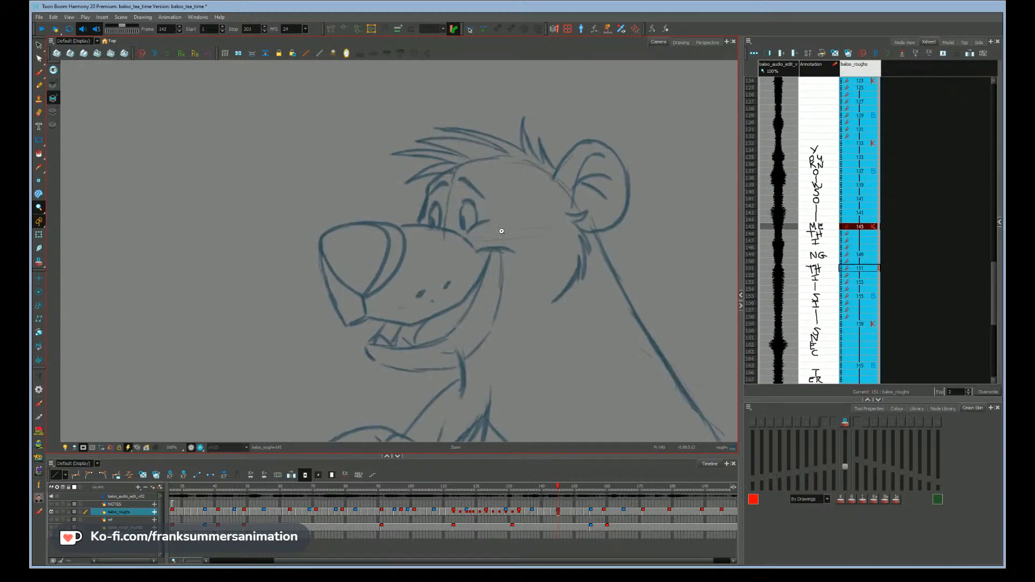
{"action": "key", "text": "f"}
{"action": "key", "text": "g"}
{"action": "key", "text": "g"}
- Redraw the cheek line from the mouth corner down to the jaw in frame 145, checking it against frames 141 and 143
{"action": "key", "text": "alt+b"}
{"action": "key", "text": "g"}
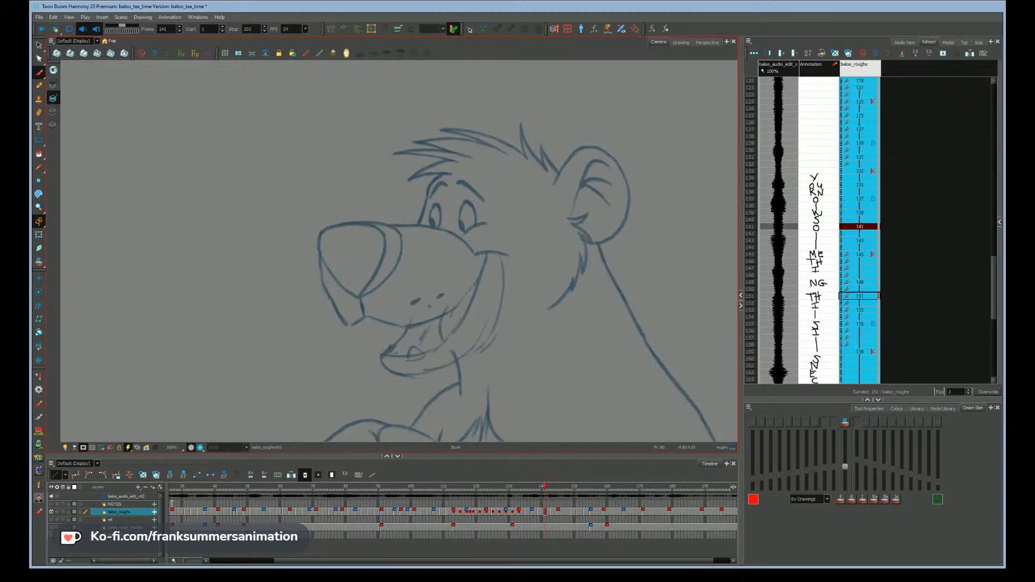
{"action": "key", "text": "f"}
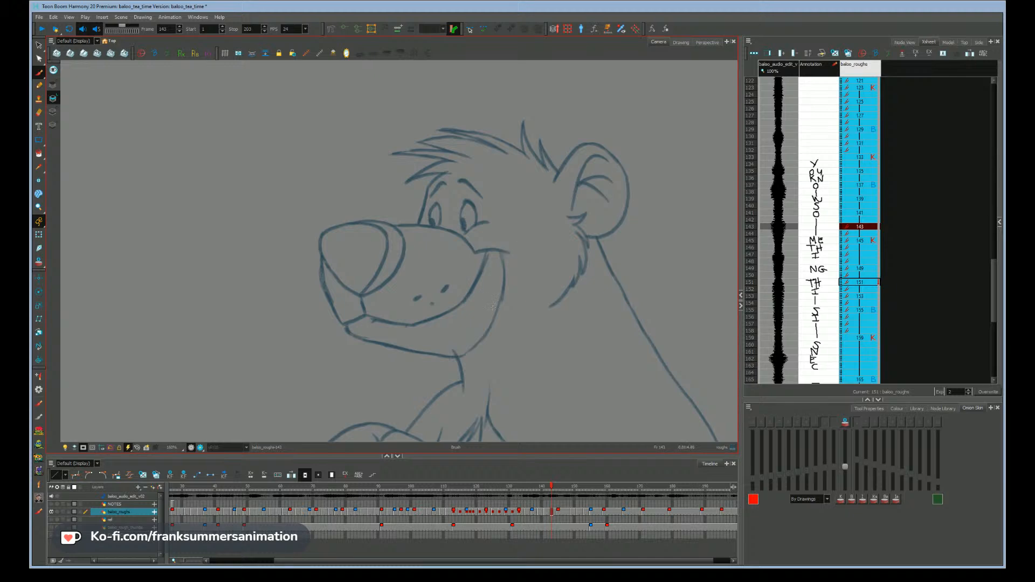
{"action": "key", "text": "g"}
{"action": "key", "text": "f"}
{"action": "key", "text": "g"}
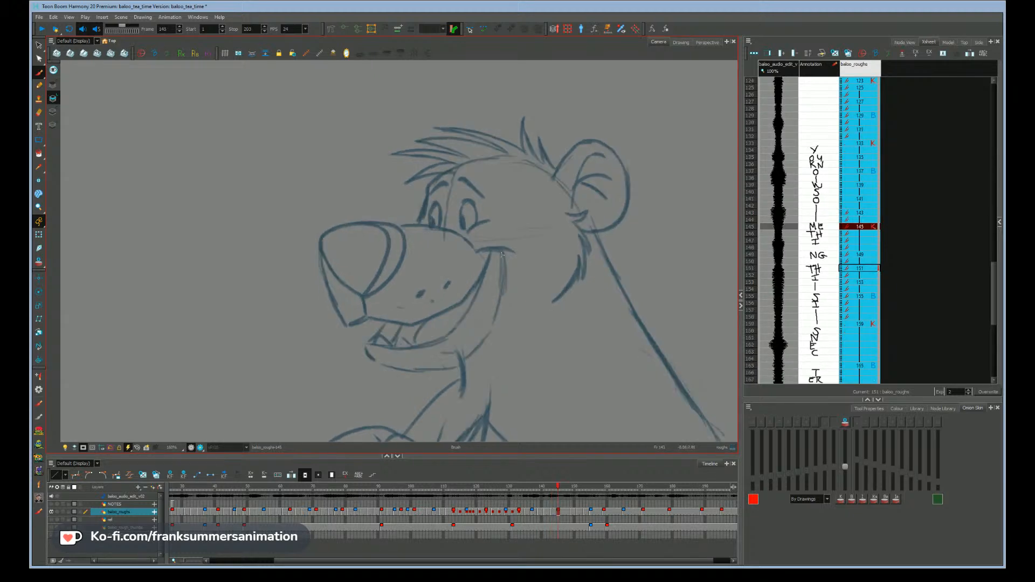
{"action": "key", "text": "f"}
{"action": "key", "text": "g"}
{"action": "key", "text": "f"}
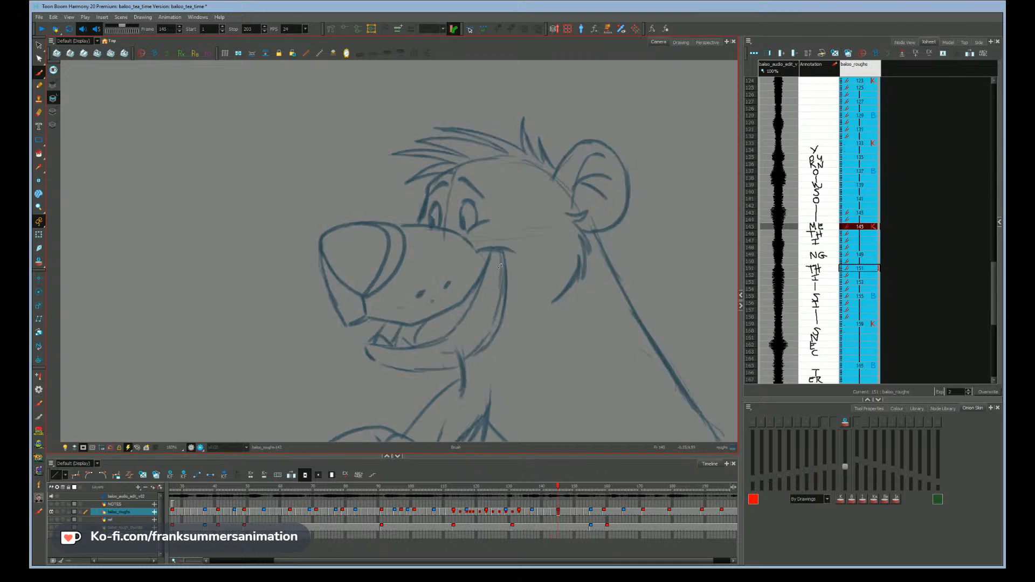
{"action": "left_click_drag", "start_coordinate": [500, 266], "coordinate": [494, 323]}
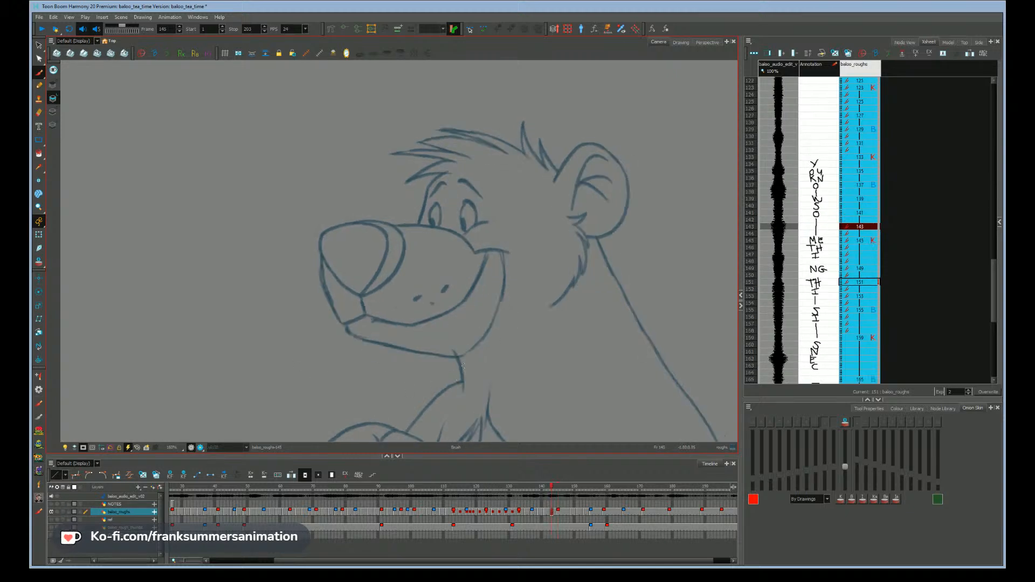
{"action": "key", "text": "comma"}
{"action": "key", "text": "comma"}
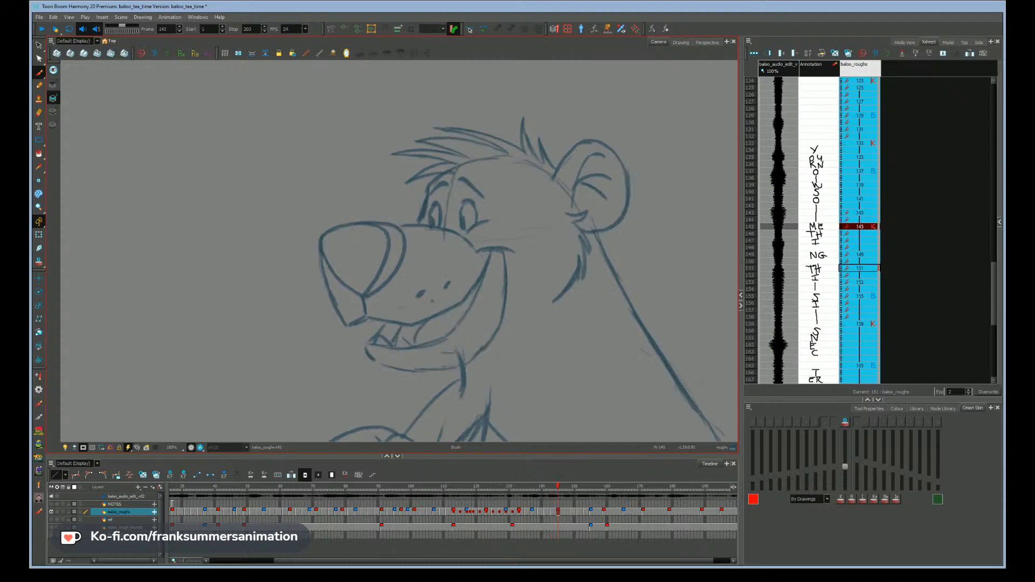
- Strengthen the underside of the lower jaw in frame 145 with the Brush and compare it with the neighbouring drawings
{"action": "left_click_drag", "start_coordinate": [427, 369], "coordinate": [381, 358]}
{"action": "key", "text": "comma"}
{"action": "key", "text": "period"}
{"action": "left_click_drag", "start_coordinate": [415, 322], "coordinate": [408, 285]}
{"action": "key", "text": "period"}
{"action": "key", "text": "period"}
{"action": "key", "text": "period"}
{"action": "key", "text": "period"}
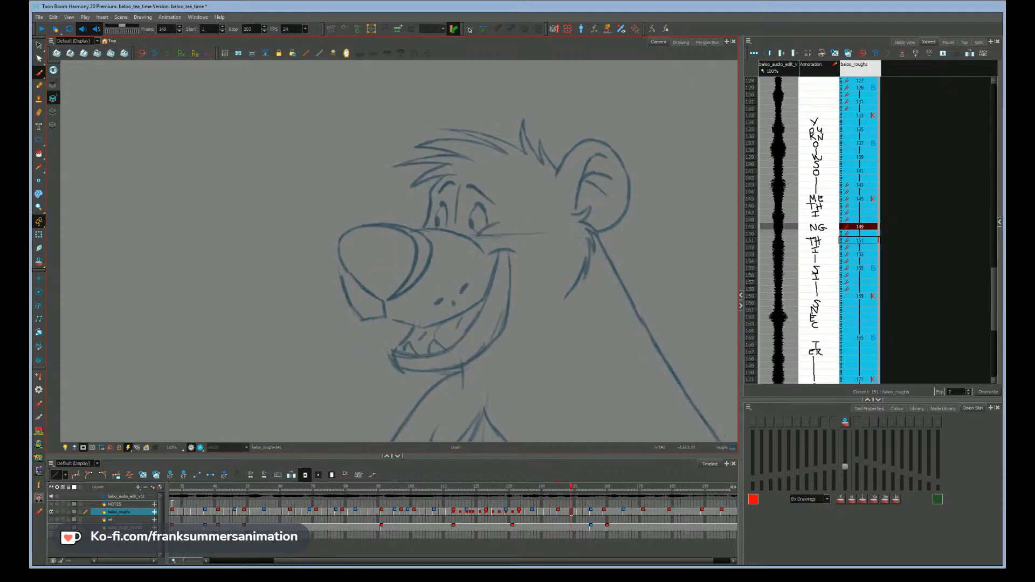
- Flip back from frame 149 to frame 143 and return to 145 to examine the jaw movement
{"action": "key", "text": "comma"}
{"action": "key", "text": "comma"}
{"action": "key", "text": "comma"}
{"action": "key", "text": "comma"}
{"action": "key", "text": "comma"}
{"action": "key", "text": "comma"}
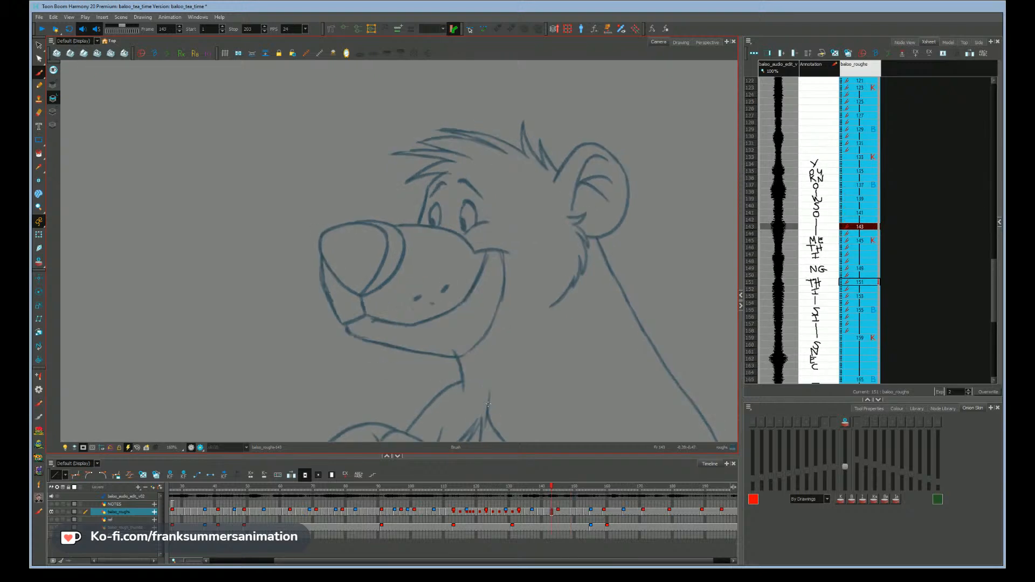
{"action": "key", "text": "period"}
{"action": "key", "text": "period"}
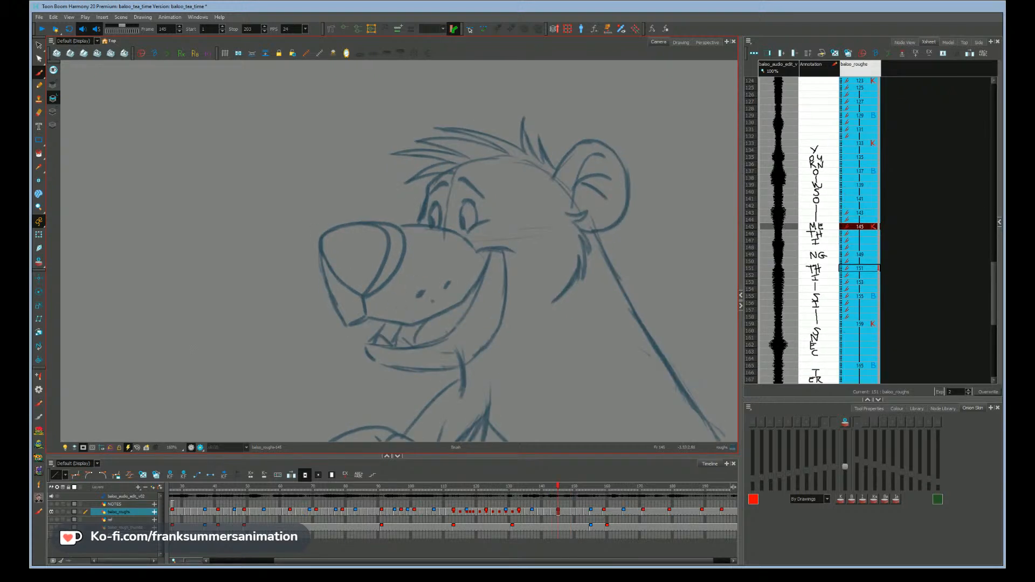
- Create an empty drawing at frame 147 on the baloo_roughs layer
{"action": "key", "text": "alt+z"}
{"action": "left_click", "coordinate": [199, 369], "text": "alt"}
{"action": "left_click_drag", "start_coordinate": [207, 387], "coordinate": [302, 295]}
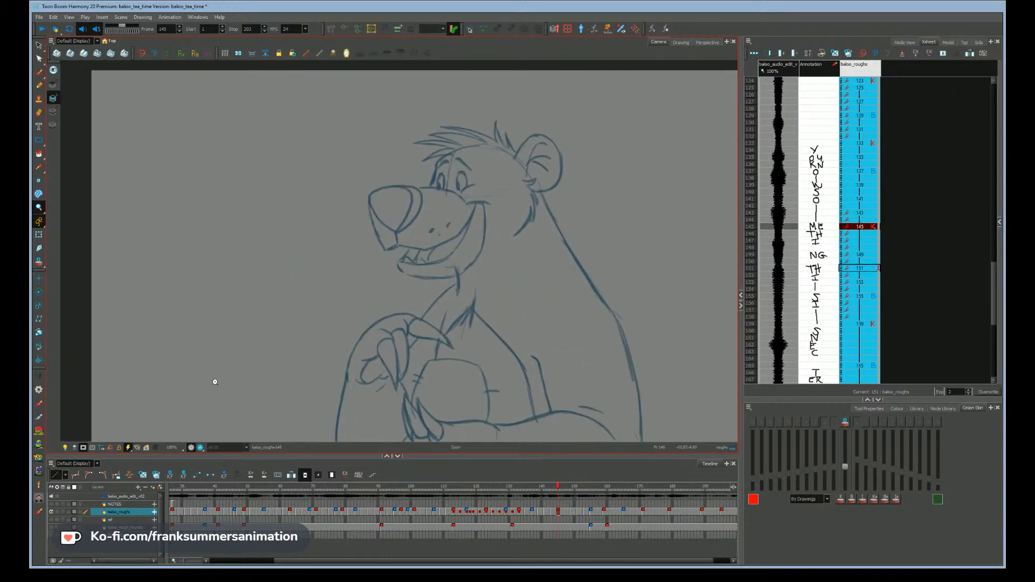
{"action": "left_click", "coordinate": [215, 381], "text": "alt"}
{"action": "left_click_drag", "start_coordinate": [214, 379], "coordinate": [205, 290]}
{"action": "left_click", "coordinate": [564, 516]}
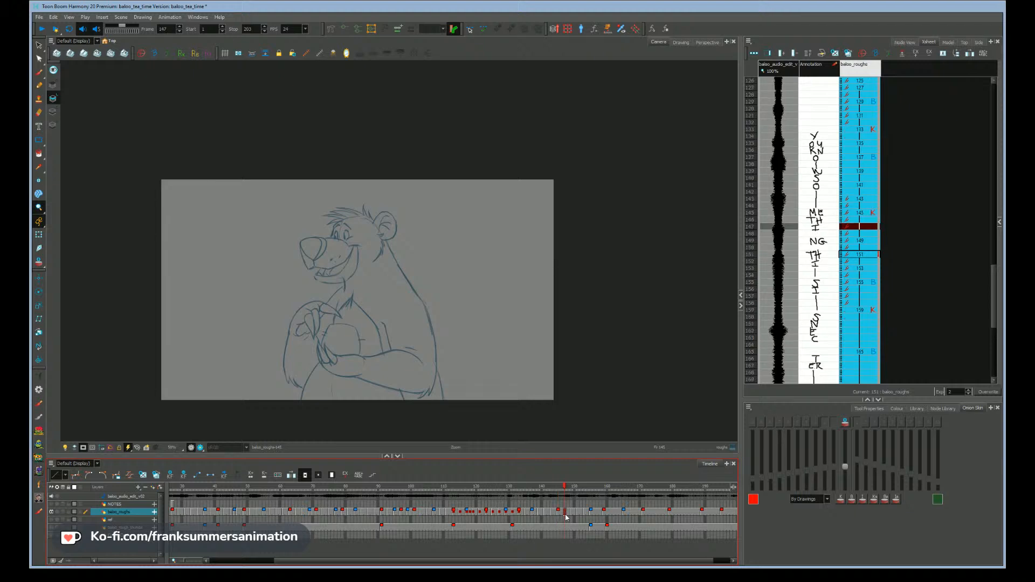
{"action": "left_click", "coordinate": [859, 525]}
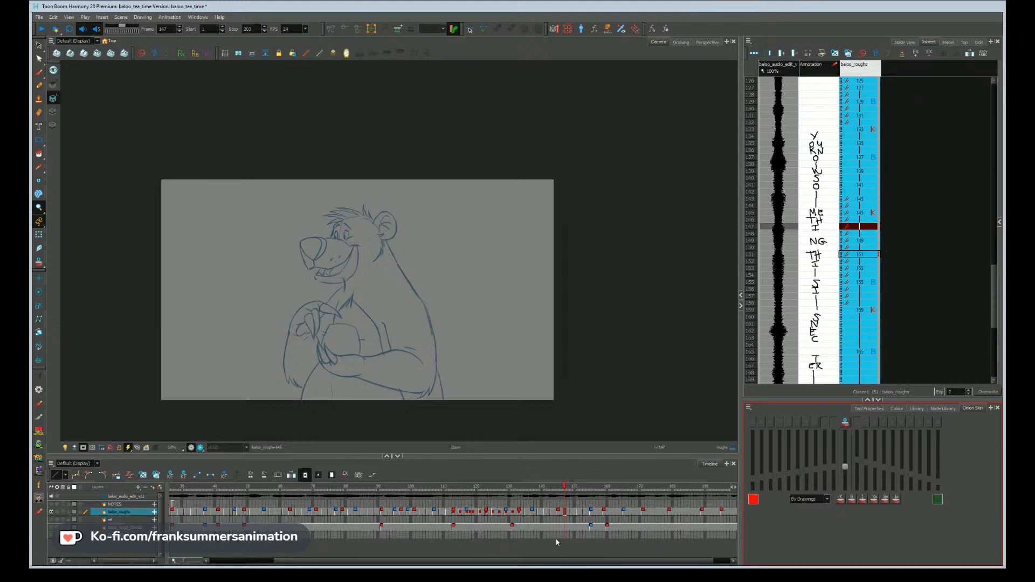
{"action": "left_click", "coordinate": [566, 512]}
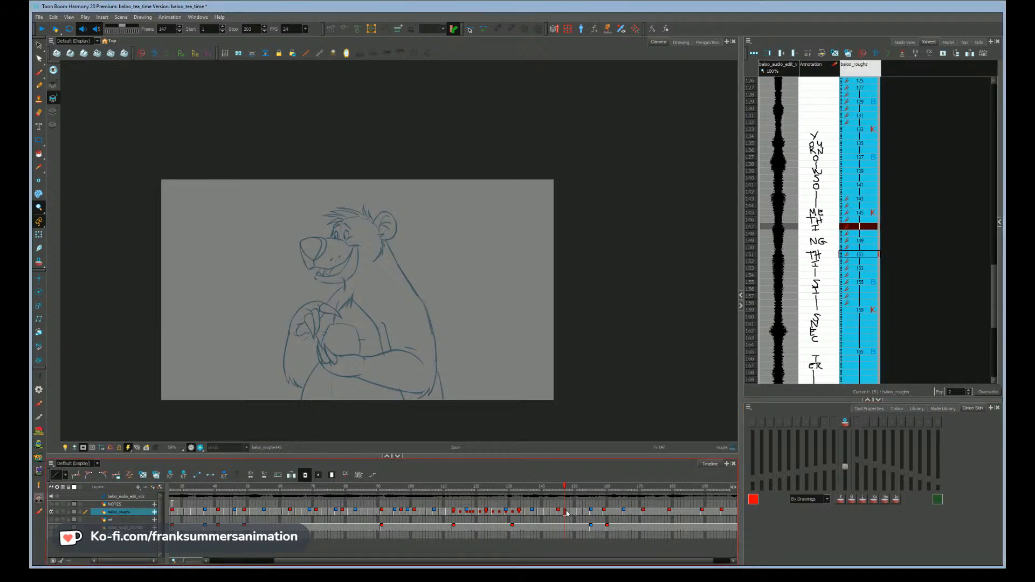
{"action": "left_click", "coordinate": [144, 474]}
{"action": "scroll", "coordinate": [346, 310], "scroll_direction": "up", "scroll_amount": 1}
{"action": "left_click_drag", "start_coordinate": [325, 322], "coordinate": [351, 332]}
{"action": "scroll", "coordinate": [336, 333], "scroll_direction": "up", "scroll_amount": 1}
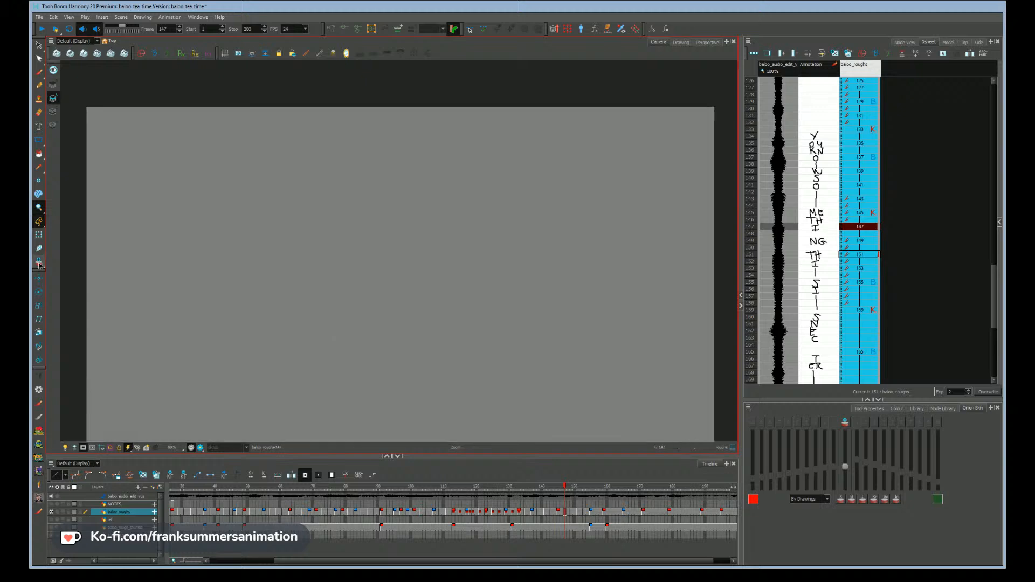
- Turn on the onion skin, go to frame 149 and show the artwork beyond the camera frame
{"action": "left_click", "coordinate": [39, 262]}
{"action": "left_click_drag", "start_coordinate": [190, 386], "coordinate": [197, 345]}
{"action": "key", "text": "g"}
{"action": "left_click", "coordinate": [83, 447]}
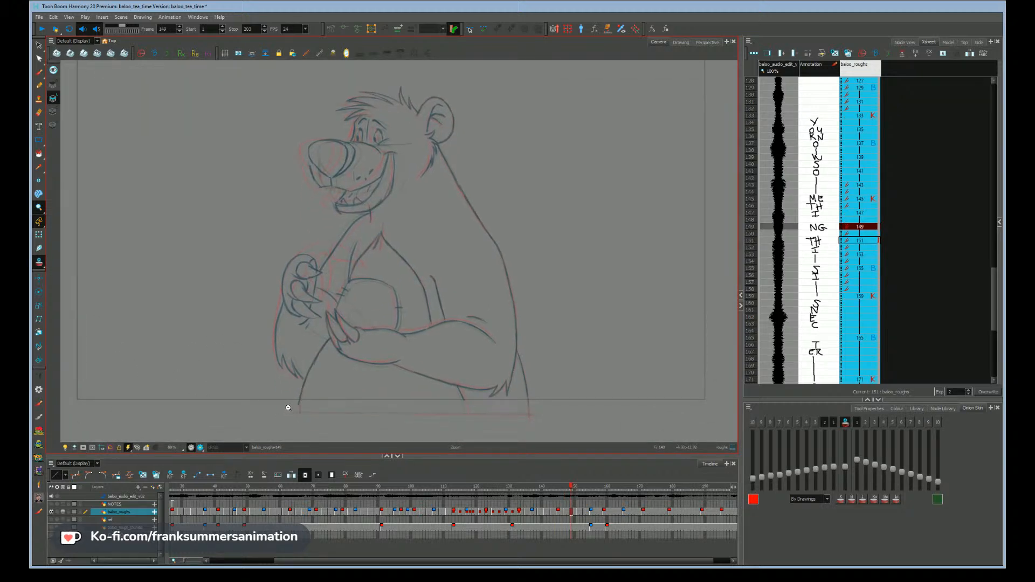
- Draw a horizontal base line under the body in frame 149, below the camera frame, and extend the body lines to it
{"action": "key", "text": "alt+b"}
{"action": "left_click_drag", "start_coordinate": [290, 412], "coordinate": [535, 413]}
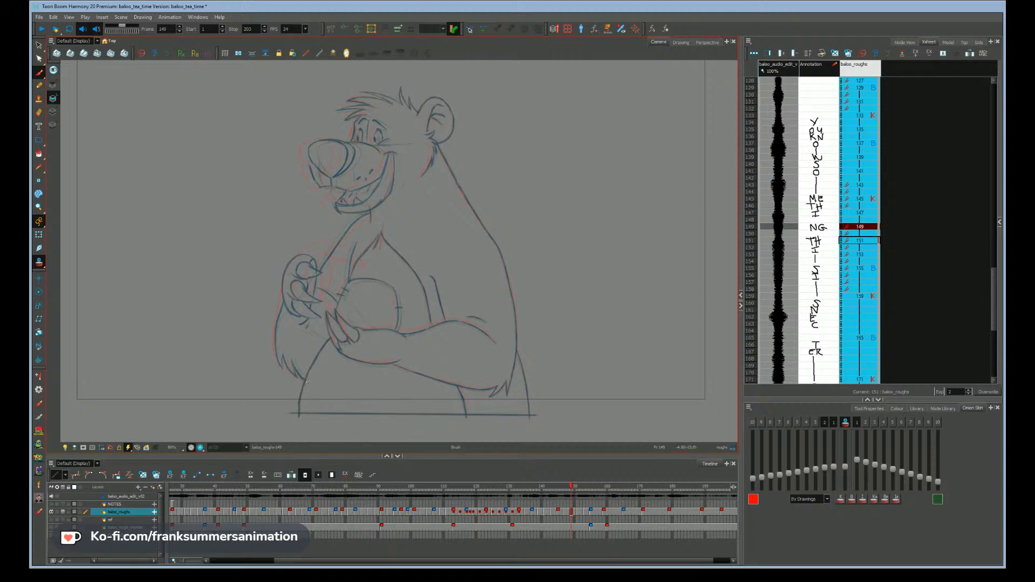
{"action": "key", "text": "space"}
{"action": "left_click_drag", "start_coordinate": [148, 214], "coordinate": [149, 214]}
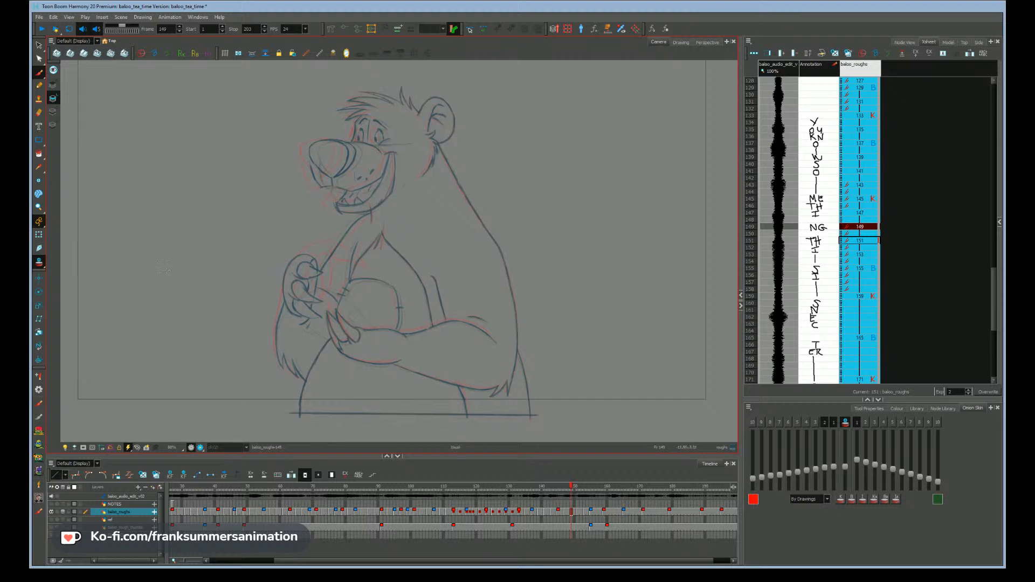
- At frame 147, limit the onion skin to one previous and one next drawing and collapse the timeline to enlarge the canvas
{"action": "left_click", "coordinate": [565, 513]}
{"action": "key", "text": "space"}
{"action": "left_click_drag", "start_coordinate": [164, 269], "coordinate": [167, 281]}
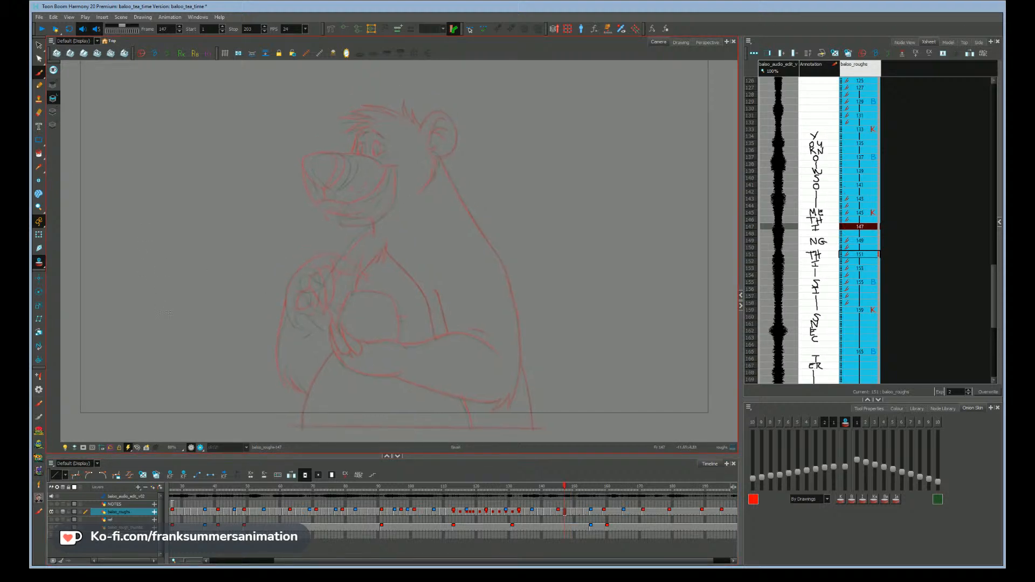
{"action": "left_click", "coordinate": [825, 423]}
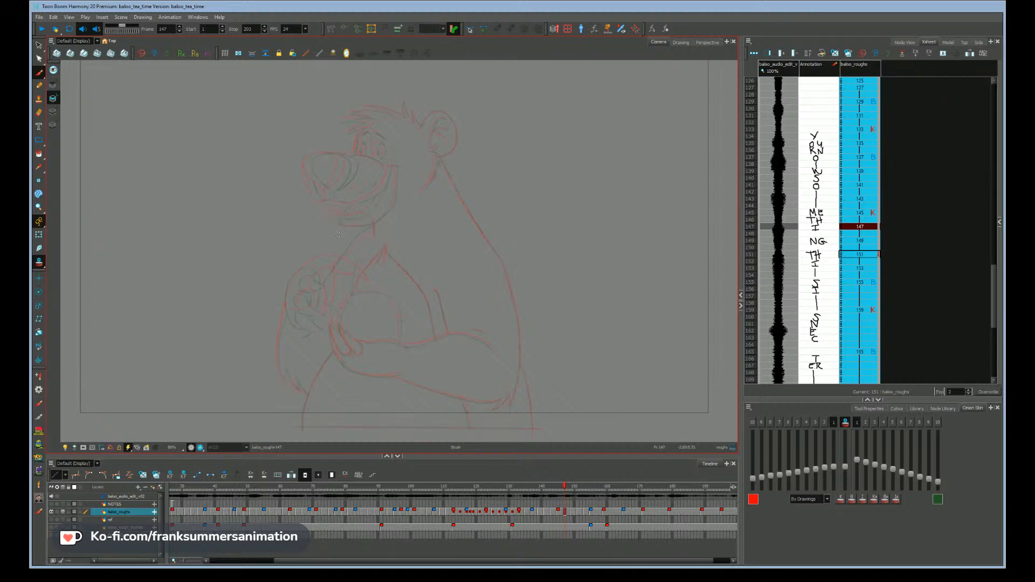
{"action": "scroll", "coordinate": [330, 228], "scroll_direction": "up", "scroll_amount": 3}
{"action": "left_click_drag", "start_coordinate": [324, 229], "coordinate": [289, 281]}
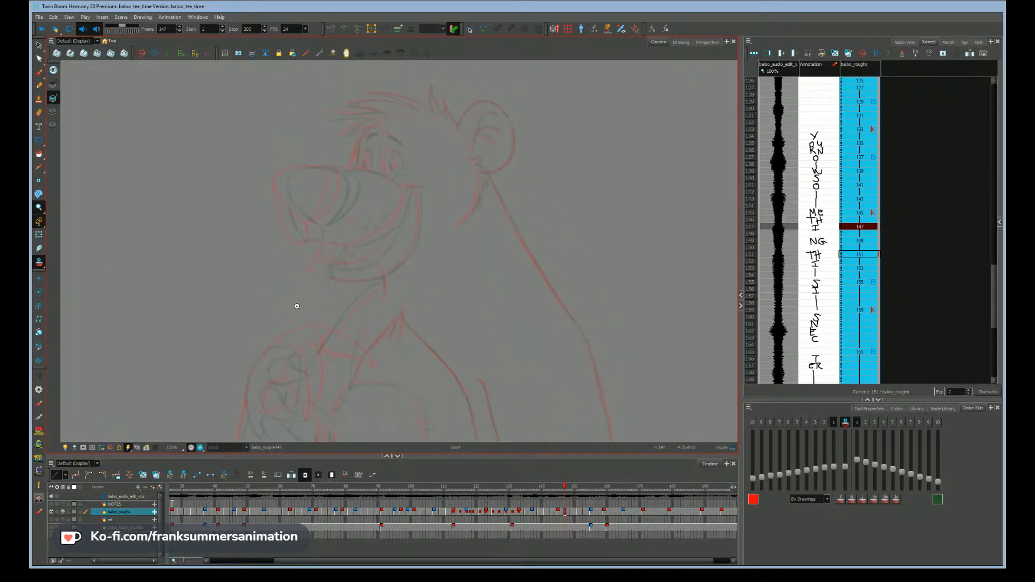
{"action": "left_click", "coordinate": [399, 456]}
{"action": "scroll", "coordinate": [277, 393], "scroll_direction": "up", "scroll_amount": 2}
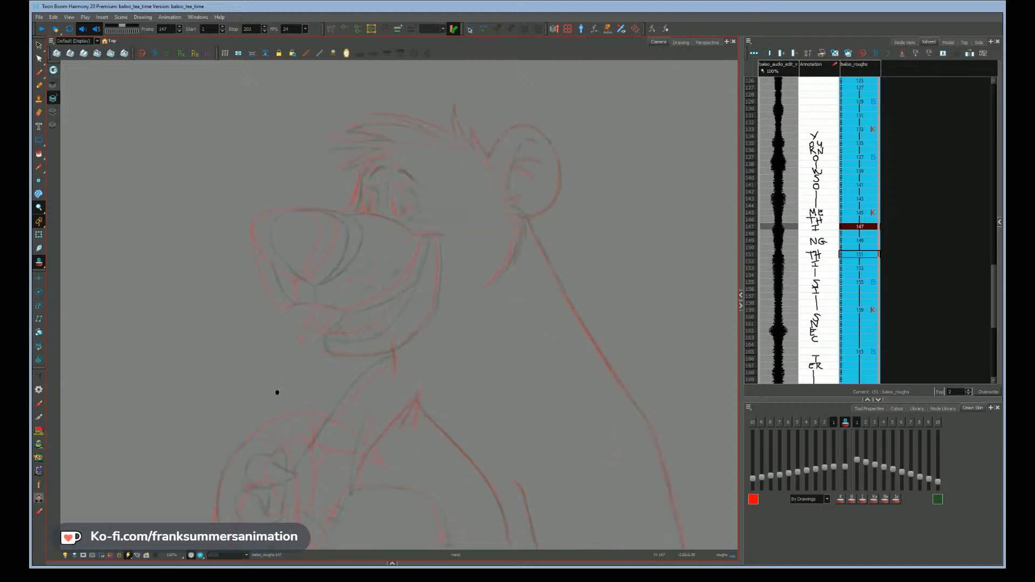
- Draw the back line from below the ear down to the shoulder in frame 147 between the onion-skinned lines
{"action": "key", "text": "alt+b"}
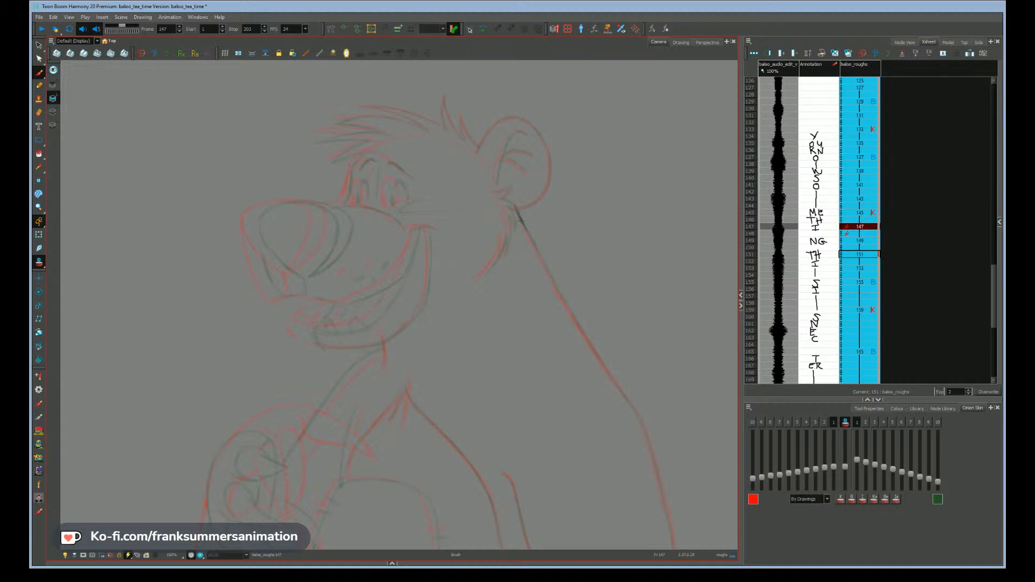
{"action": "left_click_drag", "start_coordinate": [520, 221], "coordinate": [646, 437]}
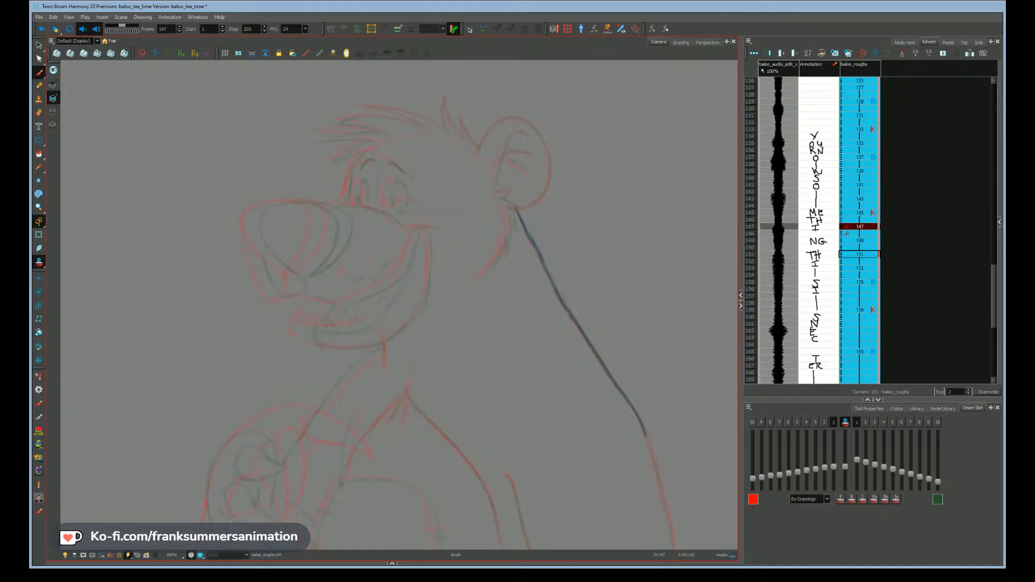
{"action": "left_click_drag", "start_coordinate": [355, 374], "coordinate": [360, 444]}
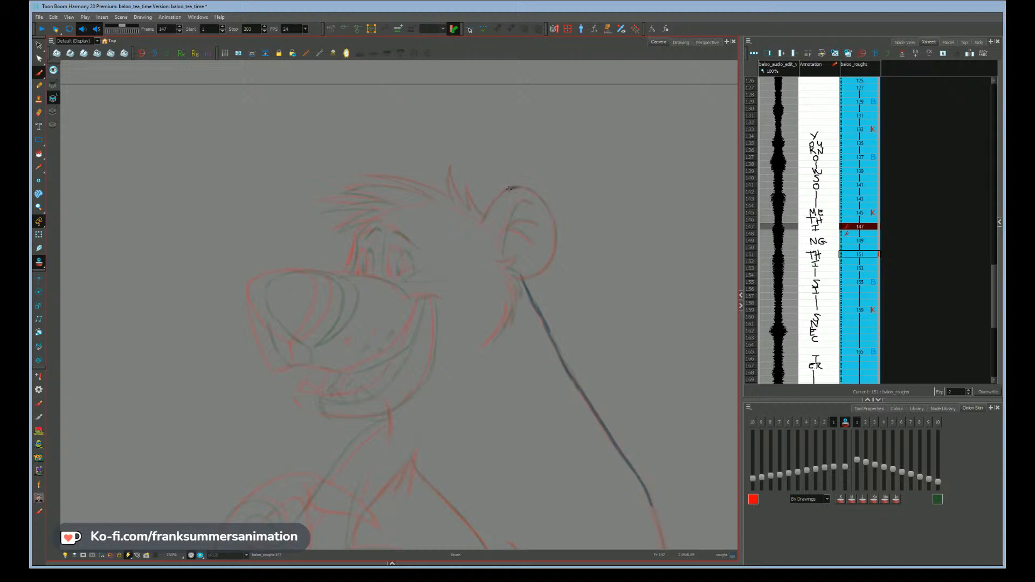
- Draw the ear with its inner folds and the fur tufts beneath it in frame 147
{"action": "left_click_drag", "start_coordinate": [495, 200], "coordinate": [483, 219]}
{"action": "left_click_drag", "start_coordinate": [521, 187], "coordinate": [554, 228]}
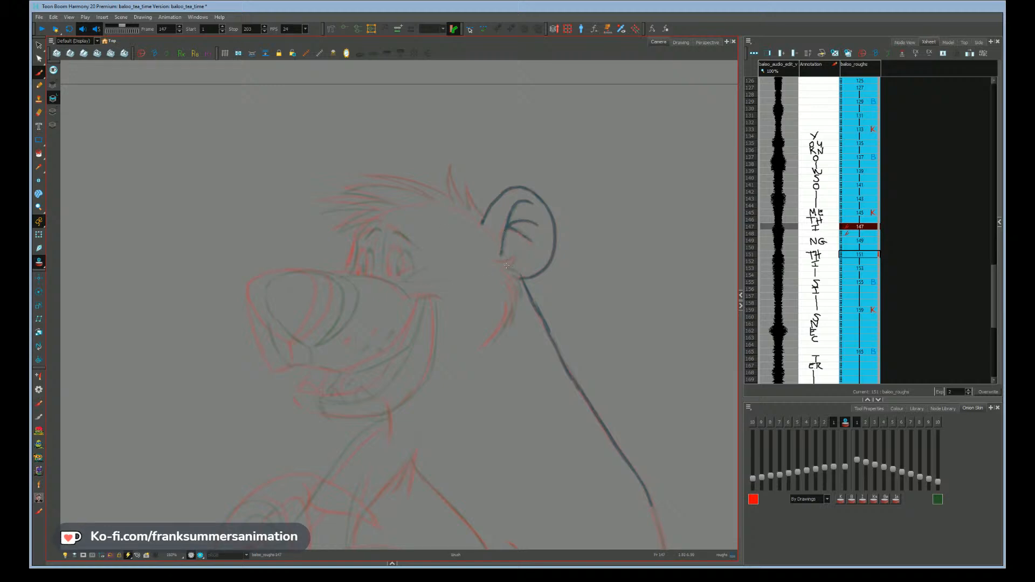
{"action": "key", "text": "period"}
{"action": "key", "text": "period"}
{"action": "key", "text": "comma"}
{"action": "key", "text": "comma"}
{"action": "left_click_drag", "start_coordinate": [499, 262], "coordinate": [514, 256]}
{"action": "left_click_drag", "start_coordinate": [497, 335], "coordinate": [484, 349]}
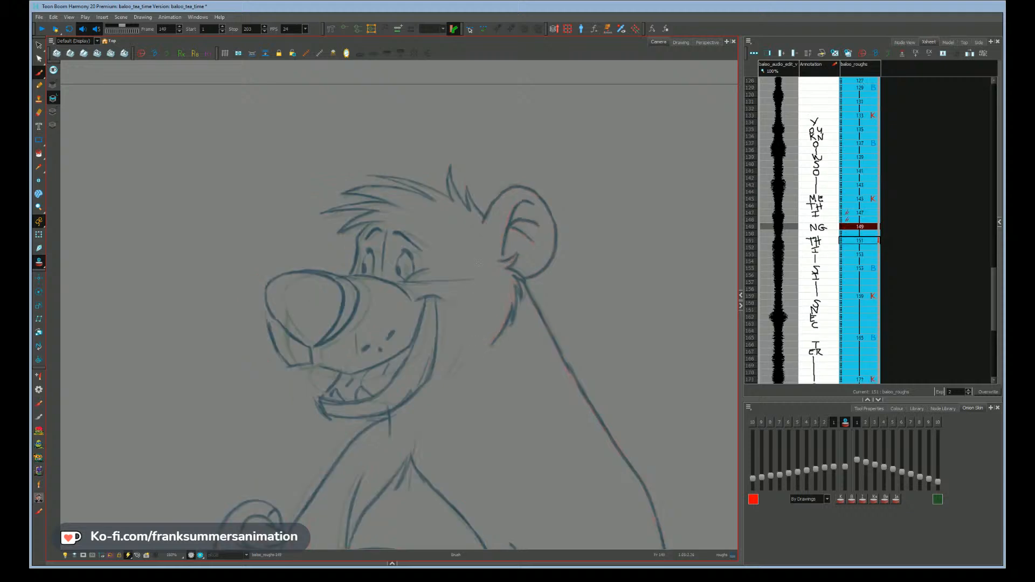
- Draw the short vertical line between the two eyes in frame 147, comparing it with frame 145
{"action": "left_click_drag", "start_coordinate": [178, 427], "coordinate": [335, 427]}
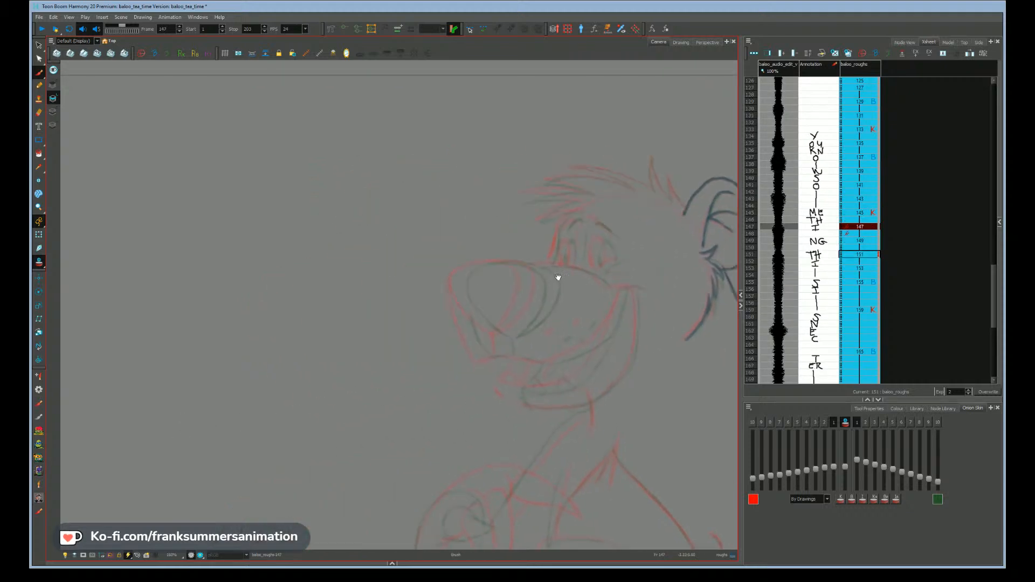
{"action": "left_click_drag", "start_coordinate": [537, 242], "coordinate": [535, 263]}
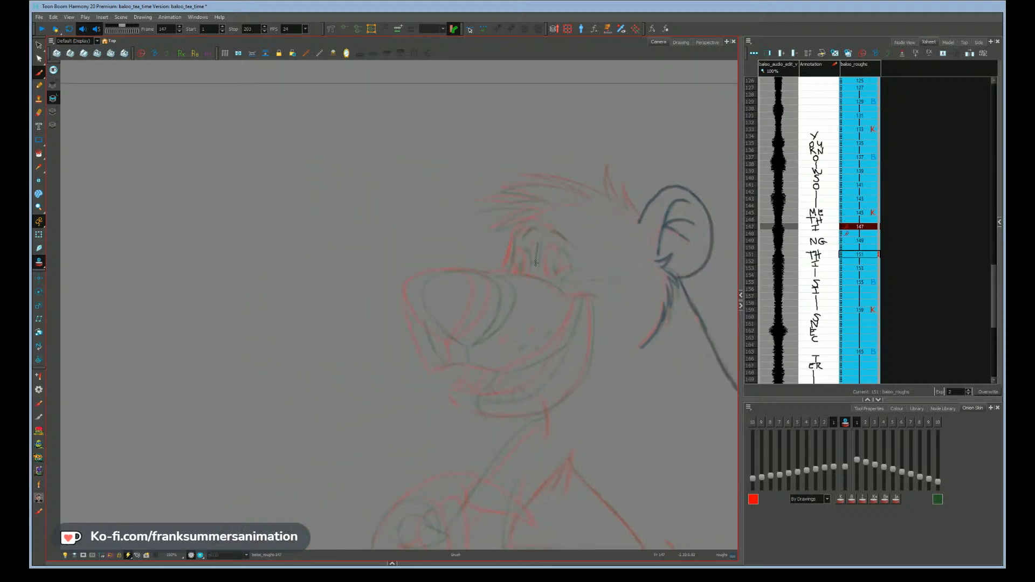
{"action": "key", "text": "f"}
{"action": "key", "text": "g"}
{"action": "key", "text": "f"}
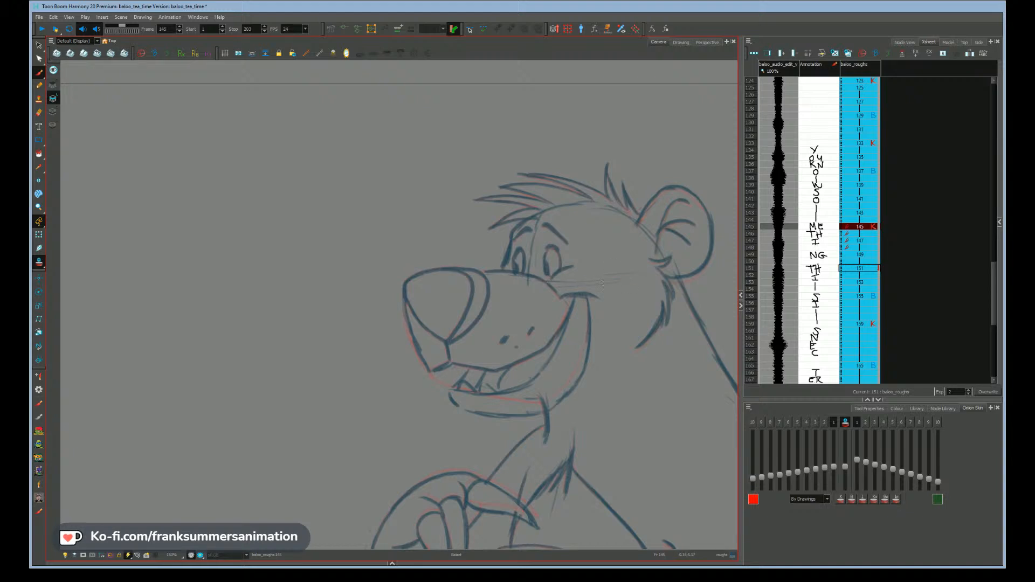
{"action": "key", "text": "g"}
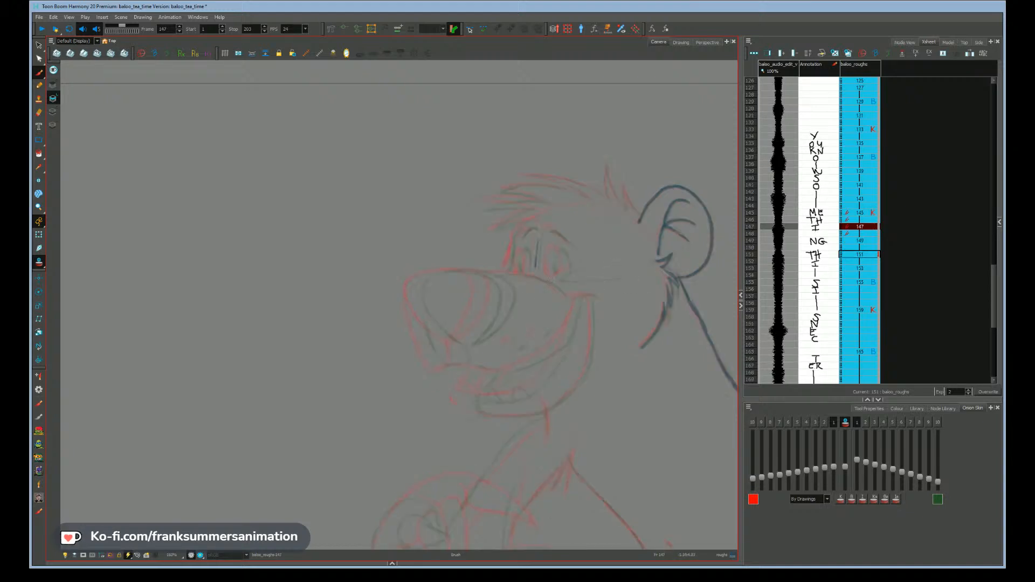
- Draw the near eye with its pupil and under-eye crease in frame 147, flipping against frames 145 and 149
{"action": "key", "text": "f"}
{"action": "key", "text": "g"}
{"action": "key", "text": "g"}
{"action": "key", "text": "f"}
{"action": "key", "text": "f"}
{"action": "key", "text": "g"}
{"action": "key", "text": "g"}
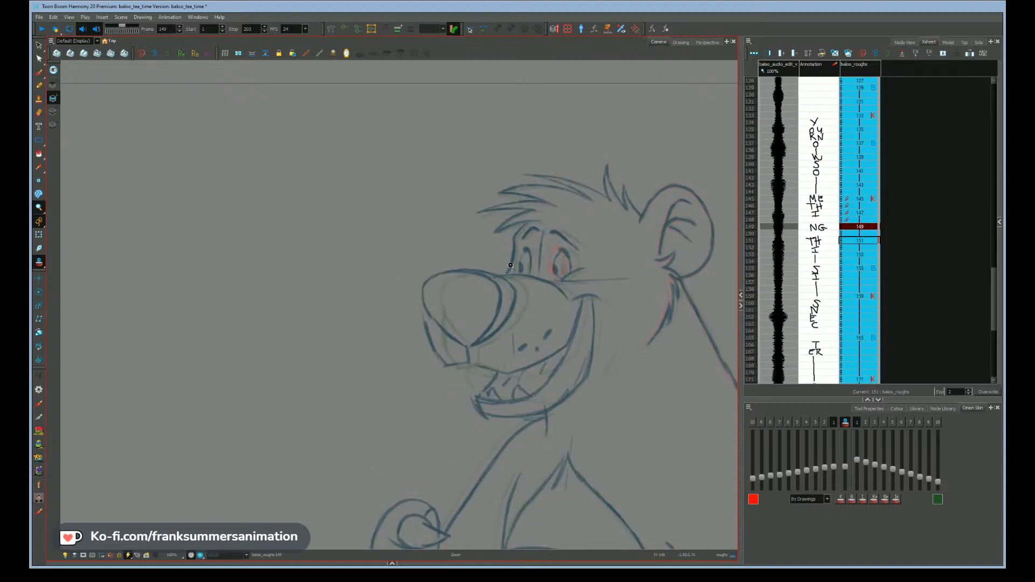
- Select and delete the near eye's outline and pupil in frame 147, keeping the crease beneath it
{"action": "left_click", "coordinate": [512, 267]}
{"action": "left_click_drag", "start_coordinate": [455, 306], "coordinate": [322, 369]}
{"action": "key", "text": "alt+s"}
{"action": "key", "text": "f"}
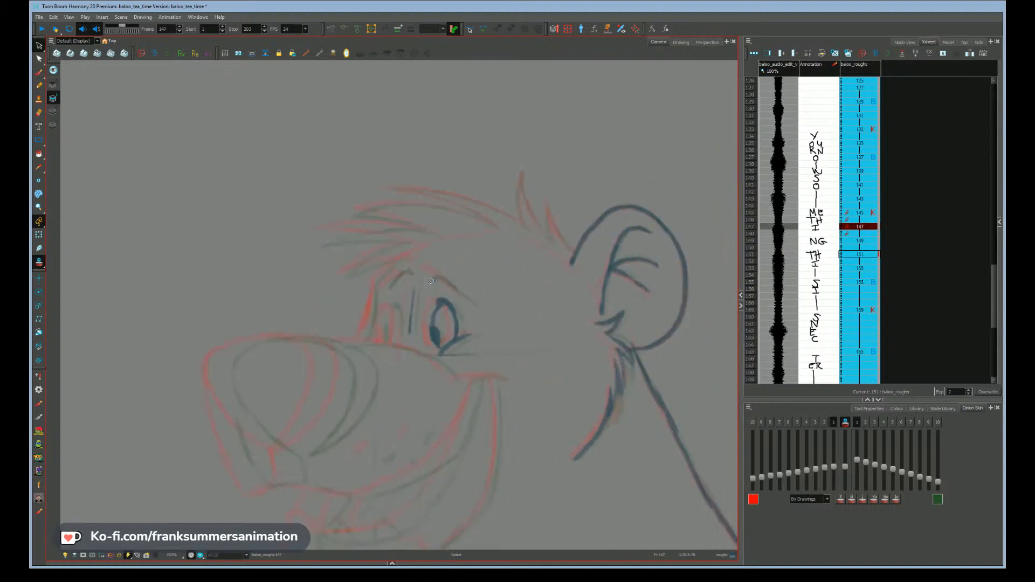
{"action": "left_click", "coordinate": [438, 283]}
{"action": "key", "text": "Delete"}
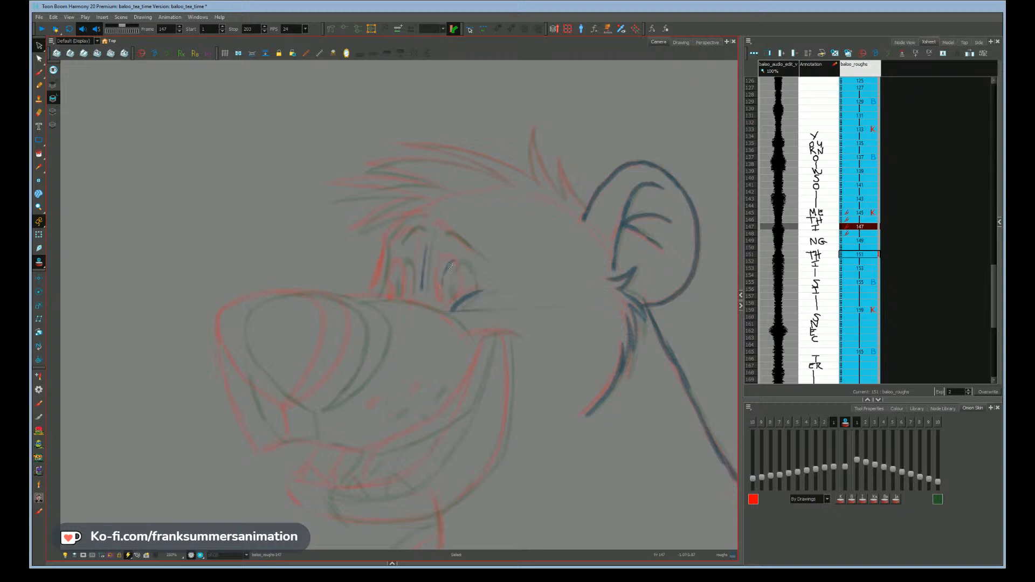
- Redraw the near eye's outline and pupil above the under-eye crease in frame 147
{"action": "key", "text": "Delete"}
{"action": "key", "text": "alt+b"}
{"action": "key", "text": "ctrl+z"}
{"action": "left_click_drag", "start_coordinate": [468, 280], "coordinate": [468, 294]}
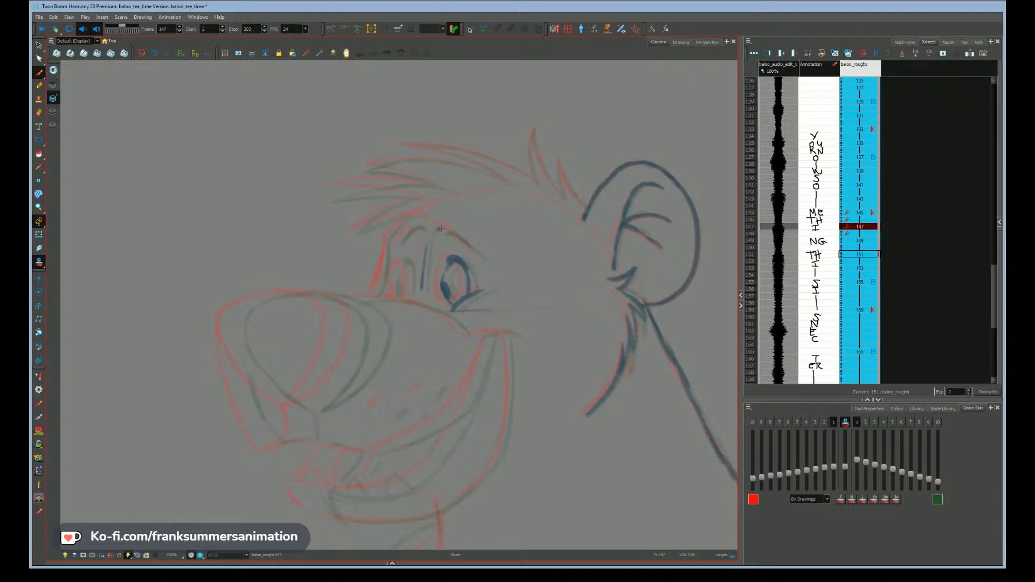
- Draw the angled brow lines above both eyes in frame 147, comparing them with frame 149
{"action": "left_click_drag", "start_coordinate": [468, 246], "coordinate": [440, 224]}
{"action": "key", "text": "g"}
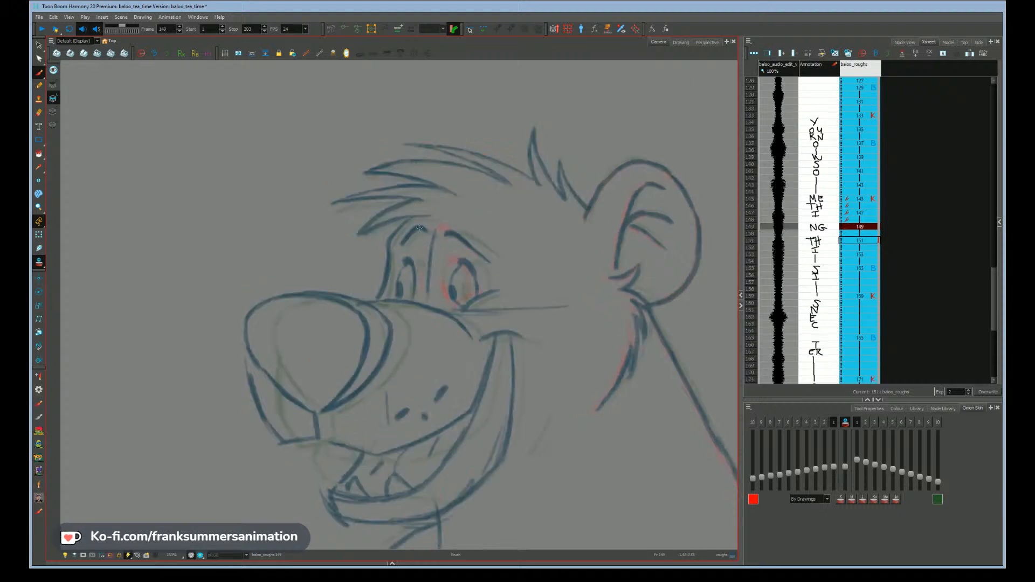
{"action": "key", "text": "f"}
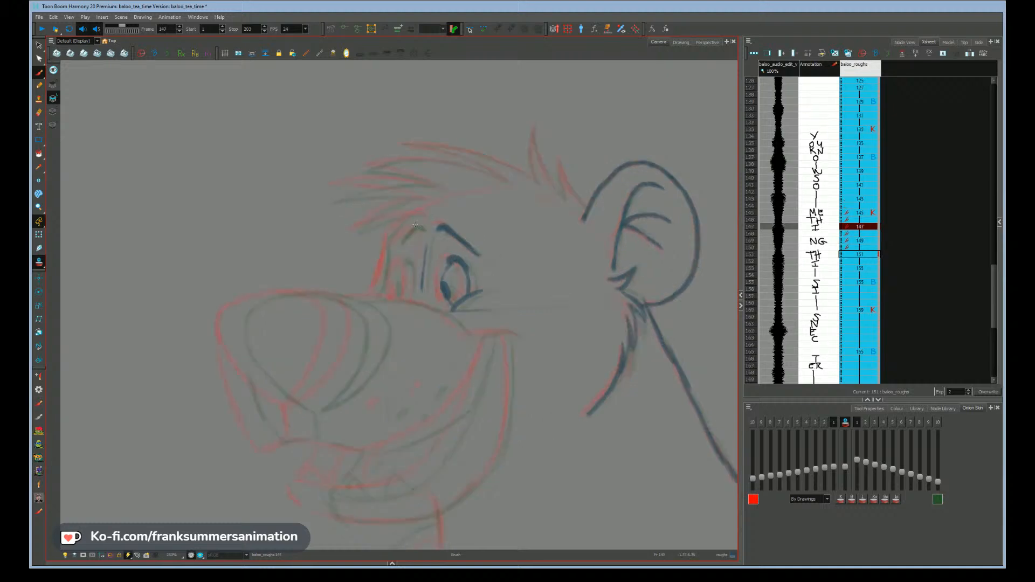
{"action": "left_click_drag", "start_coordinate": [411, 227], "coordinate": [394, 244]}
- Draw the nose outline with its inner side contour and the short line beneath it in frame 147, flipping against the neighbouring drawings
{"action": "left_click_drag", "start_coordinate": [168, 435], "coordinate": [177, 406]}
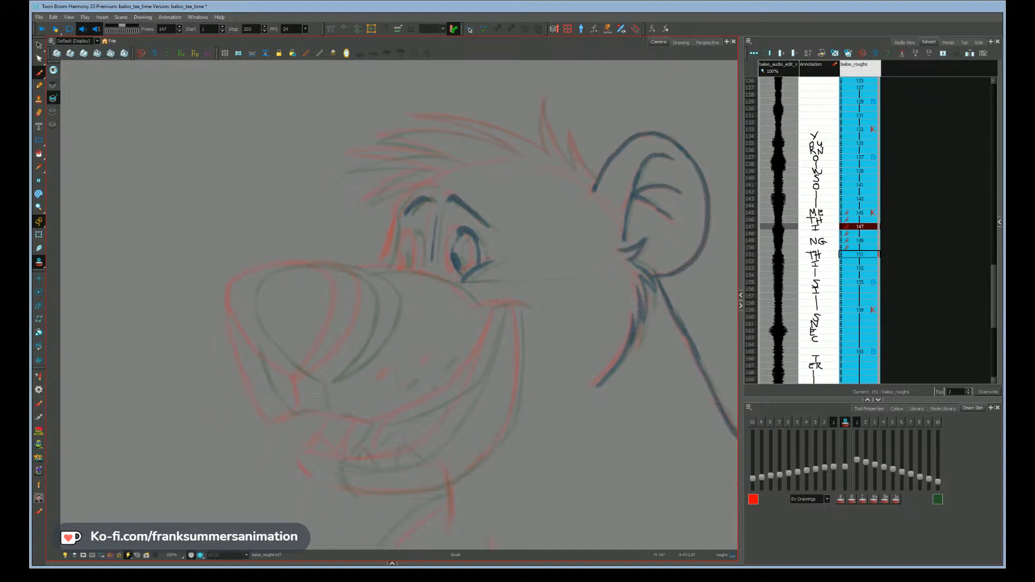
{"action": "scroll", "coordinate": [326, 351], "scroll_direction": "down", "scroll_amount": 3}
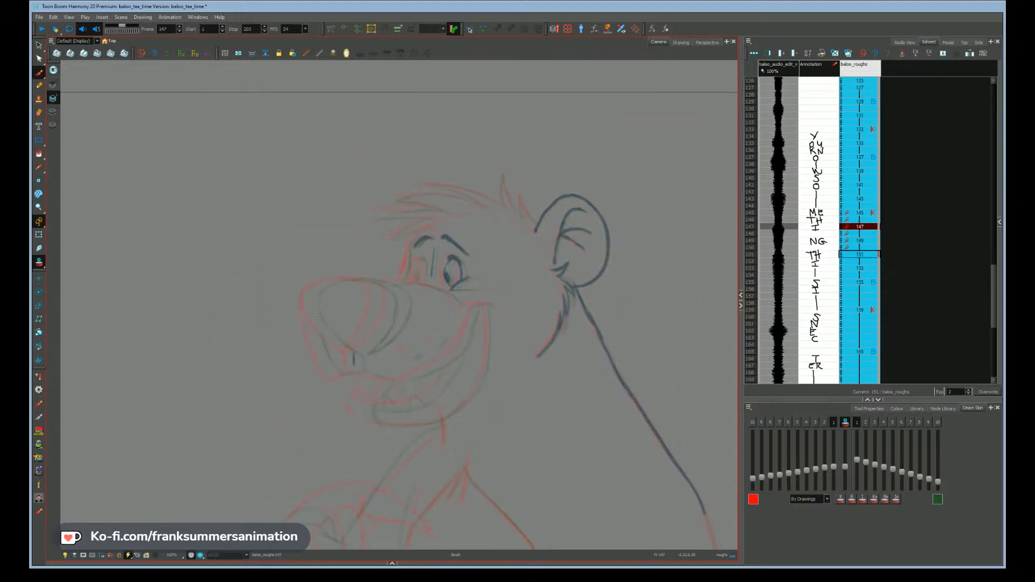
{"action": "left_click_drag", "start_coordinate": [331, 338], "coordinate": [339, 345]}
{"action": "mouse_move", "coordinate": [307, 303]}
{"action": "left_mouse_down"}
{"action": "mouse_move", "coordinate": [348, 279]}
{"action": "mouse_move", "coordinate": [382, 292]}
{"action": "mouse_move", "coordinate": [370, 283]}
{"action": "mouse_move", "coordinate": [384, 297]}
{"action": "mouse_move", "coordinate": [358, 349]}
{"action": "left_mouse_up"}
{"action": "left_click_drag", "start_coordinate": [361, 278], "coordinate": [378, 282]}
{"action": "key", "text": "g"}
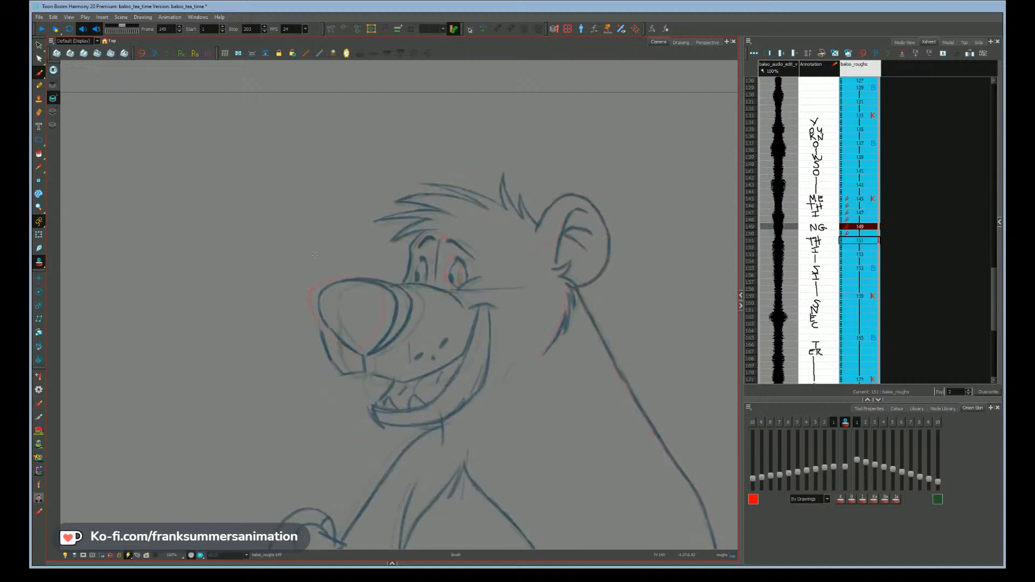
{"action": "key", "text": "f"}
{"action": "key", "text": "f"}
{"action": "key", "text": "g"}
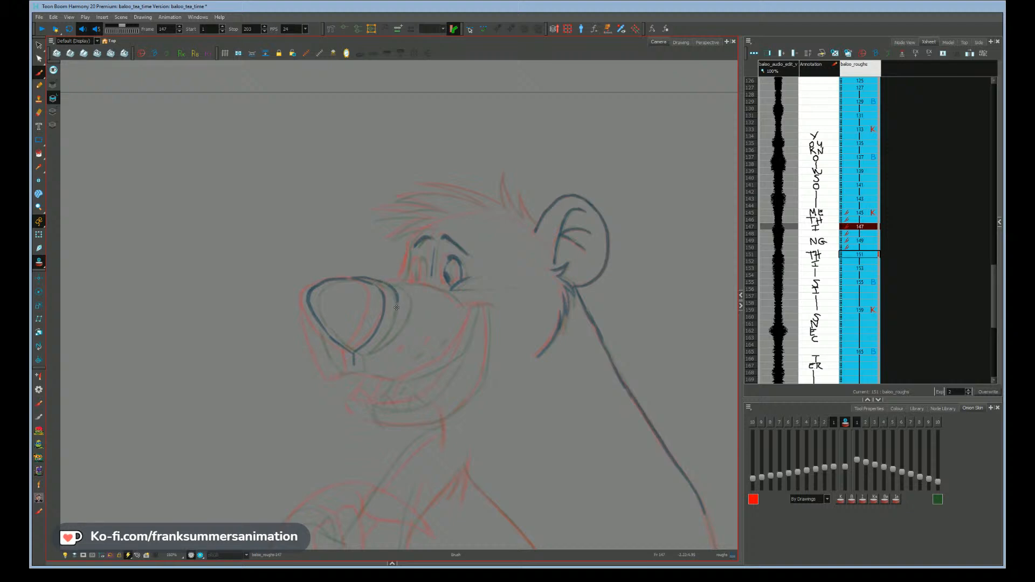
{"action": "mouse_move", "coordinate": [396, 299]}
{"action": "left_mouse_down"}
{"action": "mouse_move", "coordinate": [363, 347]}
{"action": "mouse_move", "coordinate": [367, 340]}
{"action": "left_mouse_up"}
- With the onion skin off, flip frame 147 against frames 145 and 149 to check the nose, and restore the onion skin
{"action": "left_click", "coordinate": [39, 259]}
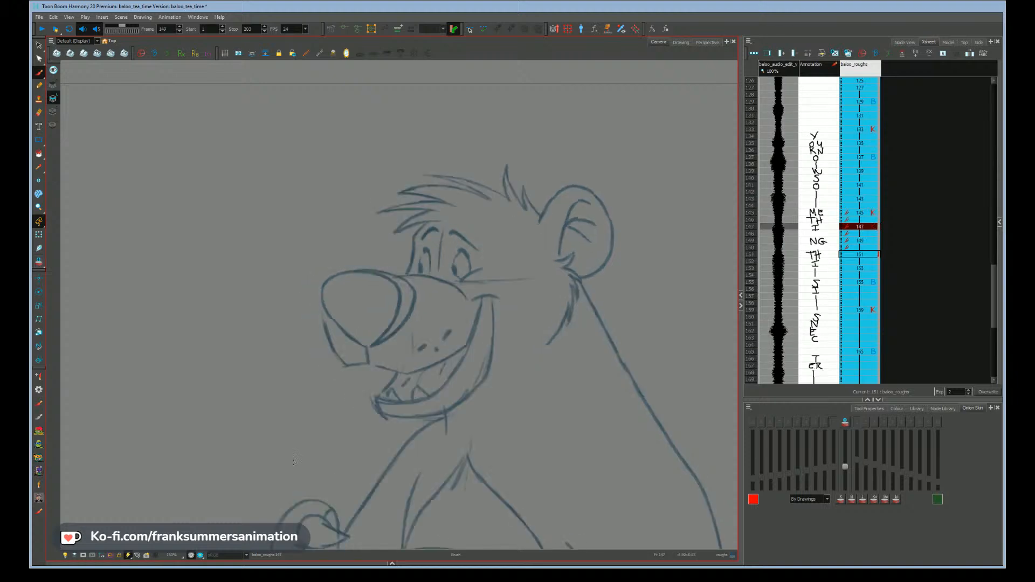
{"action": "key", "text": "f"}
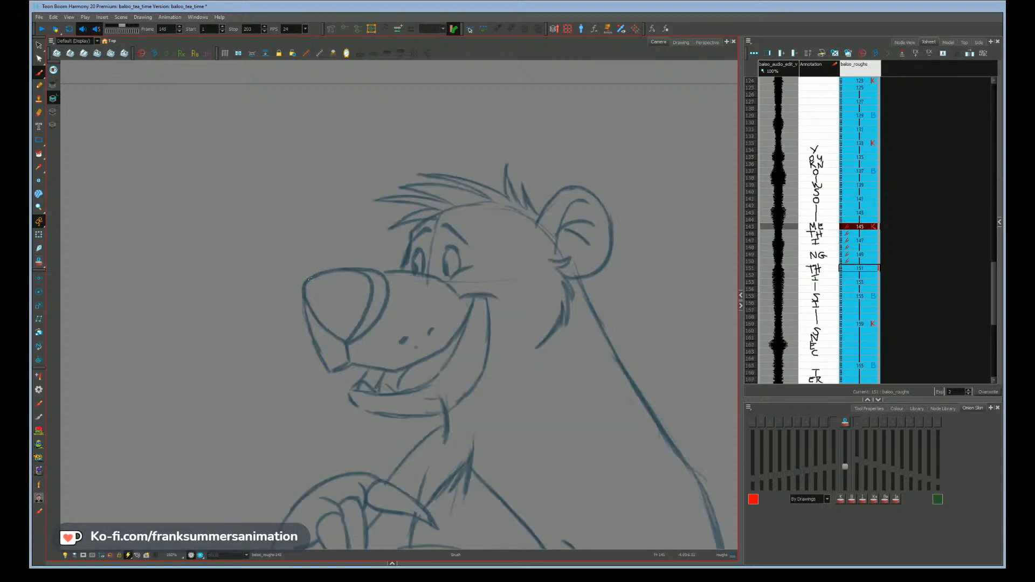
{"action": "key", "text": "g"}
{"action": "key", "text": "f"}
{"action": "key", "text": "g"}
{"action": "key", "text": "alt+s"}
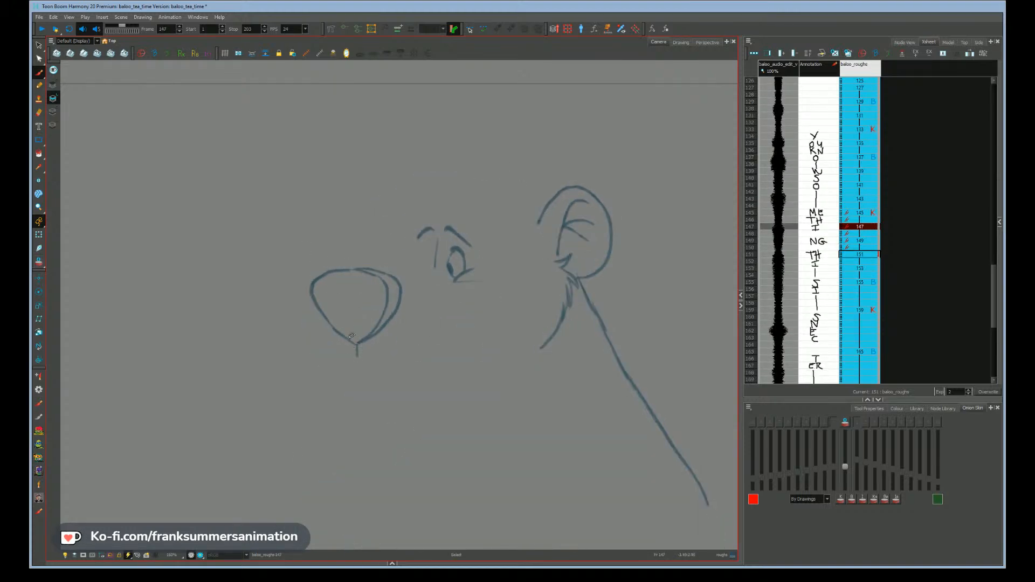
{"action": "left_click", "coordinate": [356, 343]}
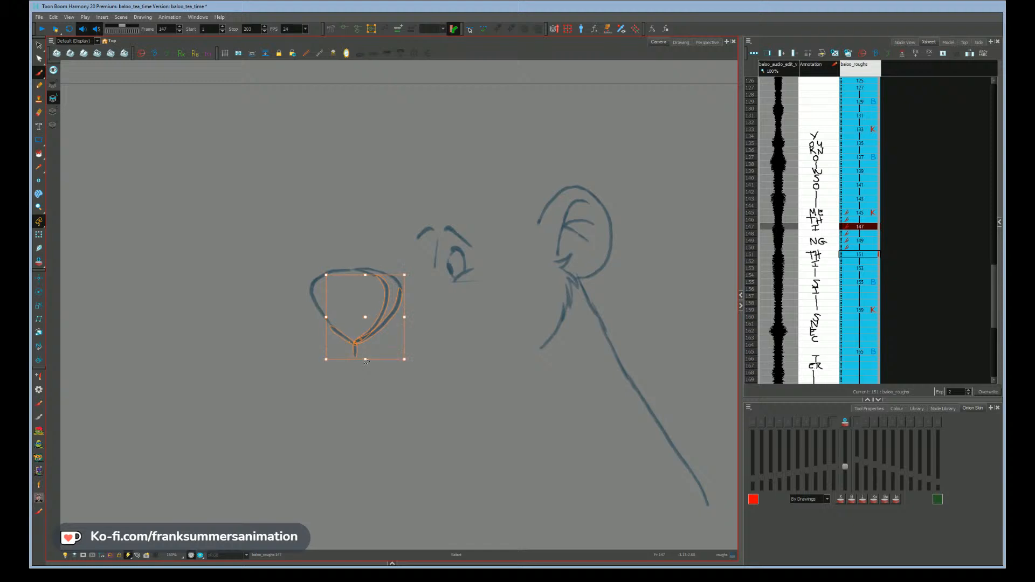
{"action": "key", "text": "alt+b"}
{"action": "key", "text": "f"}
{"action": "key", "text": "g"}
{"action": "key", "text": "f"}
{"action": "key", "text": "g"}
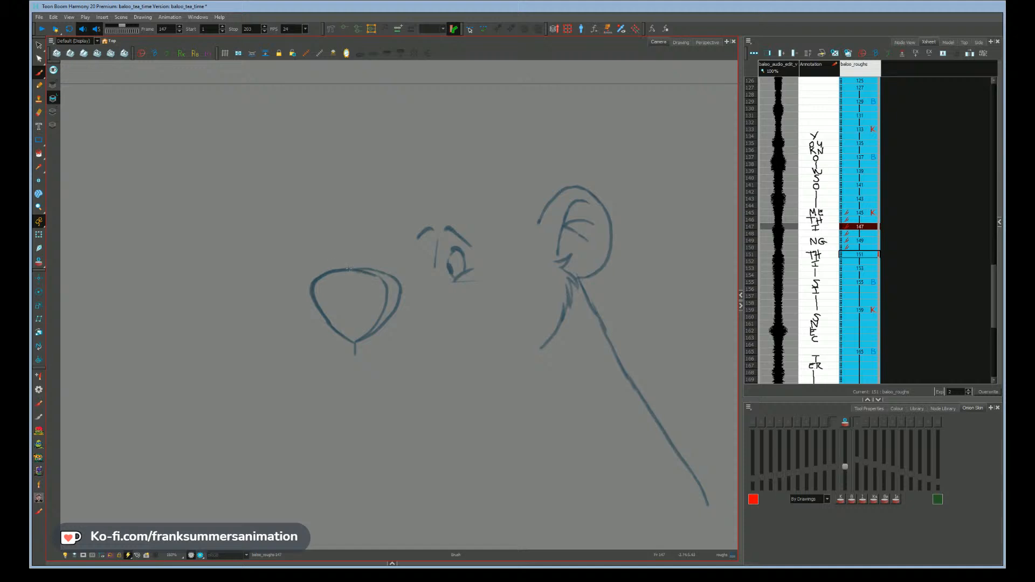
{"action": "key", "text": "f"}
{"action": "key", "text": "g"}
{"action": "key", "text": "g"}
{"action": "key", "text": "f"}
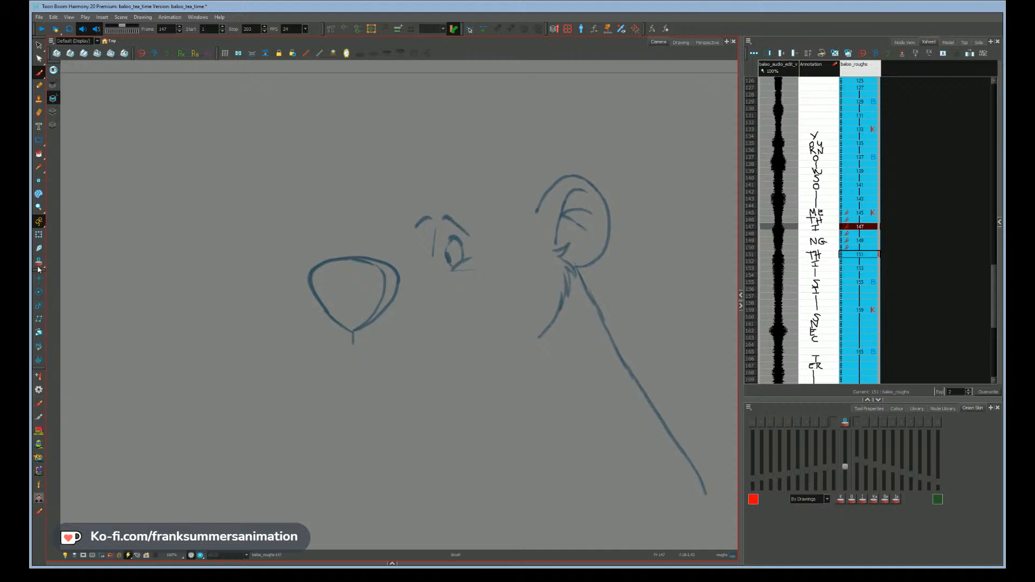
{"action": "left_click", "coordinate": [39, 262]}
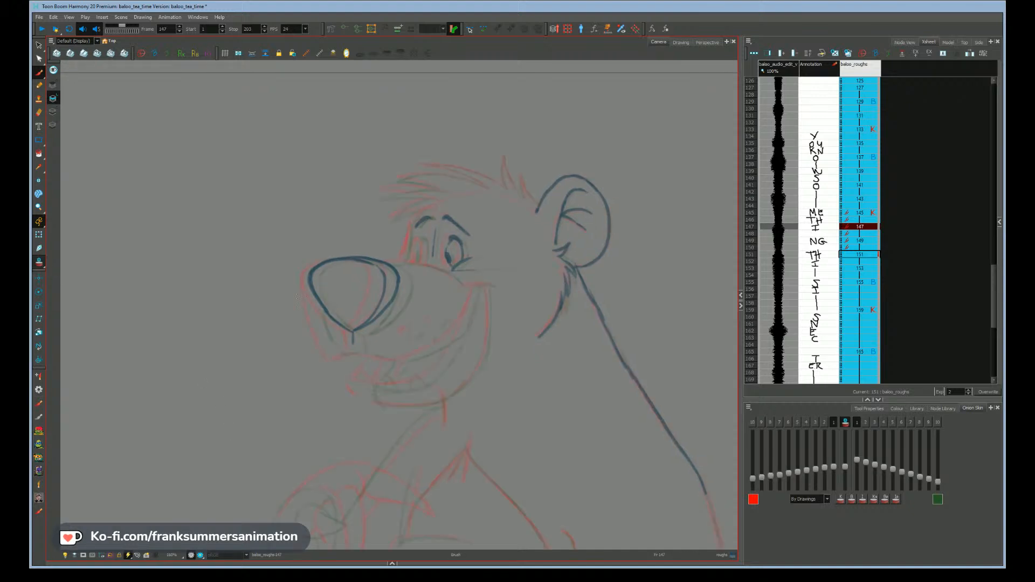
- Touch up the muzzle's lower front tip in frame 145 and draw the muzzle's front edge and top contour in frame 147
{"action": "key", "text": "f"}
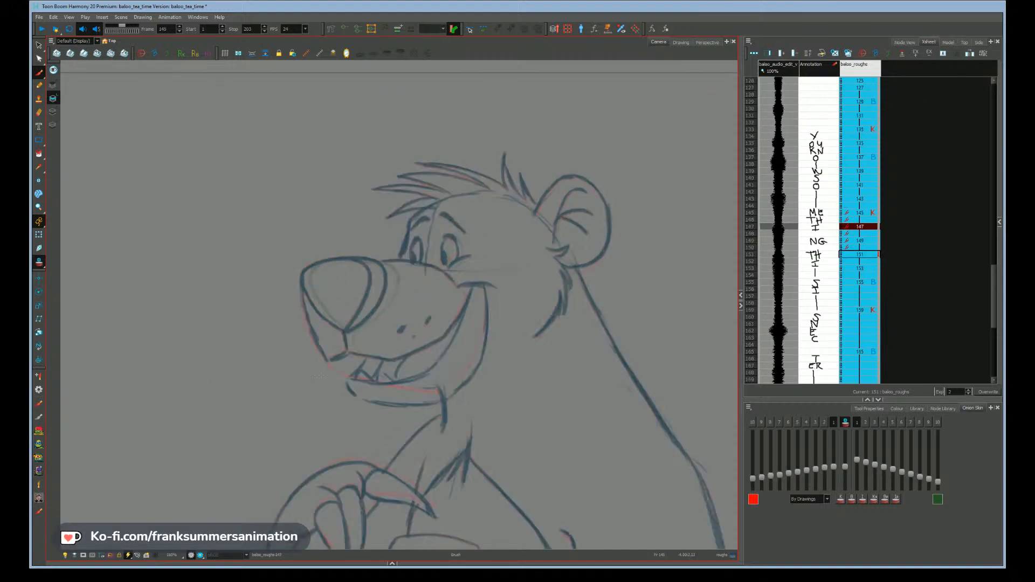
{"action": "key", "text": "alt+b"}
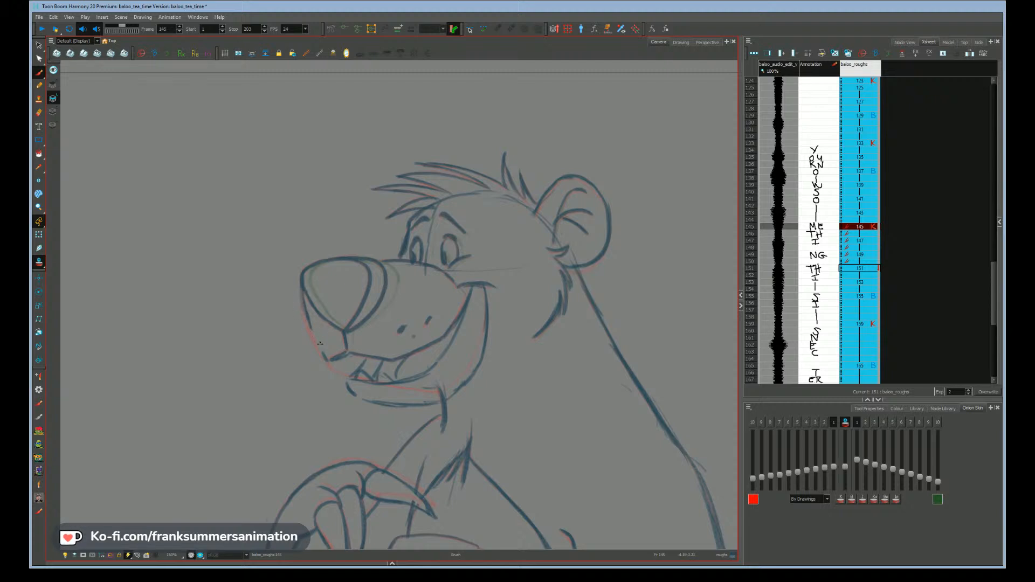
{"action": "key", "text": "alt+s"}
{"action": "key", "text": "alt+b"}
{"action": "left_click_drag", "start_coordinate": [328, 357], "coordinate": [339, 354]}
{"action": "key", "text": "g"}
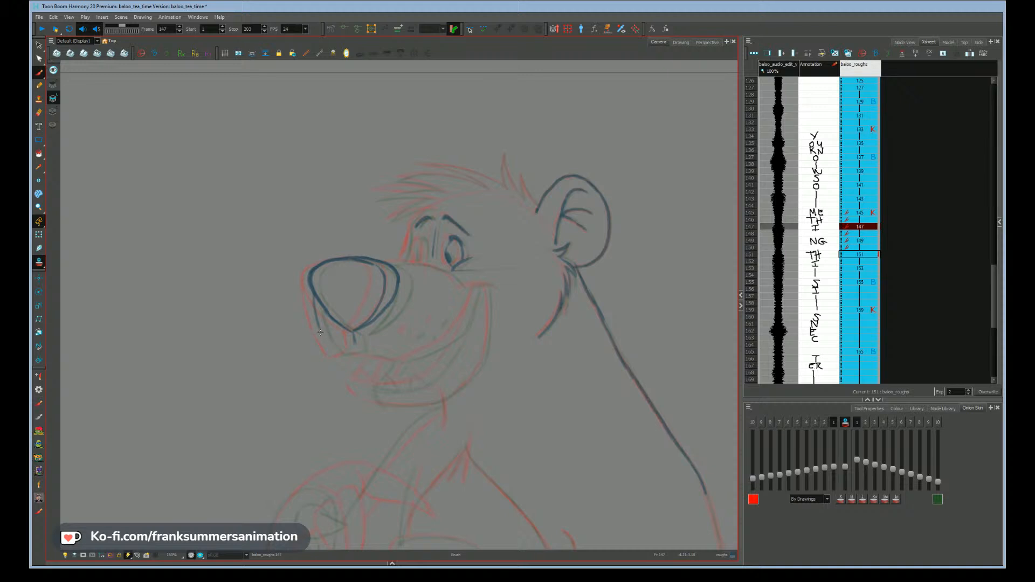
{"action": "mouse_move", "coordinate": [320, 333]}
{"action": "left_mouse_down"}
{"action": "mouse_move", "coordinate": [327, 345]}
{"action": "mouse_move", "coordinate": [356, 348]}
{"action": "left_mouse_up"}
- Try a short cheek crease at the corner of the smile in frame 147, flipping against frames 145 and 149
{"action": "key", "text": "space"}
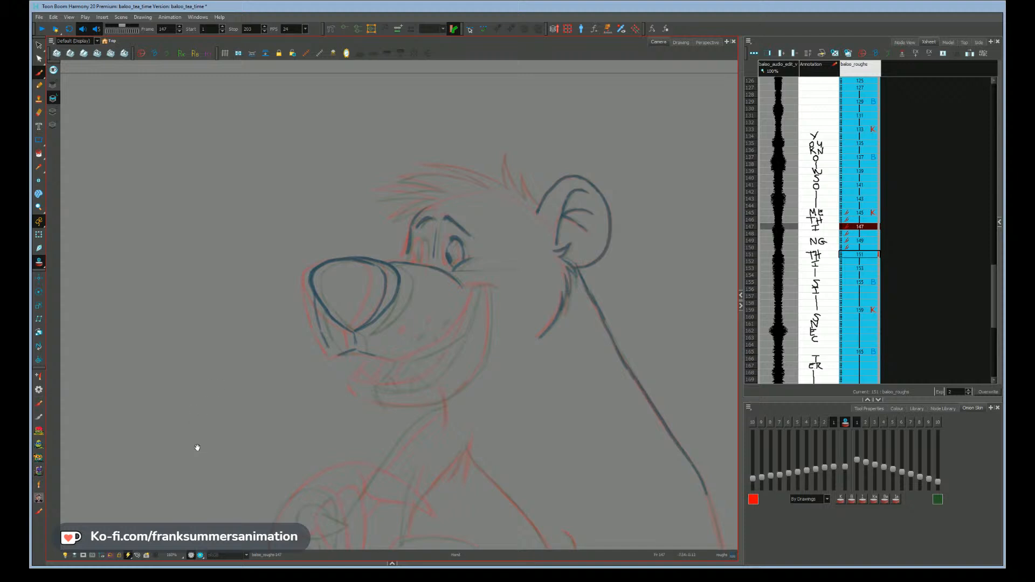
{"action": "left_click_drag", "start_coordinate": [194, 437], "coordinate": [198, 447]}
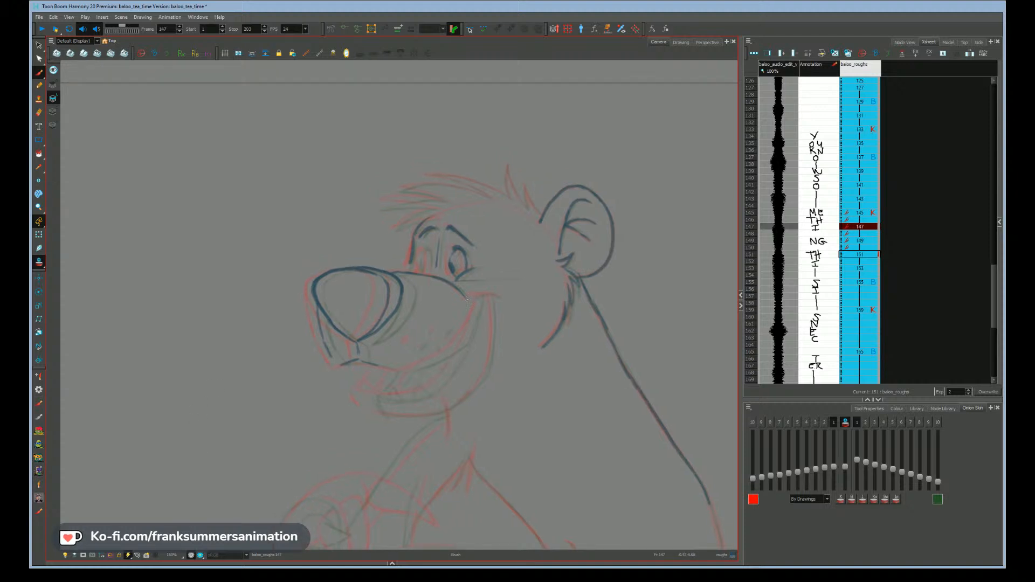
{"action": "left_click_drag", "start_coordinate": [467, 298], "coordinate": [497, 296]}
{"action": "key", "text": "g"}
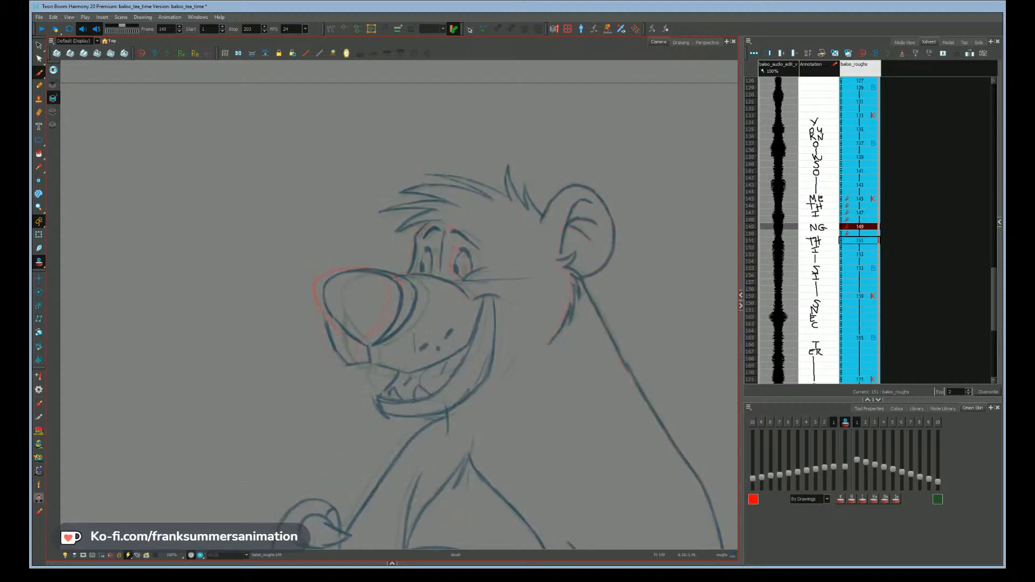
{"action": "key", "text": "f"}
{"action": "key", "text": "f"}
{"action": "key", "text": "g"}
{"action": "key", "text": "g"}
{"action": "key", "text": "g"}
{"action": "key", "text": "f"}
{"action": "key", "text": "ctrl+z"}
{"action": "left_click_drag", "start_coordinate": [471, 301], "coordinate": [503, 309]}
{"action": "key", "text": "alt+e"}
{"action": "key", "text": "alt+b"}
- Step back and forth through the drawings between frames 142 and 151 to check how the cheek and muzzle move
{"action": "key", "text": "period"}
{"action": "key", "text": "period"}
{"action": "key", "text": "comma"}
{"action": "key", "text": "comma"}
{"action": "key", "text": "comma"}
{"action": "key", "text": "comma"}
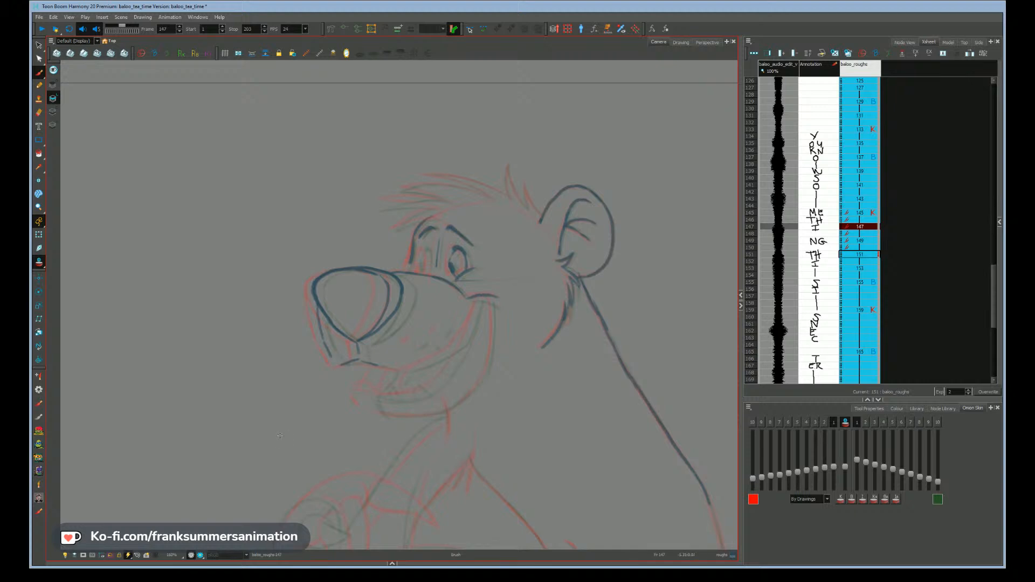
{"action": "left_click_drag", "start_coordinate": [286, 442], "coordinate": [284, 433]}
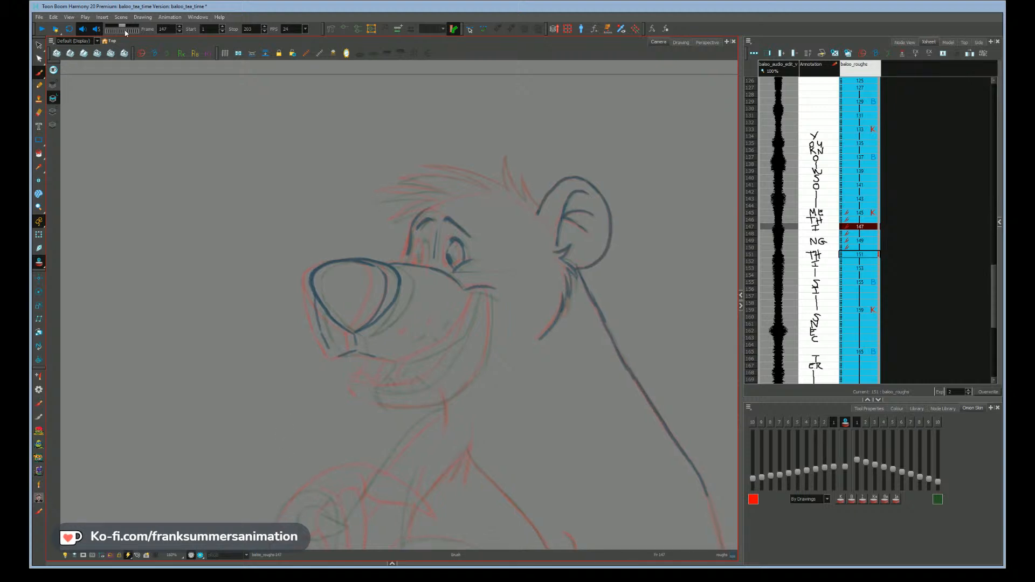
{"action": "left_click_drag", "start_coordinate": [110, 31], "coordinate": [113, 30]}
{"action": "key", "text": "period"}
{"action": "key", "text": "period"}
{"action": "key", "text": "period"}
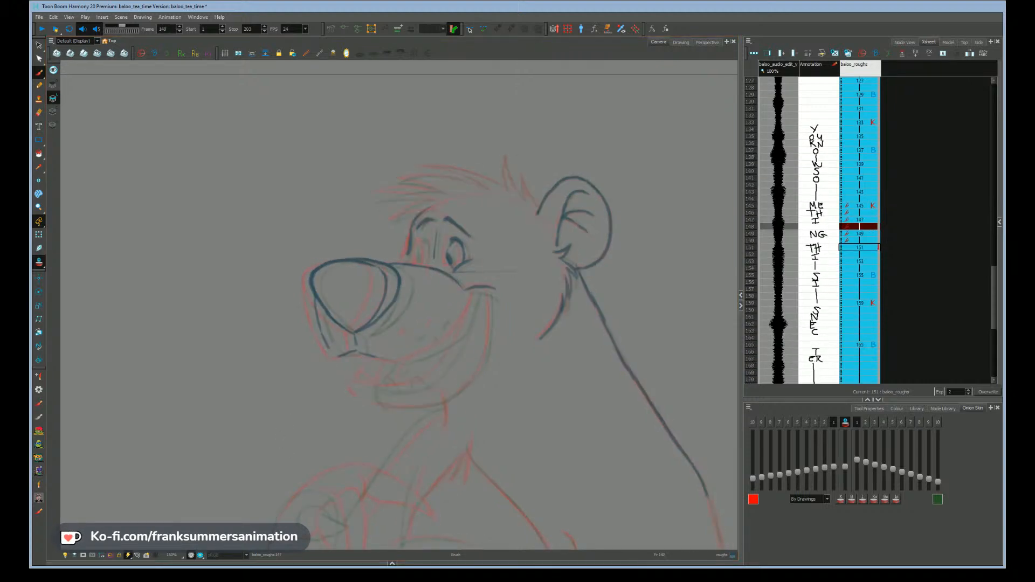
{"action": "key", "text": "comma"}
{"action": "key", "text": "comma"}
{"action": "key", "text": "comma"}
{"action": "key", "text": "comma"}
{"action": "key", "text": "comma"}
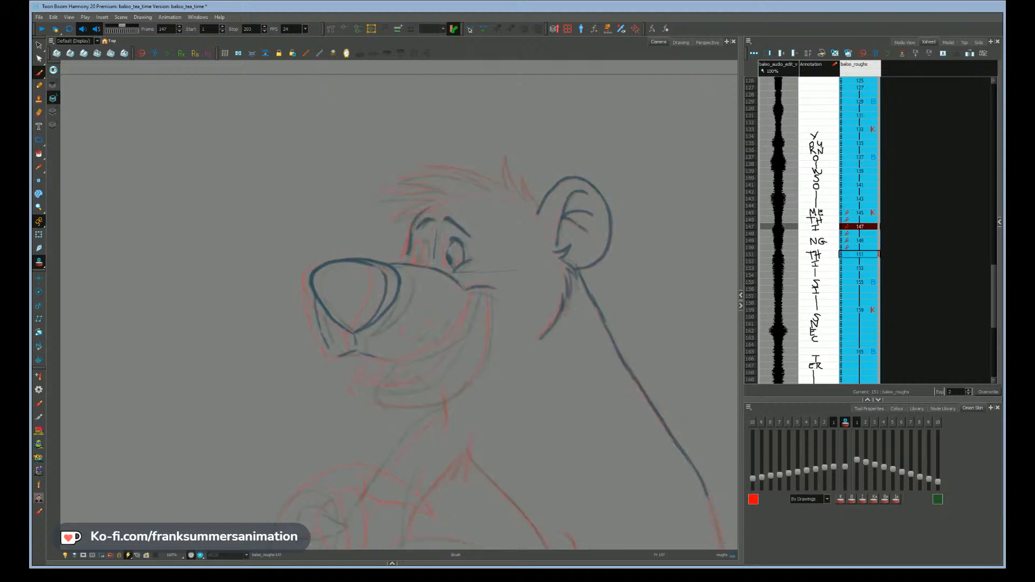
{"action": "key", "text": "comma"}
{"action": "key", "text": "period"}
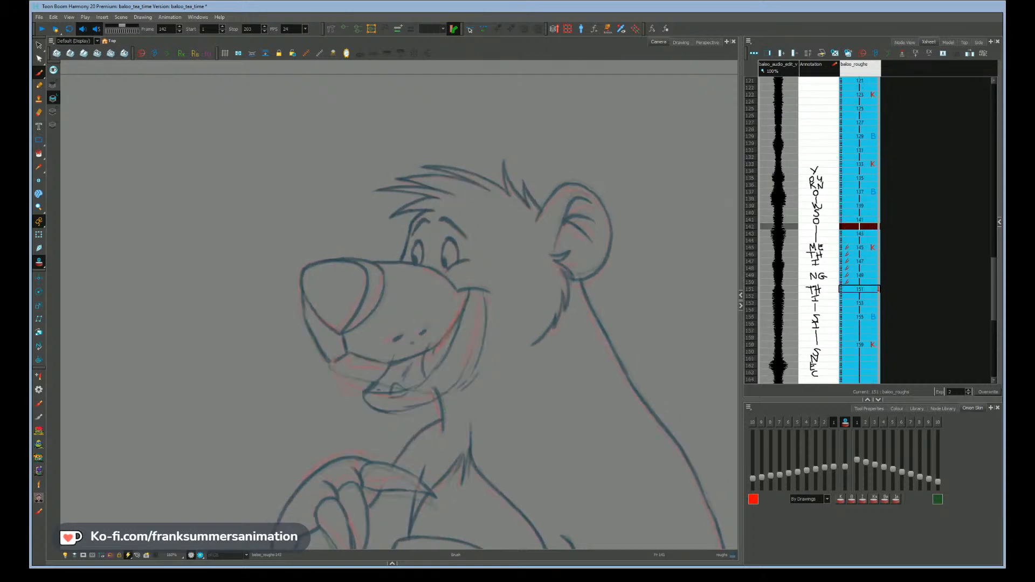
{"action": "key", "text": "comma"}
{"action": "key", "text": "period"}
{"action": "key", "text": "period"}
{"action": "key", "text": "period"}
{"action": "key", "text": "period"}
{"action": "key", "text": "period"}
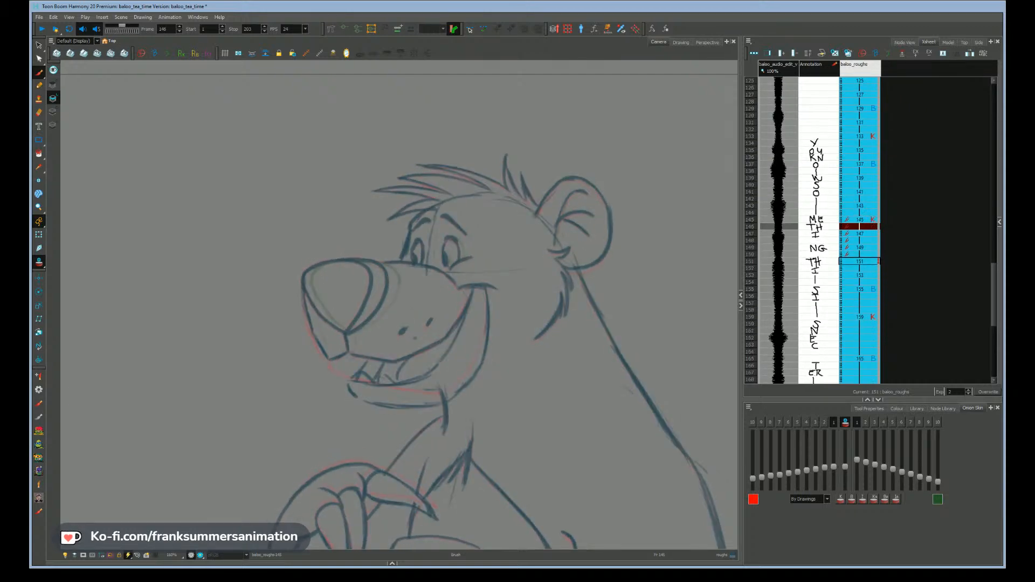
{"action": "key", "text": "period"}
{"action": "key", "text": "period"}
{"action": "key", "text": "period"}
{"action": "key", "text": "comma"}
{"action": "key", "text": "comma"}
{"action": "key", "text": "comma"}
{"action": "key", "text": "comma"}
{"action": "key", "text": "comma"}
{"action": "key", "text": "comma"}
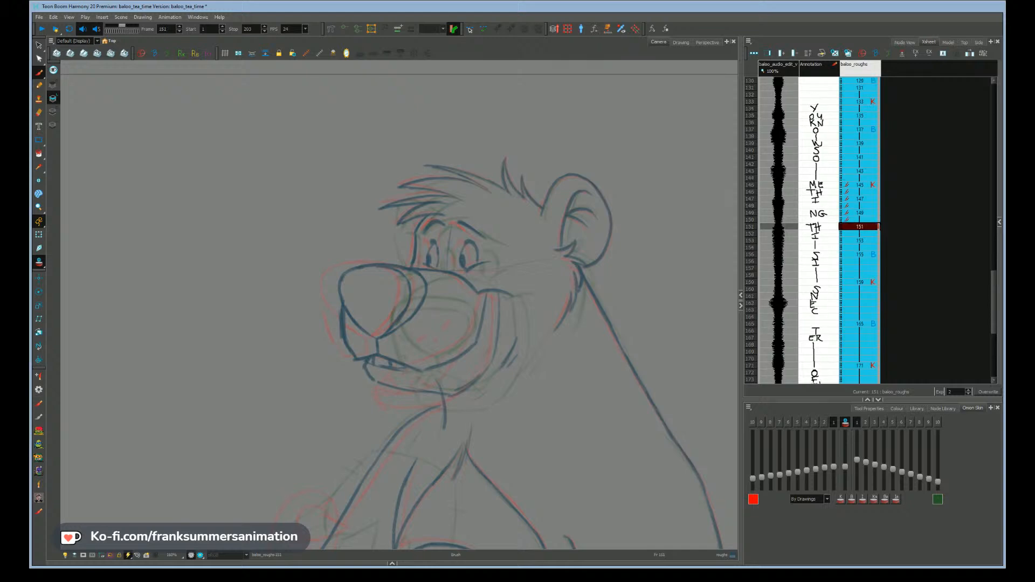
{"action": "key", "text": "period"}
{"action": "key", "text": "period"}
{"action": "key", "text": "period"}
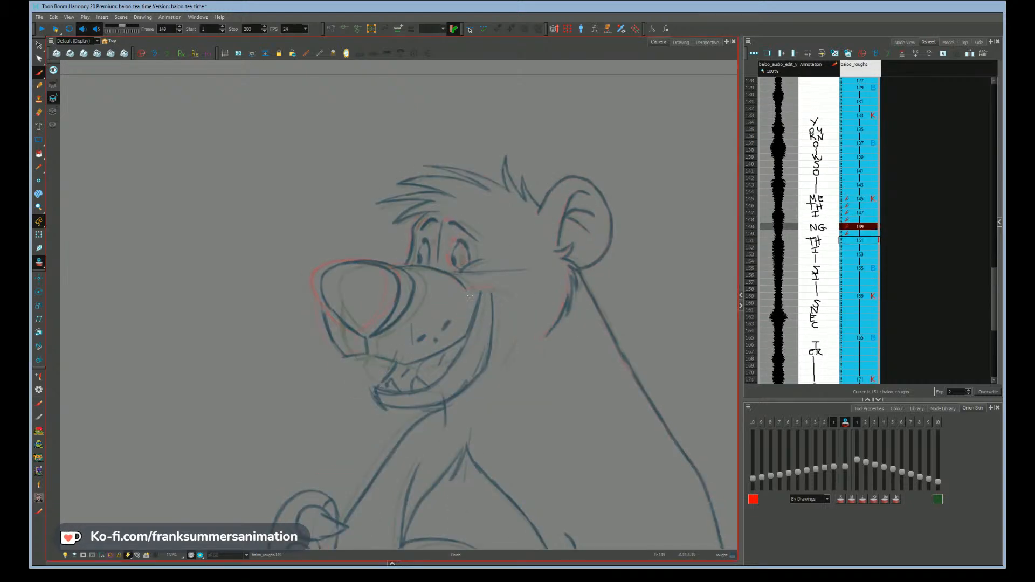
- Redraw the cheek crease at the smile's corner in frame 147 with its outer end sloping down, referring to frame 149
{"action": "left_click_drag", "start_coordinate": [498, 308], "coordinate": [482, 297]}
{"action": "key", "text": "comma"}
{"action": "key", "text": "comma"}
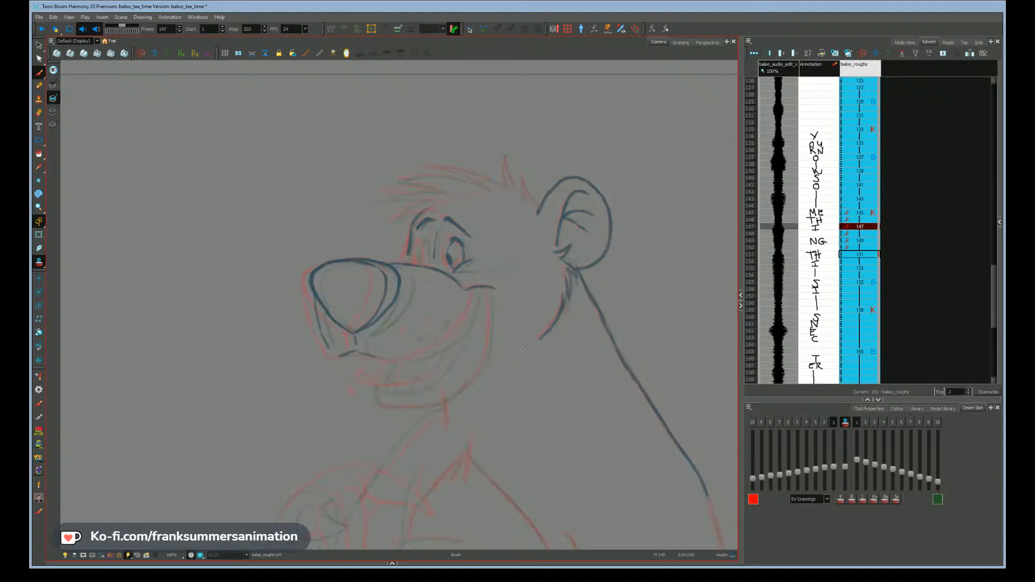
{"action": "key", "text": "ctrl+z"}
{"action": "left_click_drag", "start_coordinate": [465, 290], "coordinate": [497, 296]}
- Draw the upper smile line in frame 147 from the cheek crease along the muzzle's underside to its front tip
{"action": "left_click_drag", "start_coordinate": [243, 438], "coordinate": [252, 408]}
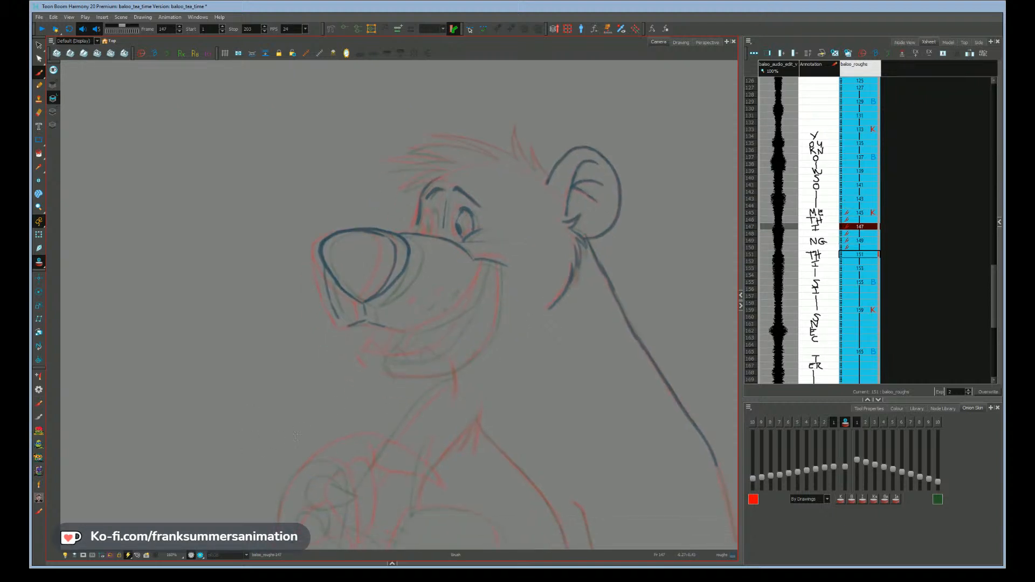
{"action": "left_click_drag", "start_coordinate": [349, 333], "coordinate": [356, 275]}
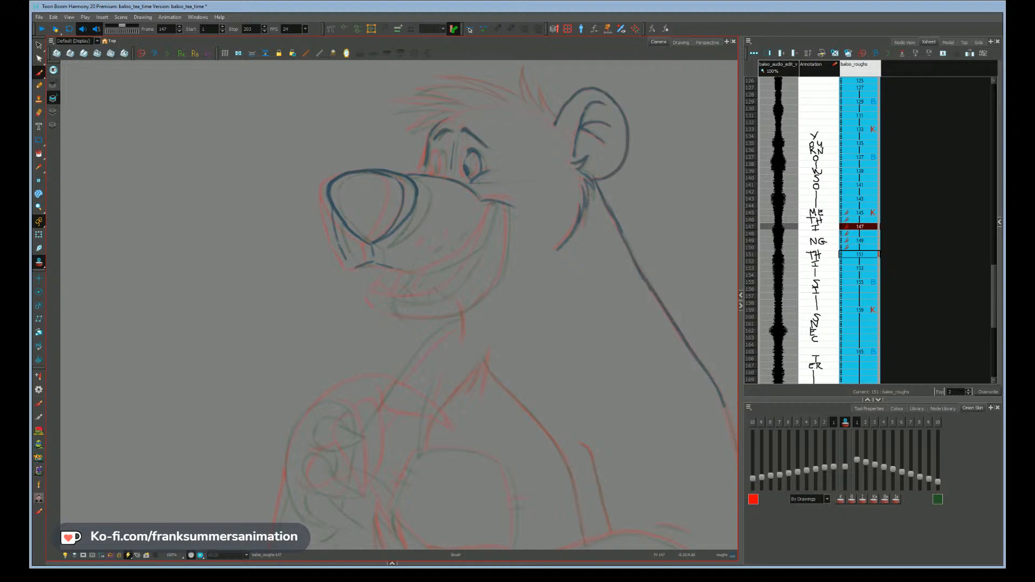
{"action": "mouse_move", "coordinate": [490, 209]}
{"action": "left_mouse_down"}
{"action": "mouse_move", "coordinate": [476, 247]}
{"action": "mouse_move", "coordinate": [417, 273]}
{"action": "mouse_move", "coordinate": [348, 261]}
{"action": "left_mouse_up"}
- Draw the far edge of the face and the far eye with its pupil in frame 147
{"action": "left_click_drag", "start_coordinate": [412, 154], "coordinate": [419, 174]}
{"action": "left_click_drag", "start_coordinate": [273, 292], "coordinate": [256, 323]}
{"action": "double_click", "coordinate": [413, 226]}
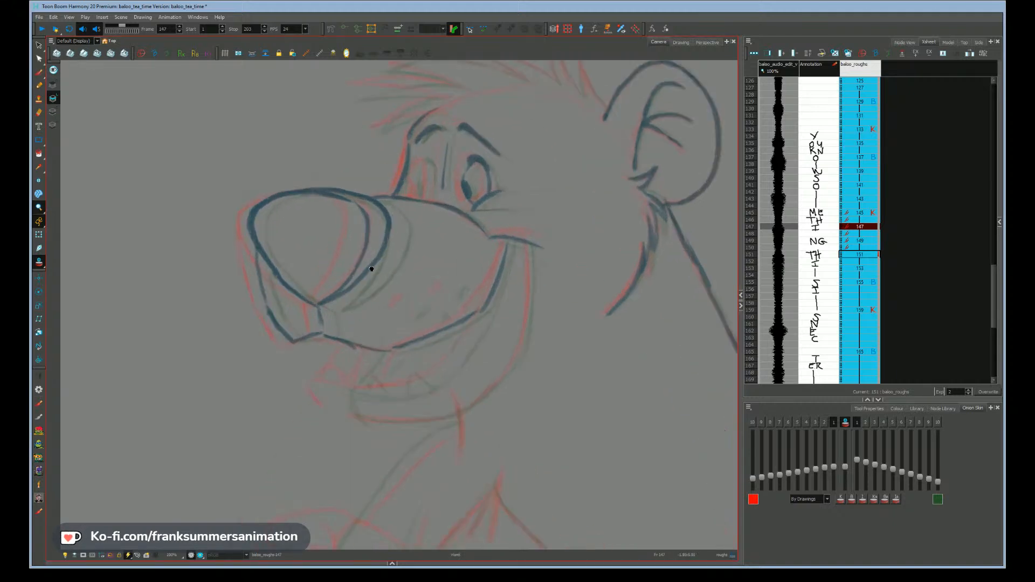
{"action": "left_click_drag", "start_coordinate": [369, 268], "coordinate": [367, 321]}
{"action": "key", "text": "alt"}
{"action": "left_click_drag", "start_coordinate": [417, 216], "coordinate": [425, 252]}
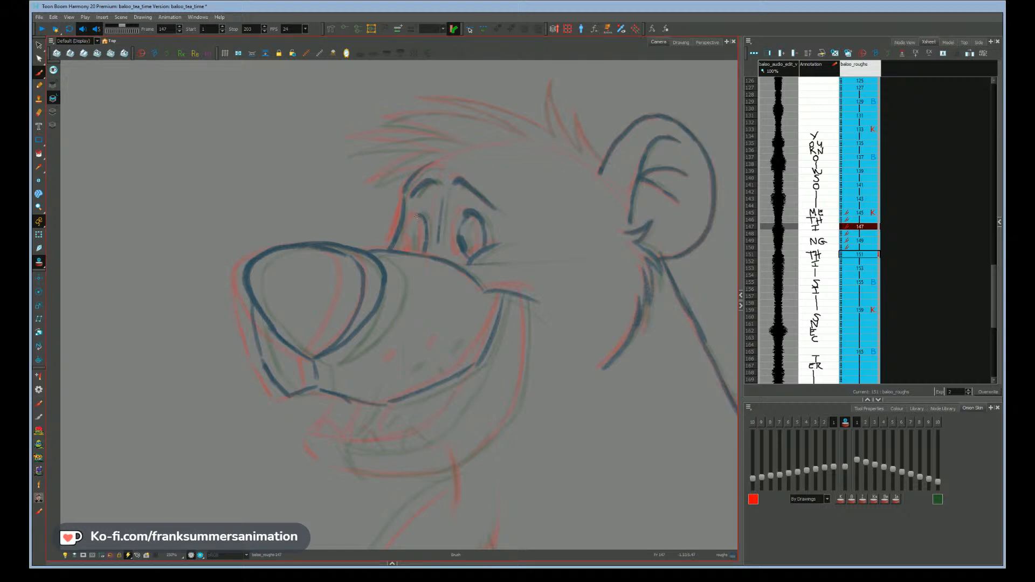
{"action": "mouse_move", "coordinate": [423, 216]}
{"action": "left_mouse_down"}
{"action": "mouse_move", "coordinate": [408, 238]}
{"action": "mouse_move", "coordinate": [331, 289]}
{"action": "mouse_move", "coordinate": [310, 351]}
{"action": "left_mouse_up"}
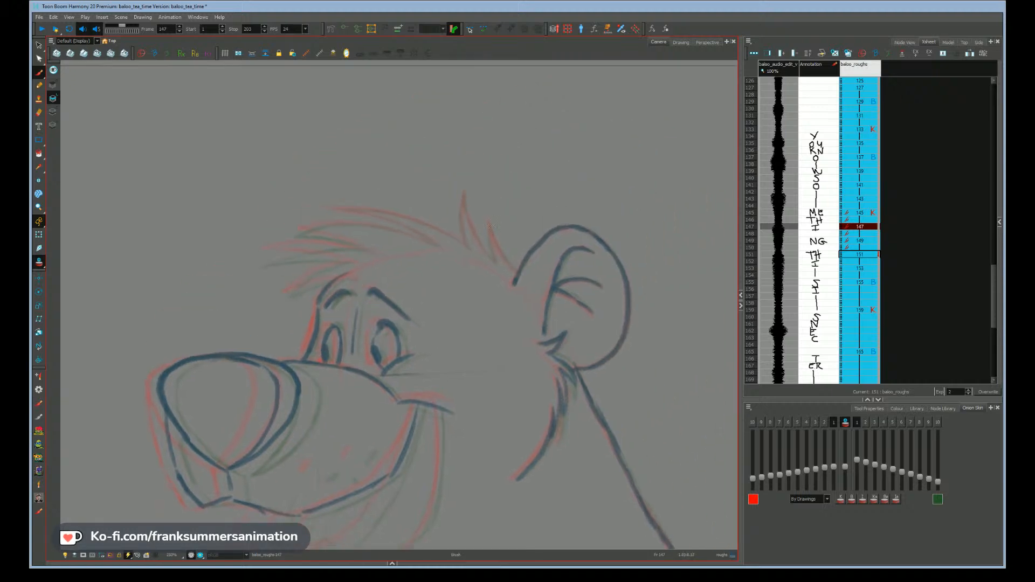
- Draw the pointed hair tufts on the crown beside the ear and the long swept strands along the head's top in frame 147
{"action": "left_click_drag", "start_coordinate": [488, 221], "coordinate": [499, 265]}
{"action": "left_click_drag", "start_coordinate": [463, 193], "coordinate": [492, 258]}
{"action": "left_click_drag", "start_coordinate": [464, 199], "coordinate": [468, 248]}
{"action": "left_click_drag", "start_coordinate": [391, 205], "coordinate": [372, 204]}
{"action": "left_click_drag", "start_coordinate": [419, 246], "coordinate": [336, 211]}
{"action": "left_click_drag", "start_coordinate": [441, 241], "coordinate": [325, 206]}
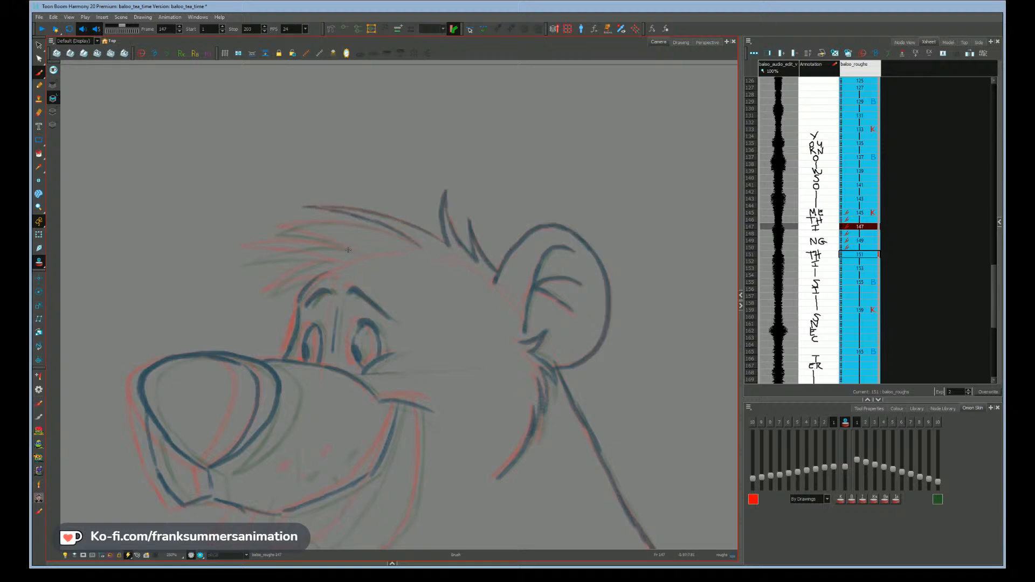
- Draw the swept, pointed forelock strands above the brow in frame 147 and save the scene
{"action": "left_click_drag", "start_coordinate": [350, 249], "coordinate": [274, 230]}
{"action": "mouse_move", "coordinate": [399, 237]}
{"action": "left_mouse_down"}
{"action": "mouse_move", "coordinate": [334, 222]}
{"action": "mouse_move", "coordinate": [277, 232]}
{"action": "left_mouse_up"}
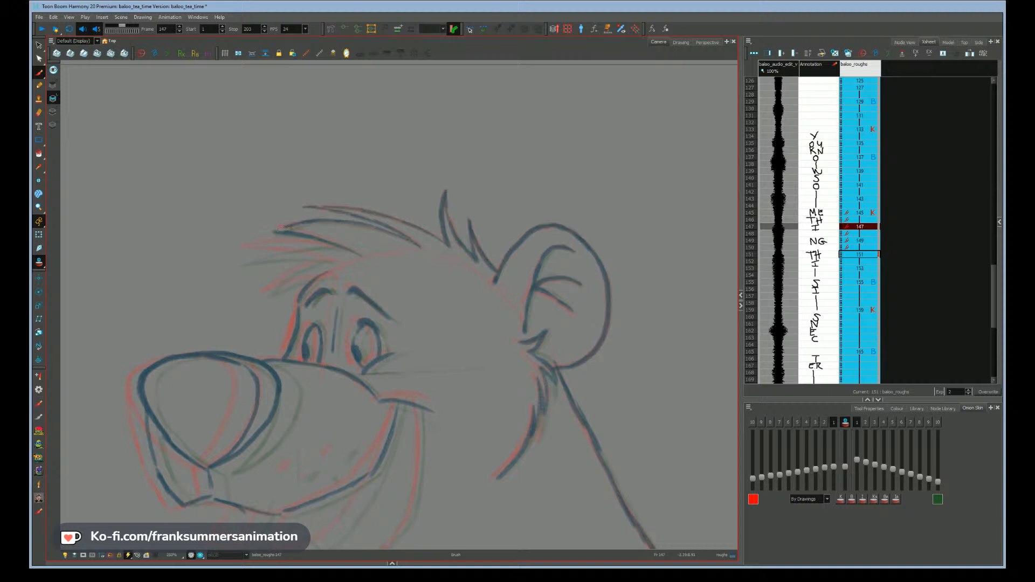
{"action": "left_click_drag", "start_coordinate": [201, 291], "coordinate": [352, 270]}
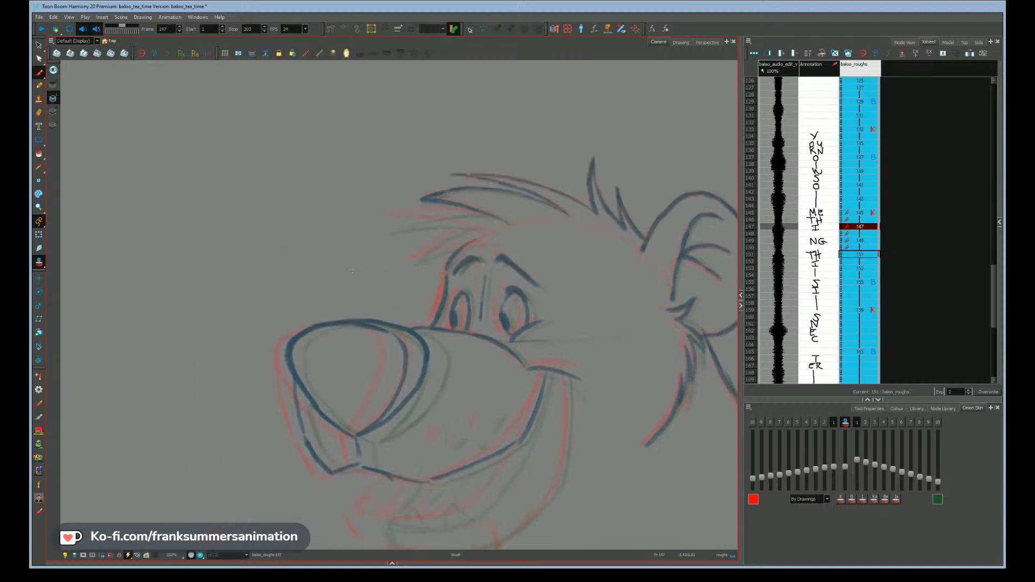
{"action": "left_click_drag", "start_coordinate": [289, 247], "coordinate": [287, 233]}
{"action": "left_click_drag", "start_coordinate": [223, 290], "coordinate": [207, 252]}
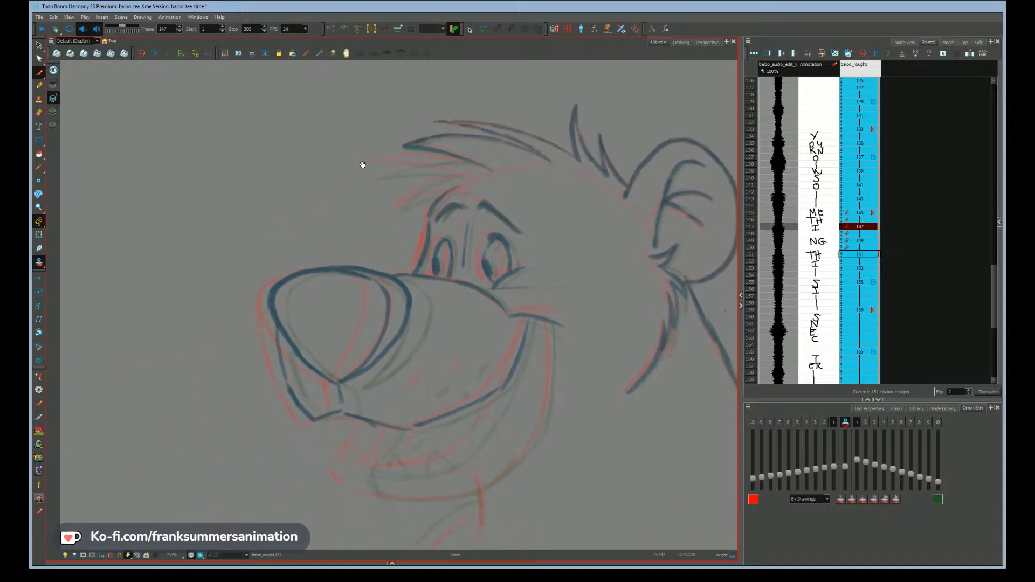
{"action": "left_click_drag", "start_coordinate": [362, 164], "coordinate": [346, 169]}
{"action": "left_click_drag", "start_coordinate": [158, 407], "coordinate": [175, 222]}
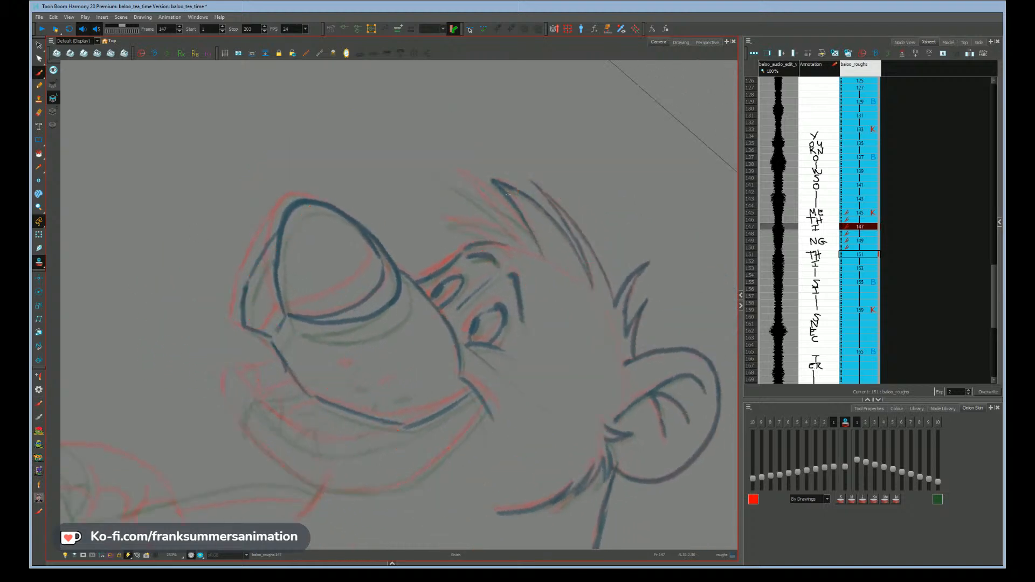
{"action": "mouse_move", "coordinate": [452, 184]}
{"action": "left_mouse_down"}
{"action": "mouse_move", "coordinate": [515, 239]}
{"action": "mouse_move", "coordinate": [510, 214]}
{"action": "mouse_move", "coordinate": [461, 184]}
{"action": "left_mouse_up"}
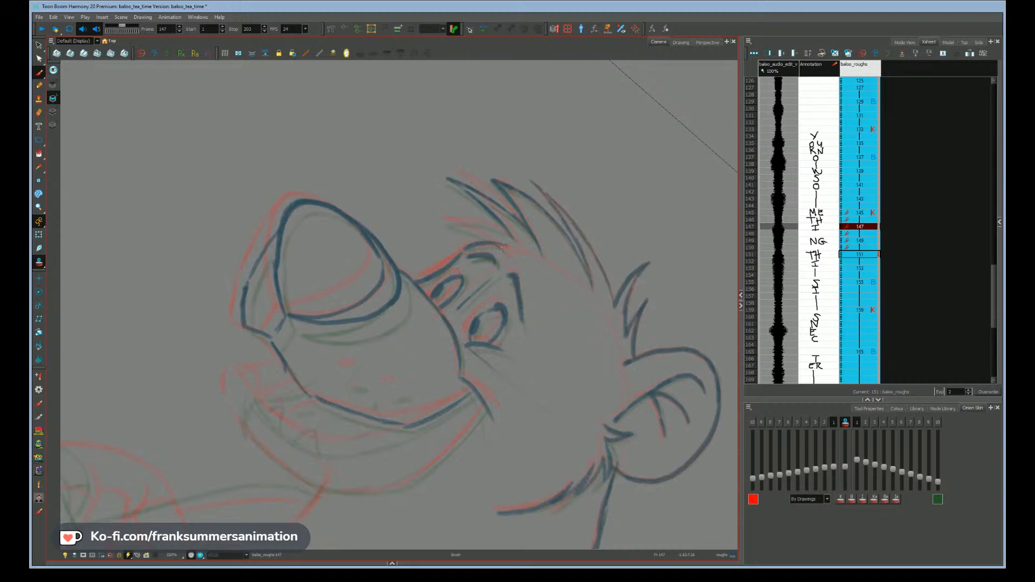
{"action": "left_click_drag", "start_coordinate": [501, 246], "coordinate": [447, 222]}
{"action": "left_click_drag", "start_coordinate": [514, 237], "coordinate": [458, 224]}
{"action": "left_click_drag", "start_coordinate": [472, 197], "coordinate": [454, 183]}
{"action": "left_click_drag", "start_coordinate": [531, 239], "coordinate": [505, 209]}
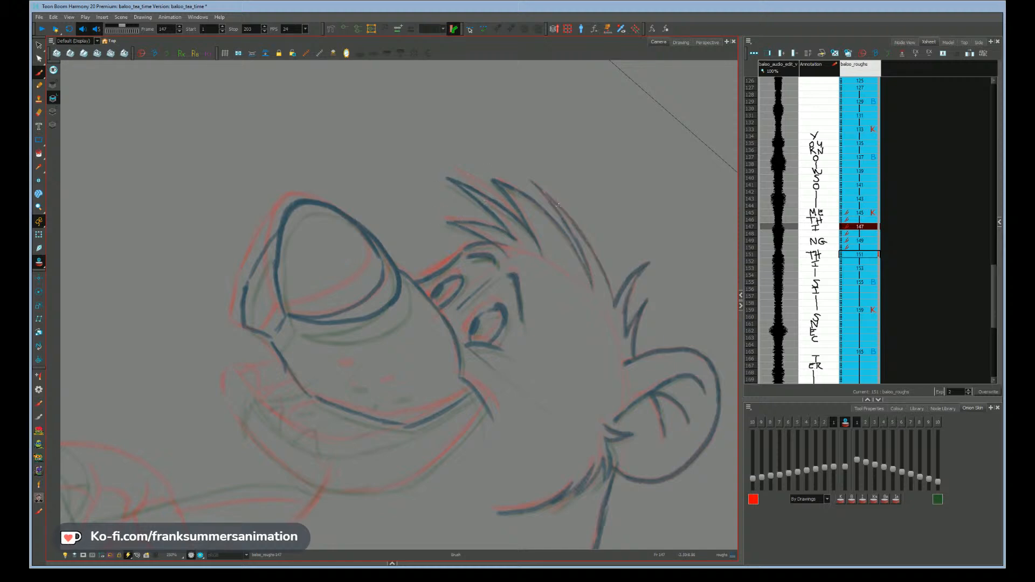
{"action": "key", "text": "shift+m"}
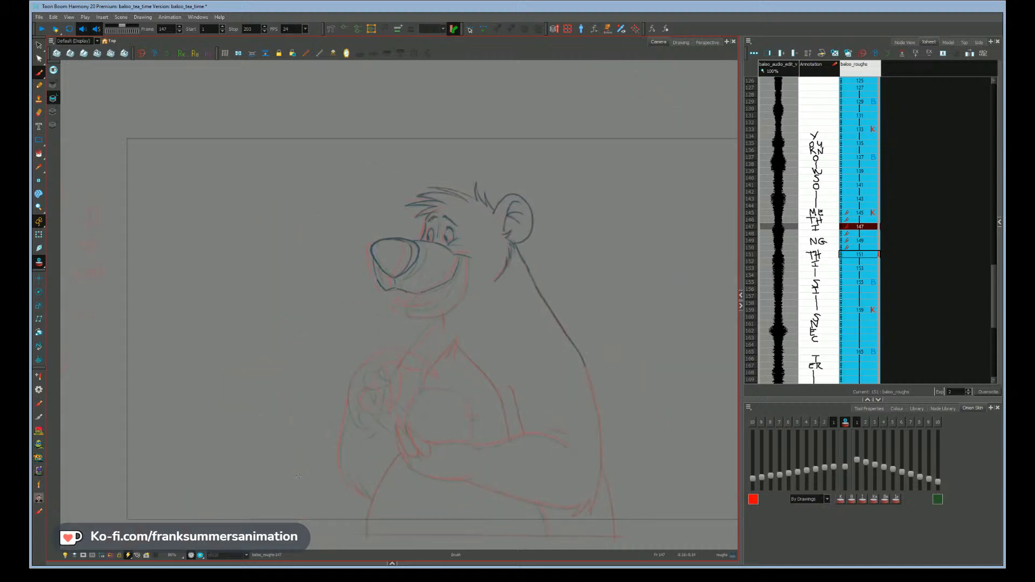
{"action": "key", "text": "ctrl+s"}
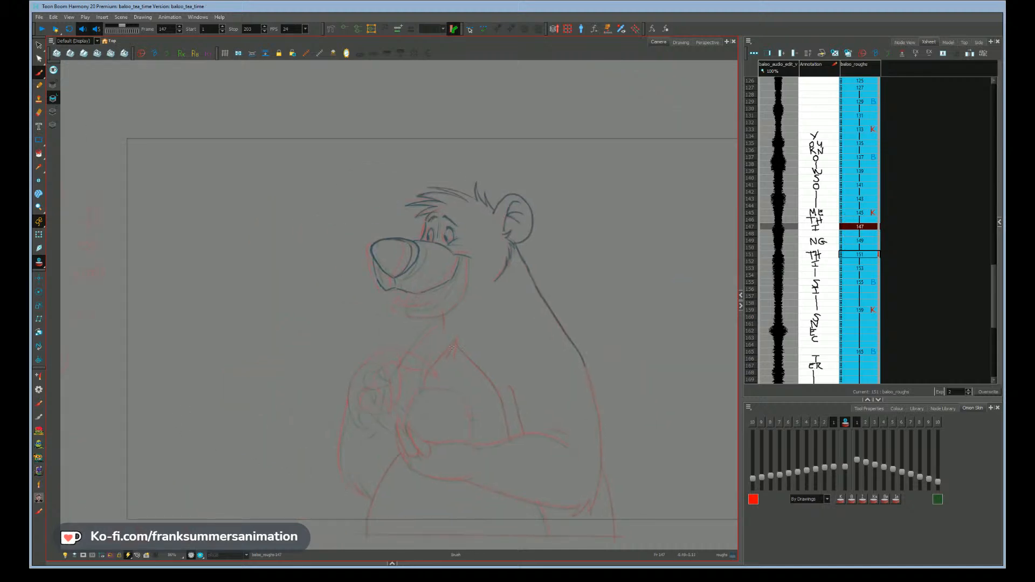
- Draw the short throat line under the chin and extend the back line down to the elbow in frame 147
{"action": "left_click", "coordinate": [417, 333]}
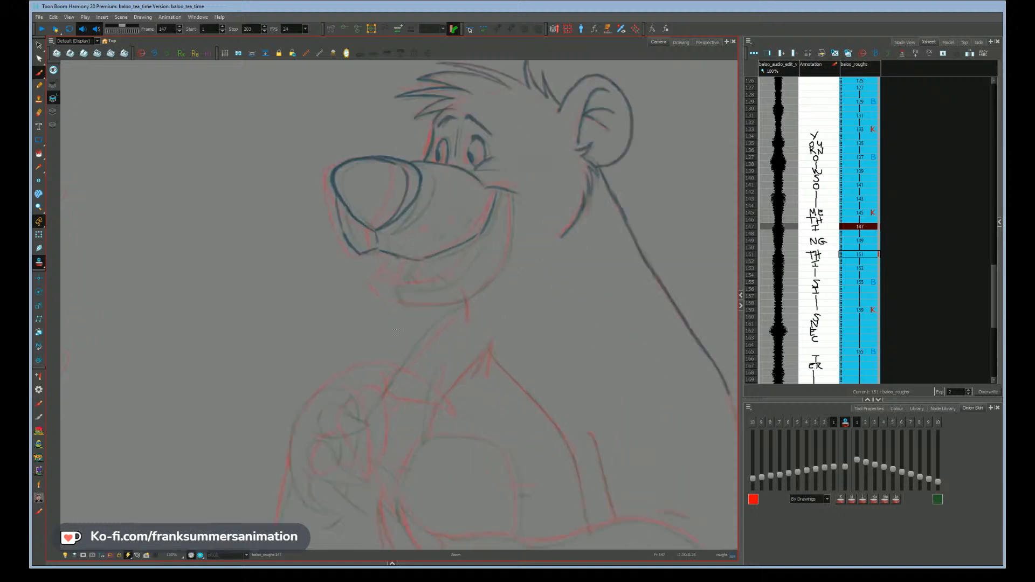
{"action": "left_click_drag", "start_coordinate": [294, 388], "coordinate": [297, 385]}
{"action": "key", "text": "alt"}
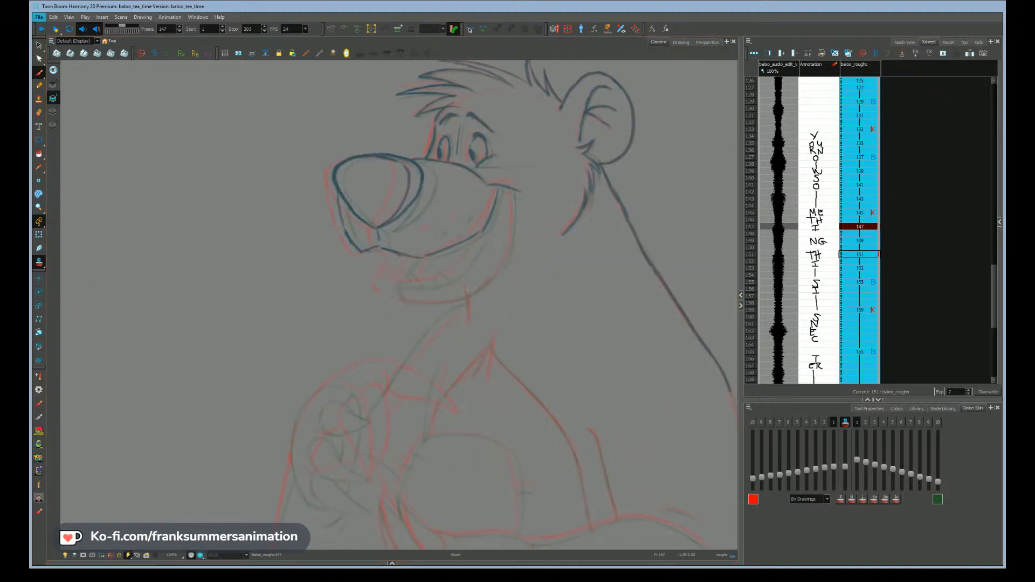
{"action": "left_click_drag", "start_coordinate": [467, 293], "coordinate": [468, 324]}
{"action": "left_click_drag", "start_coordinate": [208, 423], "coordinate": [192, 324]}
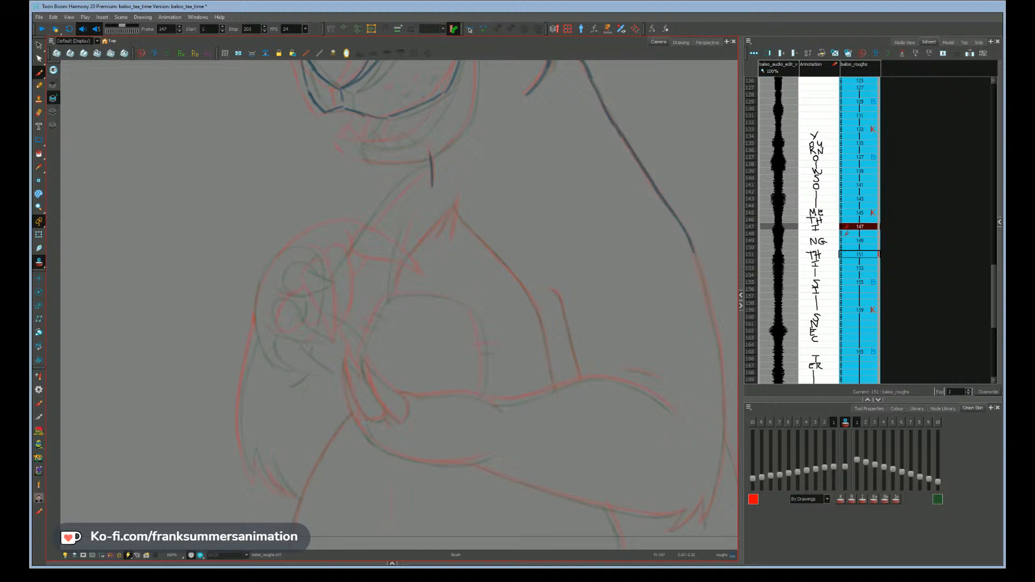
{"action": "mouse_move", "coordinate": [692, 249]}
{"action": "left_mouse_down"}
{"action": "mouse_move", "coordinate": [722, 380]}
{"action": "mouse_move", "coordinate": [715, 498]}
{"action": "left_mouse_up"}
{"action": "key", "text": "ctrl+z"}
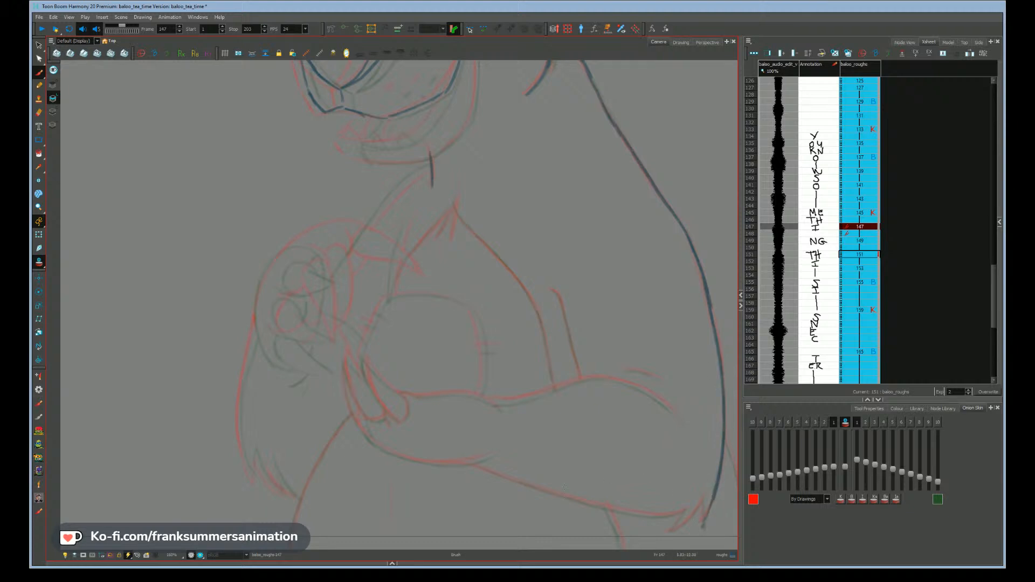
- Draw the pointed fur tufts at the elbow and the lower back line descending past the frame's base in frame 147
{"action": "left_click_drag", "start_coordinate": [496, 399], "coordinate": [457, 351]}
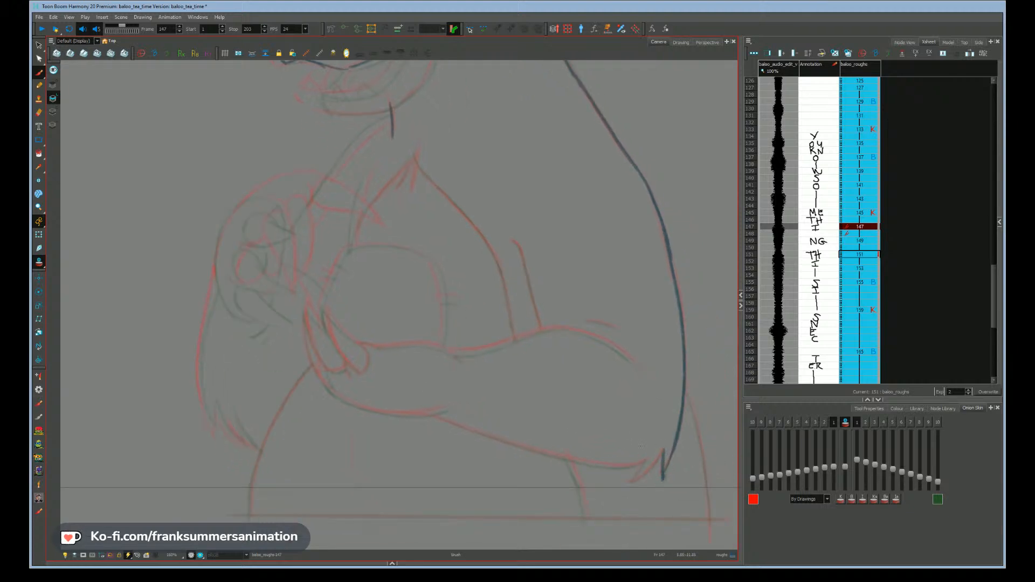
{"action": "left_click_drag", "start_coordinate": [663, 453], "coordinate": [697, 343]}
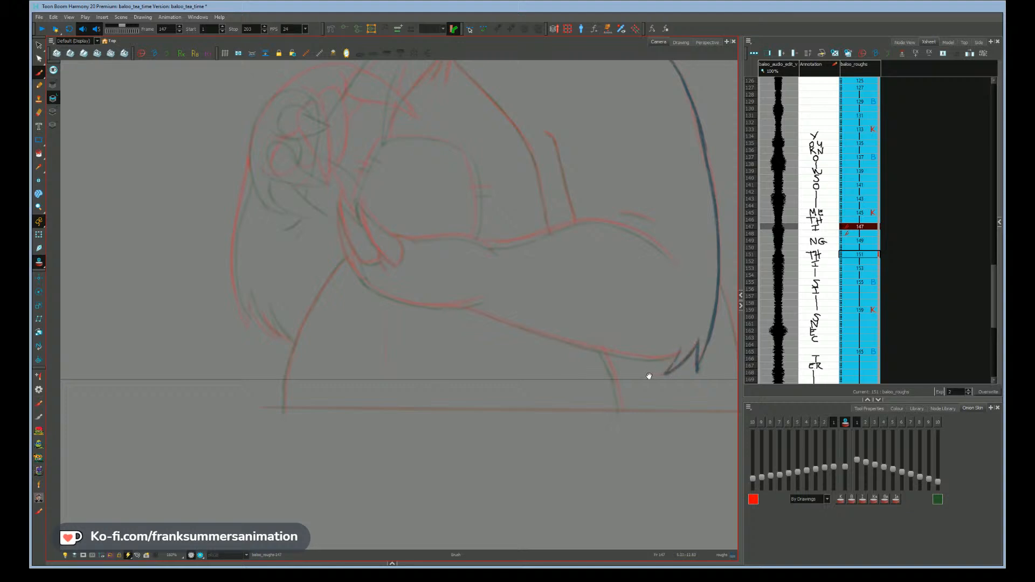
{"action": "mouse_move", "coordinate": [649, 372]}
{"action": "left_mouse_down"}
{"action": "mouse_move", "coordinate": [679, 302]}
{"action": "mouse_move", "coordinate": [705, 324]}
{"action": "mouse_move", "coordinate": [697, 297]}
{"action": "left_mouse_up"}
{"action": "key", "text": "ctrl+z"}
{"action": "left_click_drag", "start_coordinate": [710, 343], "coordinate": [716, 445]}
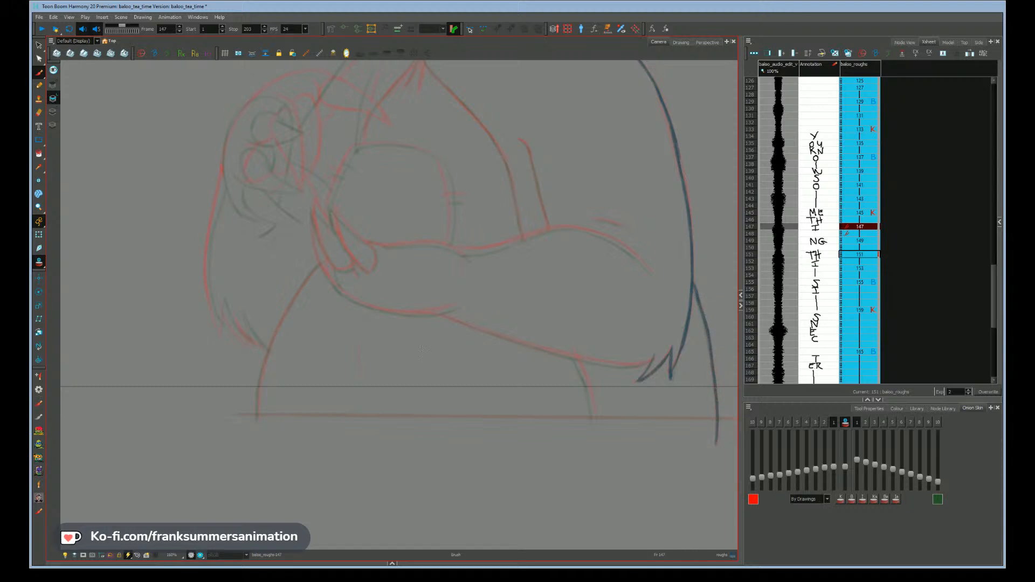
- Draw the belly's front curve, the straight base line and the short body curve beneath the forearm in frame 147
{"action": "left_click_drag", "start_coordinate": [264, 461], "coordinate": [391, 471]}
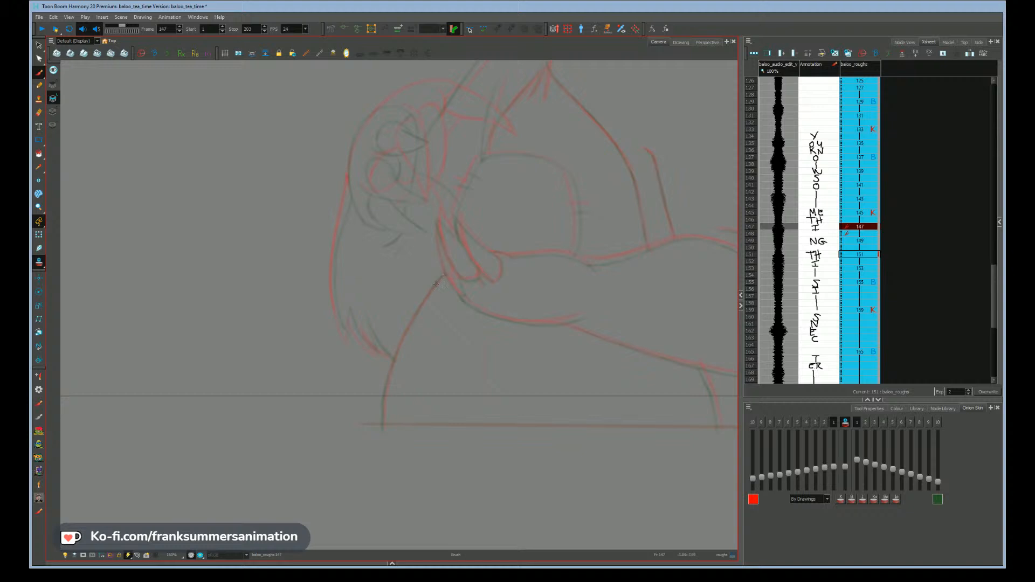
{"action": "mouse_move", "coordinate": [420, 310]}
{"action": "left_mouse_down"}
{"action": "mouse_move", "coordinate": [390, 371]}
{"action": "mouse_move", "coordinate": [381, 434]}
{"action": "left_mouse_up"}
{"action": "mouse_move", "coordinate": [307, 449]}
{"action": "left_mouse_down"}
{"action": "mouse_move", "coordinate": [226, 435]}
{"action": "mouse_move", "coordinate": [175, 442]}
{"action": "left_mouse_up"}
{"action": "left_click_drag", "start_coordinate": [233, 415], "coordinate": [729, 421]}
{"action": "left_click_drag", "start_coordinate": [240, 462], "coordinate": [253, 403]}
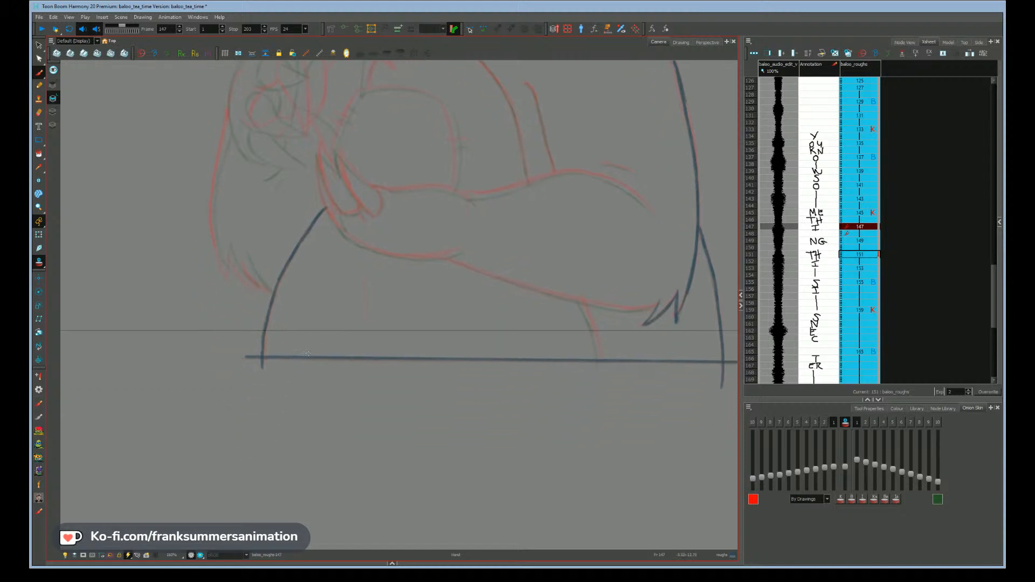
{"action": "left_click_drag", "start_coordinate": [581, 307], "coordinate": [593, 339]}
{"action": "left_click_drag", "start_coordinate": [599, 375], "coordinate": [599, 376]}
- Draw the folded forearm's upper contour from the hand towards the elbow, with a short accent line above it, in frame 147
{"action": "mouse_move", "coordinate": [506, 414]}
{"action": "left_mouse_down"}
{"action": "mouse_move", "coordinate": [473, 428]}
{"action": "mouse_move", "coordinate": [472, 501]}
{"action": "left_mouse_up"}
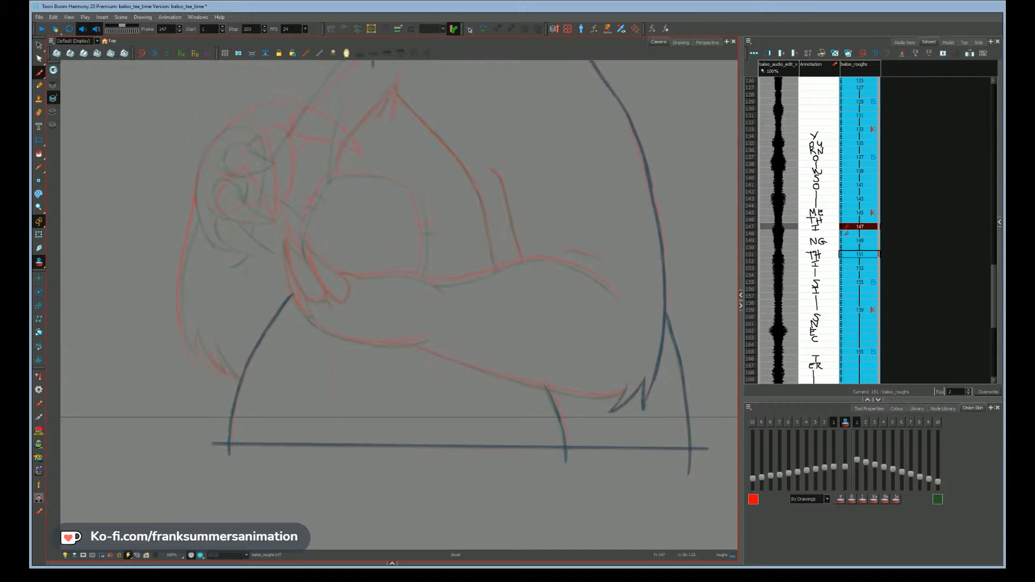
{"action": "mouse_move", "coordinate": [349, 274]}
{"action": "left_mouse_down"}
{"action": "mouse_move", "coordinate": [439, 292]}
{"action": "mouse_move", "coordinate": [535, 268]}
{"action": "mouse_move", "coordinate": [575, 270]}
{"action": "mouse_move", "coordinate": [551, 267]}
{"action": "mouse_move", "coordinate": [628, 309]}
{"action": "left_mouse_up"}
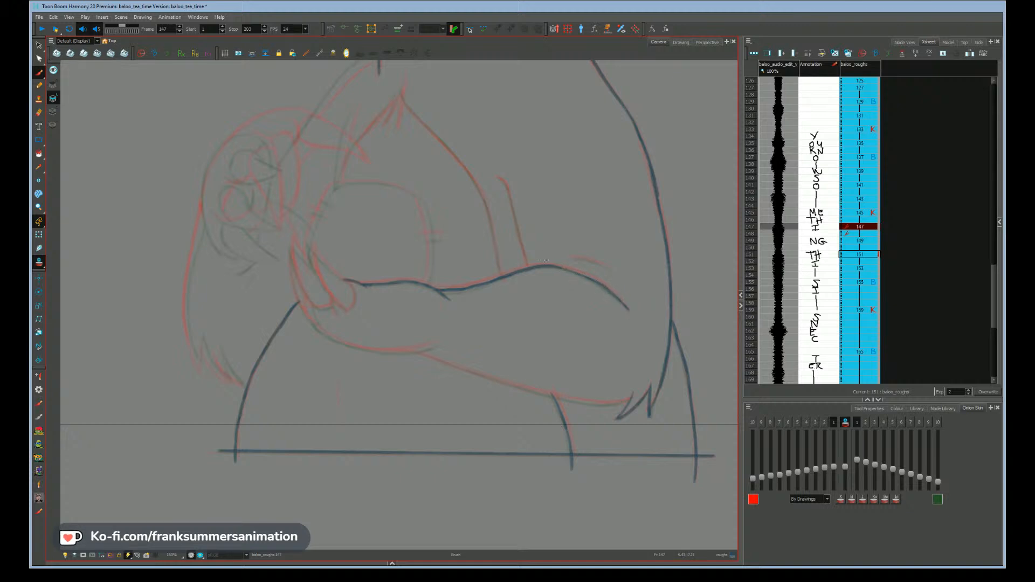
{"action": "left_click_drag", "start_coordinate": [572, 258], "coordinate": [598, 263]}
- Draw the pointed fingers of the hand at the end of the folded forearm in frame 147
{"action": "left_click_drag", "start_coordinate": [251, 424], "coordinate": [353, 440]}
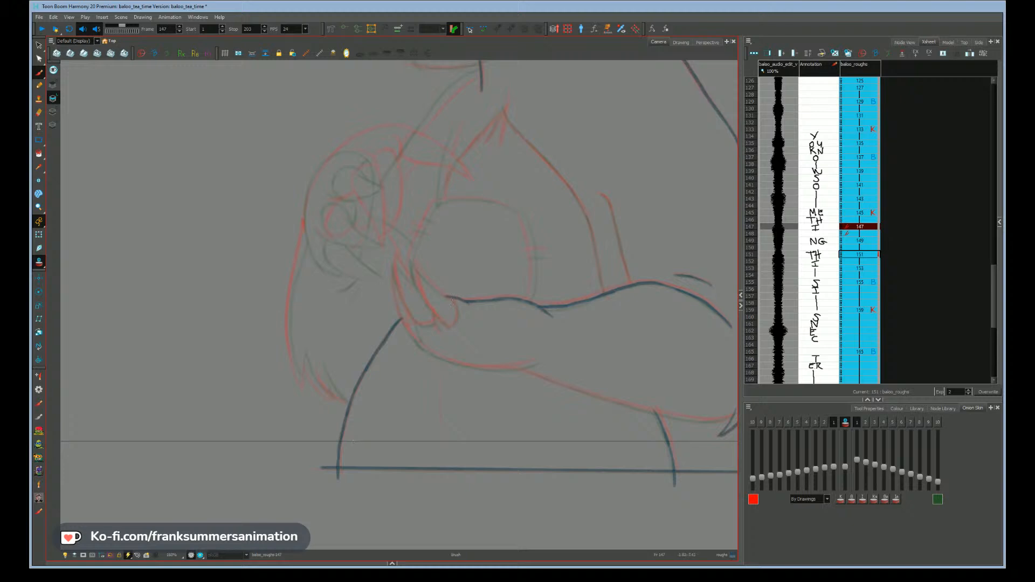
{"action": "left_click_drag", "start_coordinate": [458, 316], "coordinate": [456, 323]}
{"action": "mouse_move", "coordinate": [415, 262]}
{"action": "left_mouse_down"}
{"action": "mouse_move", "coordinate": [439, 291]}
{"action": "mouse_move", "coordinate": [440, 320]}
{"action": "left_mouse_up"}
{"action": "left_click_drag", "start_coordinate": [415, 265], "coordinate": [435, 325]}
{"action": "left_click_drag", "start_coordinate": [412, 282], "coordinate": [396, 262]}
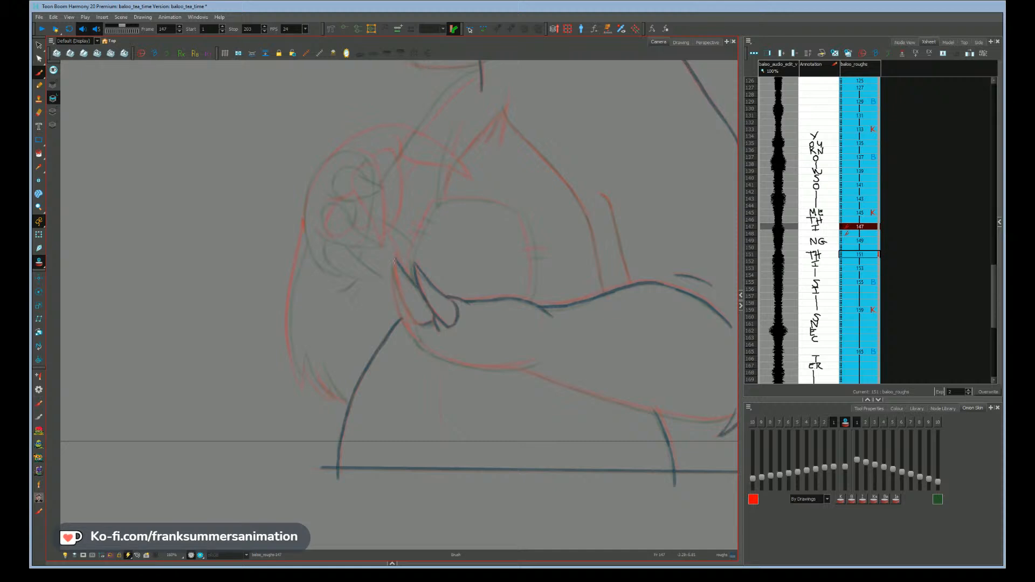
{"action": "mouse_move", "coordinate": [397, 285]}
{"action": "left_mouse_down"}
{"action": "mouse_move", "coordinate": [428, 340]}
{"action": "mouse_move", "coordinate": [411, 312]}
{"action": "mouse_move", "coordinate": [419, 339]}
{"action": "left_mouse_up"}
{"action": "left_click_drag", "start_coordinate": [394, 268], "coordinate": [396, 290]}
- Draw the folded arm's underside from the heel of the hand along to the elbow tufts in frame 147
{"action": "left_click_drag", "start_coordinate": [414, 335], "coordinate": [427, 349]}
{"action": "mouse_move", "coordinate": [532, 364]}
{"action": "left_mouse_down"}
{"action": "mouse_move", "coordinate": [454, 360]}
{"action": "mouse_move", "coordinate": [462, 364]}
{"action": "mouse_move", "coordinate": [418, 344]}
{"action": "left_mouse_up"}
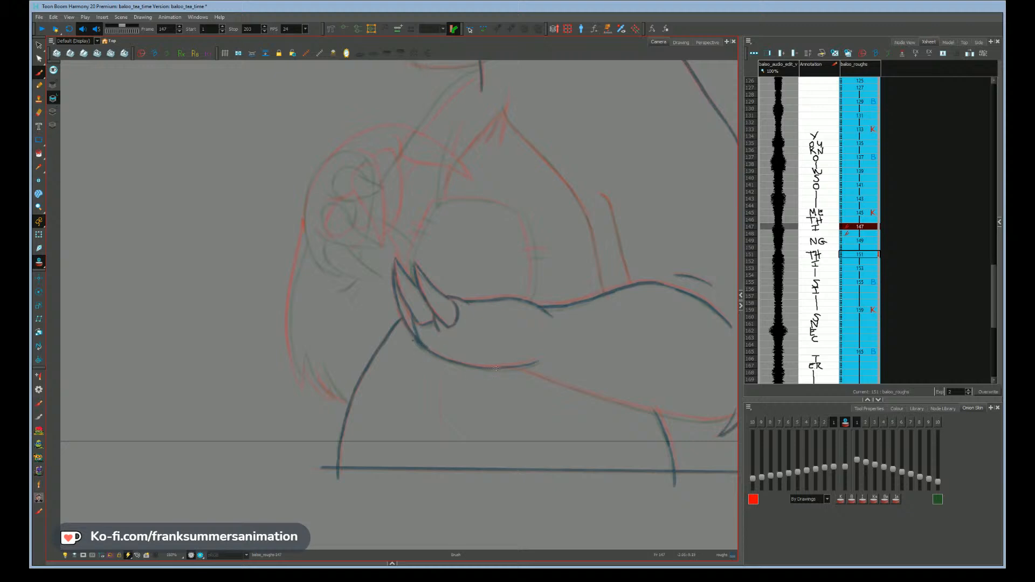
{"action": "left_click_drag", "start_coordinate": [541, 375], "coordinate": [463, 354]}
{"action": "mouse_move", "coordinate": [657, 393]}
{"action": "left_mouse_down"}
{"action": "mouse_move", "coordinate": [560, 387]}
{"action": "mouse_move", "coordinate": [449, 348]}
{"action": "left_mouse_up"}
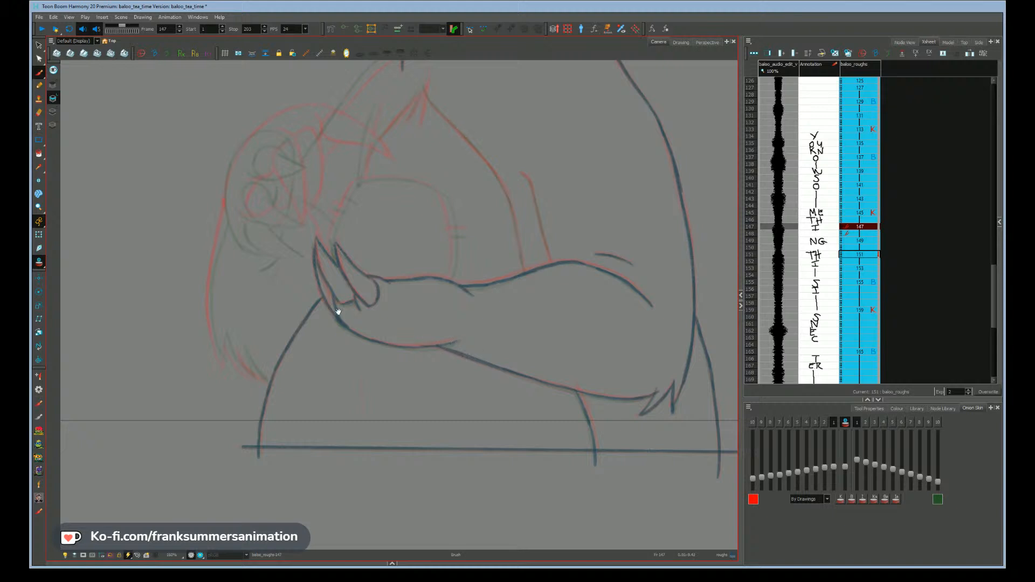
- Draw the chest contour from the fur point down to the forearm and the short crease beside it in frame 147
{"action": "left_click_drag", "start_coordinate": [338, 311], "coordinate": [354, 363]}
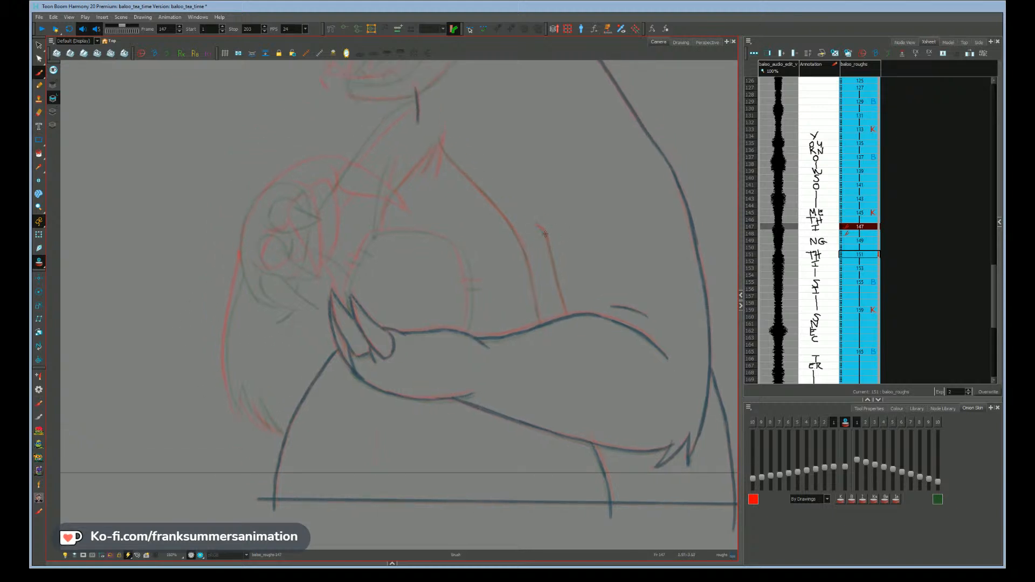
{"action": "left_click_drag", "start_coordinate": [538, 227], "coordinate": [566, 315]}
{"action": "mouse_move", "coordinate": [441, 129]}
{"action": "left_mouse_down"}
{"action": "mouse_move", "coordinate": [440, 161]}
{"action": "mouse_move", "coordinate": [445, 152]}
{"action": "mouse_move", "coordinate": [520, 238]}
{"action": "mouse_move", "coordinate": [537, 311]}
{"action": "left_mouse_up"}
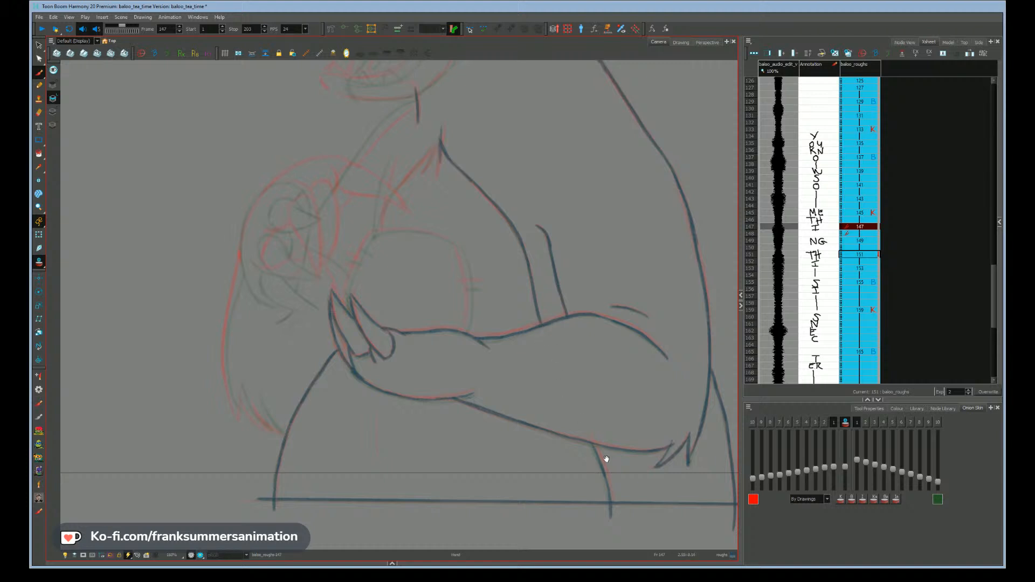
- Draw the front neck line curving down from the short throat line towards the raised hand in frame 147
{"action": "left_click_drag", "start_coordinate": [603, 452], "coordinate": [606, 458]}
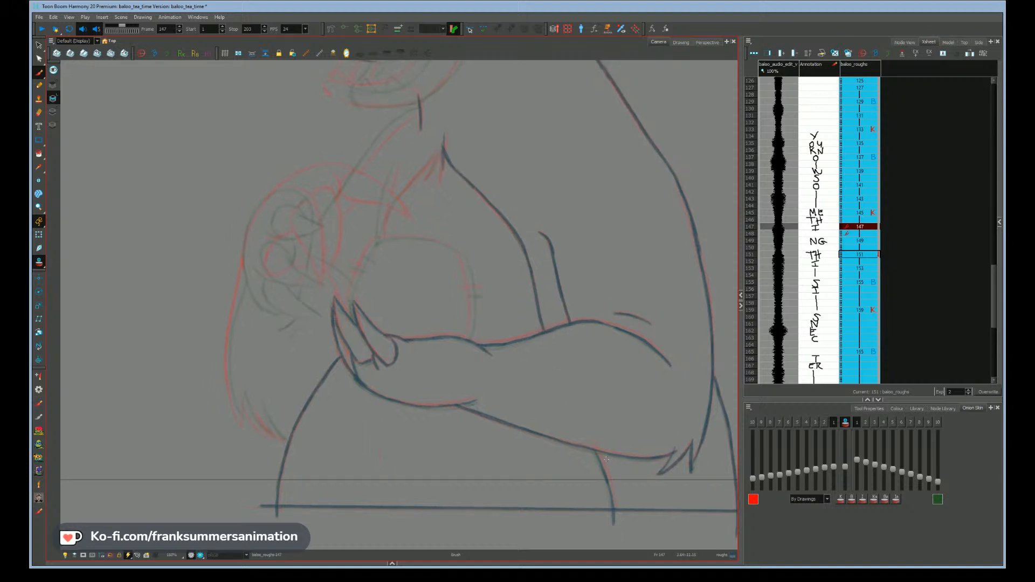
{"action": "left_click_drag", "start_coordinate": [322, 424], "coordinate": [436, 488]}
{"action": "left_click_drag", "start_coordinate": [413, 233], "coordinate": [389, 320]}
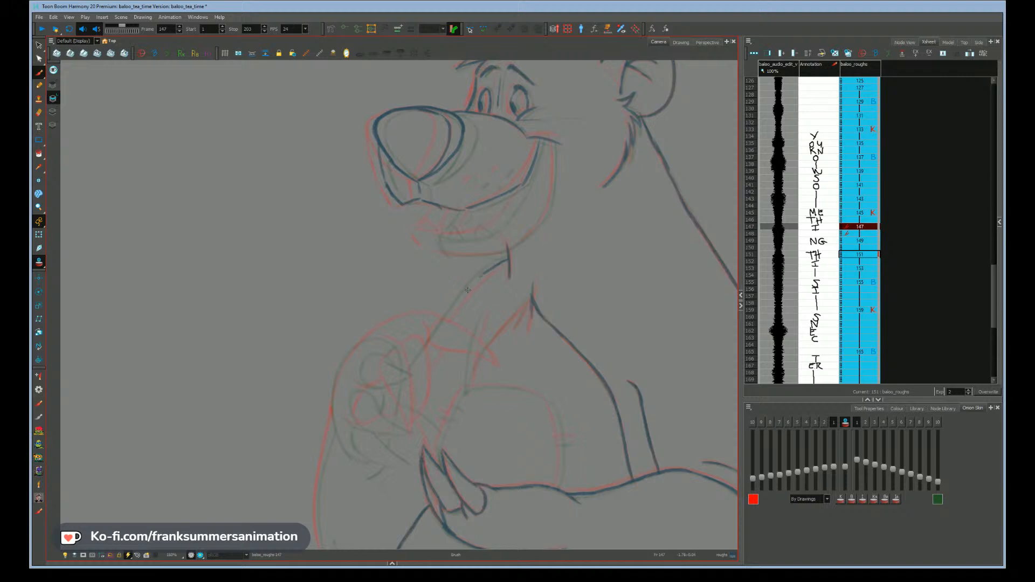
- Rough in light placement lines for the raised hand's palm and curled fingers in frame 147, comparing with frame 145
{"action": "left_click_drag", "start_coordinate": [469, 285], "coordinate": [442, 257]}
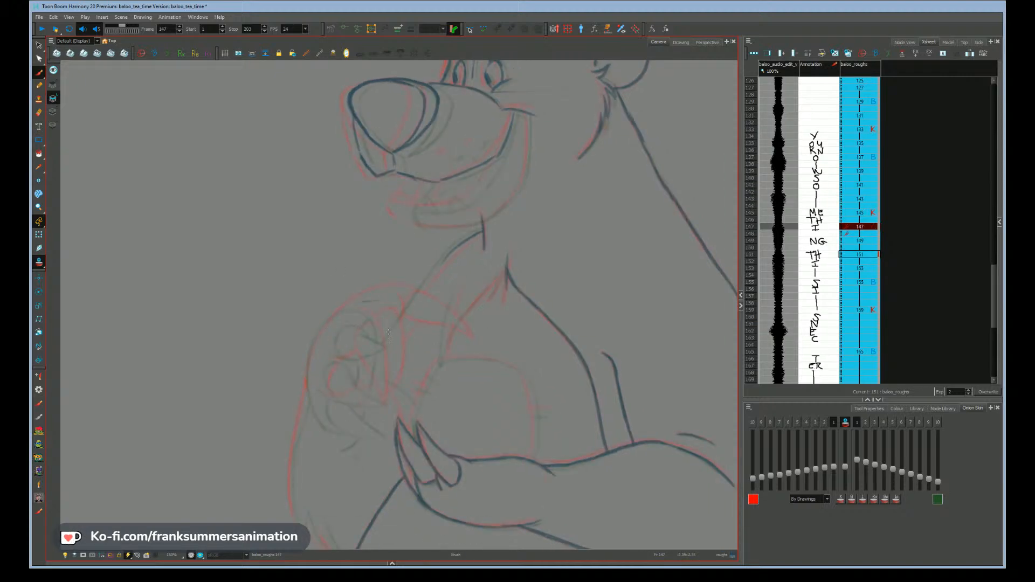
{"action": "left_click_drag", "start_coordinate": [369, 399], "coordinate": [345, 414]}
{"action": "key", "text": "f"}
{"action": "key", "text": "g"}
{"action": "key", "text": "f"}
{"action": "key", "text": "g"}
{"action": "key", "text": "f"}
{"action": "key", "text": "g"}
{"action": "key", "text": "f"}
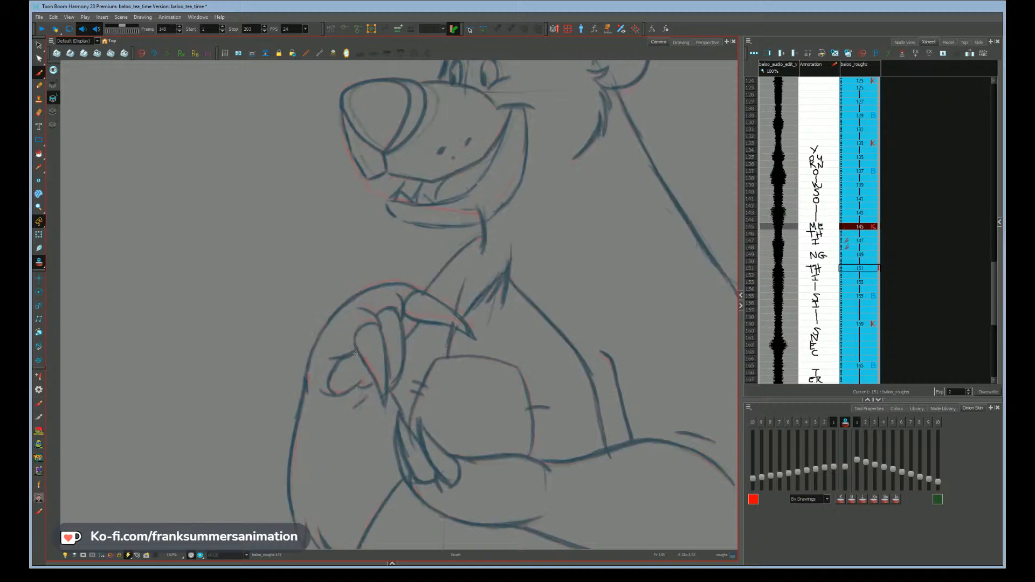
{"action": "key", "text": "g"}
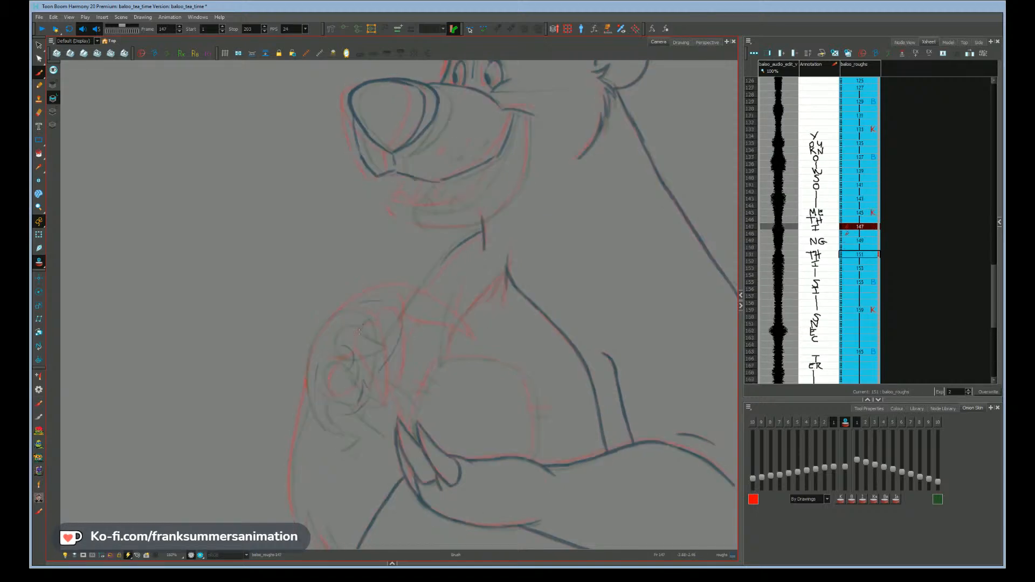
{"action": "key", "text": "f"}
{"action": "key", "text": "g"}
{"action": "key", "text": "f"}
{"action": "key", "text": "g"}
{"action": "key", "text": "f"}
{"action": "key", "text": "g"}
- Turn off the onion skin and draw the raised hand's central curled finger in frame 147, checking against frames 145 and 149
{"action": "key", "text": "alt+o"}
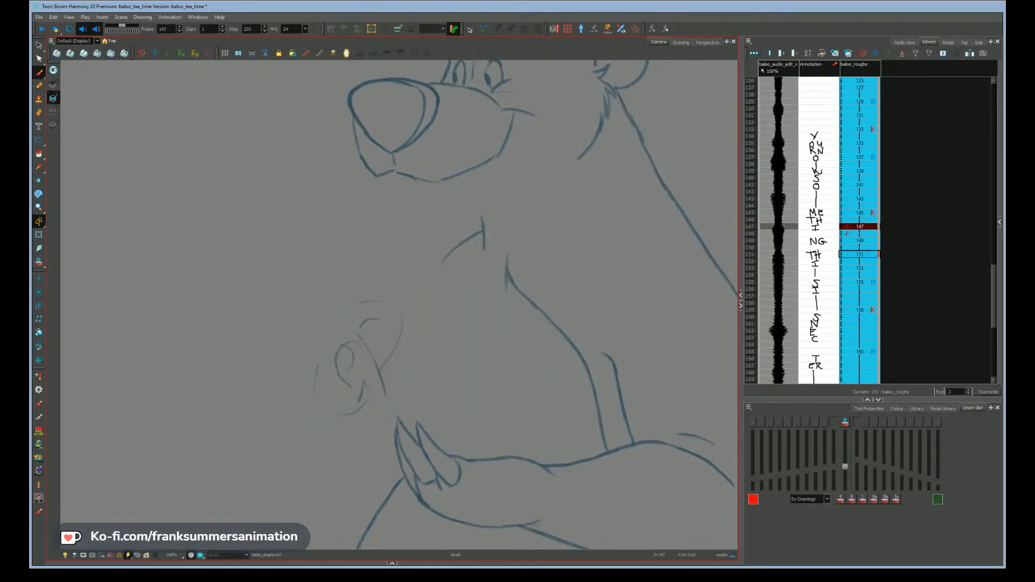
{"action": "left_click_drag", "start_coordinate": [360, 346], "coordinate": [385, 400]}
{"action": "key", "text": "f"}
{"action": "key", "text": "g"}
{"action": "key", "text": "ctrl+z"}
{"action": "key", "text": "f"}
{"action": "key", "text": "g"}
{"action": "key", "text": "g"}
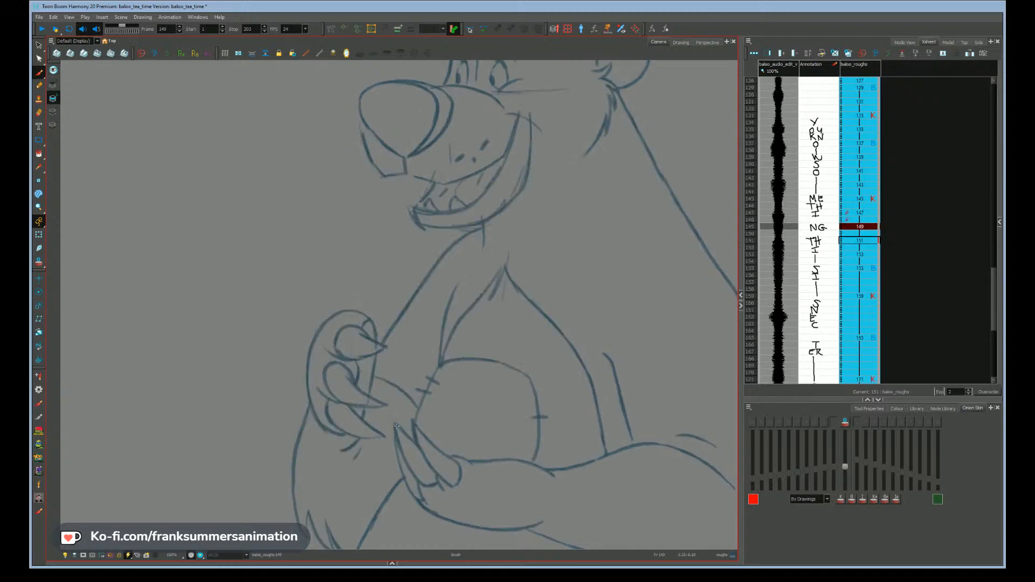
{"action": "key", "text": "f"}
{"action": "key", "text": "f"}
{"action": "key", "text": "g"}
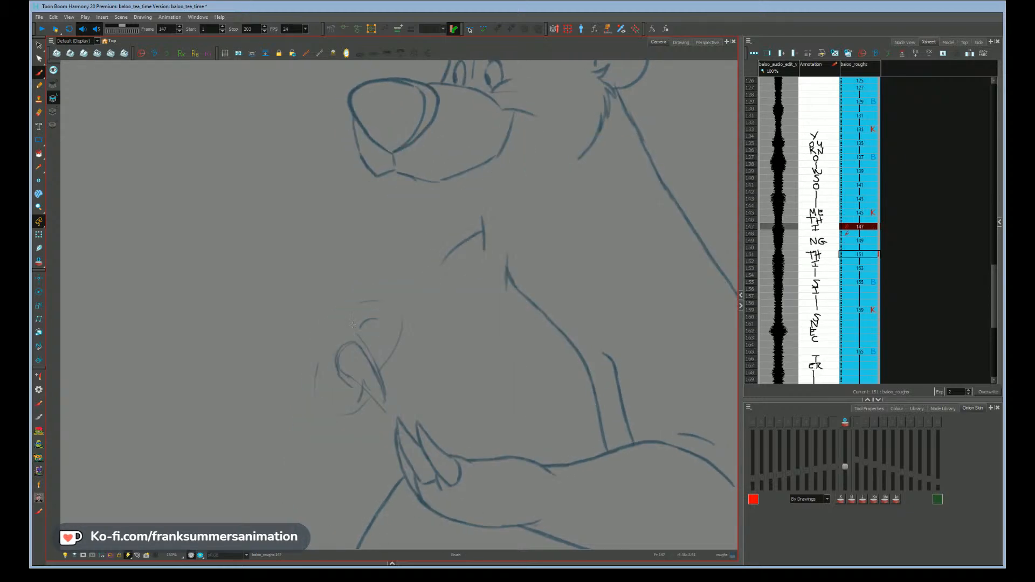
- Sketch a short knuckle line above the raised hand's central curled finger in frame 147, comparing with frame 145
{"action": "key", "text": "f"}
{"action": "key", "text": "g"}
{"action": "key", "text": "f"}
{"action": "key", "text": "g"}
{"action": "key", "text": "f"}
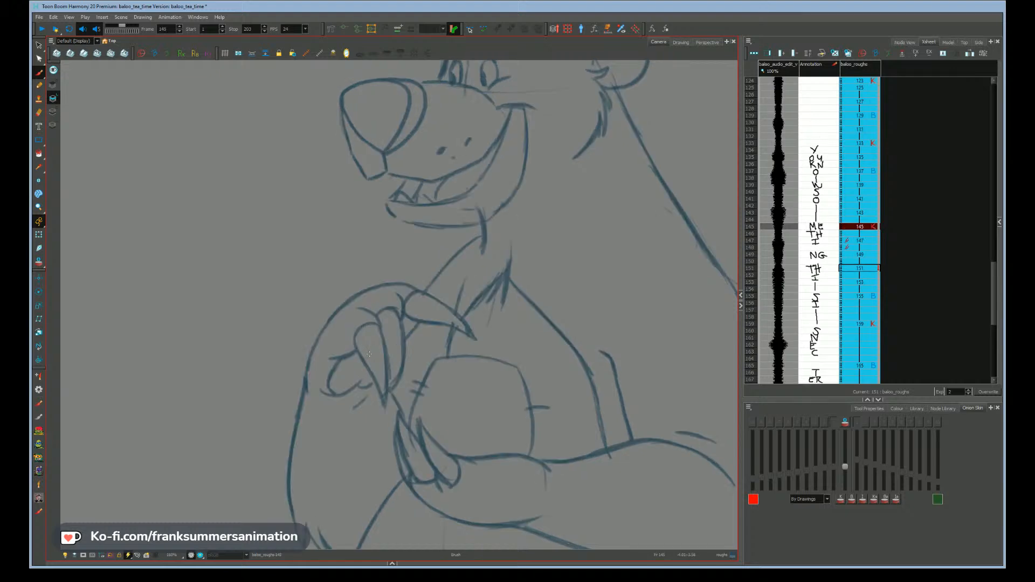
{"action": "key", "text": "g"}
{"action": "mouse_move", "coordinate": [341, 324]}
{"action": "left_mouse_down"}
{"action": "mouse_move", "coordinate": [358, 341]}
{"action": "mouse_move", "coordinate": [356, 327]}
{"action": "left_mouse_up"}
{"action": "key", "text": "f"}
{"action": "key", "text": "g"}
{"action": "key", "text": "f"}
{"action": "key", "text": "g"}
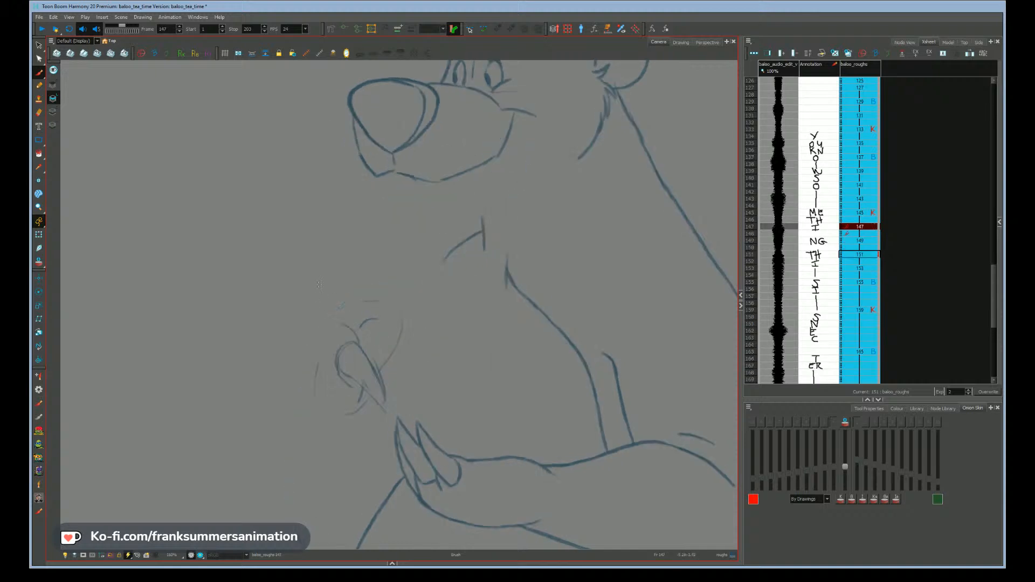
- Draw the second curled finger beside the central one on frame 147's raised hand, checking against frames 145 and 149
{"action": "key", "text": "f"}
{"action": "key", "text": "g"}
{"action": "key", "text": "f"}
{"action": "key", "text": "g"}
{"action": "key", "text": "f"}
{"action": "key", "text": "g"}
{"action": "left_click_drag", "start_coordinate": [389, 356], "coordinate": [392, 391]}
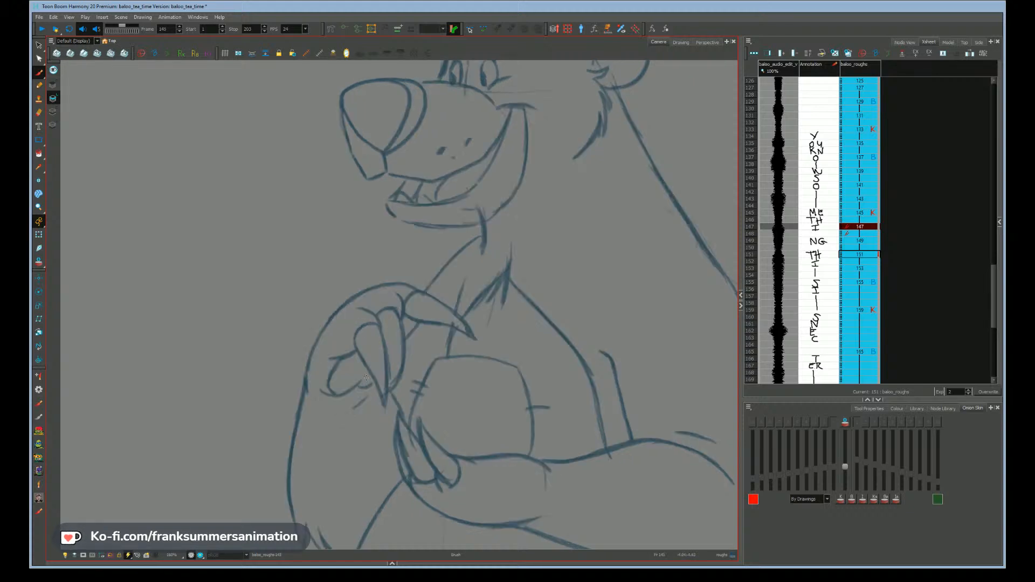
{"action": "key", "text": "period"}
{"action": "key", "text": "period"}
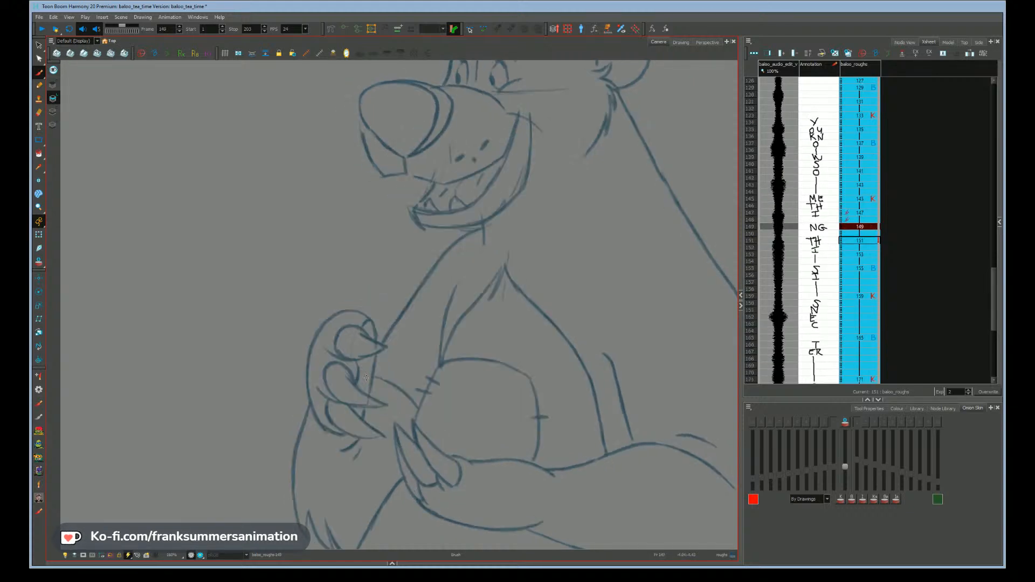
{"action": "key", "text": "comma"}
{"action": "key", "text": "comma"}
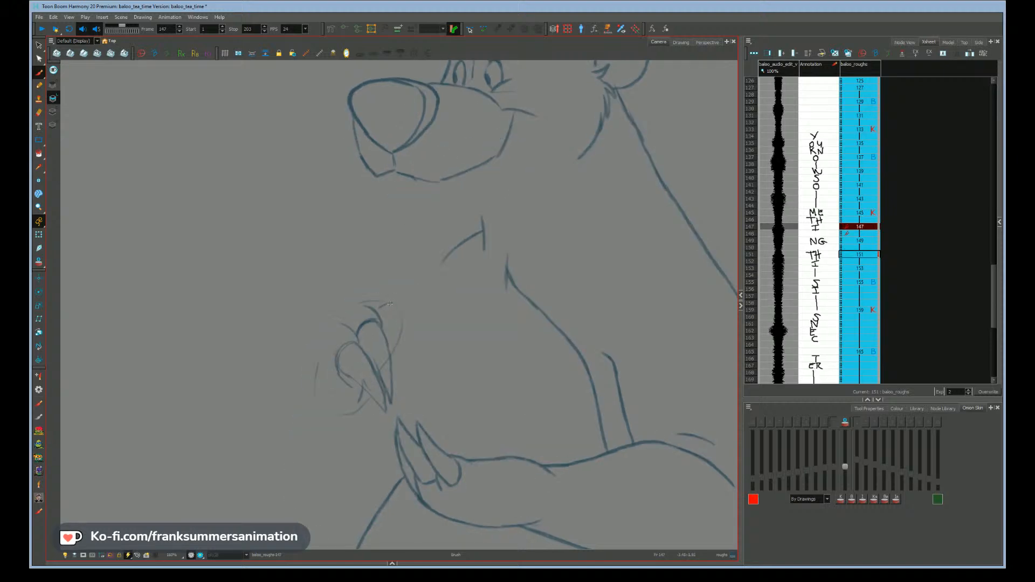
- Draw the raised hand's uppermost finger with its pointed claw reaching towards the chest in frame 147
{"action": "mouse_move", "coordinate": [377, 300]}
{"action": "left_mouse_down"}
{"action": "mouse_move", "coordinate": [412, 297]}
{"action": "mouse_move", "coordinate": [446, 313]}
{"action": "left_mouse_up"}
{"action": "left_click_drag", "start_coordinate": [393, 331], "coordinate": [383, 328]}
{"action": "left_click_drag", "start_coordinate": [414, 313], "coordinate": [445, 311]}
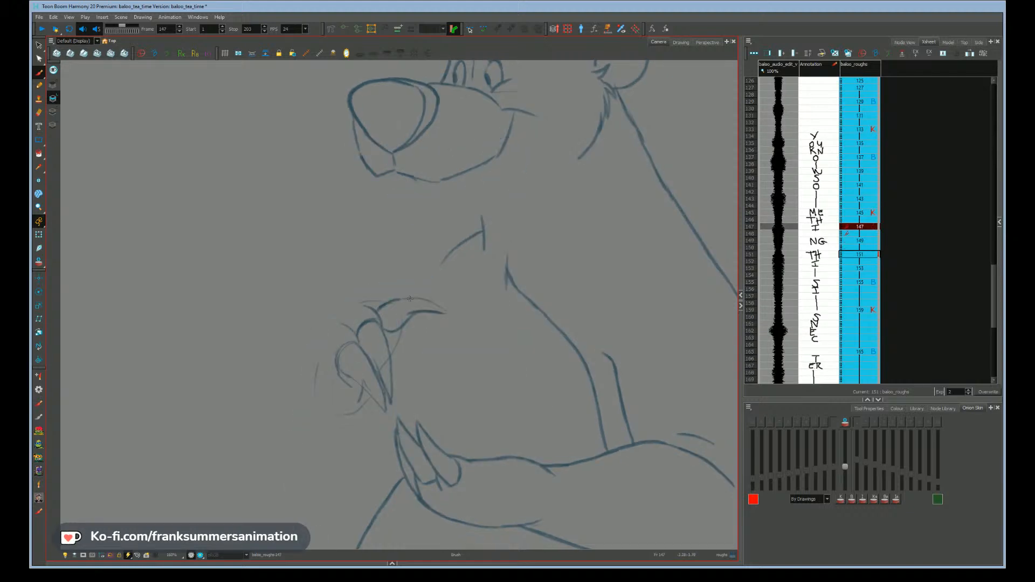
{"action": "left_click_drag", "start_coordinate": [381, 306], "coordinate": [437, 307]}
- Draw the curved back of the raised hand from the uppermost finger down towards the wrist in frame 147
{"action": "left_click_drag", "start_coordinate": [376, 298], "coordinate": [334, 315]}
{"action": "left_click_drag", "start_coordinate": [318, 350], "coordinate": [331, 319]}
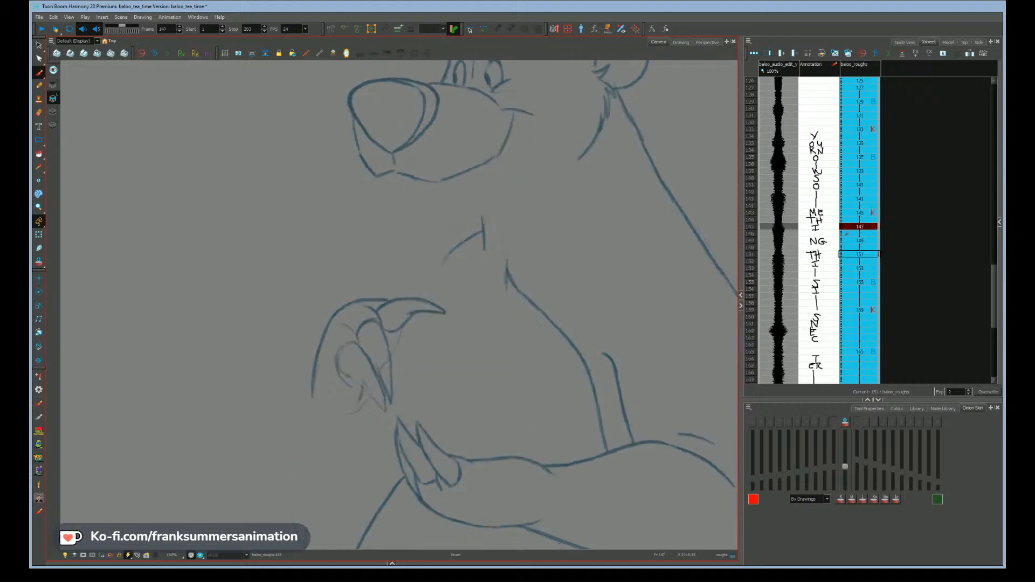
{"action": "left_click_drag", "start_coordinate": [330, 319], "coordinate": [371, 298]}
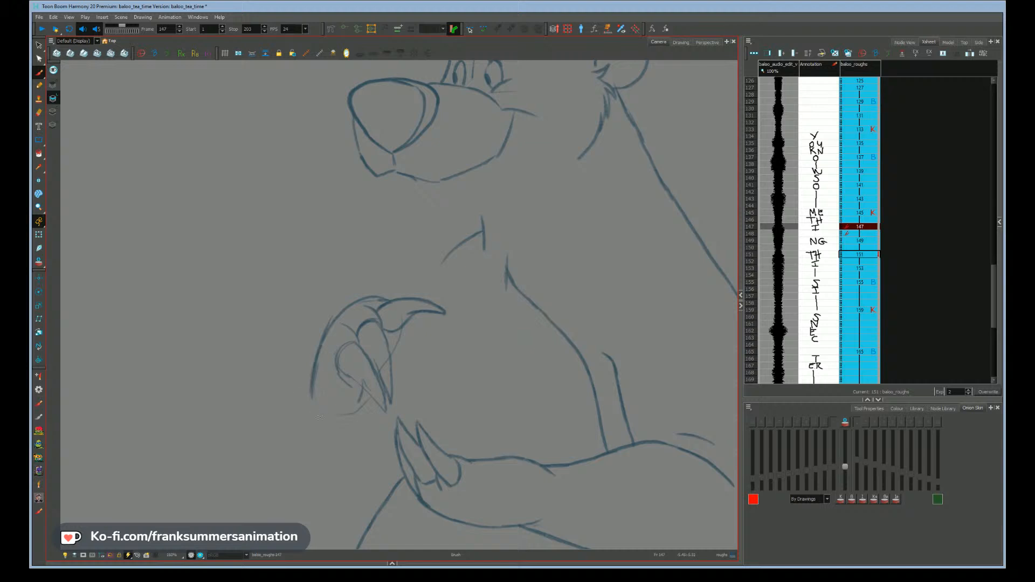
{"action": "left_click_drag", "start_coordinate": [327, 318], "coordinate": [312, 346]}
{"action": "key", "text": "f"}
{"action": "key", "text": "g"}
- Restate the rounded outline of the raised hand's central curled finger in frame 147, comparing with frame 145
{"action": "left_click_drag", "start_coordinate": [342, 350], "coordinate": [338, 367]}
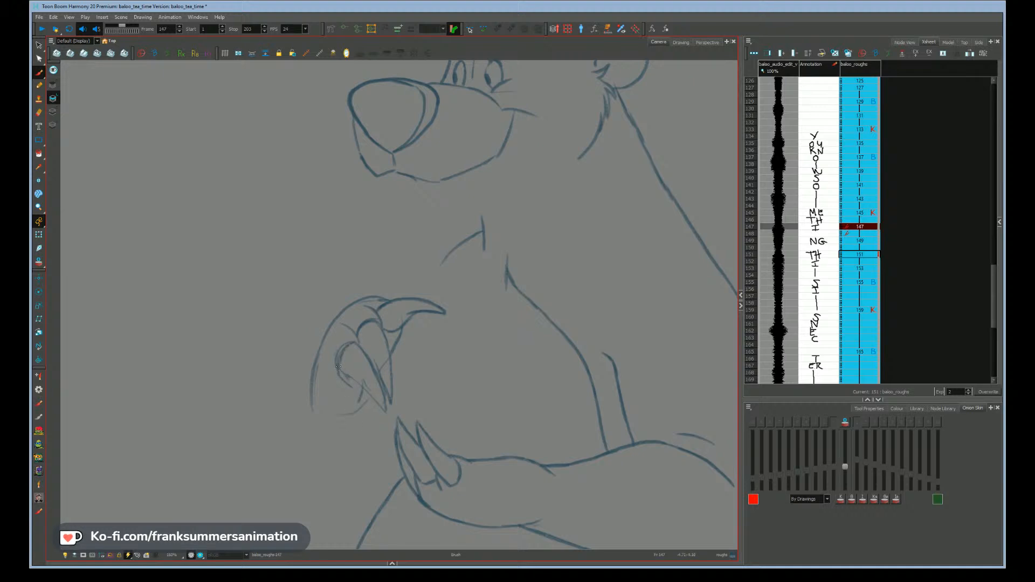
{"action": "key", "text": "f"}
{"action": "key", "text": "g"}
{"action": "key", "text": "f"}
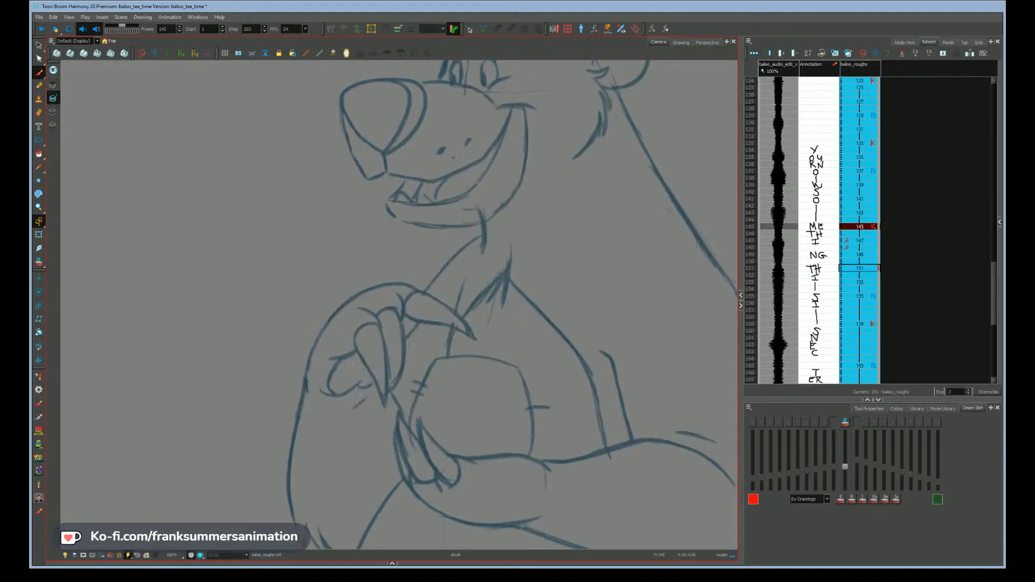
{"action": "key", "text": "g"}
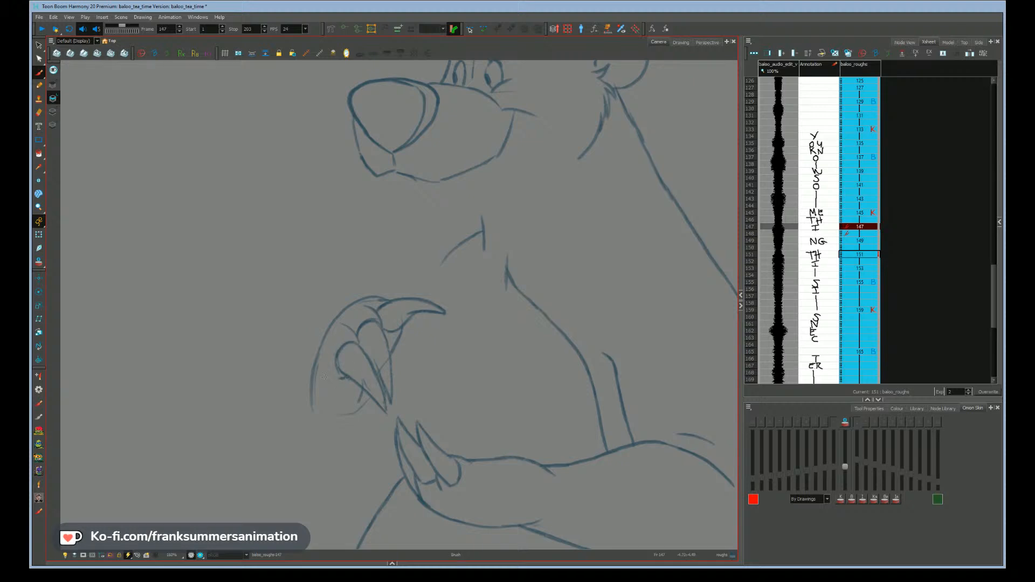
- Draw the upper line of the raised hand's lowest curled finger in frame 147, flipping to frame 145 for comparison
{"action": "left_click_drag", "start_coordinate": [342, 379], "coordinate": [330, 376]}
{"action": "left_click_drag", "start_coordinate": [192, 458], "coordinate": [197, 429]}
{"action": "key", "text": "f"}
{"action": "key", "text": "g"}
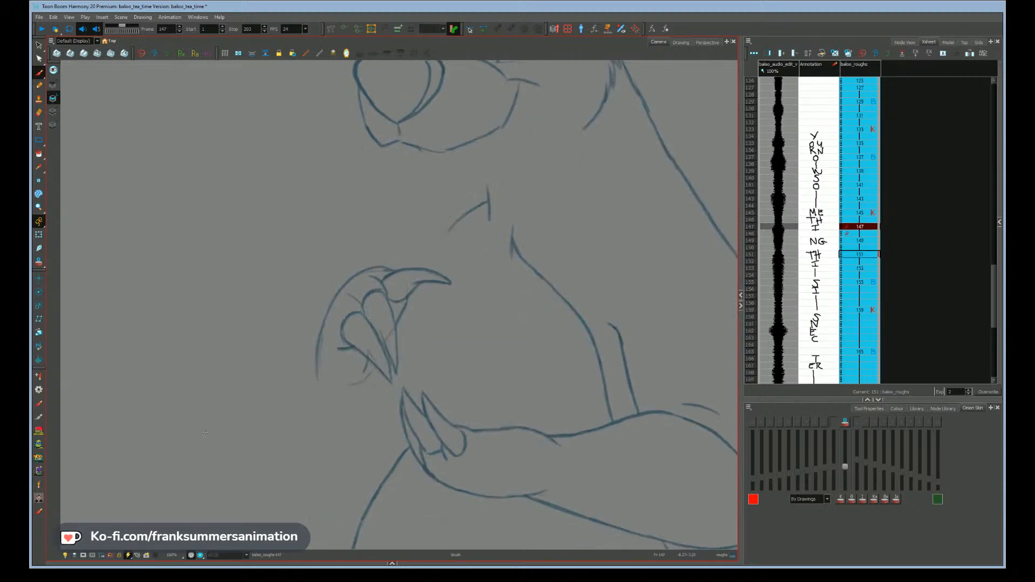
{"action": "key", "text": "g"}
{"action": "key", "text": "f"}
{"action": "key", "text": "f"}
{"action": "key", "text": "g"}
{"action": "key", "text": "f"}
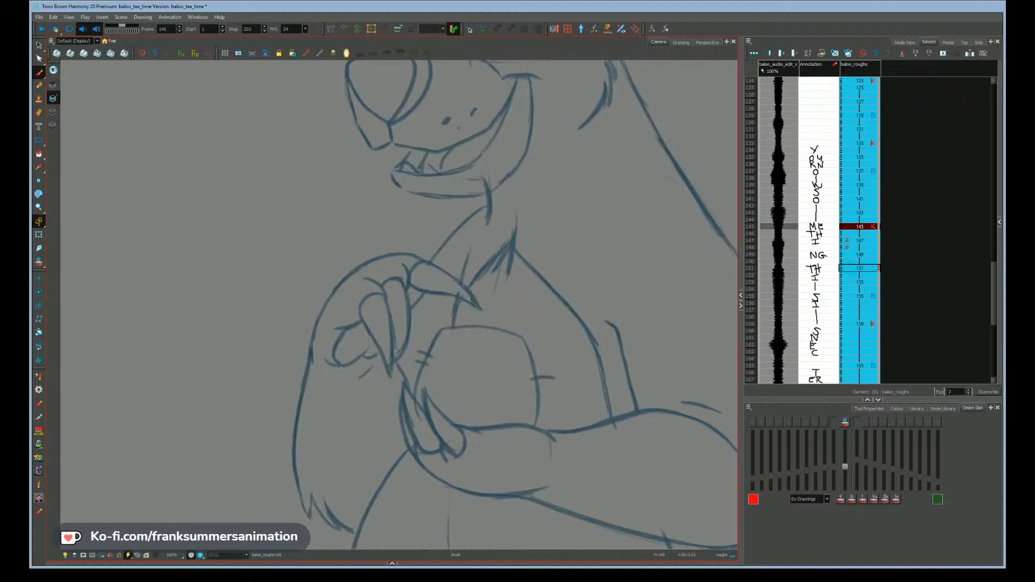
- Draw the rounded underside and inner edge of the lowest curled finger in frame 147
{"action": "key", "text": "g"}
{"action": "key", "text": "f"}
{"action": "key", "text": "g"}
{"action": "key", "text": "g"}
{"action": "key", "text": "f"}
{"action": "key", "text": "f"}
{"action": "key", "text": "g"}
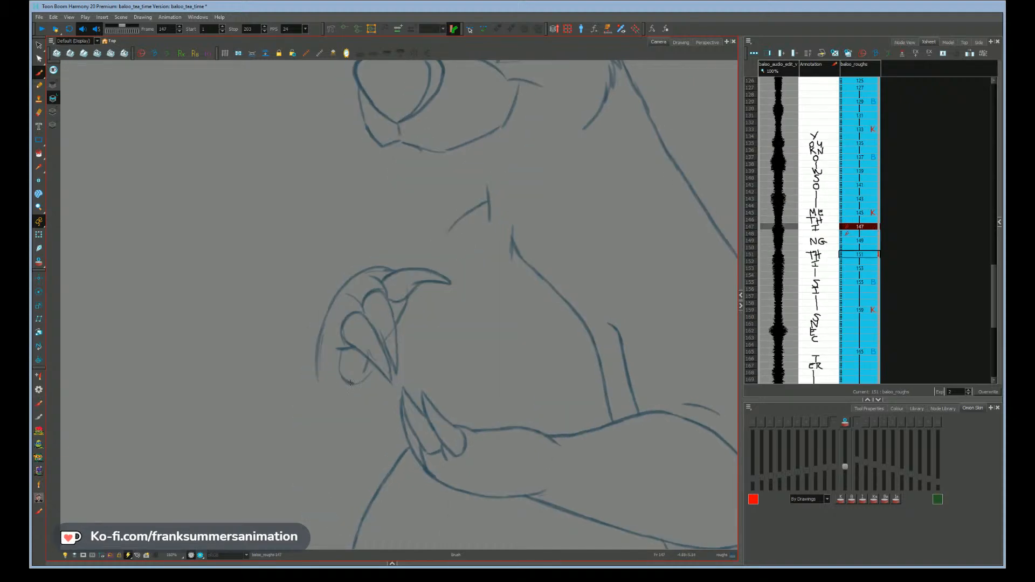
{"action": "left_click_drag", "start_coordinate": [356, 383], "coordinate": [366, 345]}
- Flip between frames 145, 147 and 149 to check the movement of the raised hand's curled fingers
{"action": "key", "text": "f"}
{"action": "key", "text": "g"}
{"action": "key", "text": "f"}
{"action": "key", "text": "g"}
{"action": "key", "text": "f"}
{"action": "key", "text": "g"}
{"action": "key", "text": "f"}
{"action": "key", "text": "g"}
{"action": "key", "text": "f"}
{"action": "key", "text": "g"}
{"action": "key", "text": "f"}
{"action": "key", "text": "g"}
{"action": "key", "text": "g"}
{"action": "key", "text": "f"}
{"action": "key", "text": "g"}
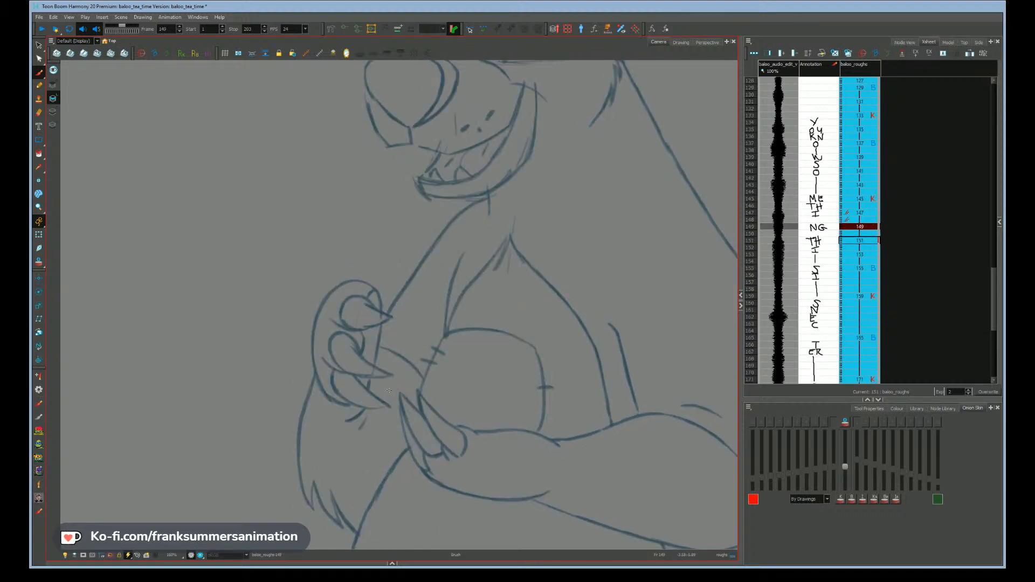
- Delete the short palm line between the raised hand's claws in frame 149 and redraw it
{"action": "left_click", "coordinate": [379, 333]}
{"action": "key", "text": "Delete"}
{"action": "left_click_drag", "start_coordinate": [379, 325], "coordinate": [372, 359]}
{"action": "key", "text": "f"}
{"action": "key", "text": "g"}
{"action": "key", "text": "f"}
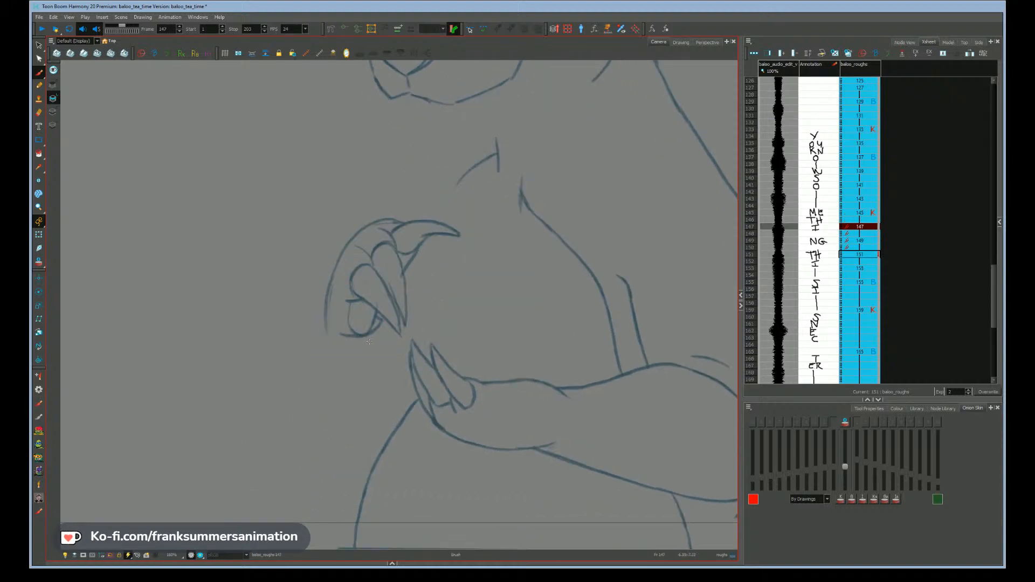
- Add a short wrist crease under the lowest curled finger in frame 147, comparing with frame 145
{"action": "key", "text": "f"}
{"action": "key", "text": "g"}
{"action": "key", "text": "f"}
{"action": "key", "text": "g"}
{"action": "key", "text": "g"}
{"action": "key", "text": "f"}
{"action": "key", "text": "f"}
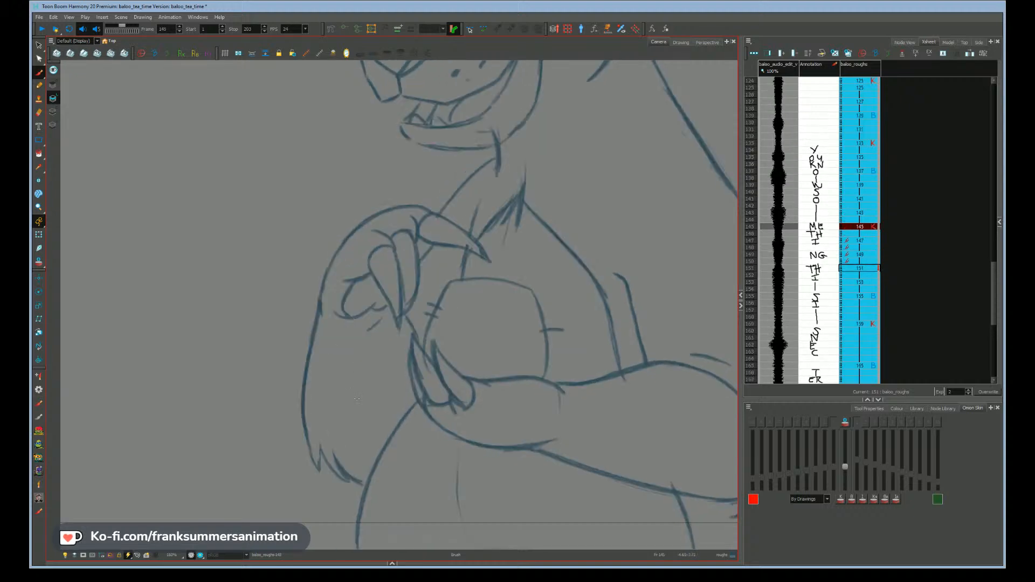
{"action": "key", "text": "g"}
{"action": "key", "text": "g"}
{"action": "key", "text": "f"}
{"action": "key", "text": "f"}
{"action": "key", "text": "g"}
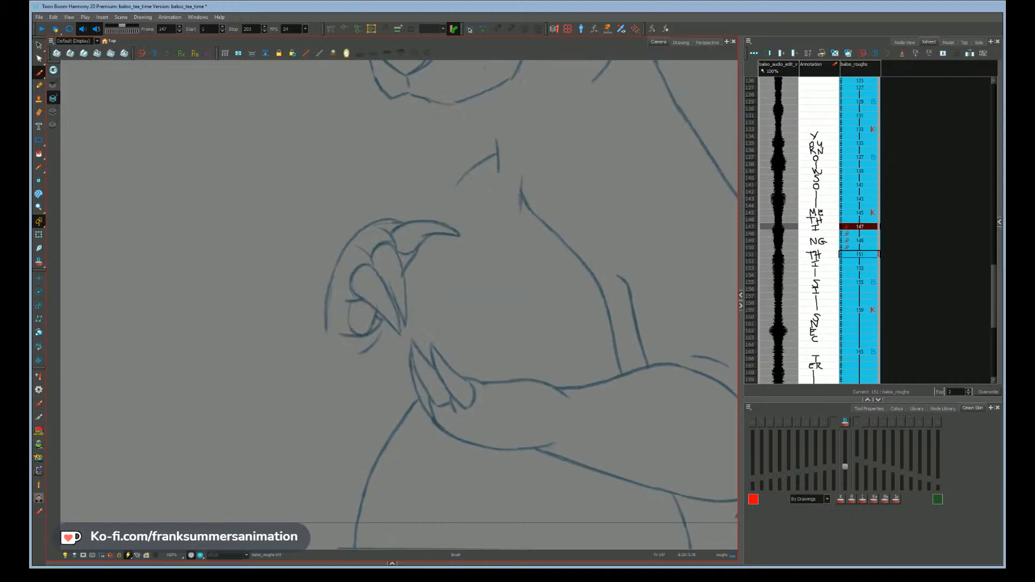
- Turn on the onion skin and draw the rounded belly patch, its tick marks and the chest fur line in frame 147
{"action": "left_click", "coordinate": [39, 261]}
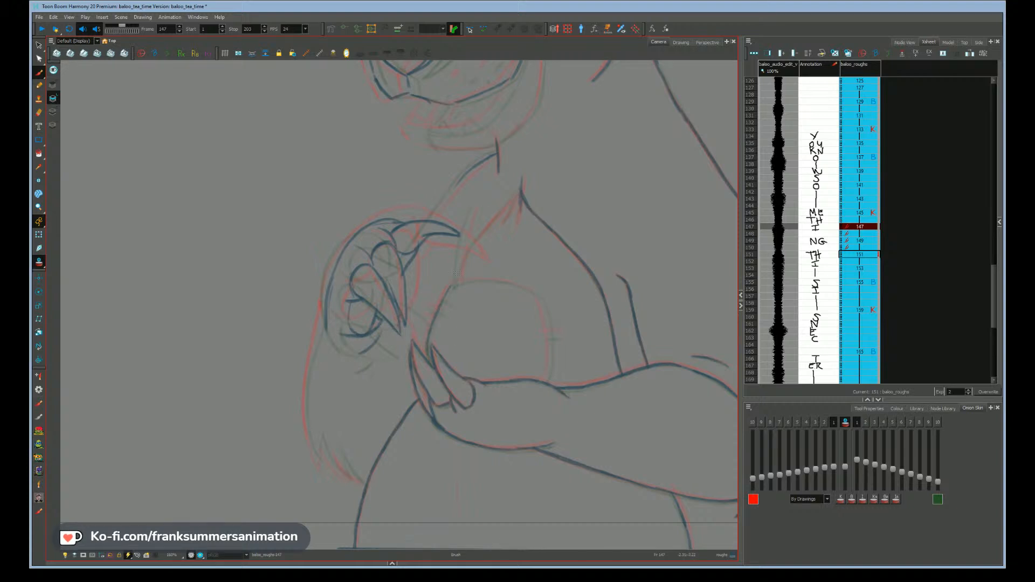
{"action": "left_click_drag", "start_coordinate": [478, 279], "coordinate": [536, 295]}
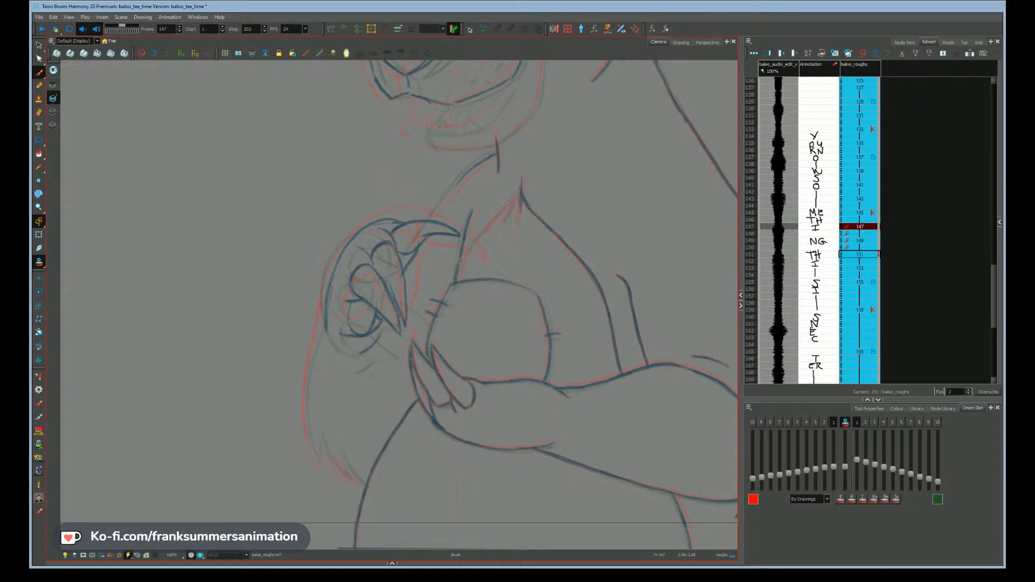
{"action": "left_click_drag", "start_coordinate": [510, 200], "coordinate": [466, 256]}
{"action": "key", "text": "f"}
{"action": "key", "text": "g"}
{"action": "key", "text": "g"}
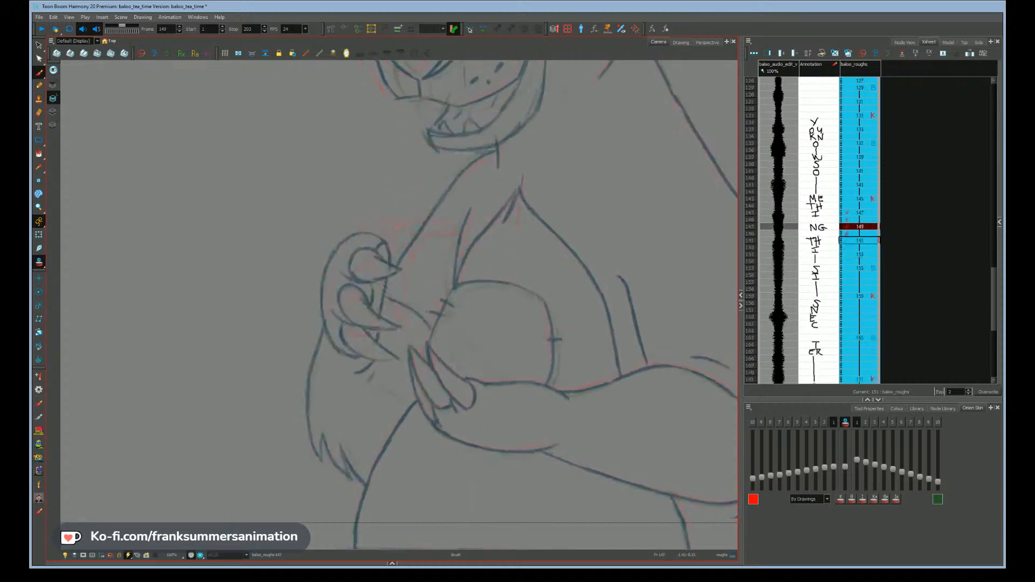
{"action": "key", "text": "f"}
{"action": "key", "text": "f"}
{"action": "key", "text": "g"}
{"action": "key", "text": "g"}
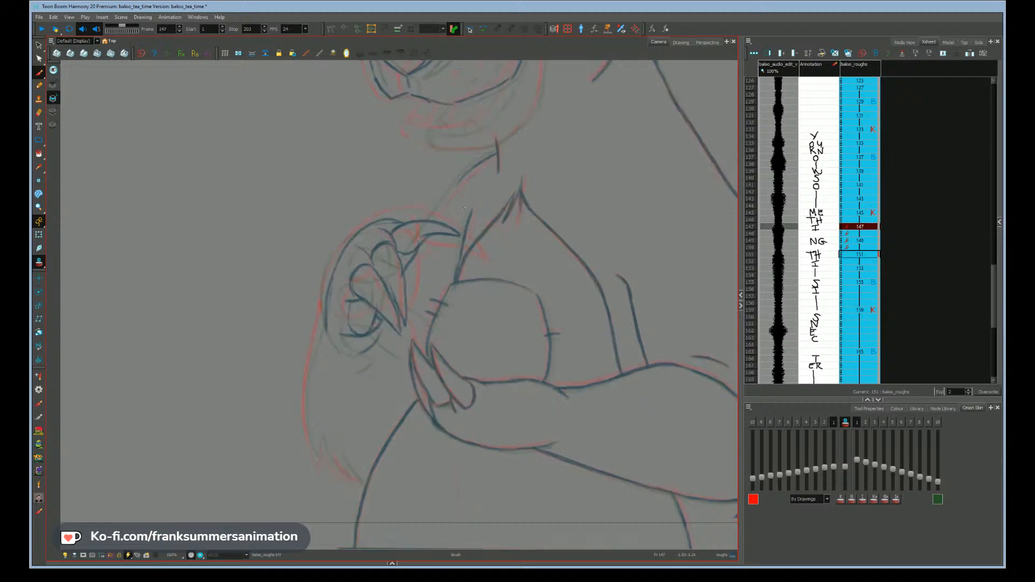
- Extend the neck line to the raised hand and draw the raised forearm's outer contour with elbow fur in frame 147
{"action": "key", "text": "f"}
{"action": "key", "text": "f"}
{"action": "key", "text": "g"}
{"action": "key", "text": "f"}
{"action": "key", "text": "g"}
{"action": "key", "text": "f"}
{"action": "key", "text": "g"}
{"action": "key", "text": "f"}
{"action": "key", "text": "g"}
{"action": "key", "text": "f"}
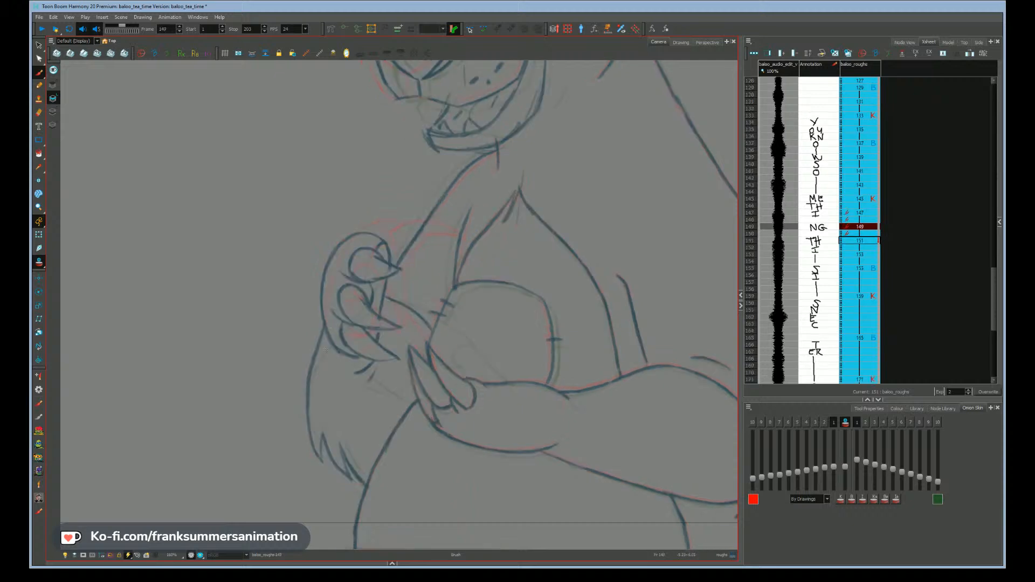
{"action": "key", "text": "g"}
{"action": "mouse_move", "coordinate": [314, 352]}
{"action": "left_mouse_down"}
{"action": "mouse_move", "coordinate": [303, 407]}
{"action": "mouse_move", "coordinate": [320, 466]}
{"action": "mouse_move", "coordinate": [321, 442]}
{"action": "left_mouse_up"}
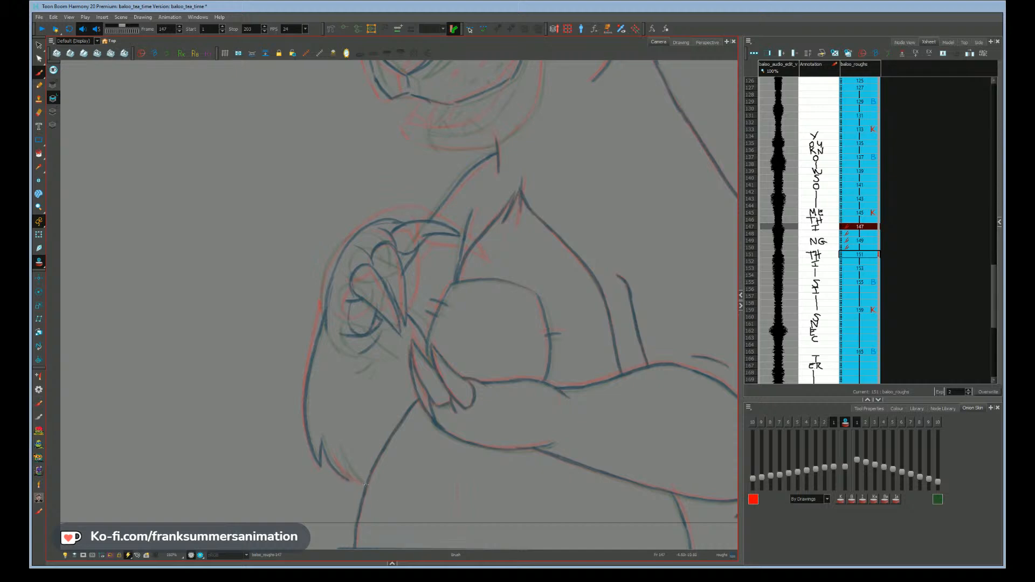
{"action": "left_click_drag", "start_coordinate": [348, 478], "coordinate": [342, 461]}
- Flip through frames 145 to 151 with the onion skin turned off to check the arm and hand motion
{"action": "key", "text": "comma"}
{"action": "key", "text": "comma"}
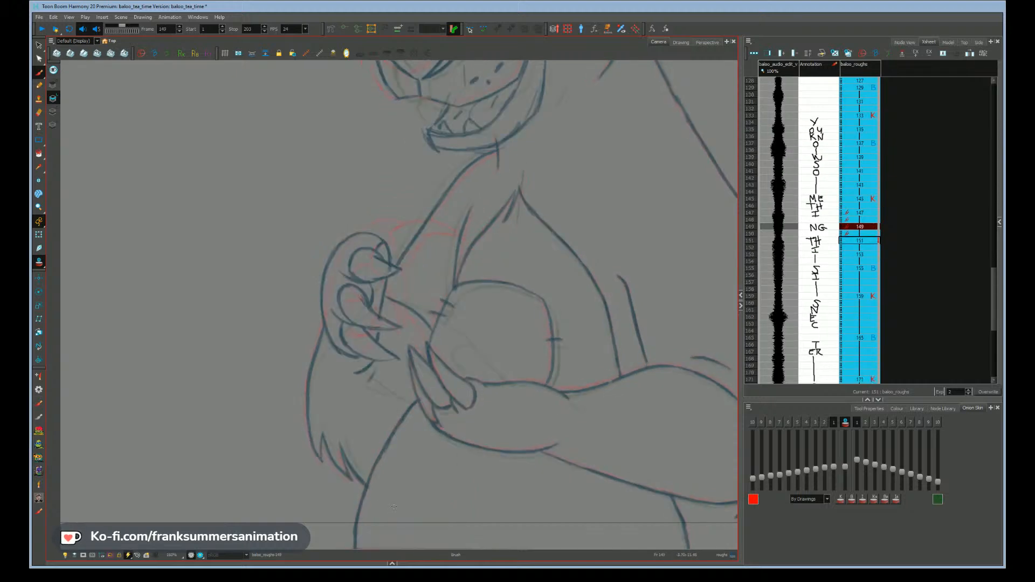
{"action": "key", "text": "g"}
{"action": "key", "text": "g"}
{"action": "key", "text": "f"}
{"action": "key", "text": "f"}
{"action": "key", "text": "g"}
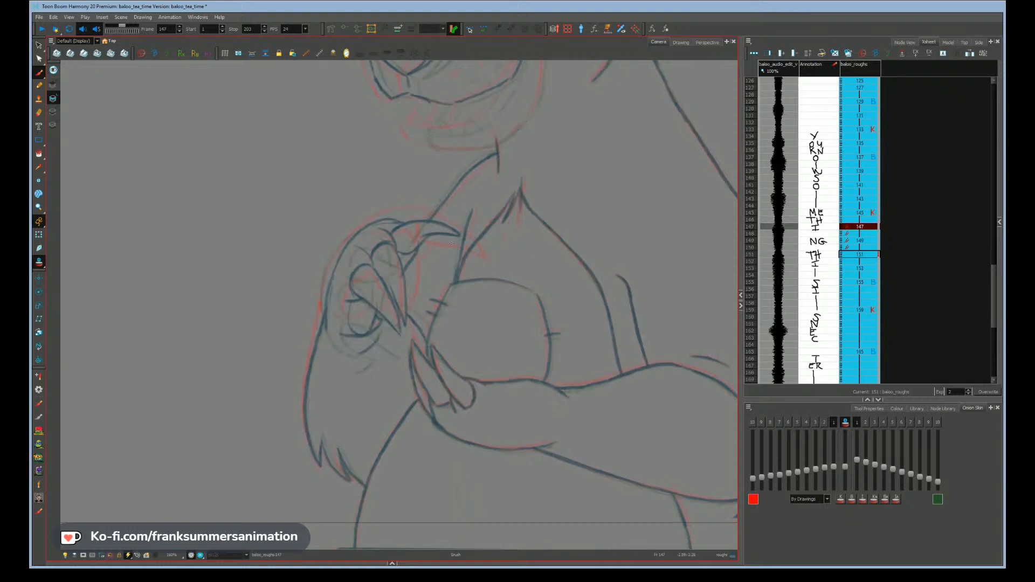
{"action": "key", "text": "f"}
{"action": "key", "text": "g"}
{"action": "left_click", "coordinate": [43, 263]}
{"action": "key", "text": "g"}
{"action": "key", "text": "g"}
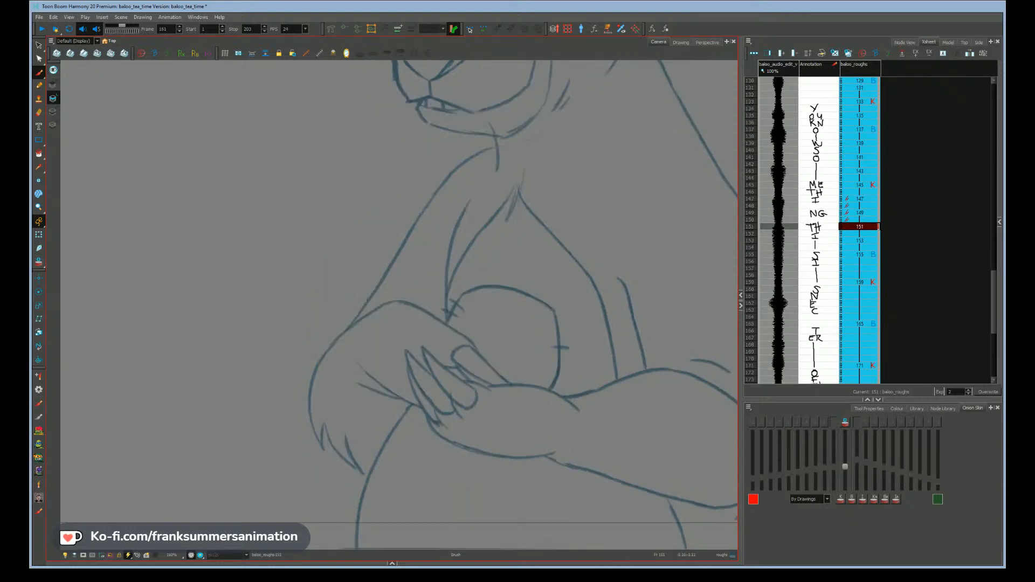
{"action": "key", "text": "f"}
{"action": "key", "text": "f"}
{"action": "key", "text": "f"}
{"action": "key", "text": "f"}
{"action": "key", "text": "g"}
{"action": "key", "text": "f"}
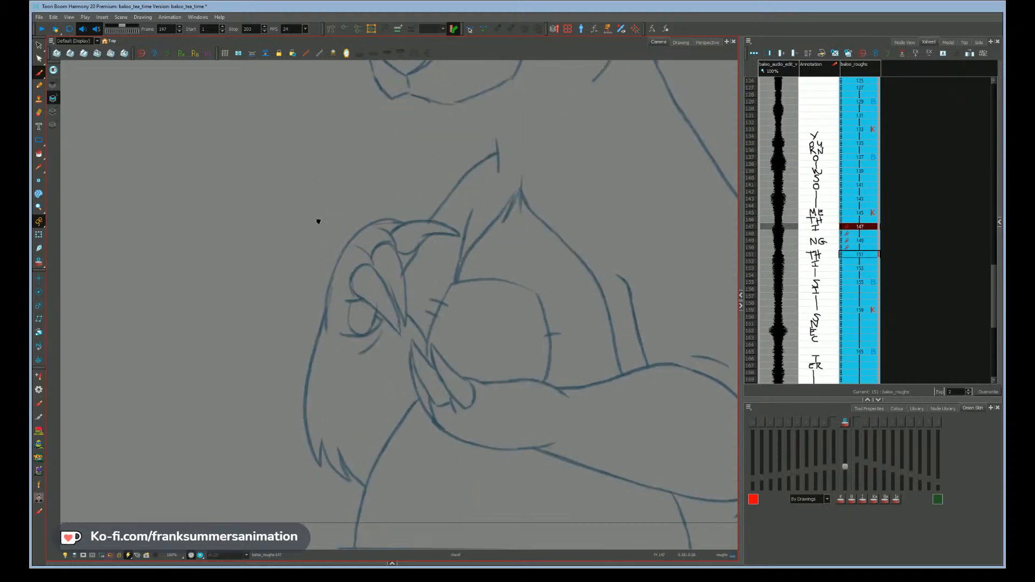
{"action": "key", "text": "g"}
{"action": "key", "text": "g"}
- Turn the onion skin back on and rough in the smile line and lower jaw below the muzzle in frame 147
{"action": "left_click", "coordinate": [45, 265]}
{"action": "key", "text": "f"}
{"action": "key", "text": "g"}
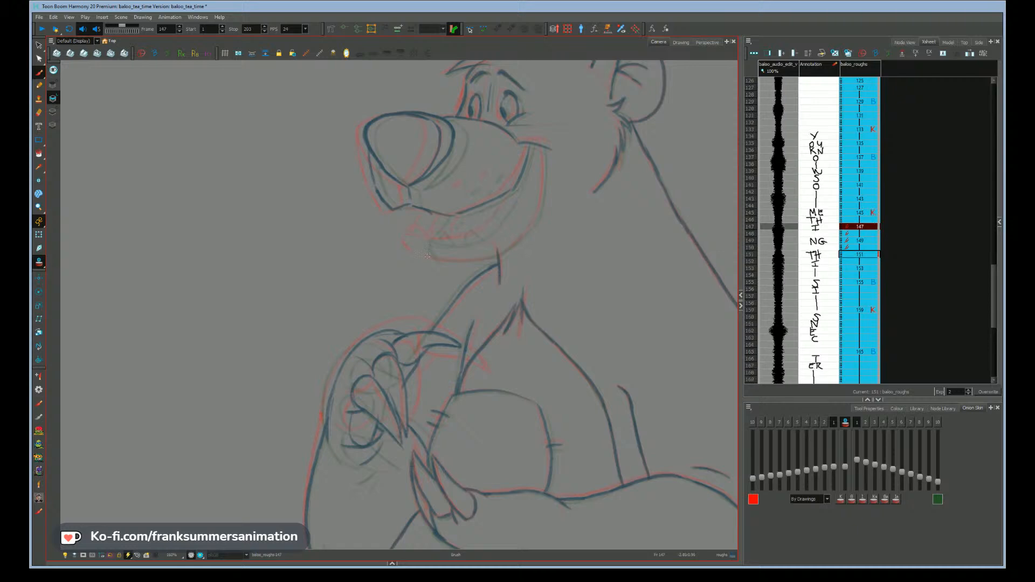
{"action": "key", "text": "f"}
{"action": "key", "text": "g"}
{"action": "left_click_drag", "start_coordinate": [433, 260], "coordinate": [447, 261]}
{"action": "mouse_move", "coordinate": [529, 156]}
{"action": "left_mouse_down"}
{"action": "mouse_move", "coordinate": [515, 198]}
{"action": "mouse_move", "coordinate": [425, 244]}
{"action": "mouse_move", "coordinate": [423, 226]}
{"action": "left_mouse_up"}
{"action": "left_click_drag", "start_coordinate": [415, 229], "coordinate": [425, 255]}
- Turn off the onion skin and review the full figure from frame 147 through frame 155 and back
{"action": "mouse_move", "coordinate": [229, 393]}
{"action": "left_mouse_down"}
{"action": "mouse_move", "coordinate": [206, 396]}
{"action": "mouse_move", "coordinate": [300, 330]}
{"action": "left_mouse_up"}
{"action": "key", "text": "alt+z"}
{"action": "left_click", "coordinate": [224, 408], "text": "alt"}
{"action": "left_click", "coordinate": [39, 263]}
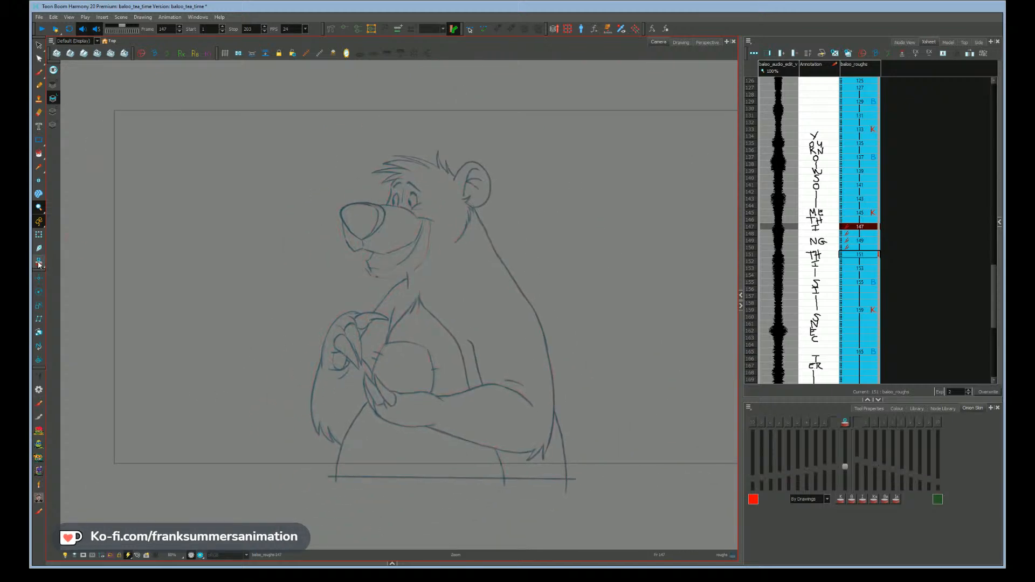
{"action": "key", "text": "period"}
{"action": "key", "text": "period"}
{"action": "key", "text": "period"}
{"action": "key", "text": "period"}
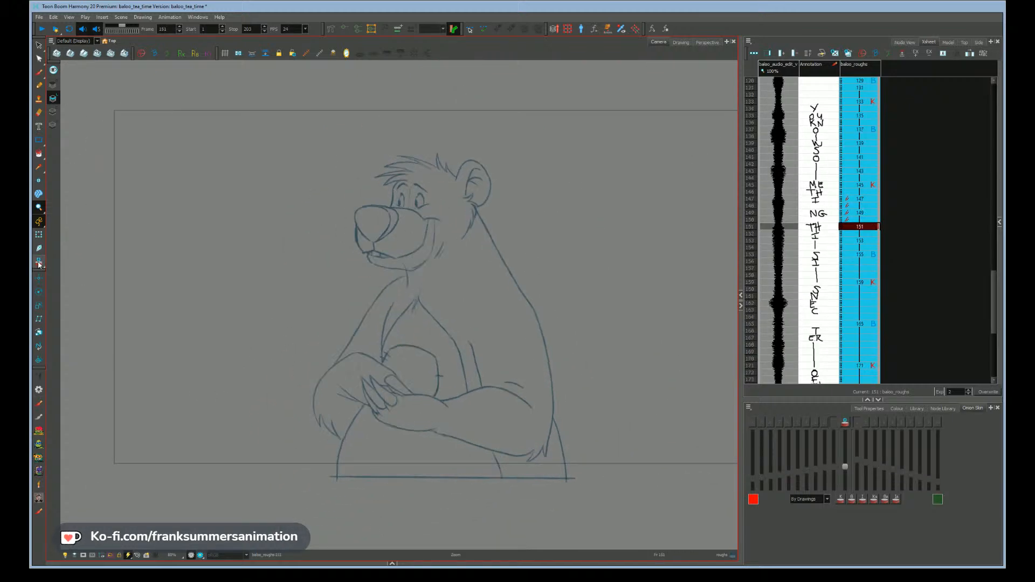
{"action": "key", "text": "period"}
{"action": "key", "text": "period"}
{"action": "key", "text": "period"}
{"action": "key", "text": "period"}
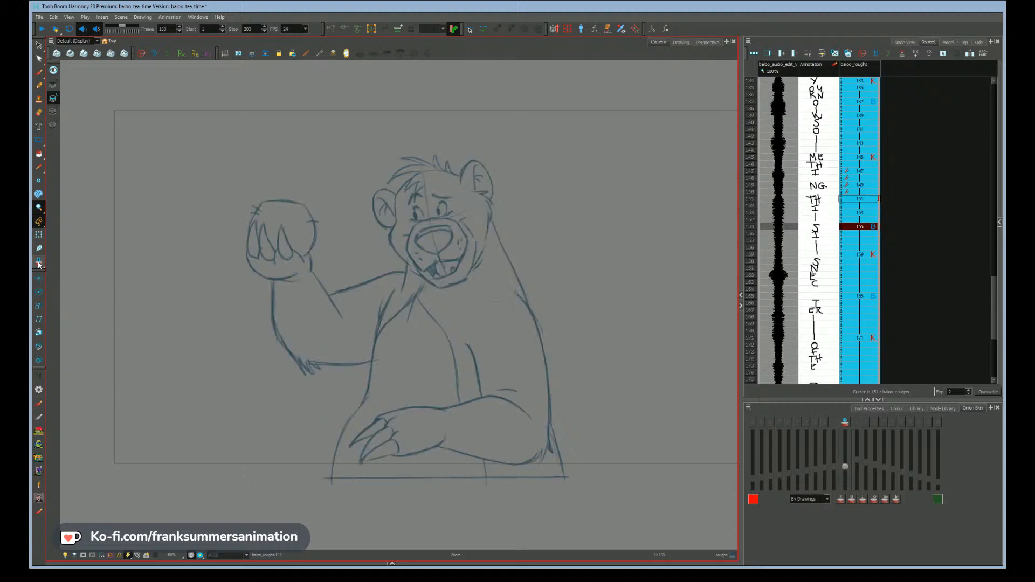
{"action": "key", "text": "comma"}
{"action": "key", "text": "comma"}
{"action": "key", "text": "comma"}
{"action": "key", "text": "comma"}
{"action": "key", "text": "comma"}
{"action": "key", "text": "comma"}
{"action": "key", "text": "comma"}
{"action": "key", "text": "comma"}
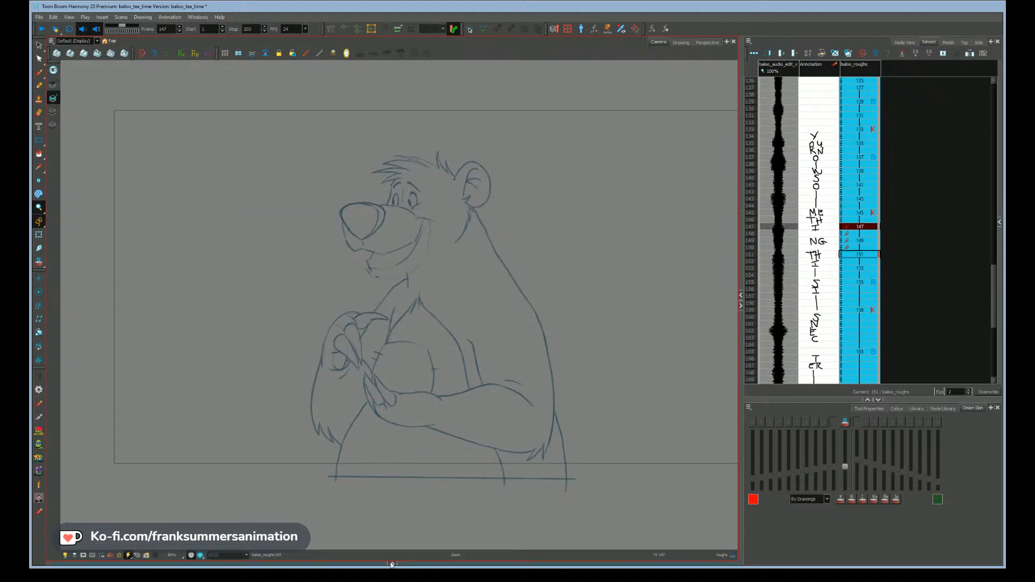
- Show the timeline below the drawing view, preview the motion around frames 142 to 147 and save the scene
{"action": "left_click", "coordinate": [391, 562]}
{"action": "left_click", "coordinate": [503, 487]}
{"action": "key", "text": "shift+Return"}
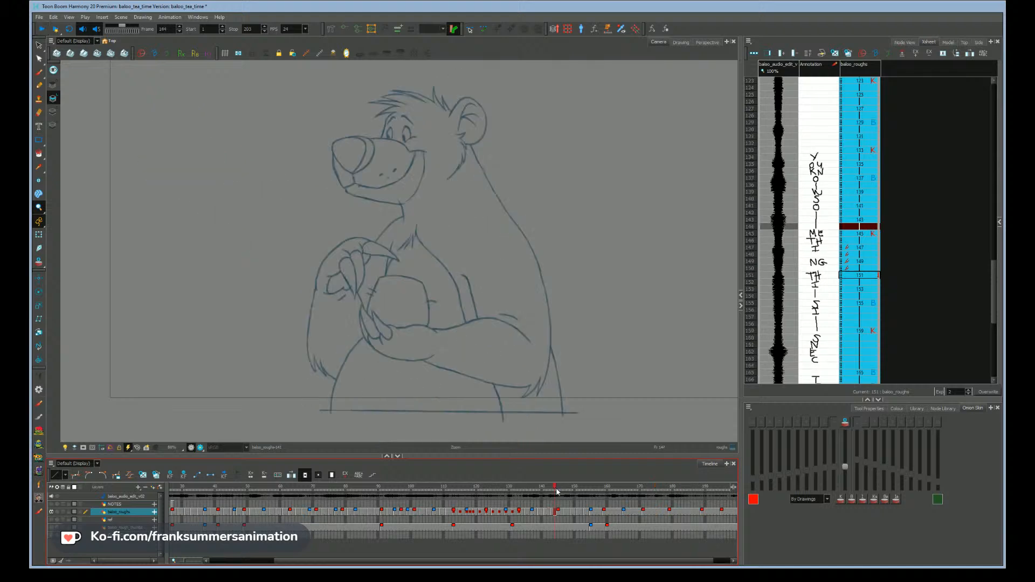
{"action": "left_click", "coordinate": [566, 487]}
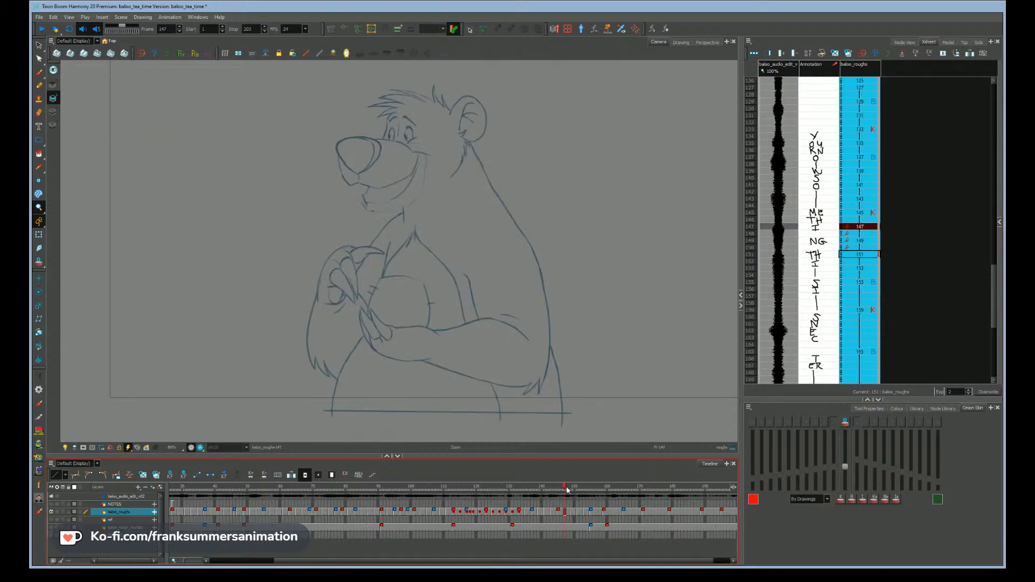
{"action": "left_click_drag", "start_coordinate": [565, 486], "coordinate": [548, 486]}
{"action": "key", "text": "ctrl+s"}
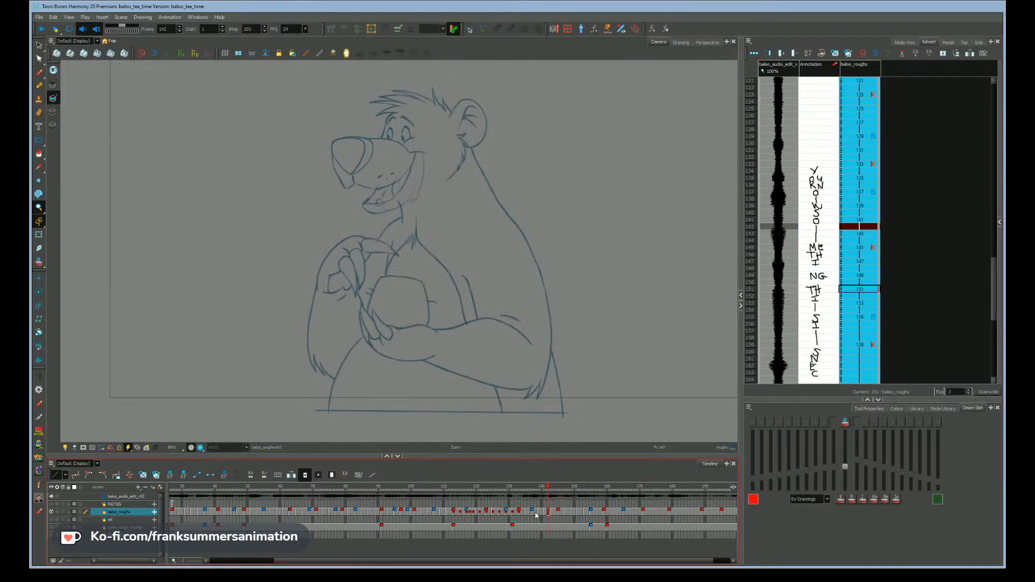
- Play the animation from frame 142 and flip between the neighbouring drawings around frames 149 and 151 to compare the poses
{"action": "key", "text": "Return"}
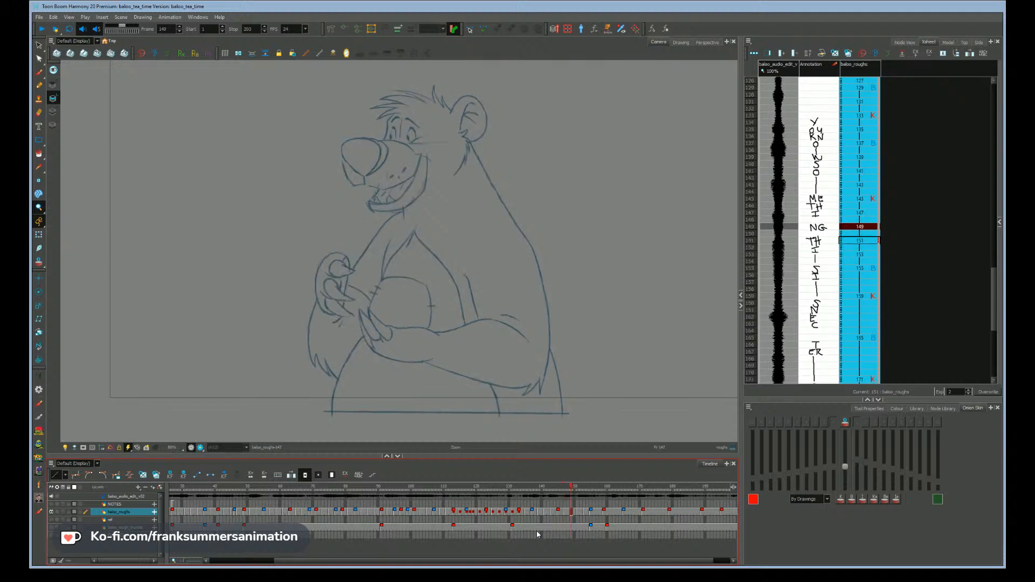
{"action": "key", "text": "g"}
{"action": "key", "text": "f"}
{"action": "key", "text": "g"}
{"action": "key", "text": "f"}
{"action": "key", "text": "g"}
{"action": "key", "text": "f"}
{"action": "key", "text": "g"}
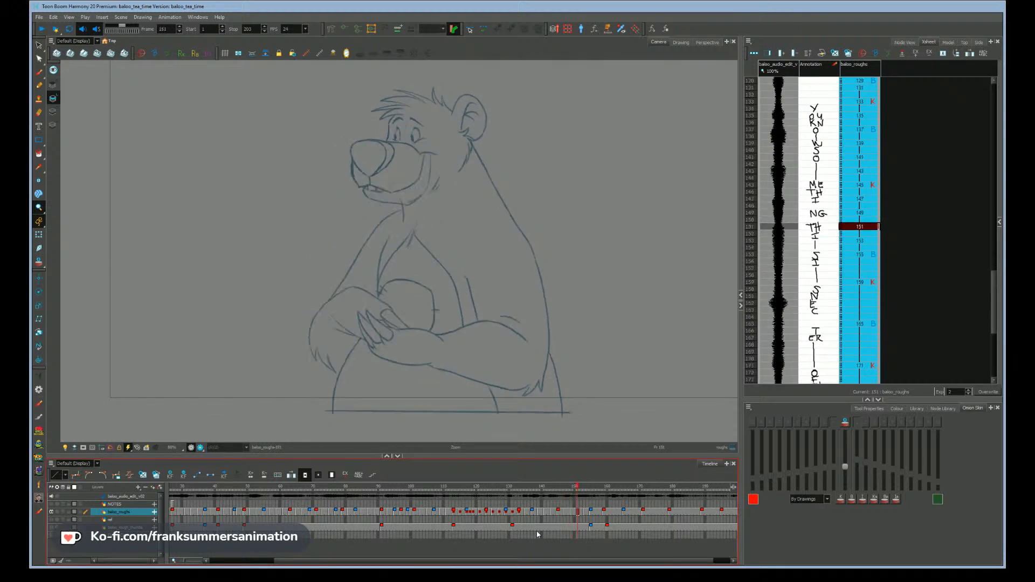
- Check the transition into the raised-arm pose by playing on from frame 151 and flipping through the drawings around frame 155
{"action": "key", "text": "Return"}
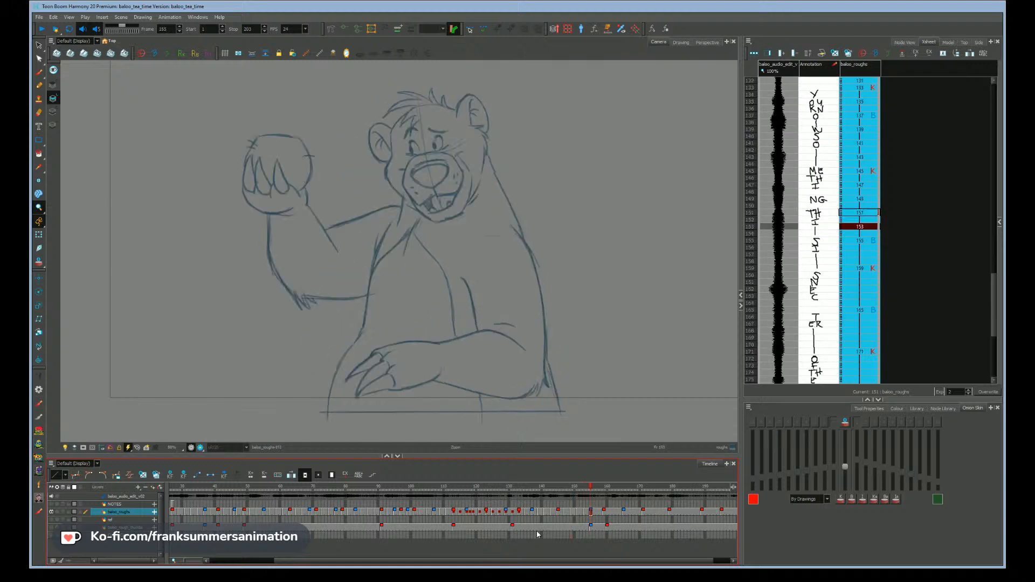
{"action": "key", "text": "g"}
{"action": "key", "text": "f"}
{"action": "key", "text": "f"}
{"action": "key", "text": "f"}
{"action": "key", "text": "f"}
{"action": "key", "text": "g"}
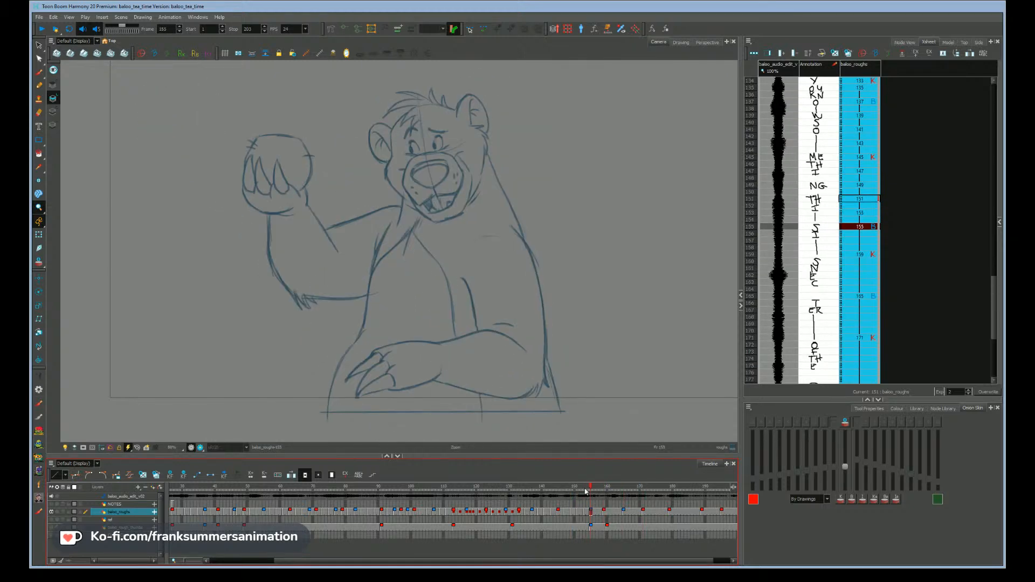
{"action": "mouse_move", "coordinate": [586, 489]}
{"action": "left_mouse_down"}
{"action": "mouse_move", "coordinate": [572, 489]}
{"action": "mouse_move", "coordinate": [581, 489]}
{"action": "left_mouse_up"}
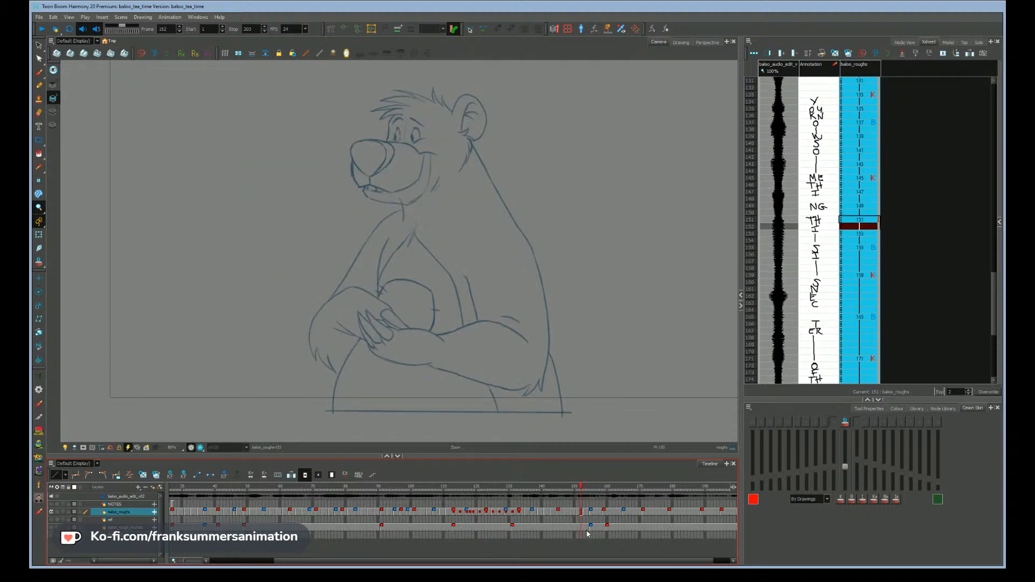
- Replay the shot repeatedly from start points between frames 144 and 148 to examine how the new in-between moves into the arm throw
{"action": "left_click", "coordinate": [590, 536]}
{"action": "left_click", "coordinate": [570, 489]}
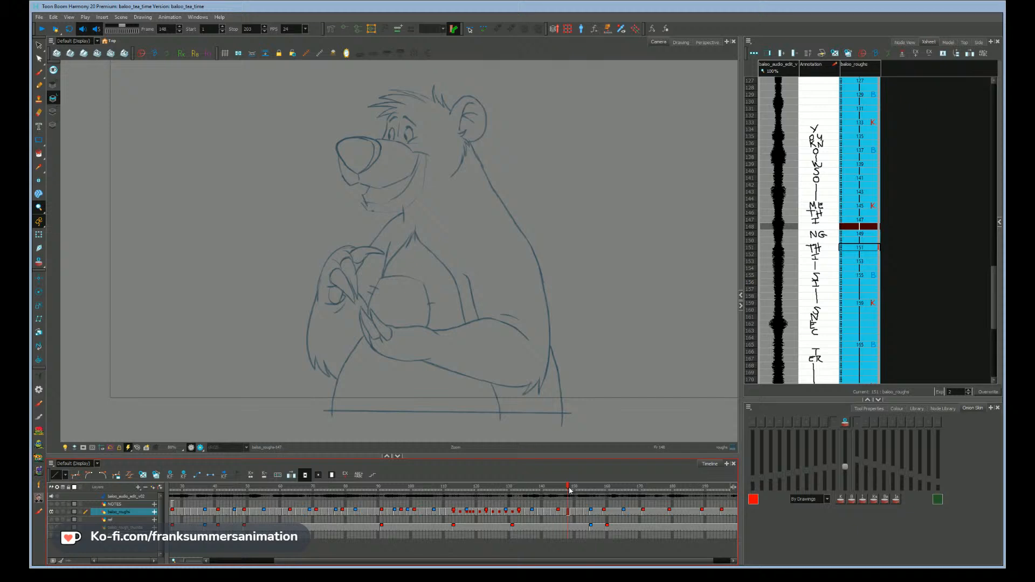
{"action": "key", "text": "shift+Return"}
{"action": "left_click", "coordinate": [555, 489]}
{"action": "key", "text": "shift+Return"}
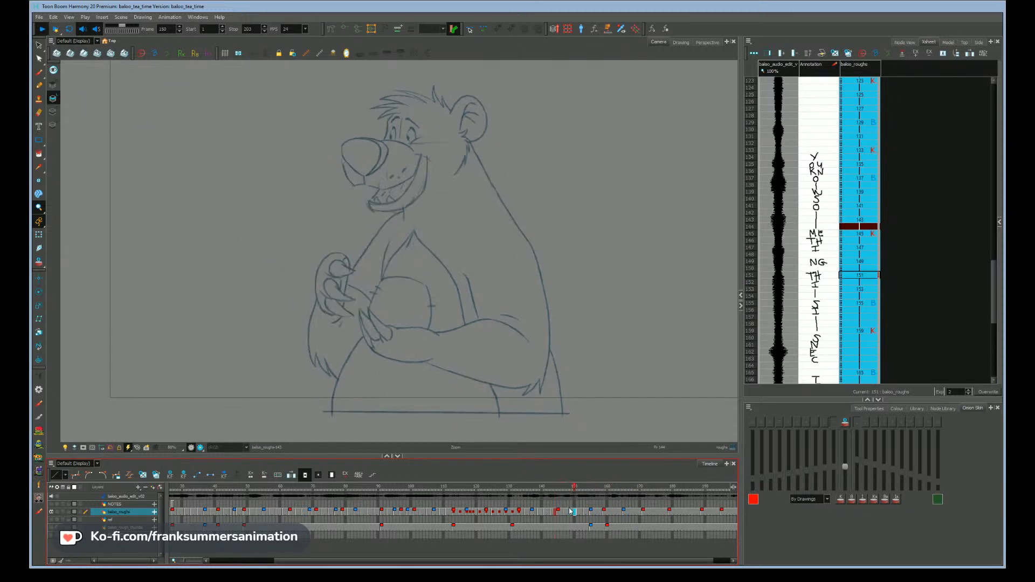
{"action": "key", "text": "shift+Return"}
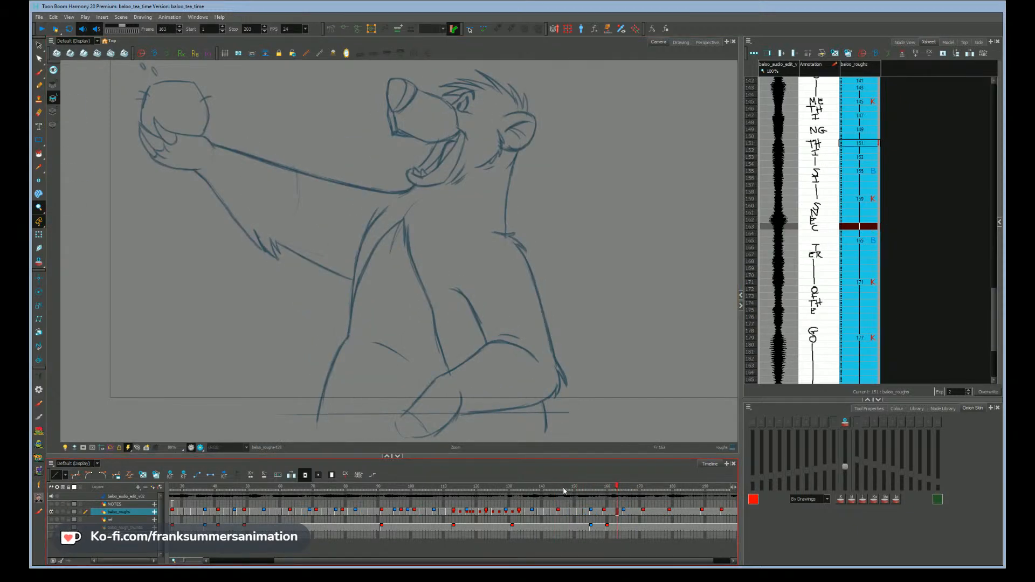
{"action": "left_click", "coordinate": [565, 488]}
{"action": "key", "text": "shift+Return"}
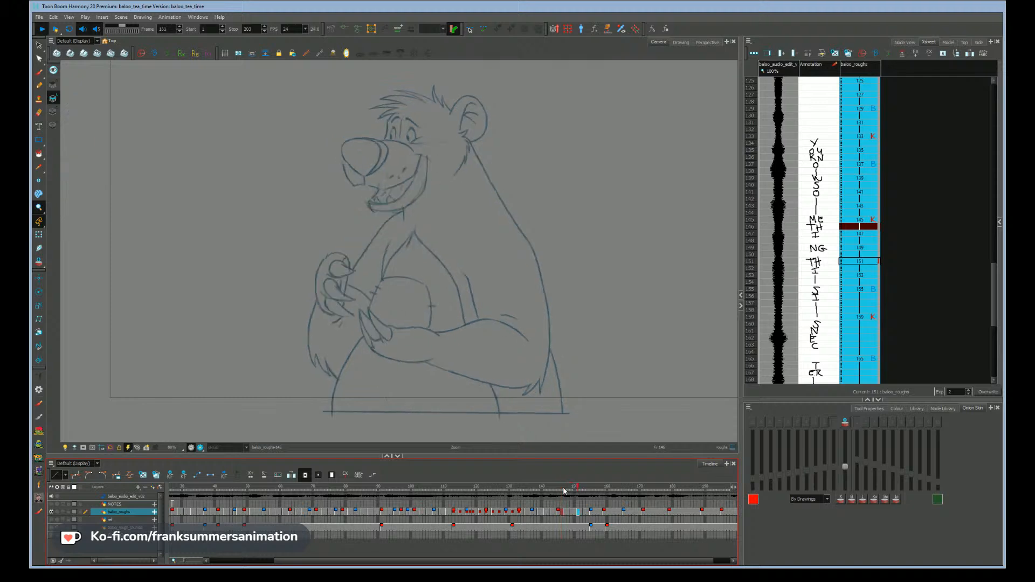
{"action": "left_click", "coordinate": [565, 488]}
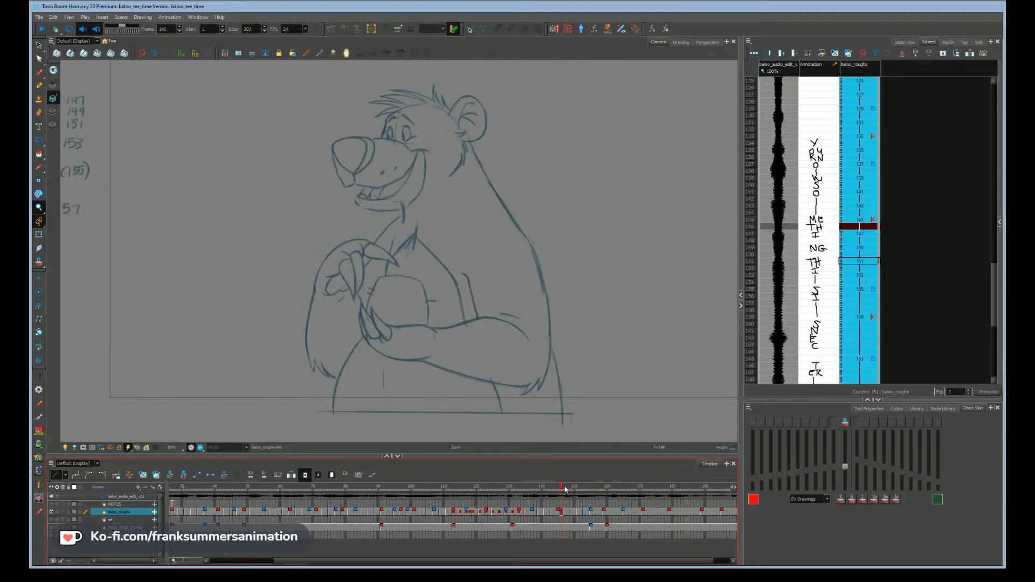
{"action": "key", "text": "shift+Return"}
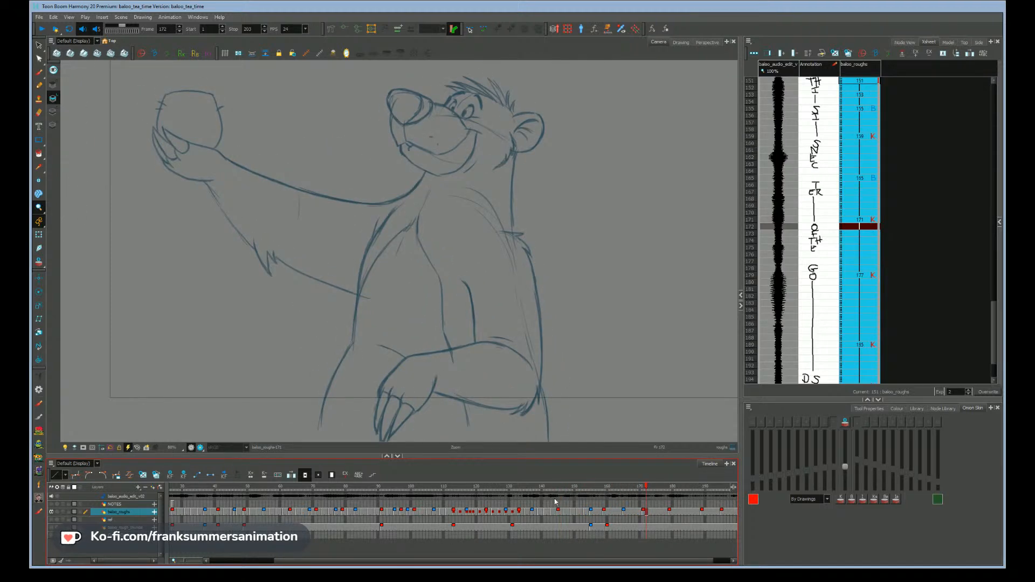
{"action": "left_click", "coordinate": [543, 487]}
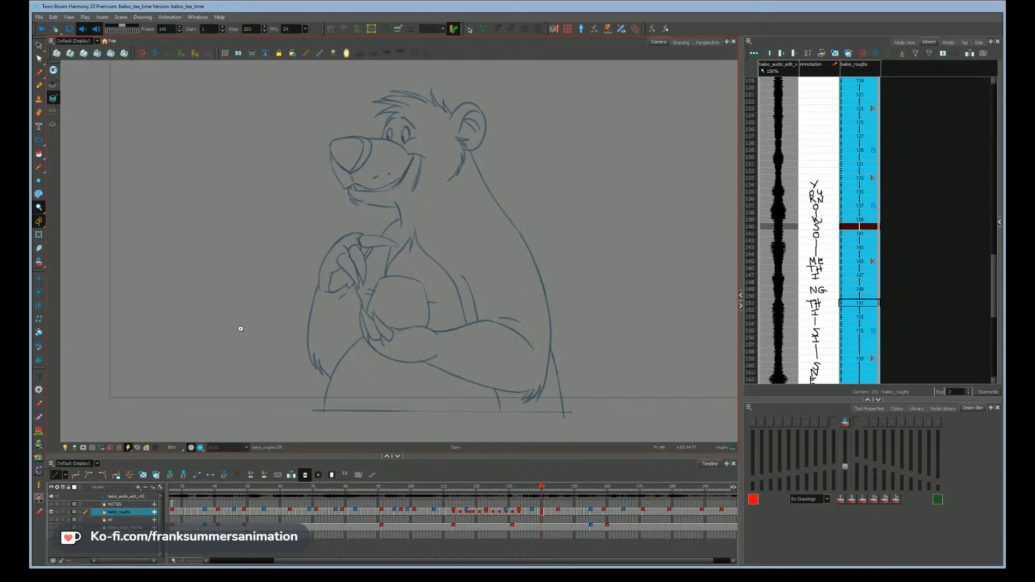